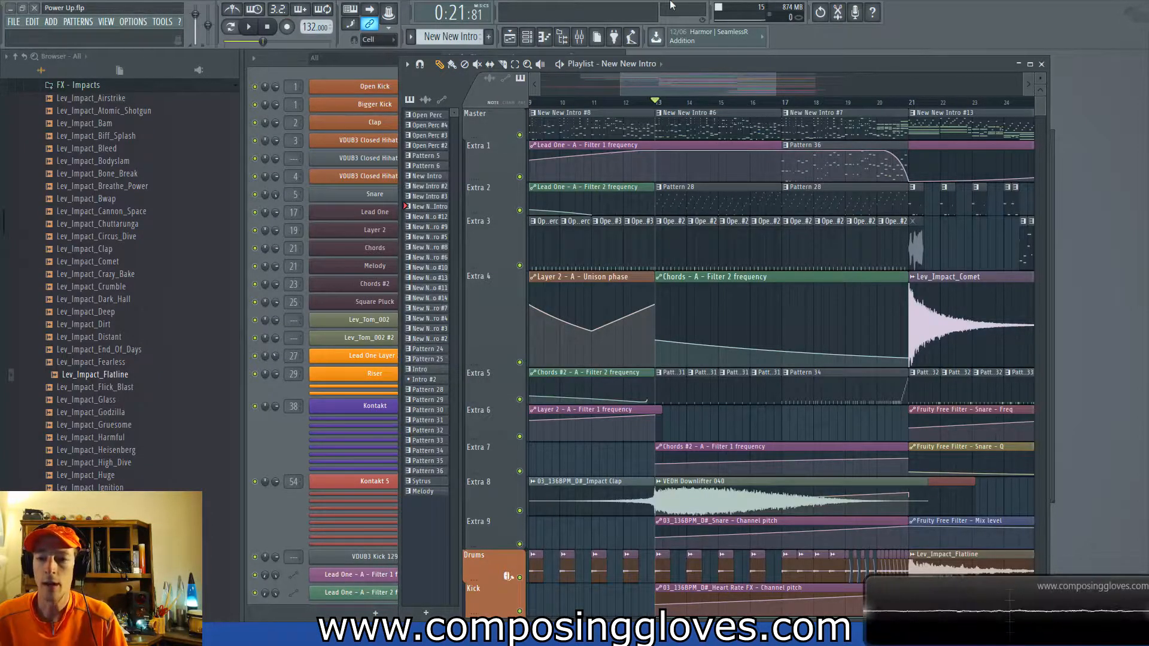
# Examine the whole playlist arrangement across the Extra and Drums tracks and reset playback to the song start.
pyautogui.moveTo(690, 83); pyautogui.dragTo(611, 84)
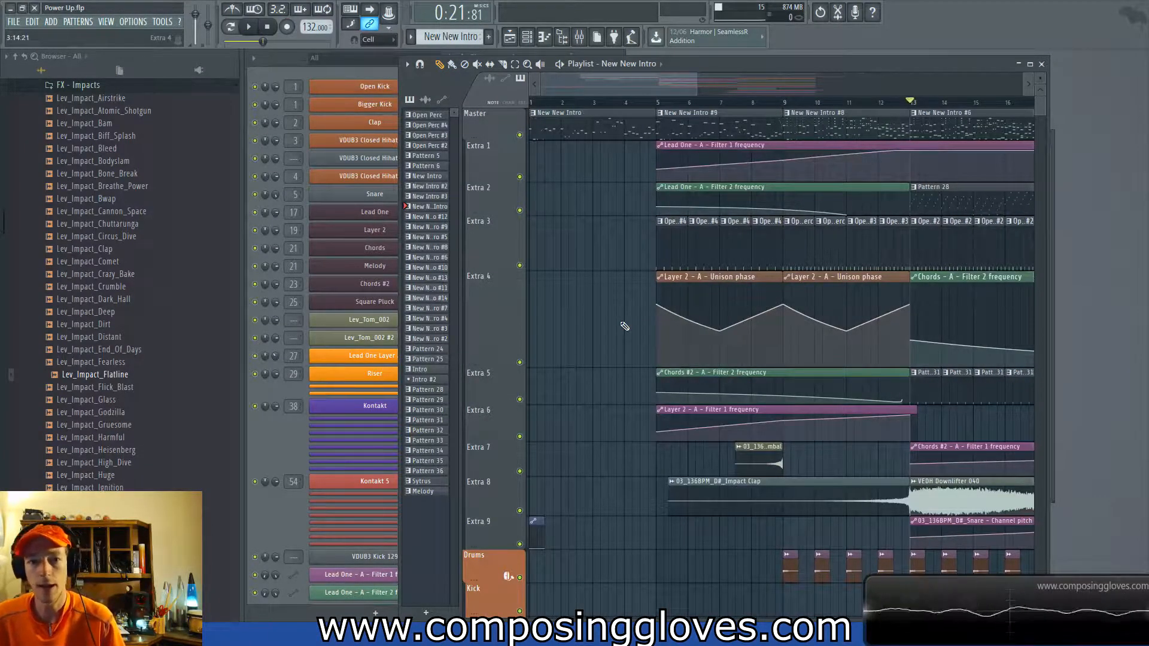
pyautogui.scroll(-4, 621, 323)
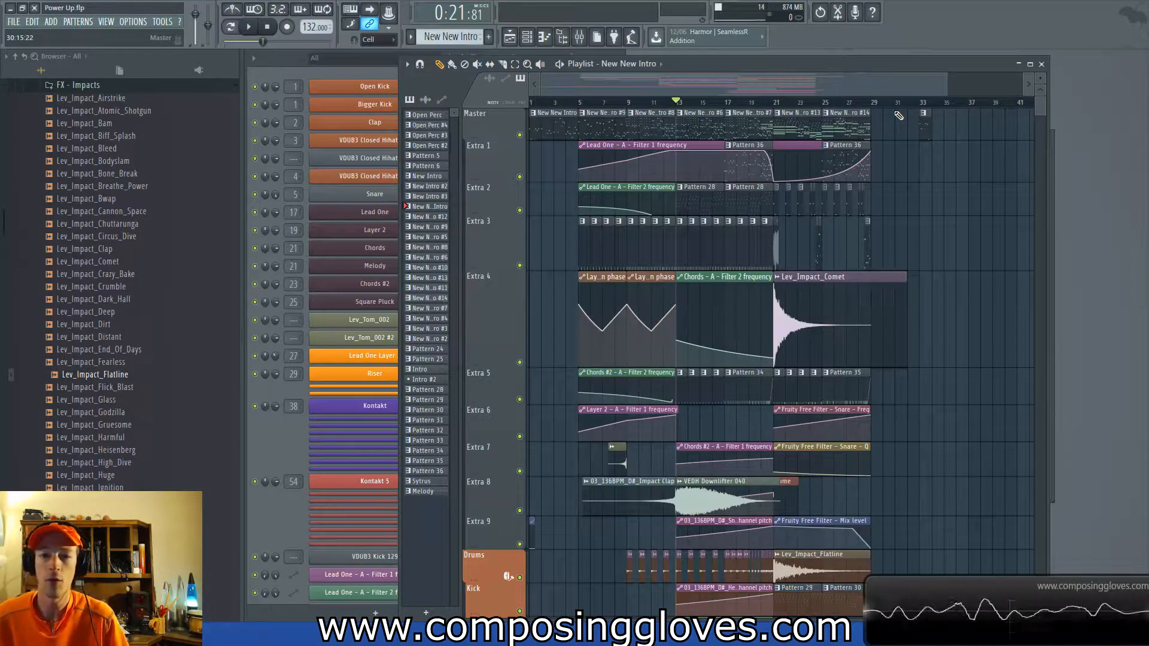
pyautogui.press('space')
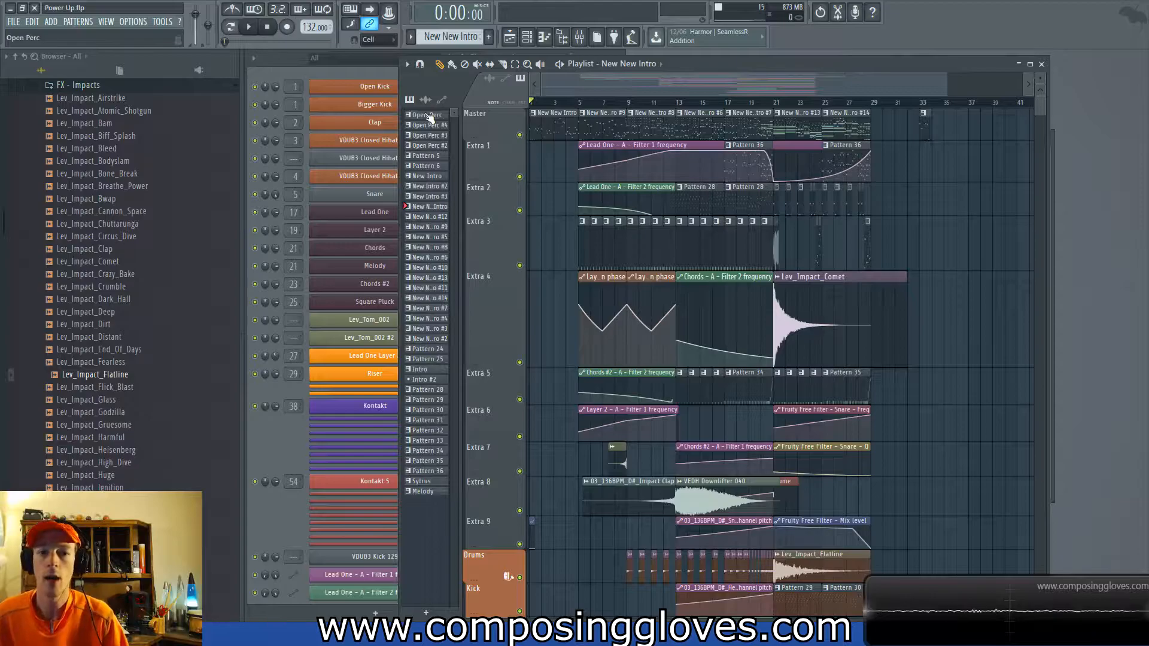
pyautogui.scroll(-5, 585, 307)
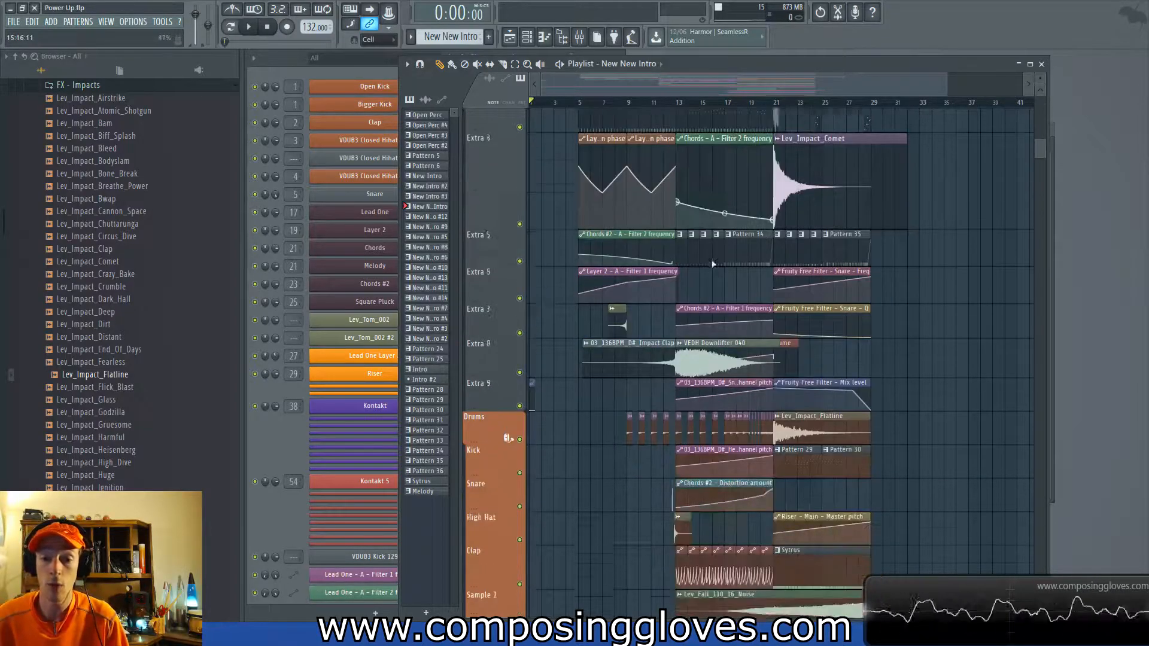
pyautogui.scroll(5, 557, 231)
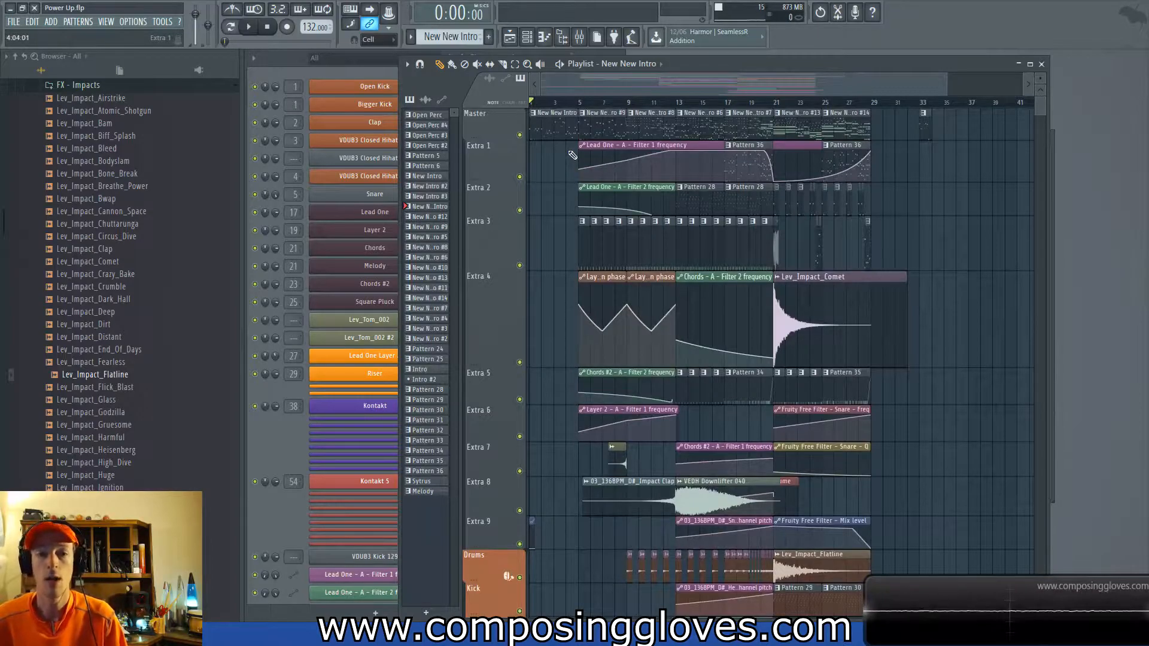
# Play the song from the start through bar 29, following the arrangement along the playlist, and stop playback.
pyautogui.press('space')
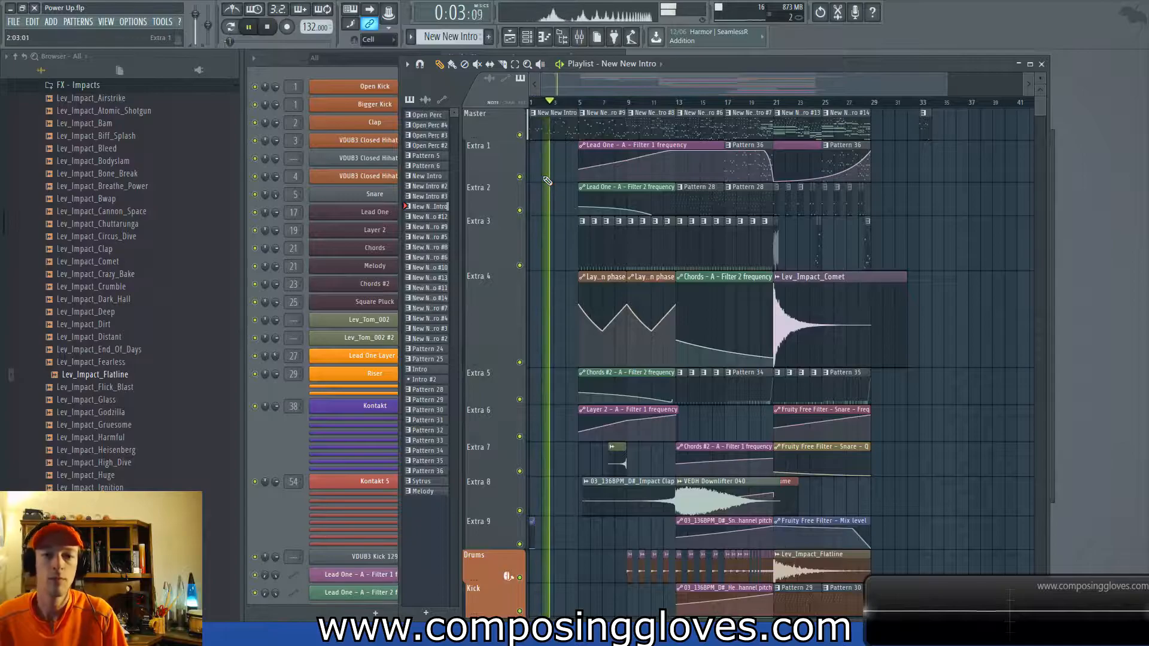
pyautogui.scroll(3, 547, 181)
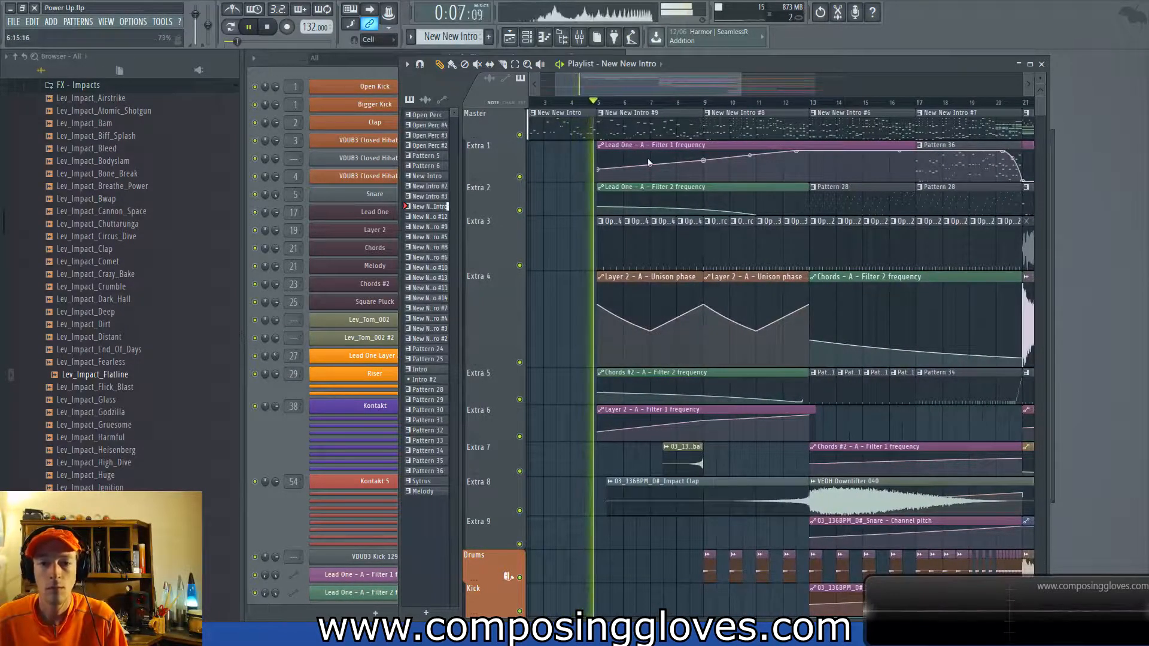
pyautogui.scroll(2, 652, 170)
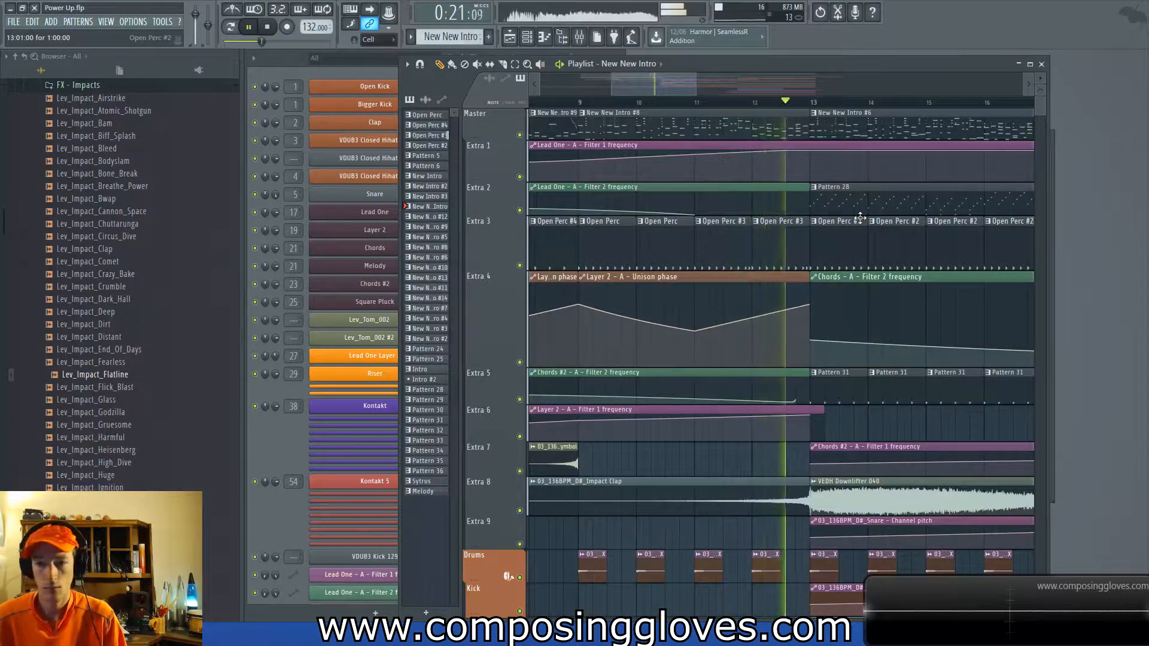
pyautogui.moveTo(879, 197); pyautogui.dragTo(666, 241)
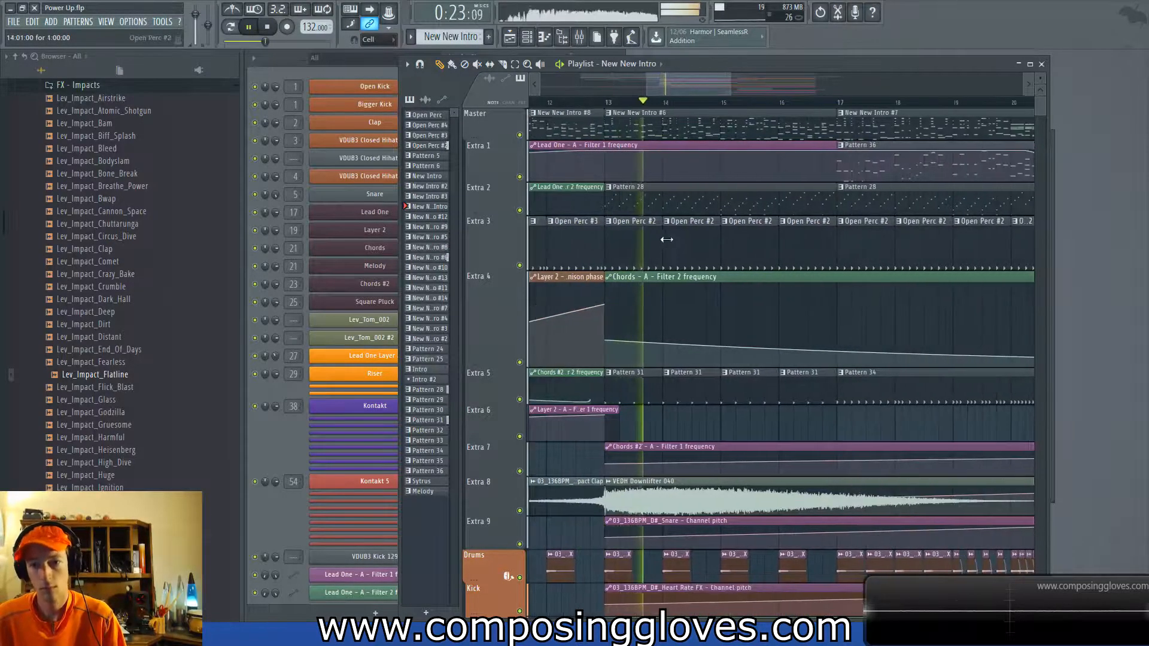
pyautogui.scroll(-2, 746, 220)
pyautogui.scroll(-1, 746, 221)
pyautogui.moveTo(851, 216); pyautogui.dragTo(738, 230)
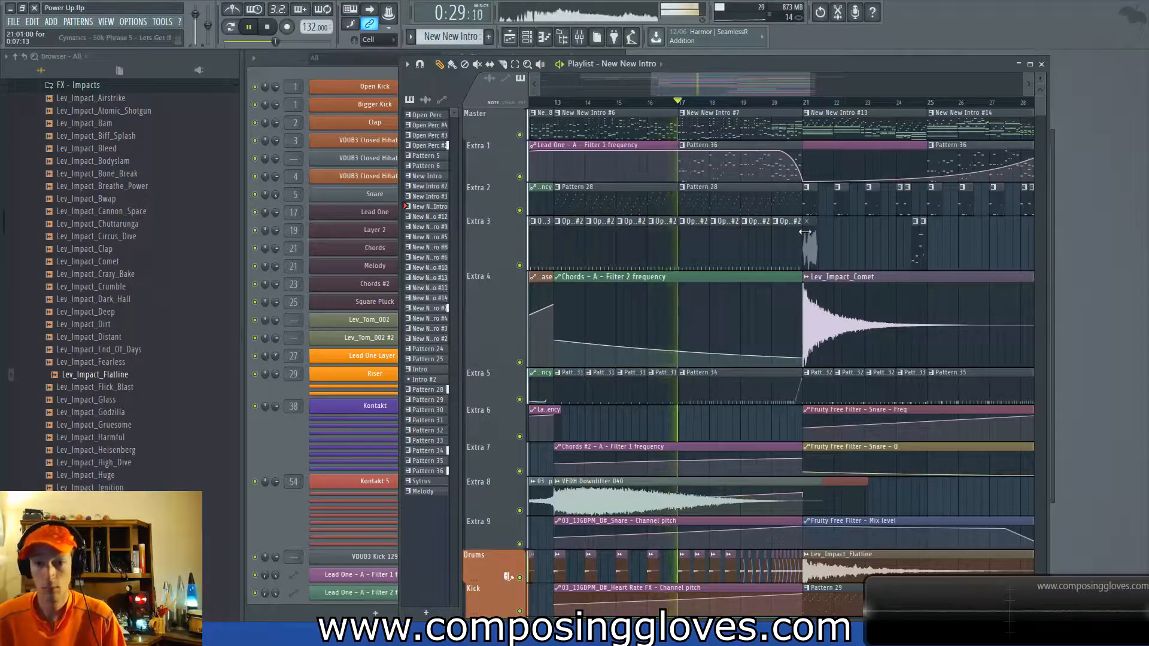
pyautogui.moveTo(782, 239); pyautogui.dragTo(661, 248)
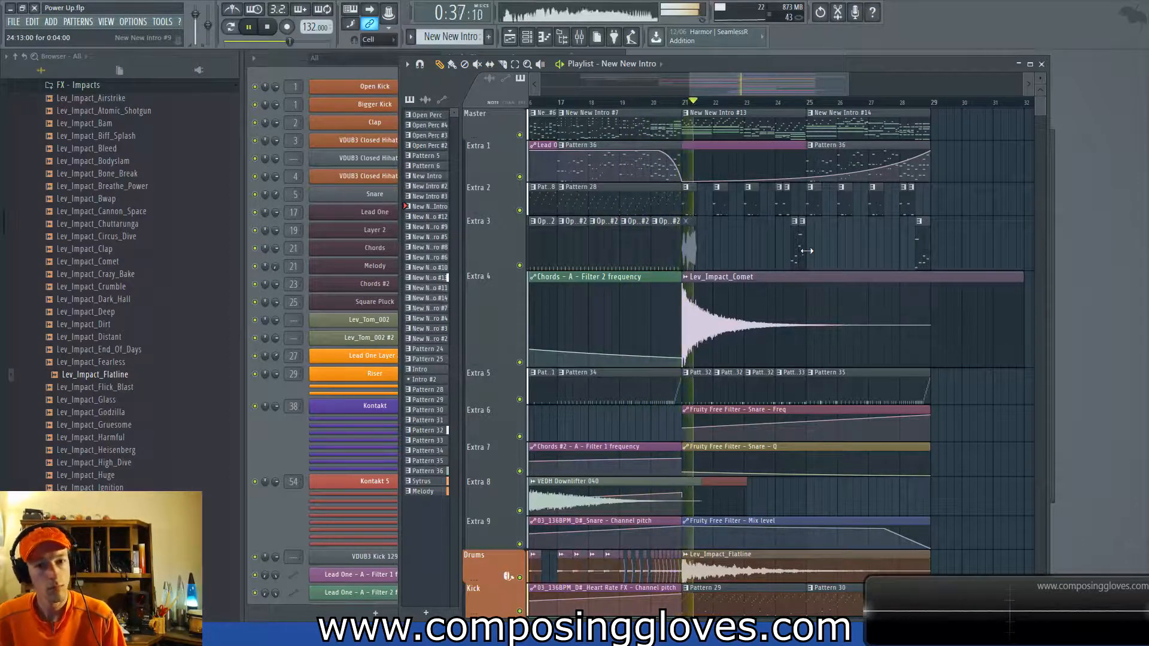
pyautogui.scroll(3, 795, 258)
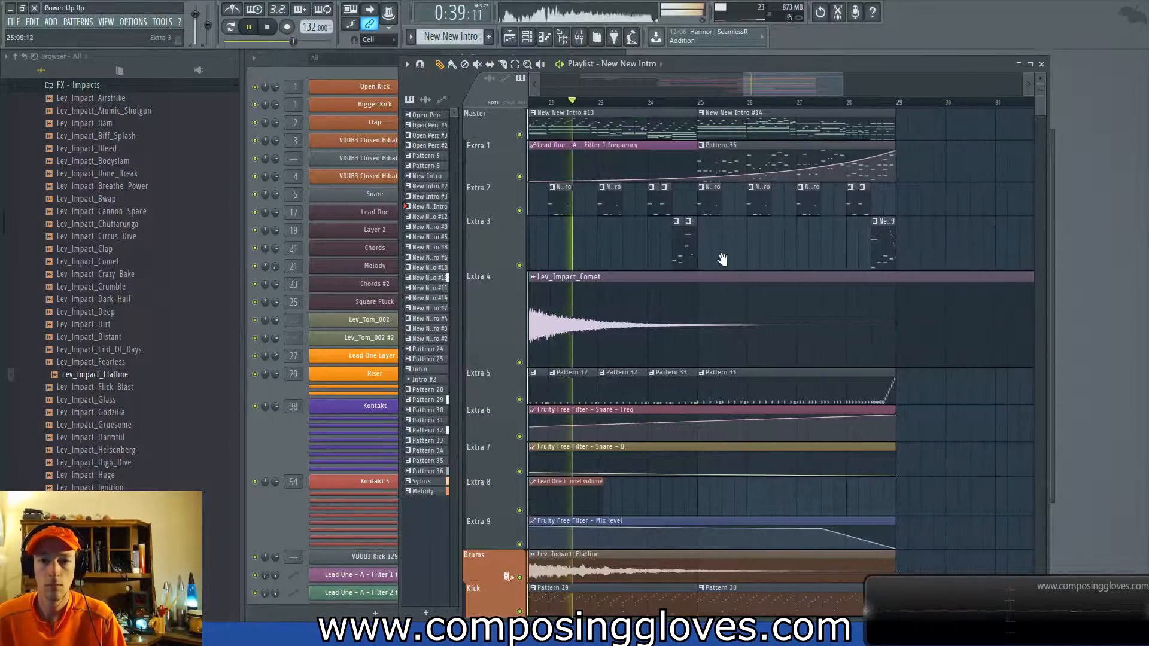
pyautogui.moveTo(791, 248); pyautogui.dragTo(752, 256)
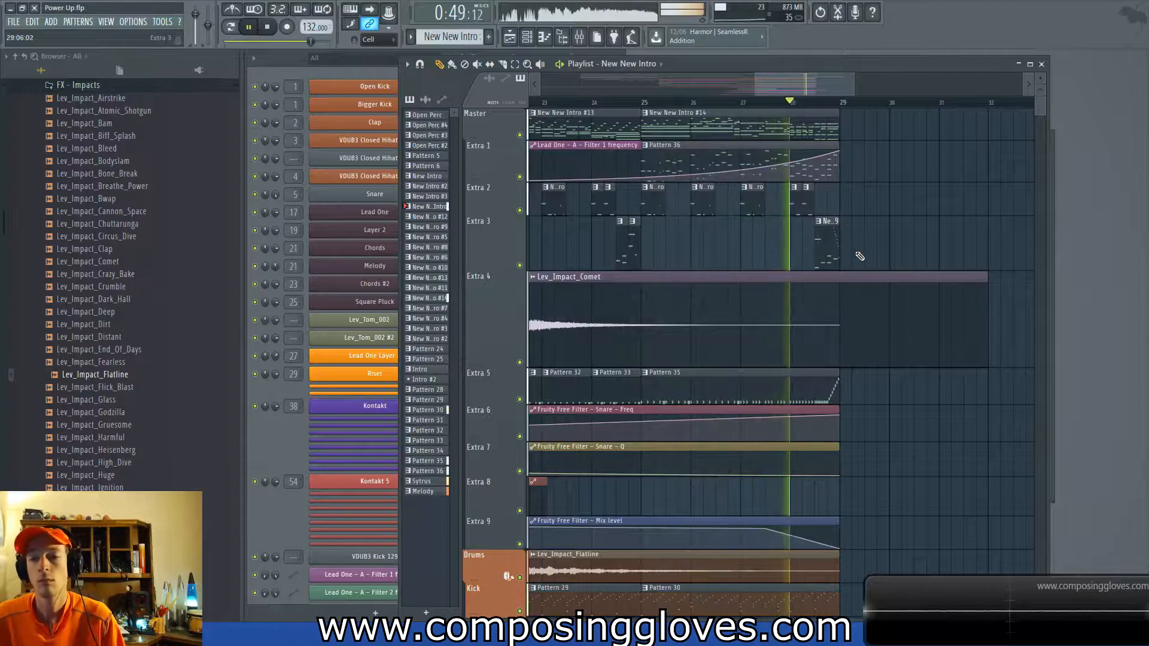
pyautogui.moveTo(881, 246); pyautogui.dragTo(682, 271)
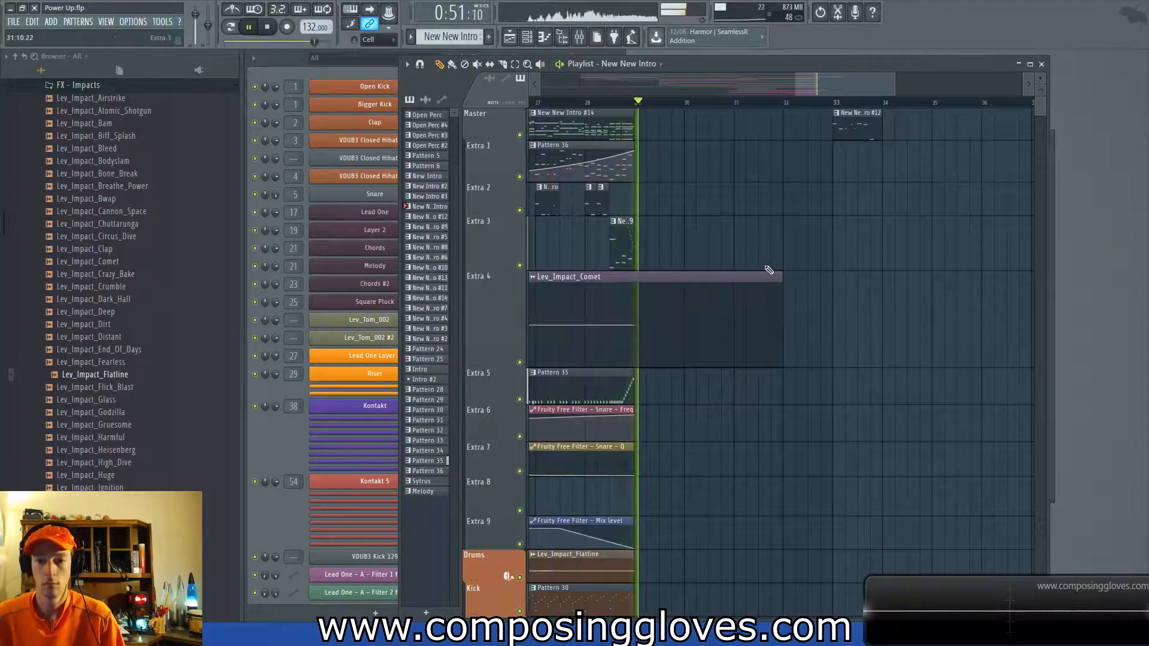
pyautogui.press('space')
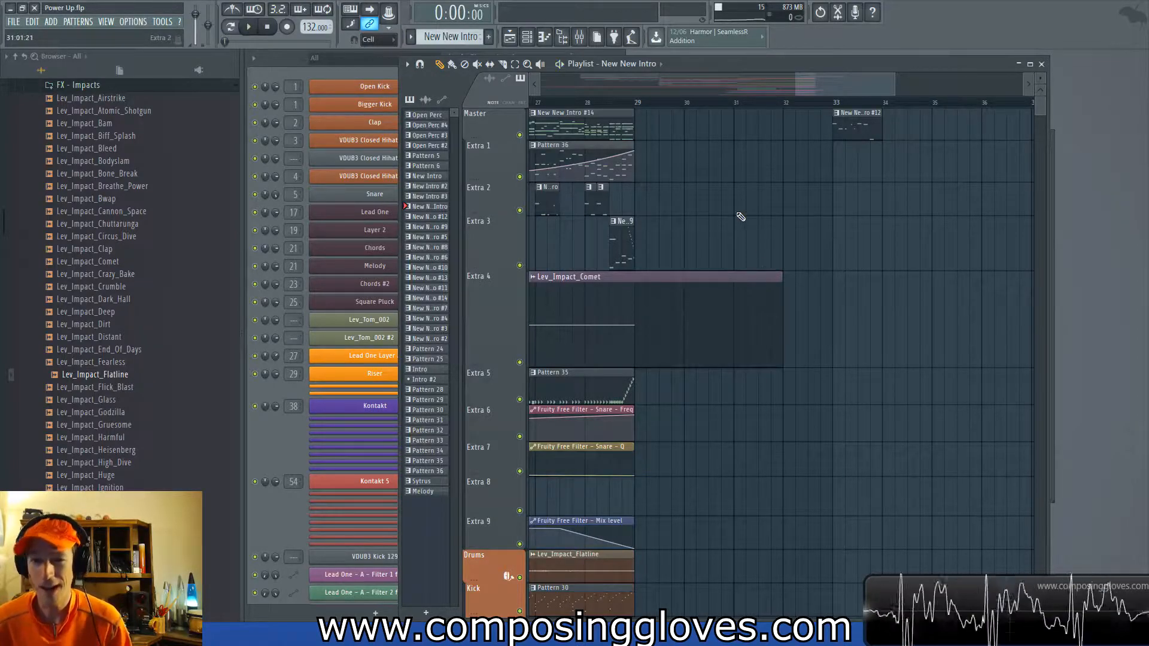
# Try the New New Intro #12 clip at bar 31, audition it there, and return it to bar 33.
pyautogui.click(651, 107)
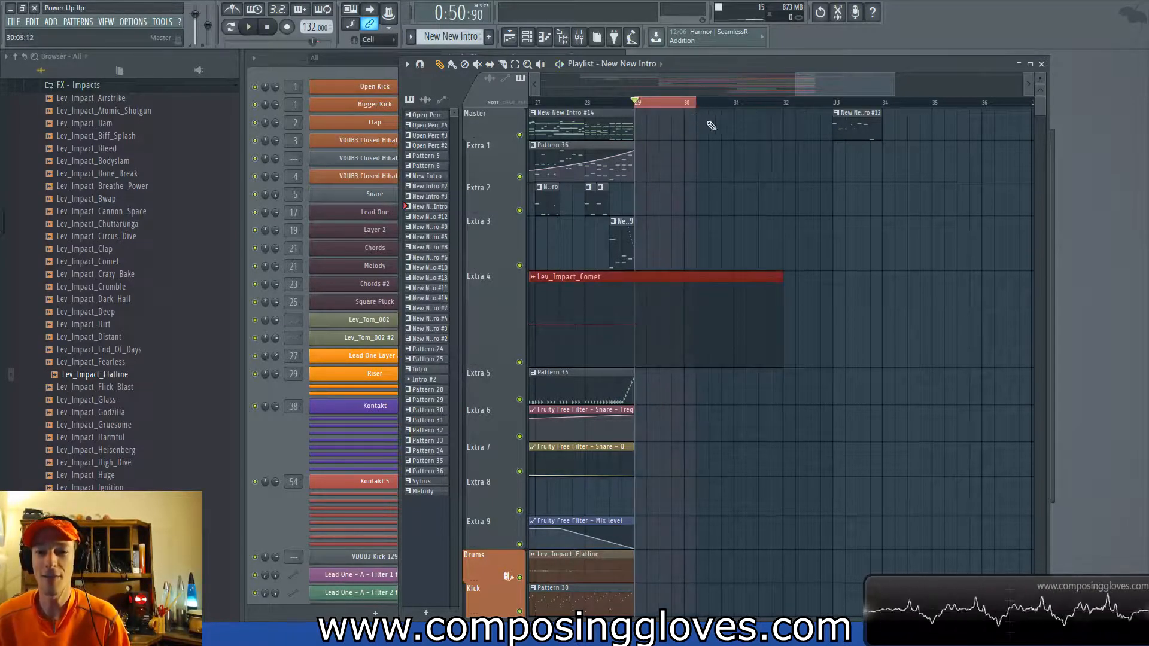
pyautogui.moveTo(862, 128); pyautogui.dragTo(760, 144)
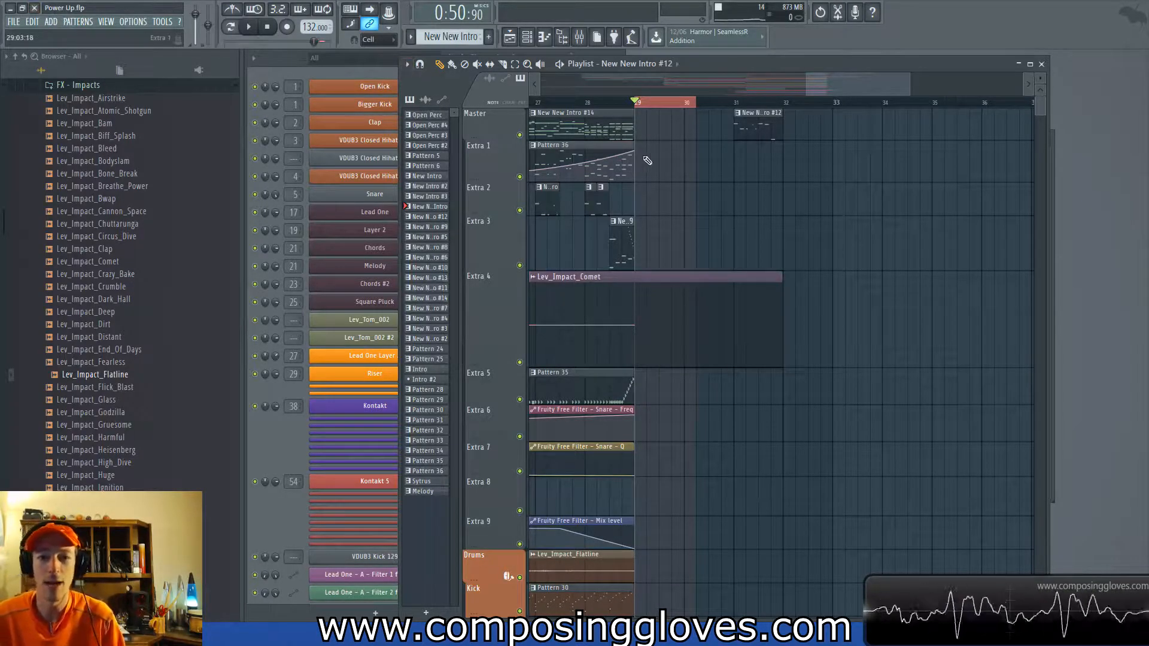
pyautogui.hotkey('ctrl', 'd')
pyautogui.click(742, 105)
pyautogui.press('space')
pyautogui.press('space')
pyautogui.moveTo(759, 131); pyautogui.dragTo(854, 135)
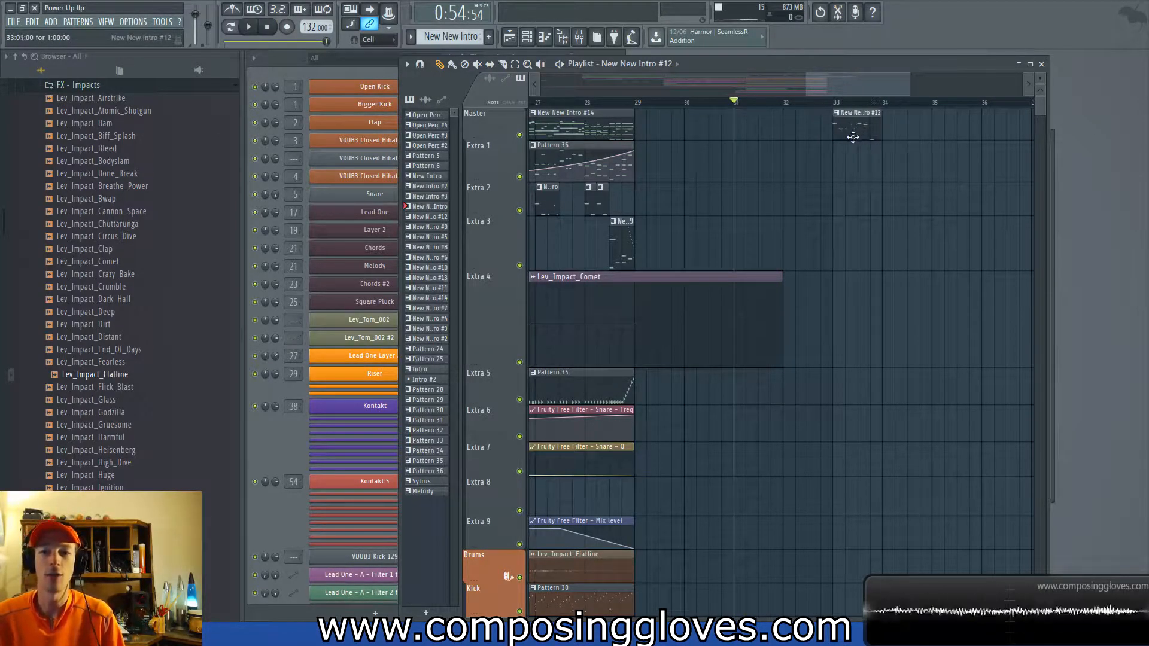
# Examine the lower sample and automation tracks and the section between bars 21 and 29 in the playlist.
pyautogui.scroll(-5, 754, 242)
pyautogui.scroll(-4, 747, 241)
pyautogui.moveTo(815, 272); pyautogui.dragTo(982, 364)
pyautogui.moveTo(888, 333); pyautogui.dragTo(780, 100)
pyautogui.moveTo(801, 330); pyautogui.dragTo(799, 279)
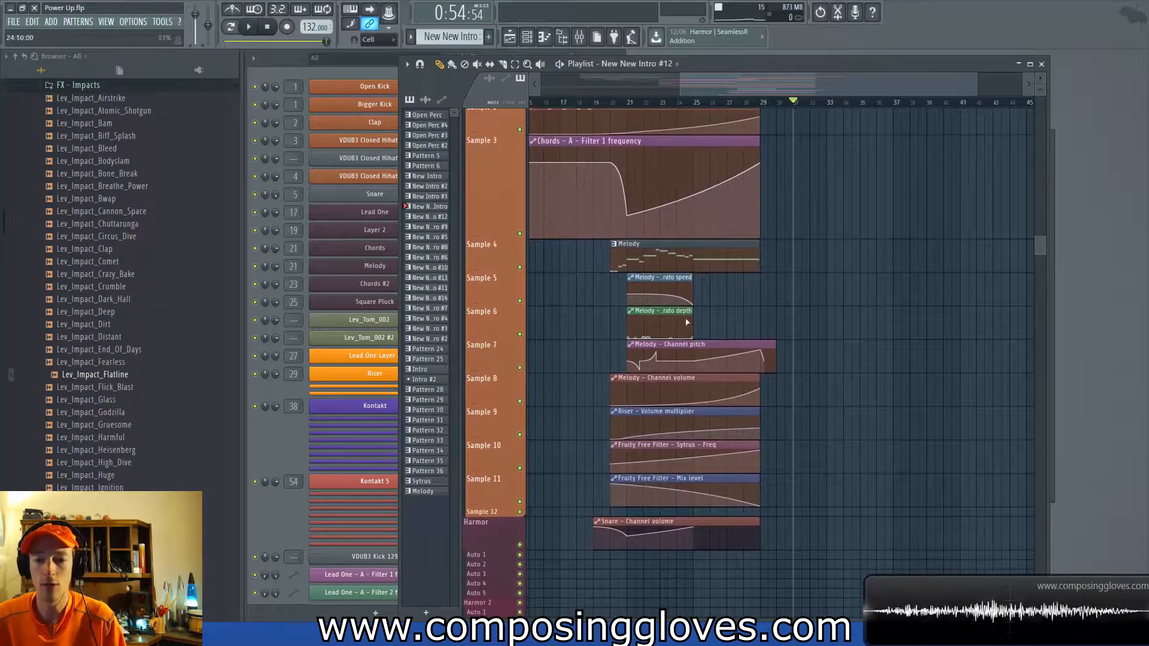
pyautogui.scroll(8, 778, 359)
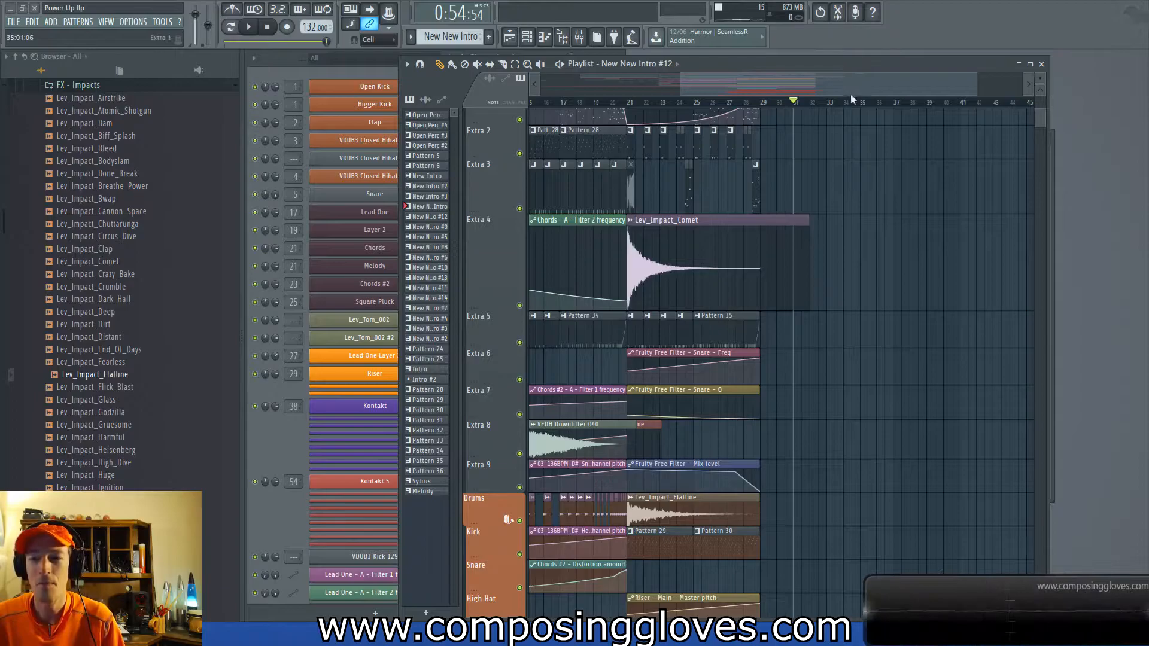
pyautogui.moveTo(838, 86); pyautogui.dragTo(821, 139)
pyautogui.scroll(4, 768, 189)
pyautogui.moveTo(764, 190); pyautogui.dragTo(859, 278)
pyautogui.scroll(-3, 859, 269)
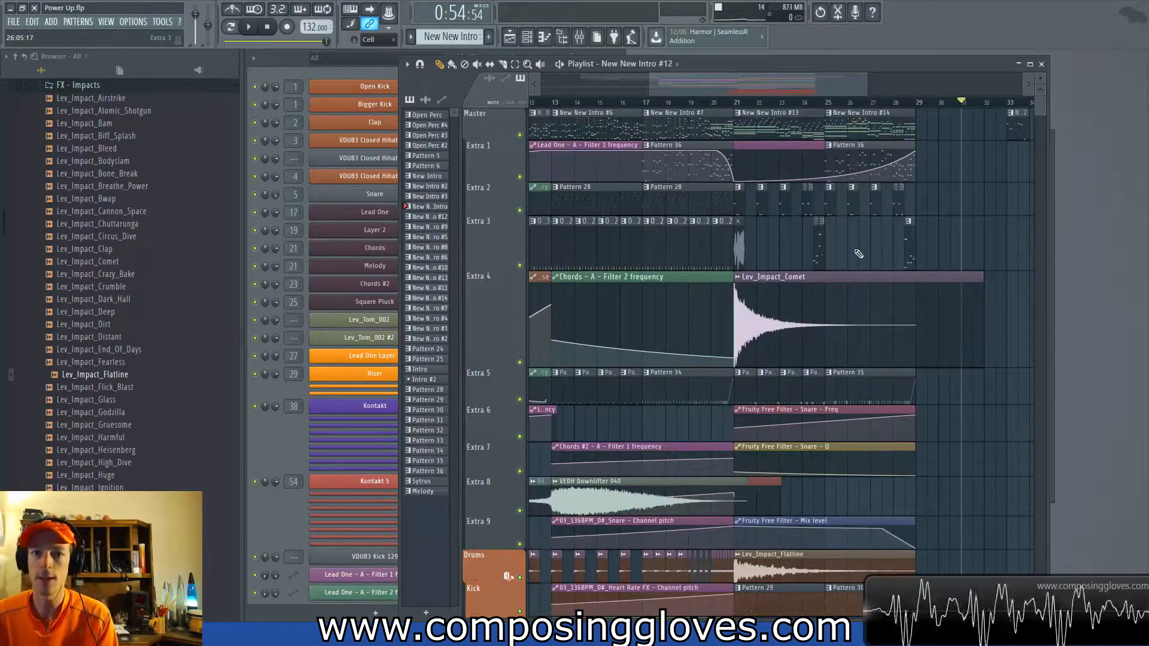
pyautogui.scroll(3, 858, 254)
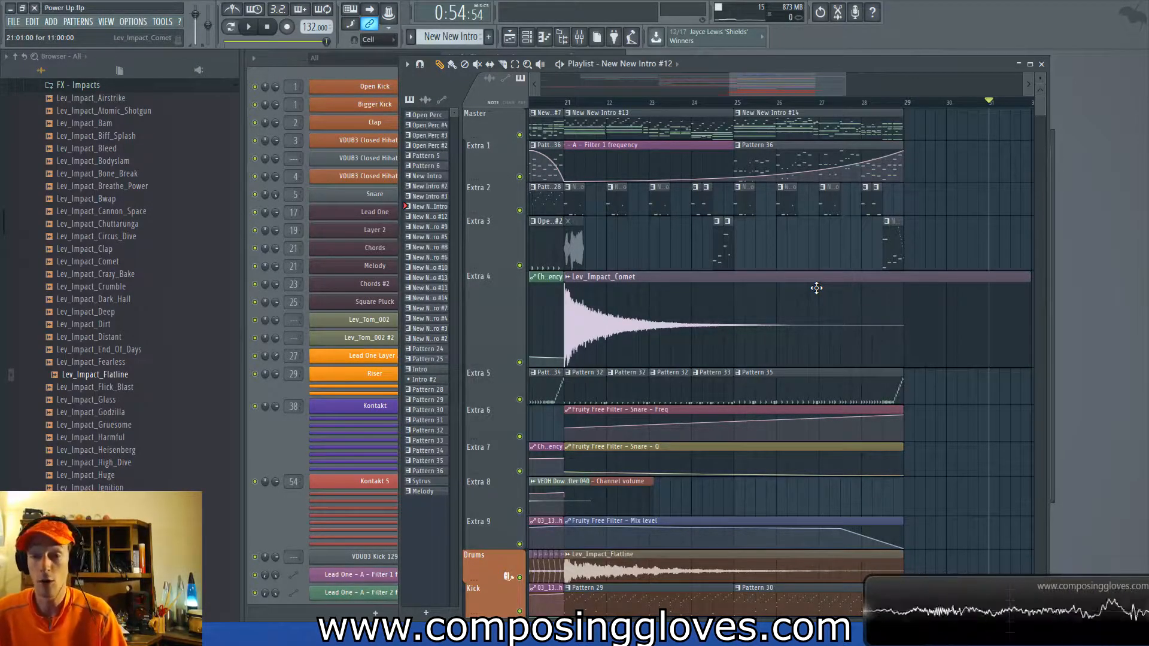
# Select the clips on Extra 2 and Extra 3 between bars 21 and 29 and solo both tracks.
pyautogui.moveTo(575, 182); pyautogui.dragTo(912, 219)
pyautogui.rightClick(519, 265)
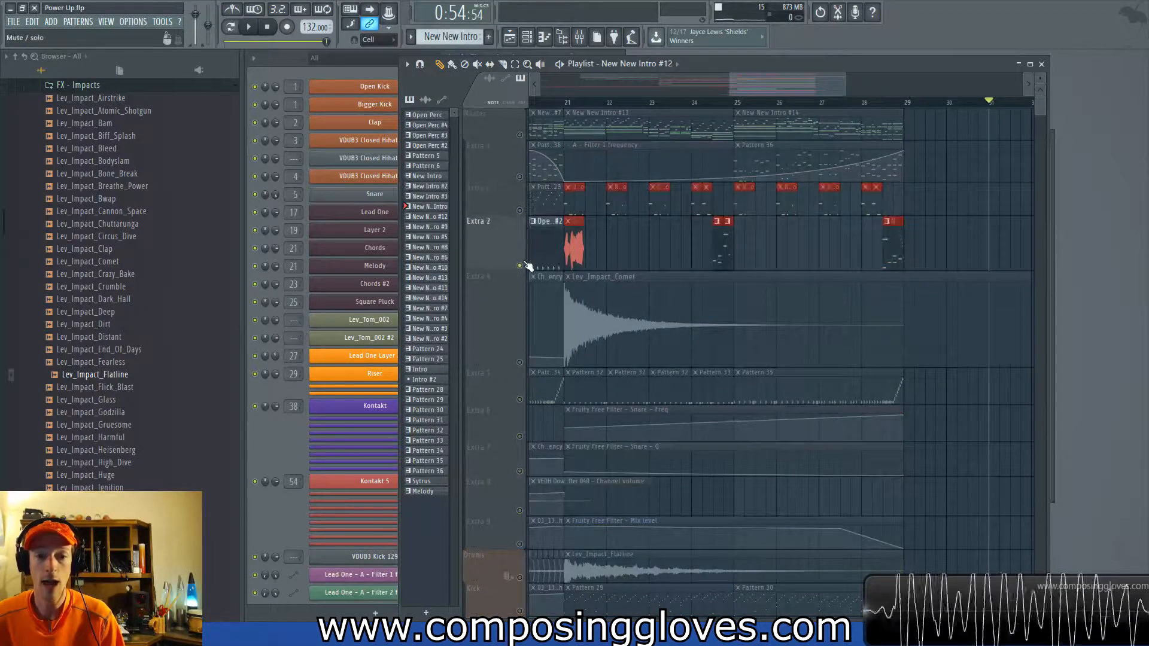
pyautogui.click(520, 210)
# Listen to the soloed tracks from bar 21, replay the ending from bar 28, and unsolo them.
pyautogui.press('space')
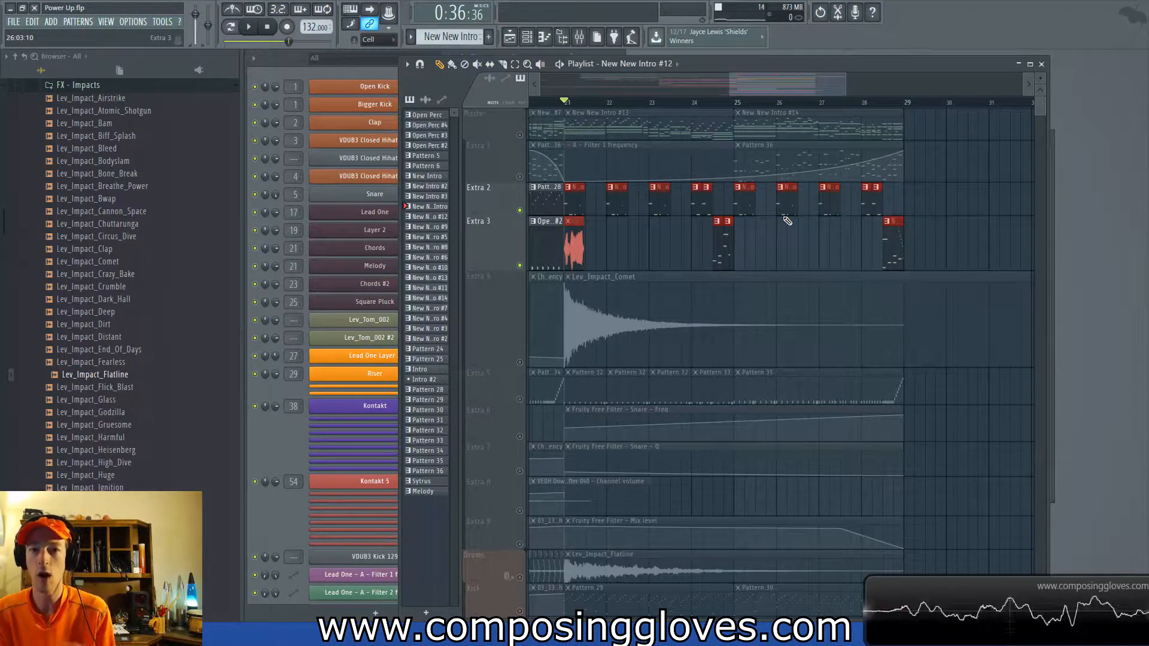
pyautogui.press('space')
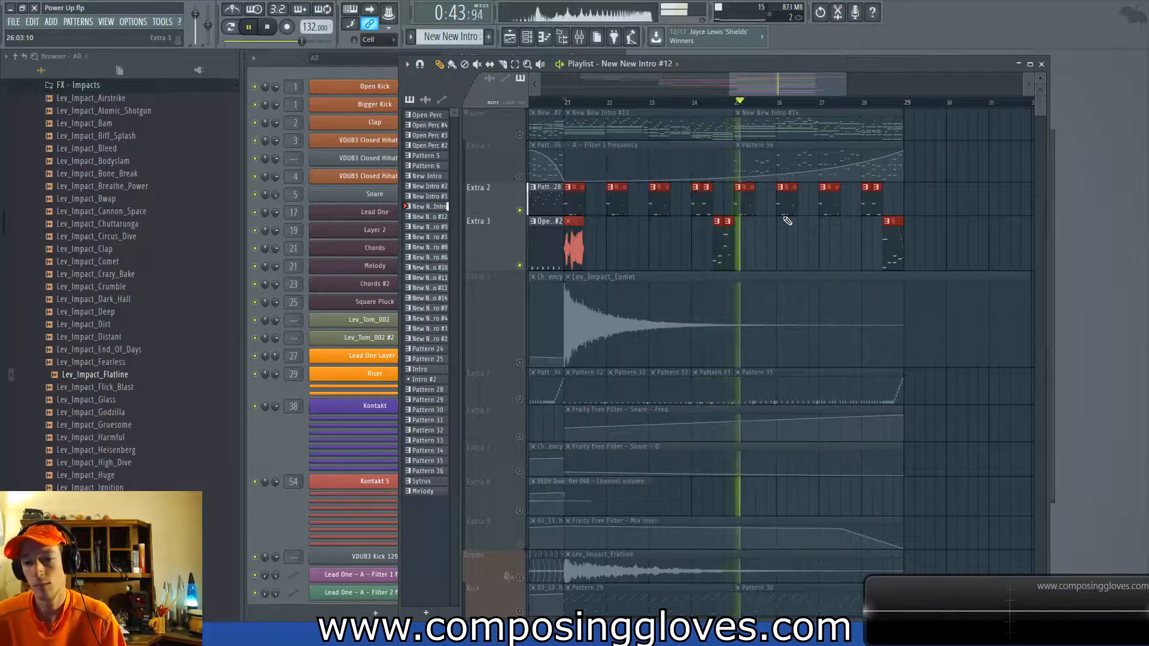
pyautogui.press('space')
pyautogui.click(867, 106)
pyautogui.press('space')
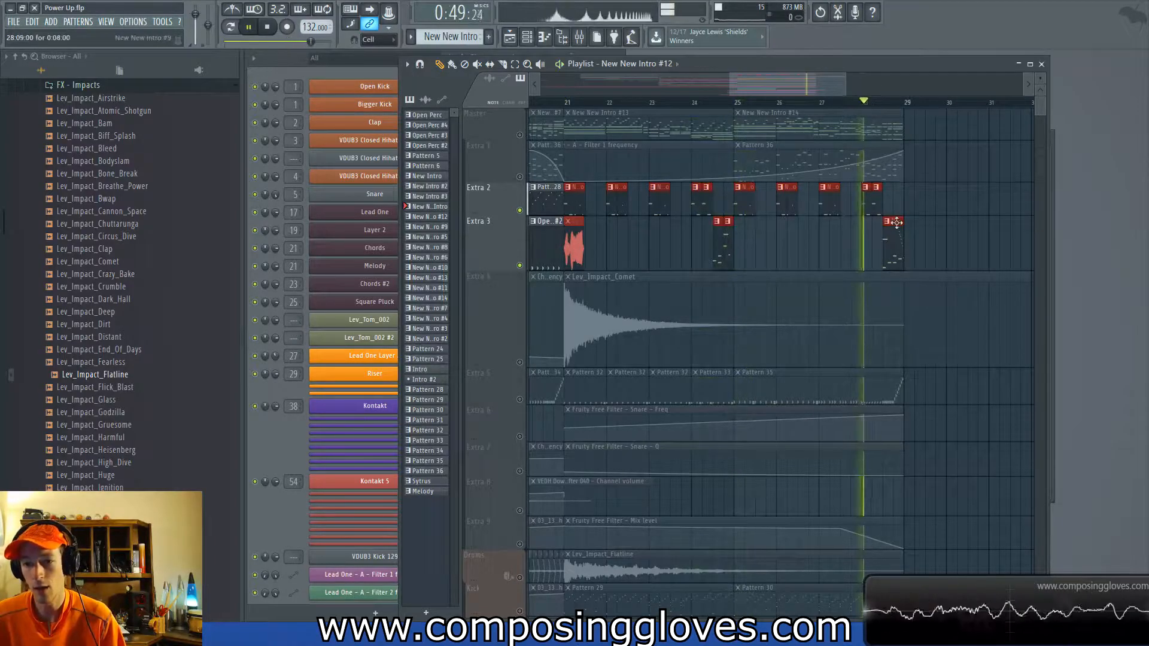
pyautogui.press('space')
pyautogui.rightClick(520, 266)
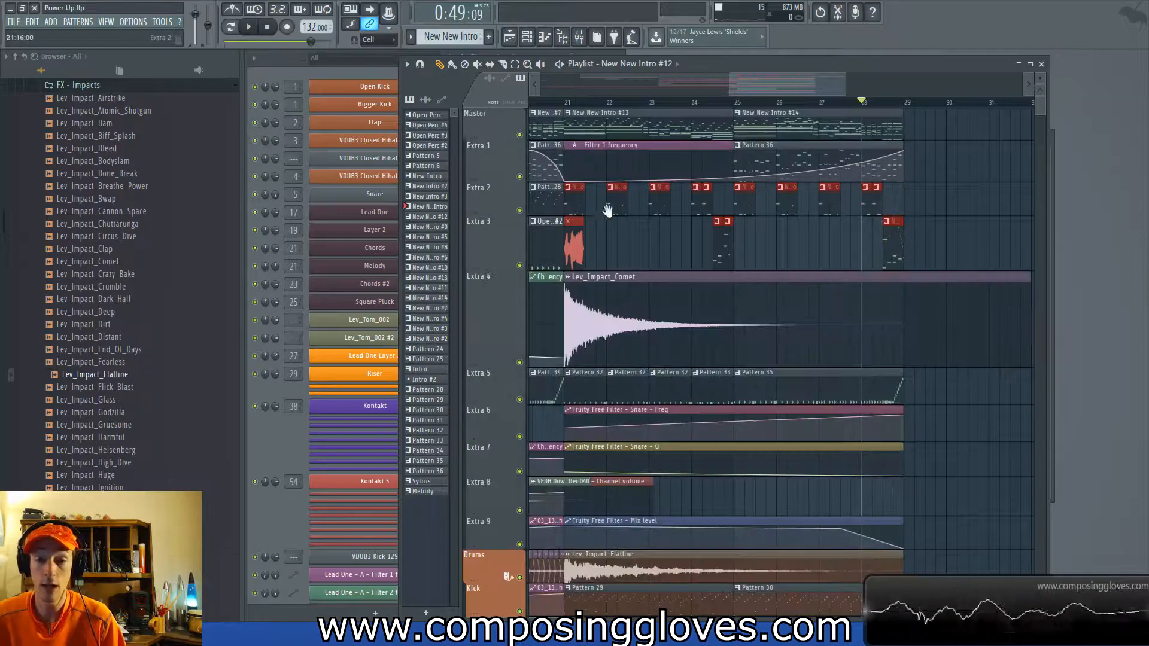
# Compare the bar 21 section with the earlier parts of the arrangement, ending at the first New New Intro clip.
pyautogui.hscroll(-8, 751, 165)
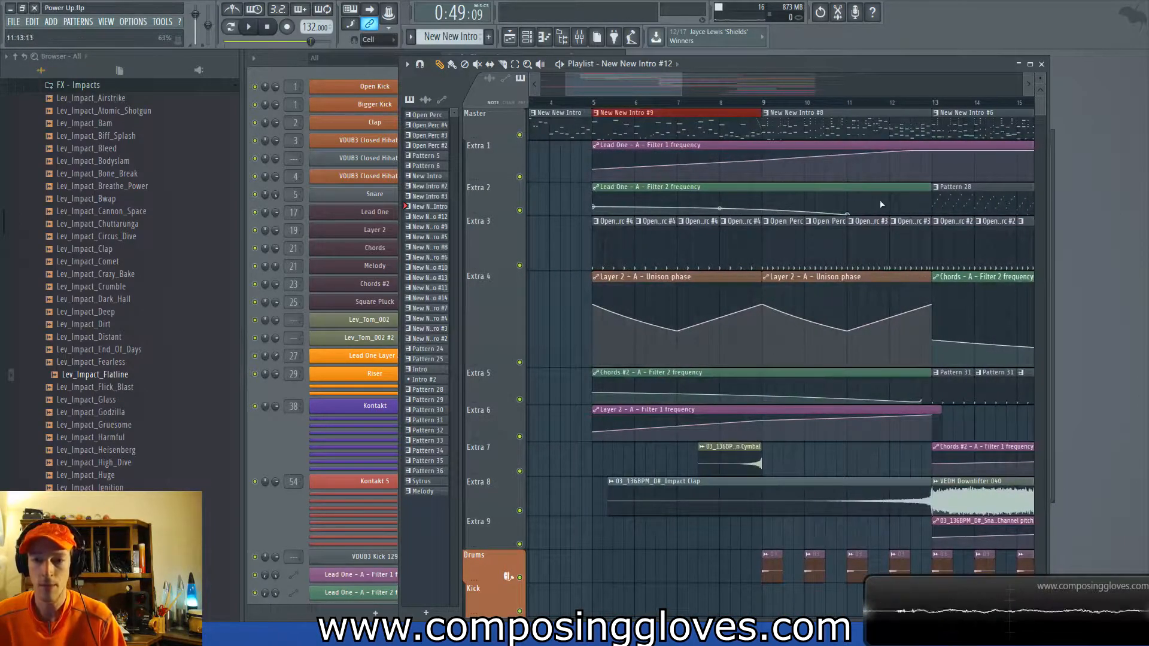
pyautogui.hscroll(7, 743, 245)
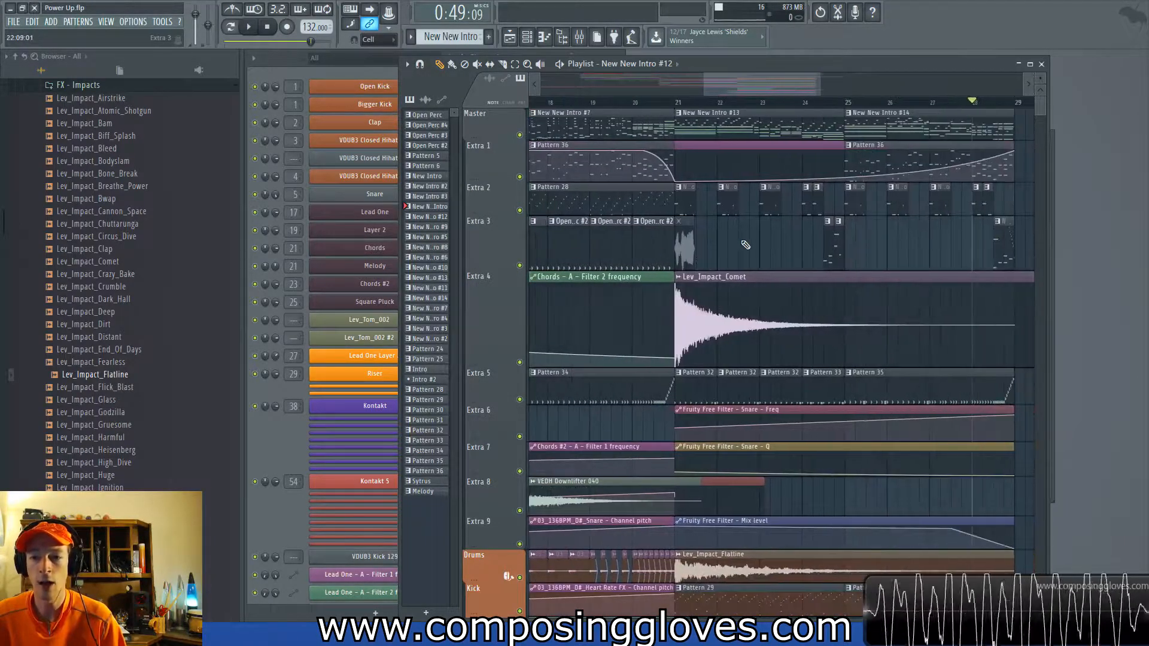
pyautogui.hscroll(-6, 743, 245)
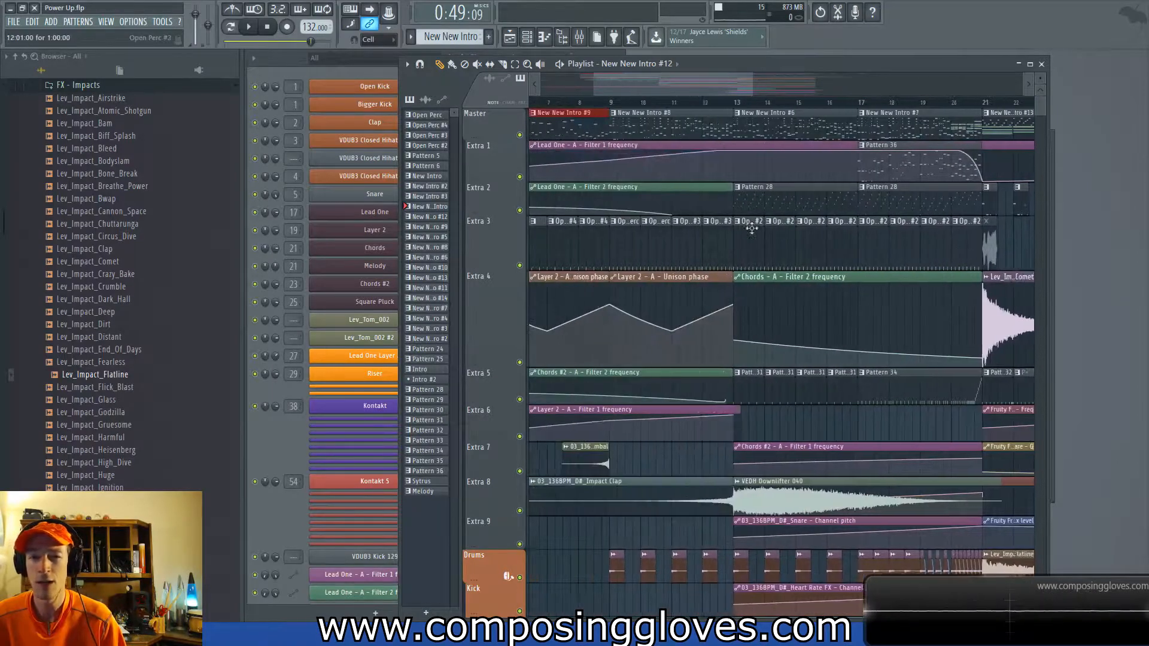
pyautogui.hscroll(-5, 743, 234)
pyautogui.scroll(4, 638, 204)
pyautogui.hscroll(-3, 658, 187)
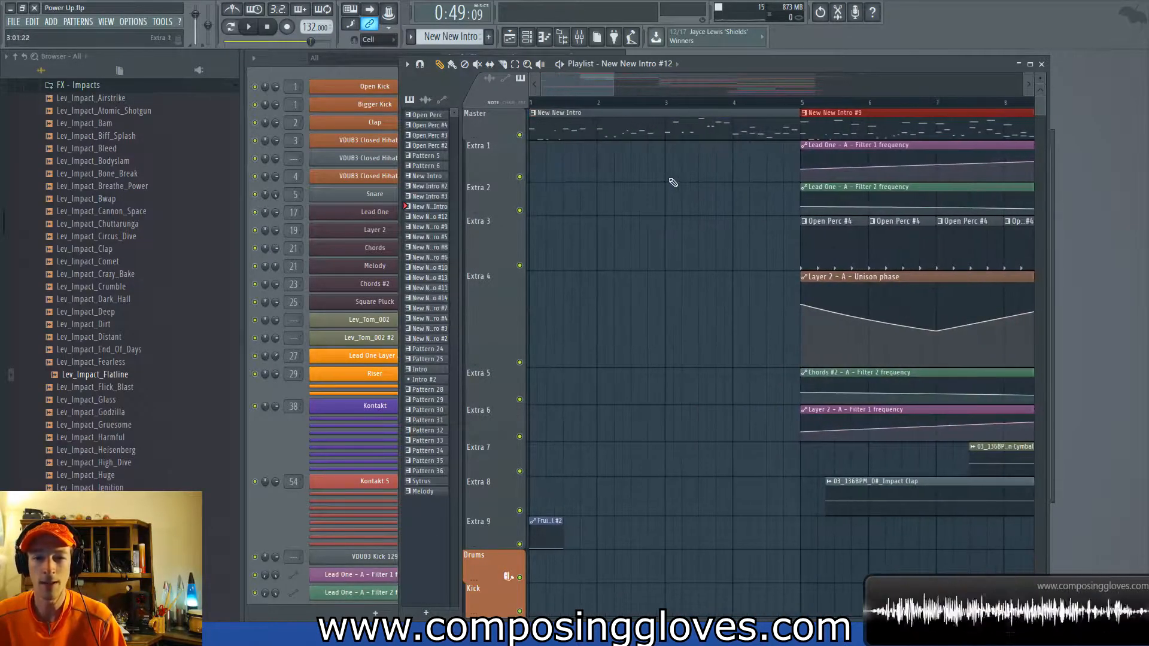
pyautogui.press('space')
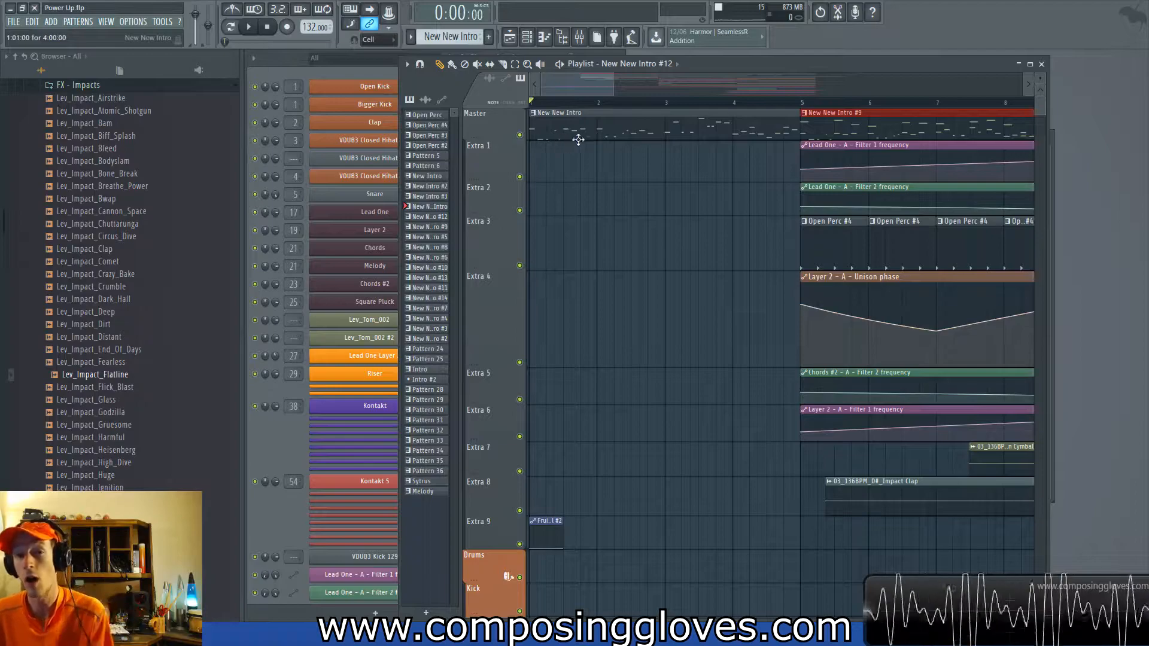
# Open the New New Intro clip in the piano roll and examine the Square Pluck notes.
pyautogui.doubleClick(618, 133)
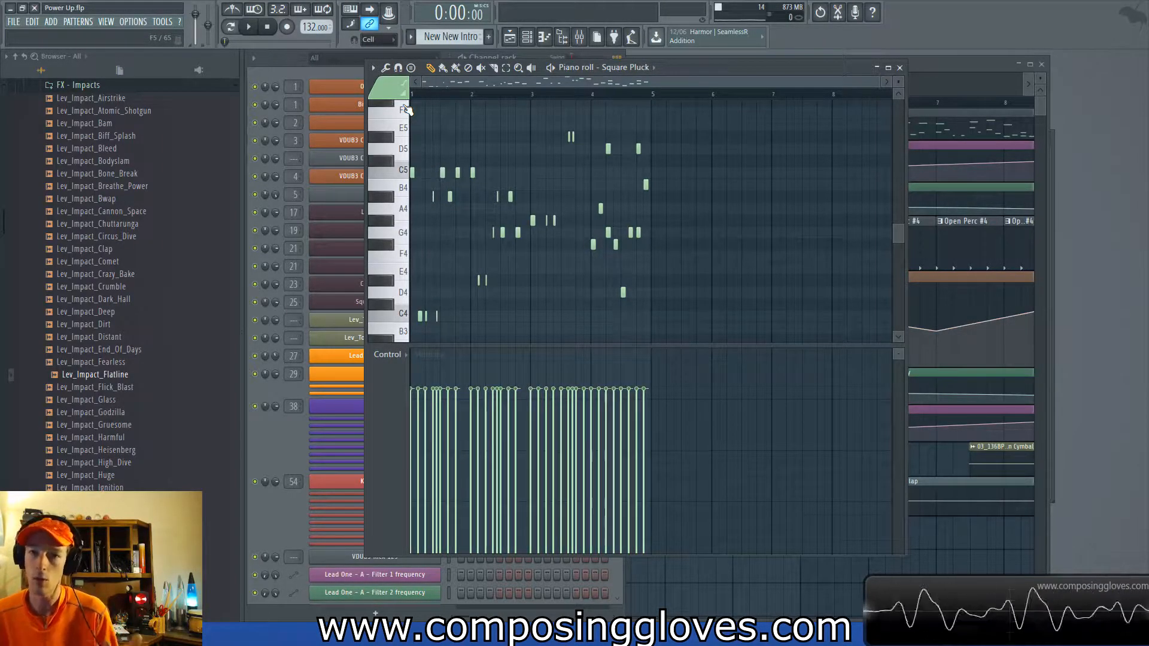
pyautogui.scroll(2, 665, 200)
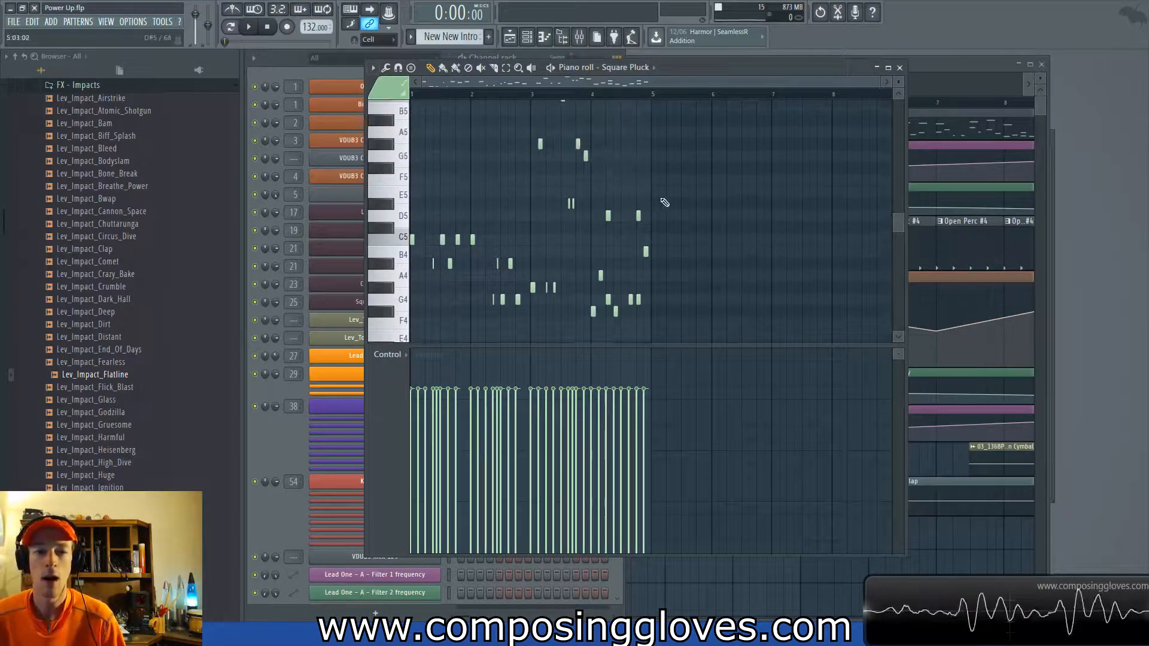
pyautogui.scroll(3, 576, 187)
pyautogui.scroll(-1, 723, 179)
pyautogui.scroll(-2, 674, 202)
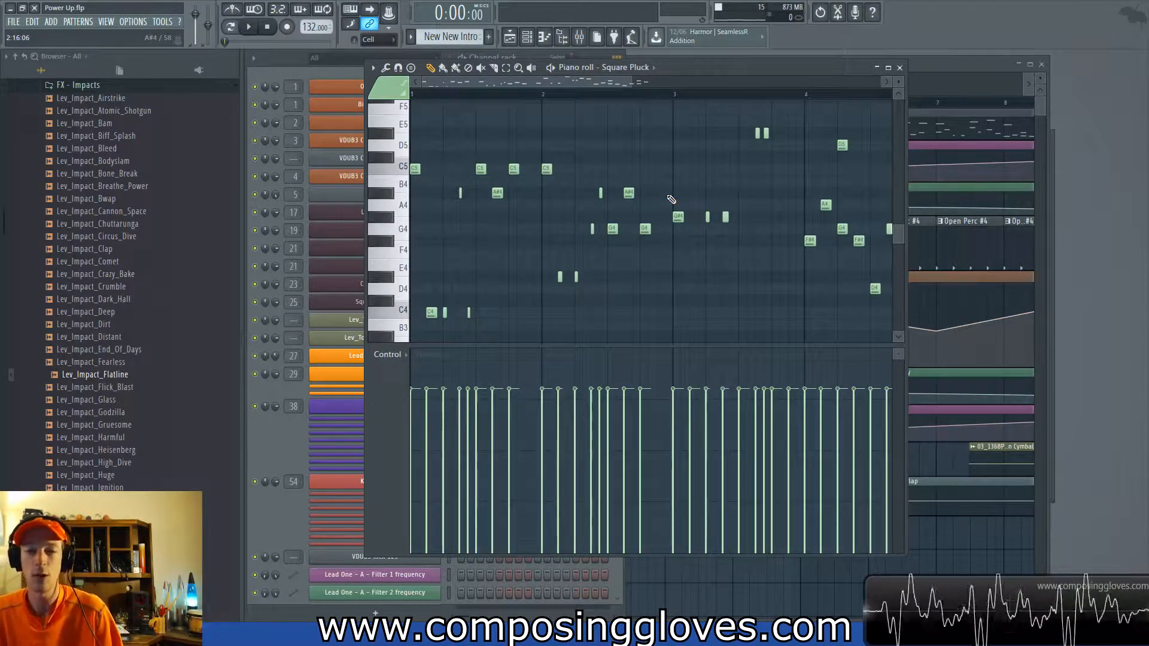
# Play the opening of the Square Pluck melody in the piano roll and examine its notes across bars 1 to 4.
pyautogui.scroll(-2, 608, 185)
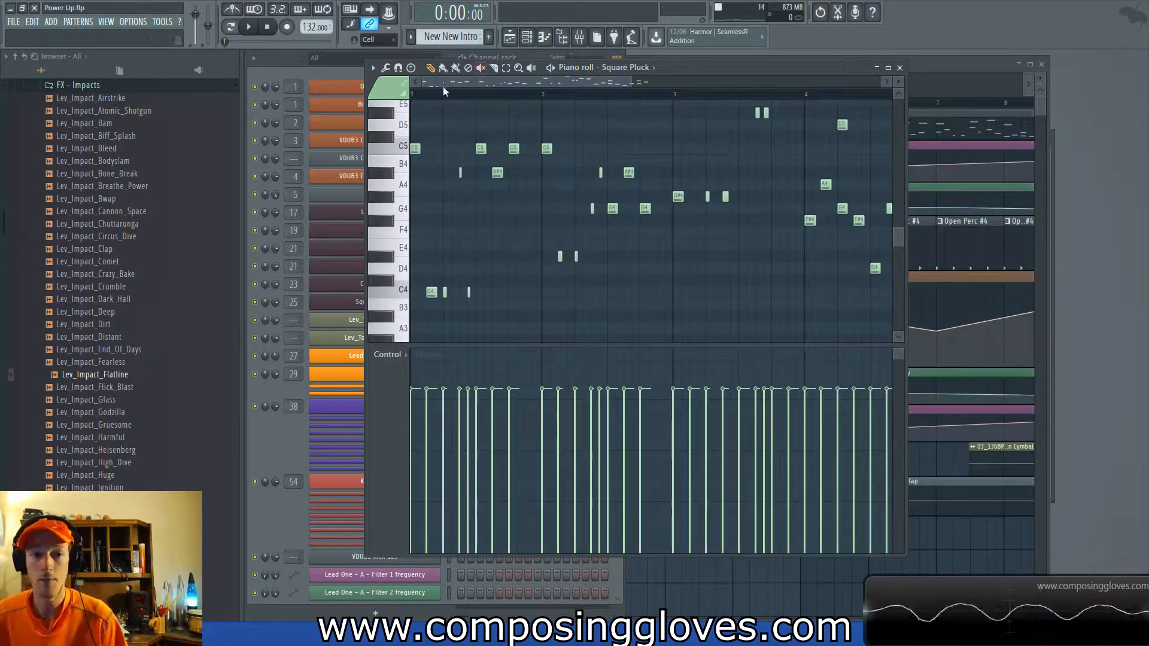
pyautogui.click(481, 95)
pyautogui.press('space')
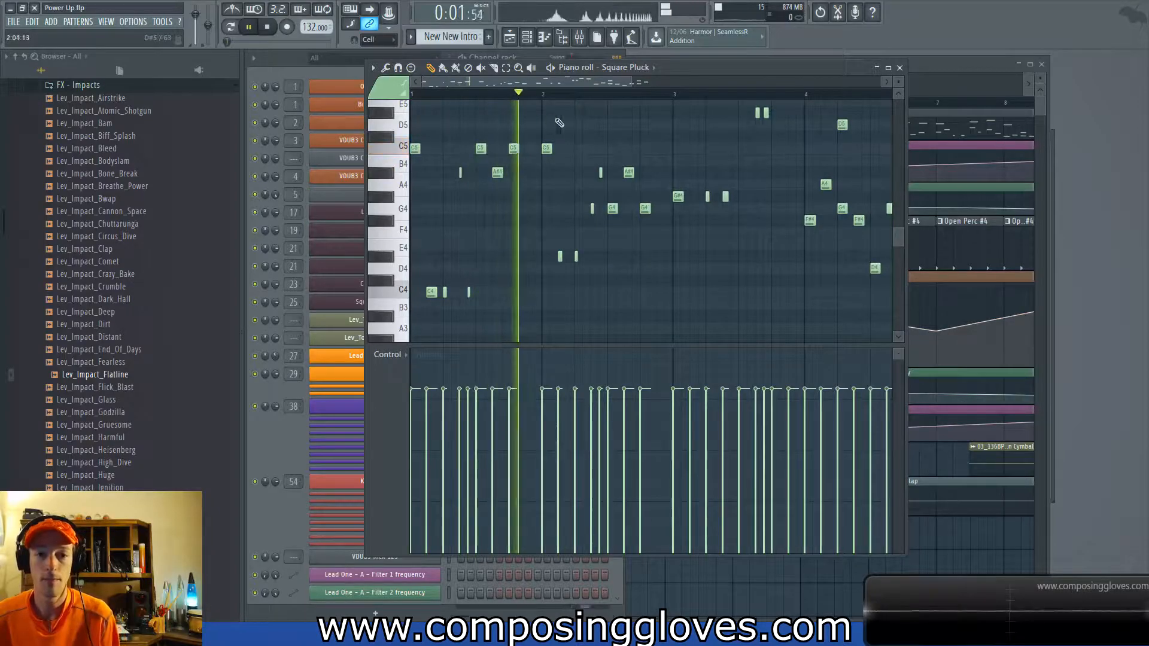
pyautogui.press('space')
pyautogui.moveTo(718, 123); pyautogui.dragTo(632, 136)
pyautogui.moveTo(685, 178); pyautogui.dragTo(849, 221)
pyautogui.scroll(-2, 832, 215)
pyautogui.scroll(1, 740, 221)
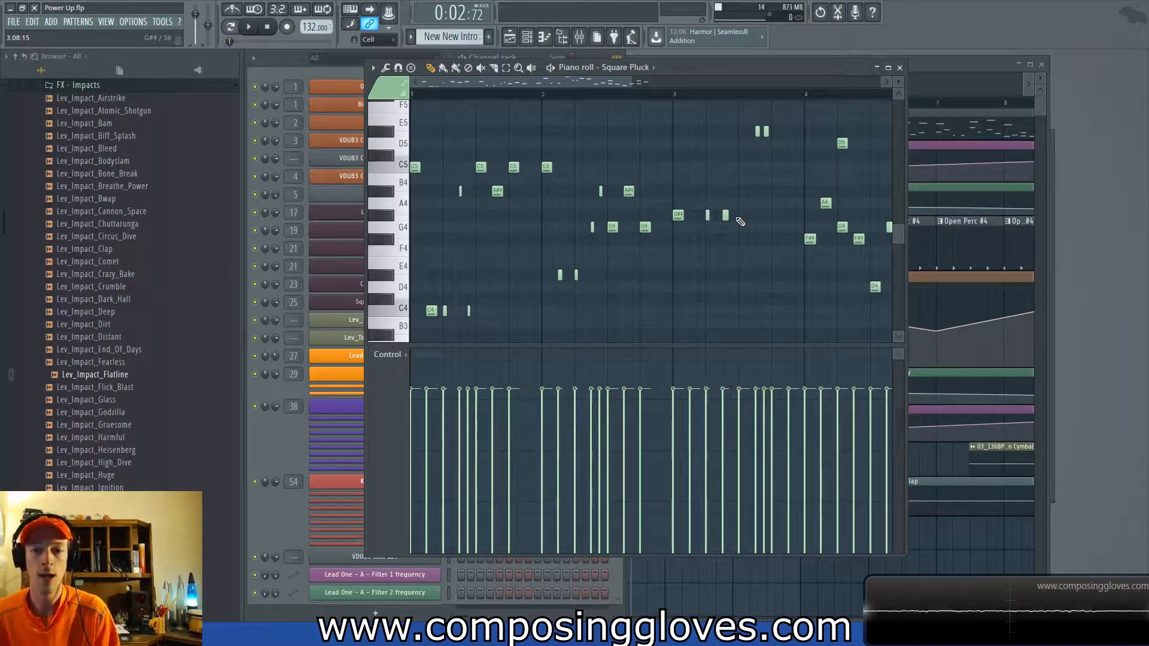
pyautogui.scroll(-1, 786, 202)
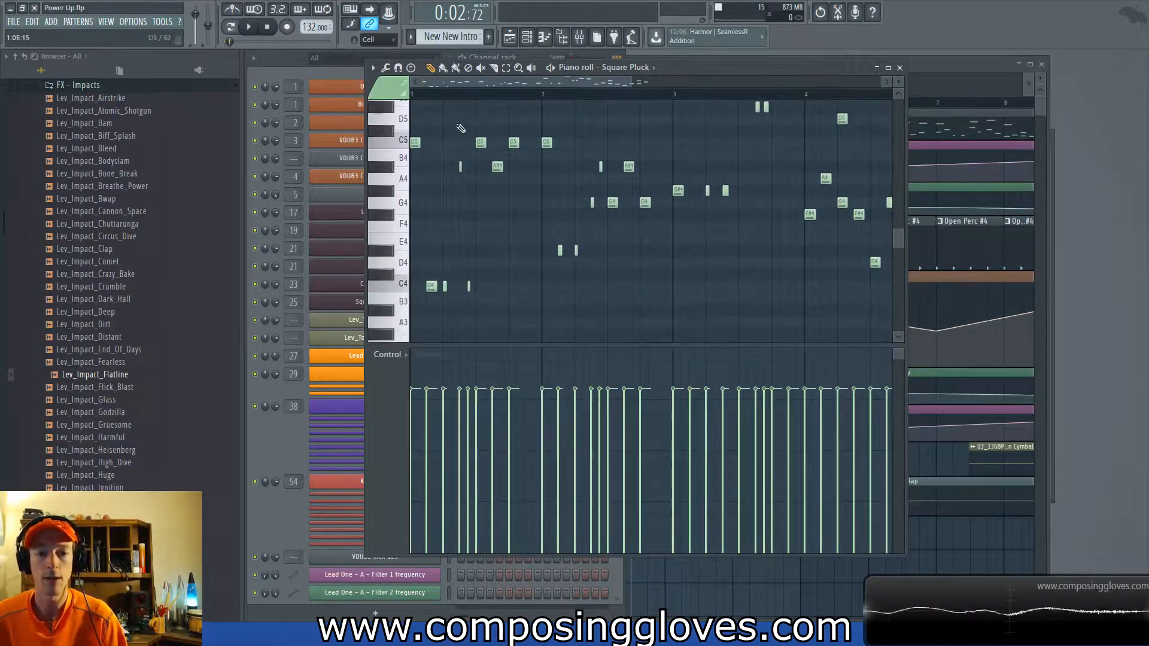
# Select the three low C4 notes in bar 1 and replay the melody's opening.
pyautogui.press('space')
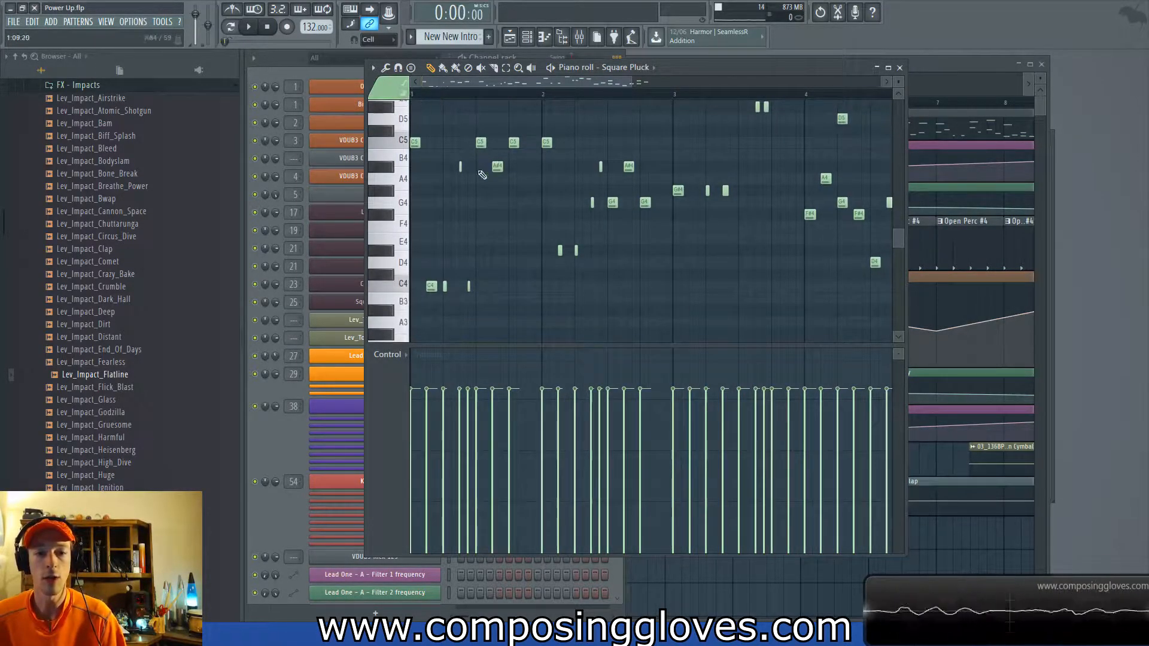
pyautogui.moveTo(426, 269); pyautogui.dragTo(522, 329)
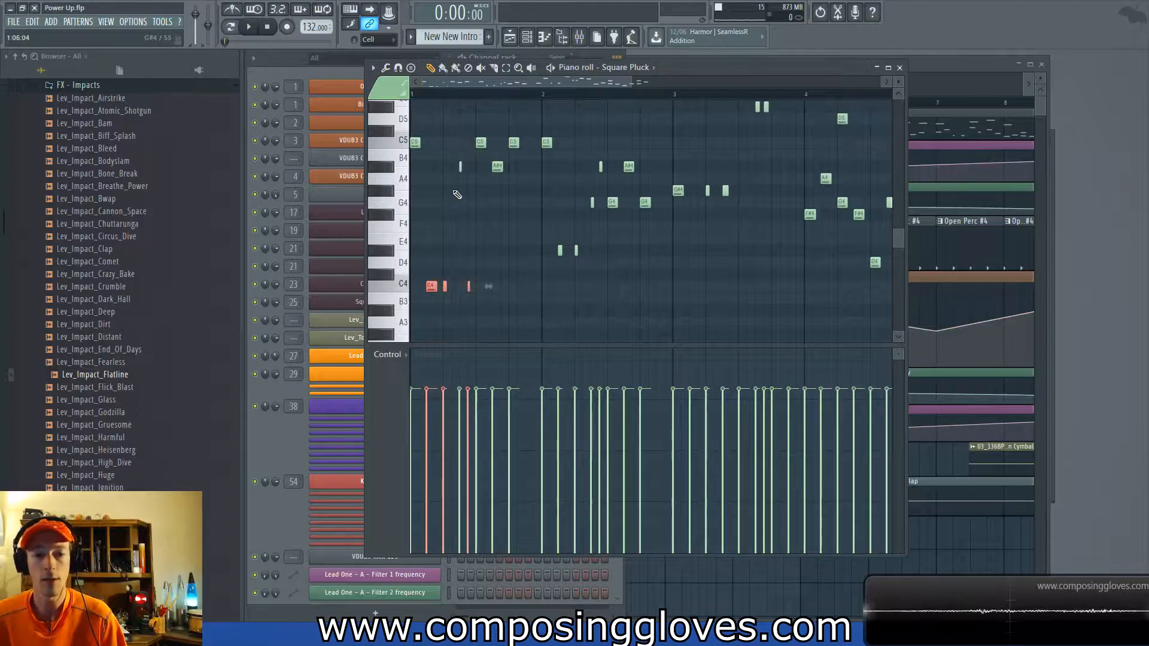
pyautogui.press('space')
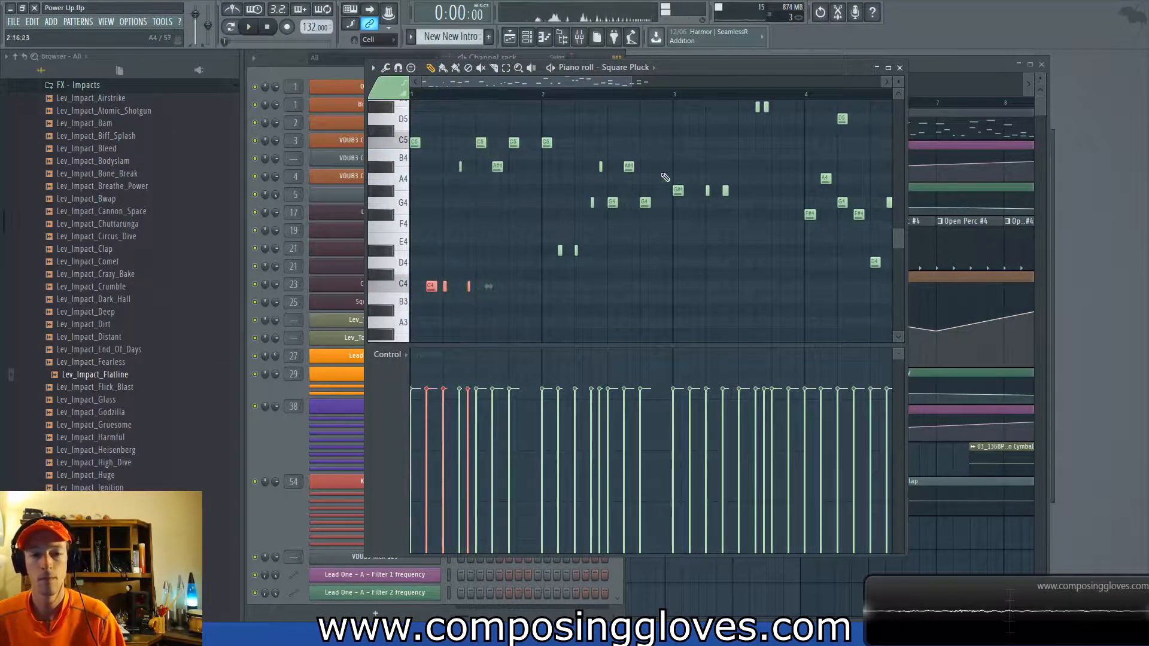
pyautogui.press('space')
pyautogui.press('space')
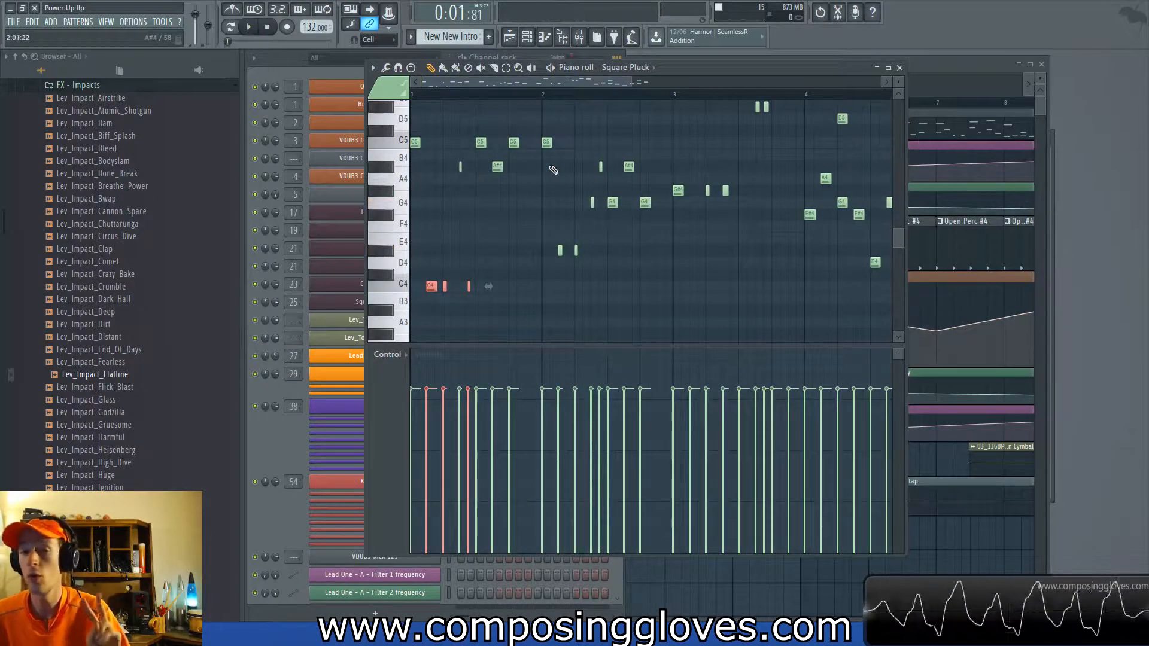
# Close the piano roll and return to the bar 21 section of the playlist.
pyautogui.click(899, 67)
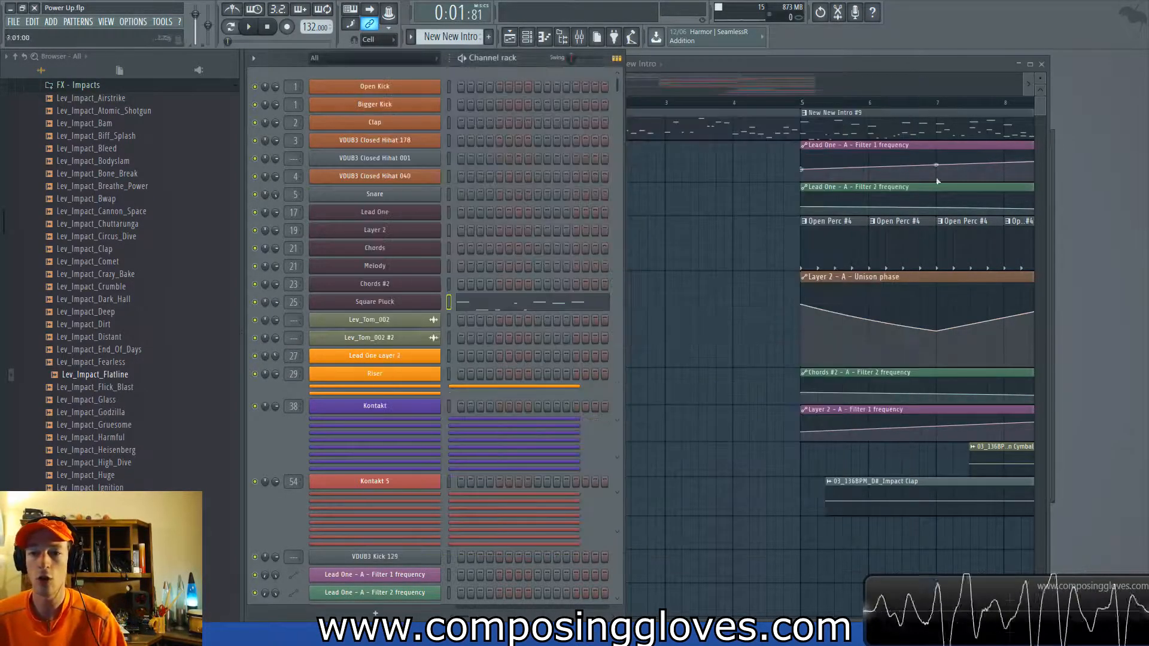
pyautogui.moveTo(931, 169); pyautogui.dragTo(628, 204)
pyautogui.moveTo(941, 213); pyautogui.dragTo(702, 239)
pyautogui.moveTo(943, 244); pyautogui.dragTo(478, 251)
pyautogui.moveTo(982, 257); pyautogui.dragTo(810, 261)
pyautogui.moveTo(598, 209); pyautogui.dragTo(883, 238)
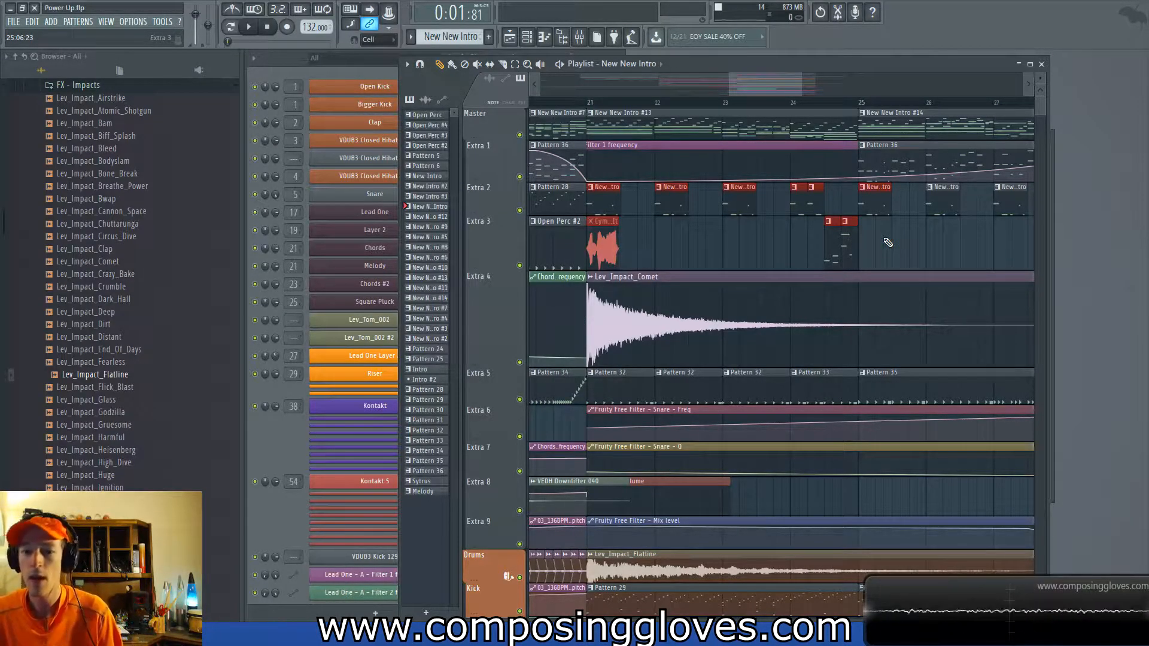
# Examine how the clips on Extra 2 and Extra 3 are spaced between bars 21 and 29.
pyautogui.keyDown('ctrl'); pyautogui.scroll(-3, 831, 238); pyautogui.keyUp('ctrl')
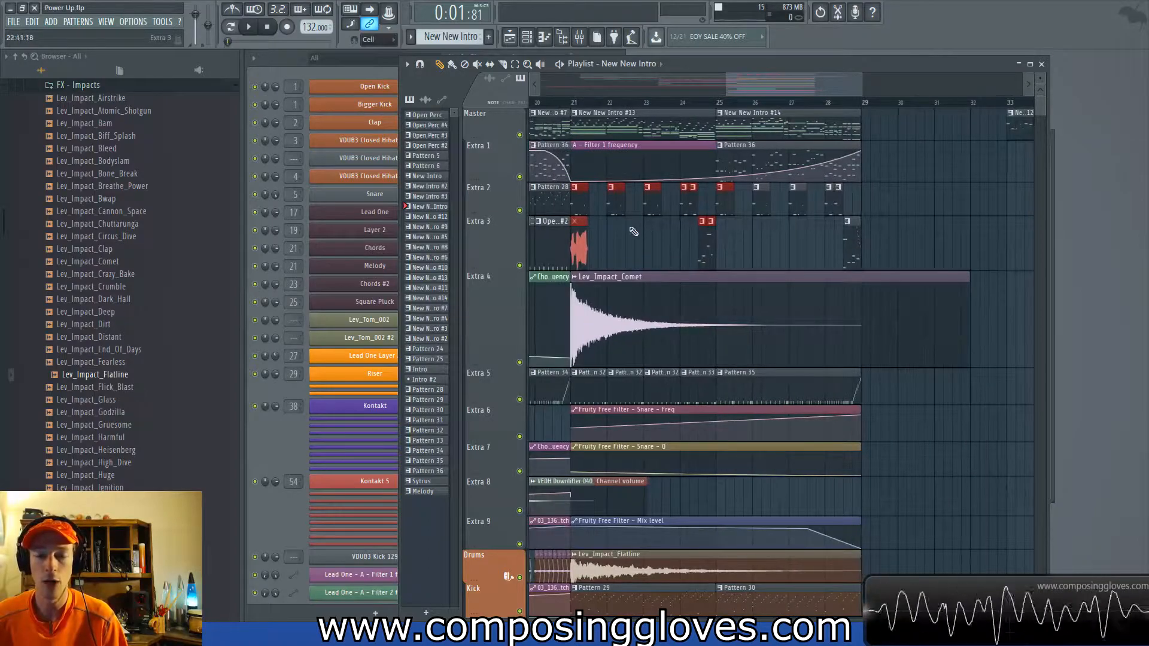
pyautogui.keyDown('ctrl'); pyautogui.scroll(3, 623, 235); pyautogui.keyUp('ctrl')
pyautogui.scroll(-3, 686, 222)
pyautogui.scroll(3, 700, 216)
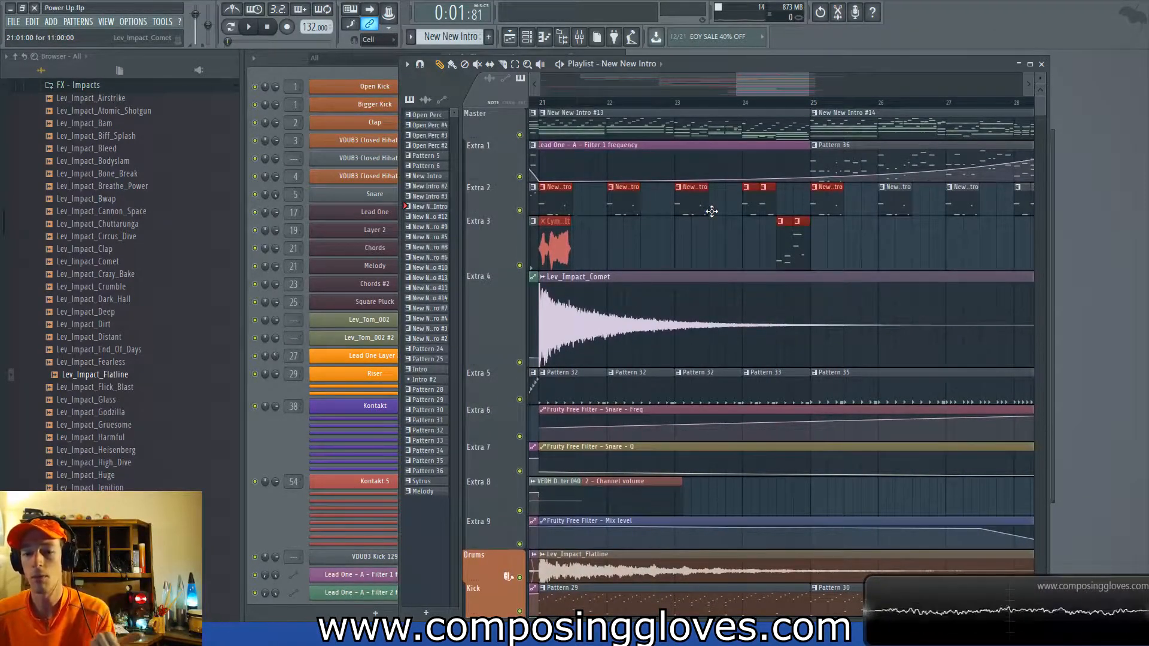
pyautogui.scroll(-4, 741, 223)
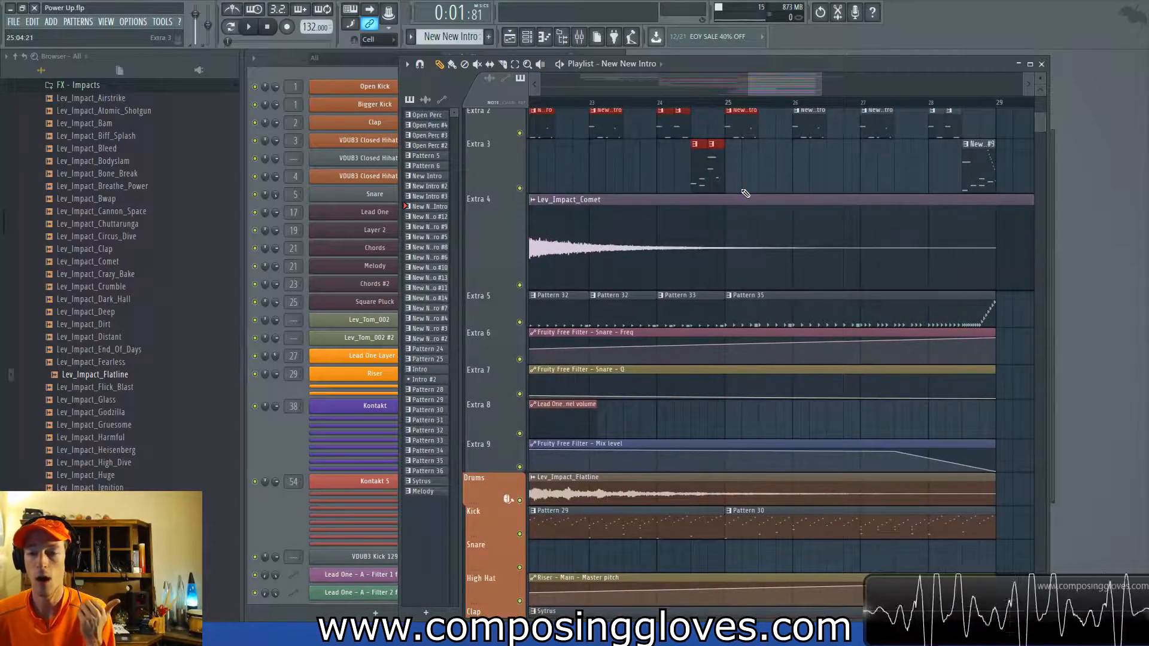
pyautogui.scroll(2, 768, 259)
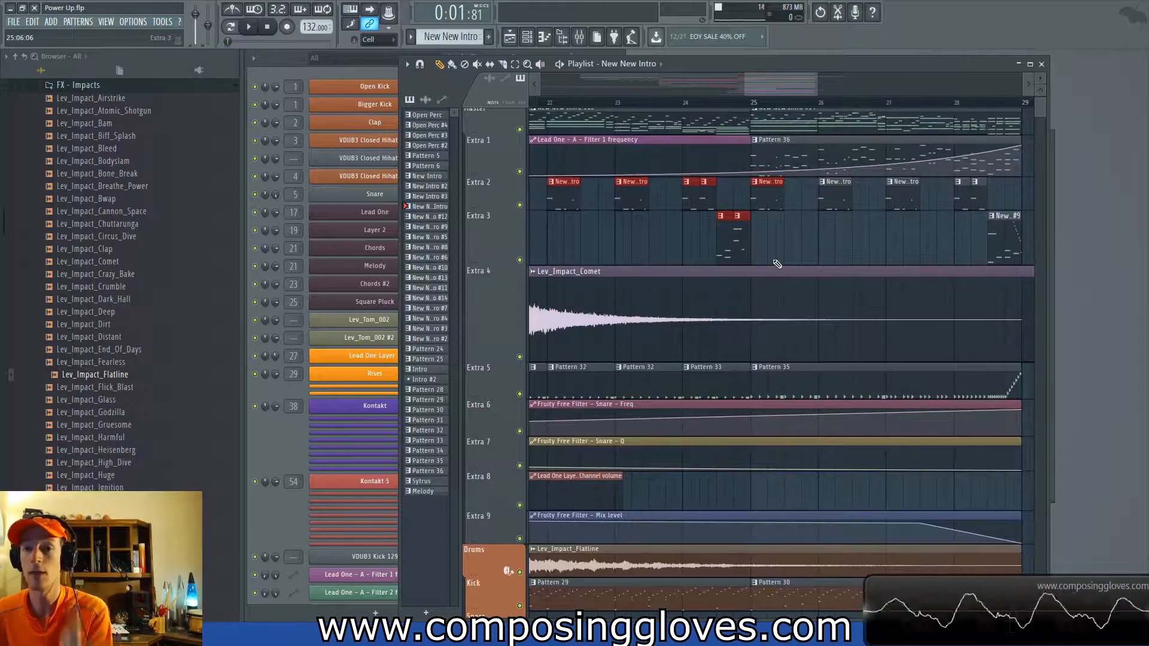
pyautogui.scroll(-3, 777, 264)
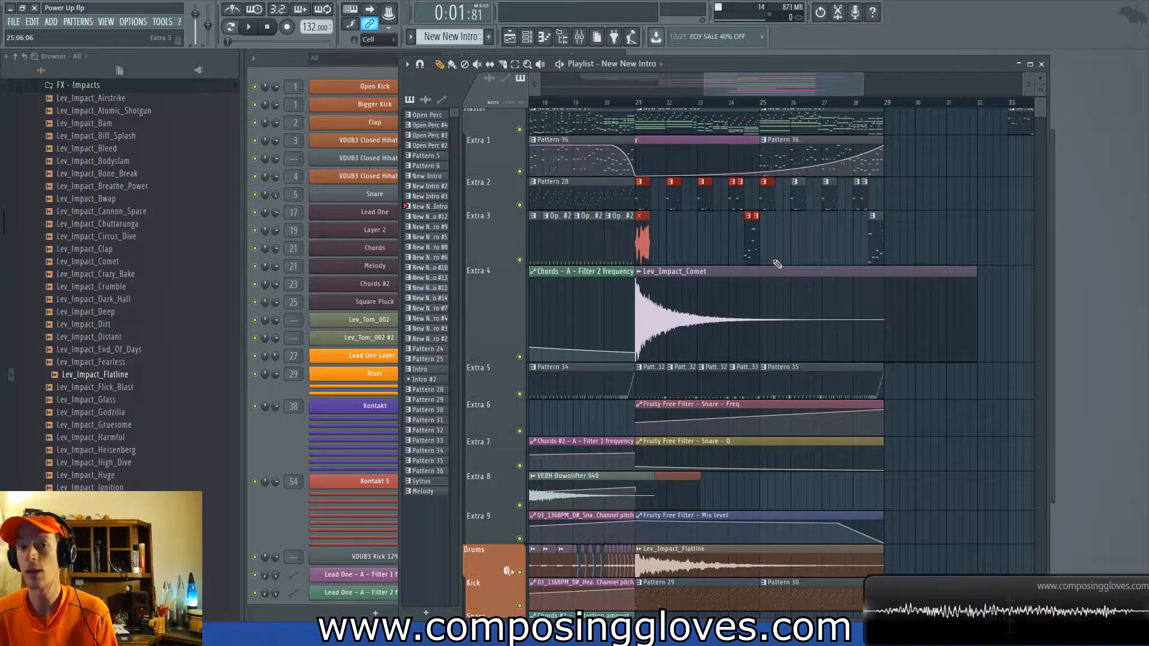
# Audition the arrangement briefly from bar 13 and save the project.
pyautogui.moveTo(683, 247); pyautogui.dragTo(825, 248)
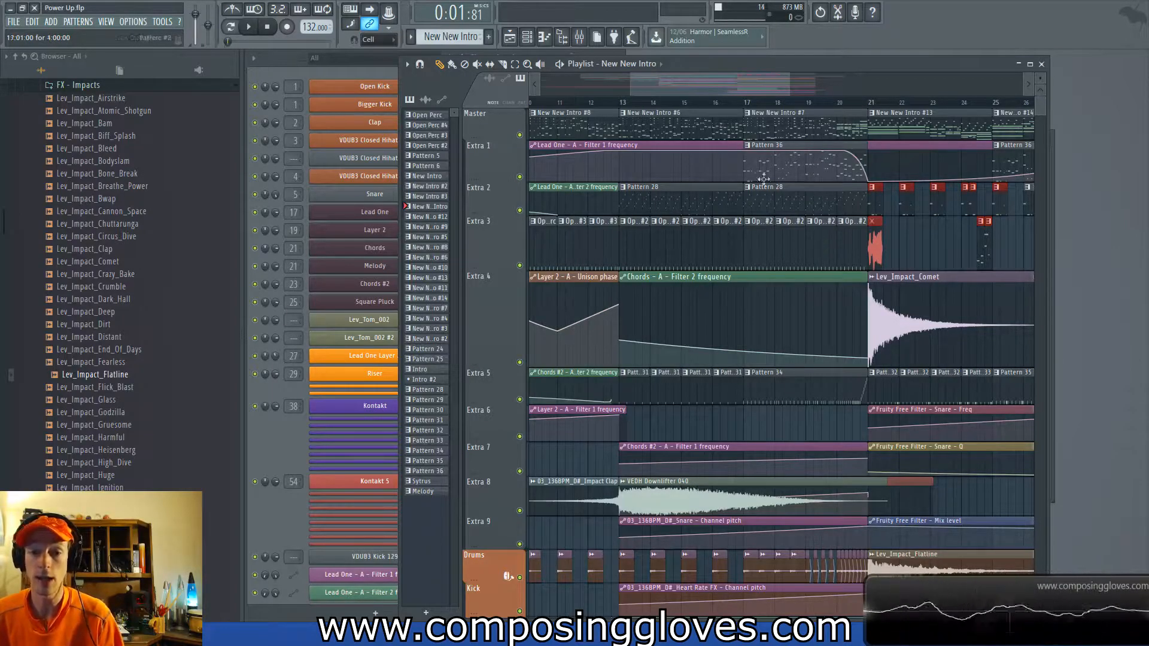
pyautogui.click(618, 95)
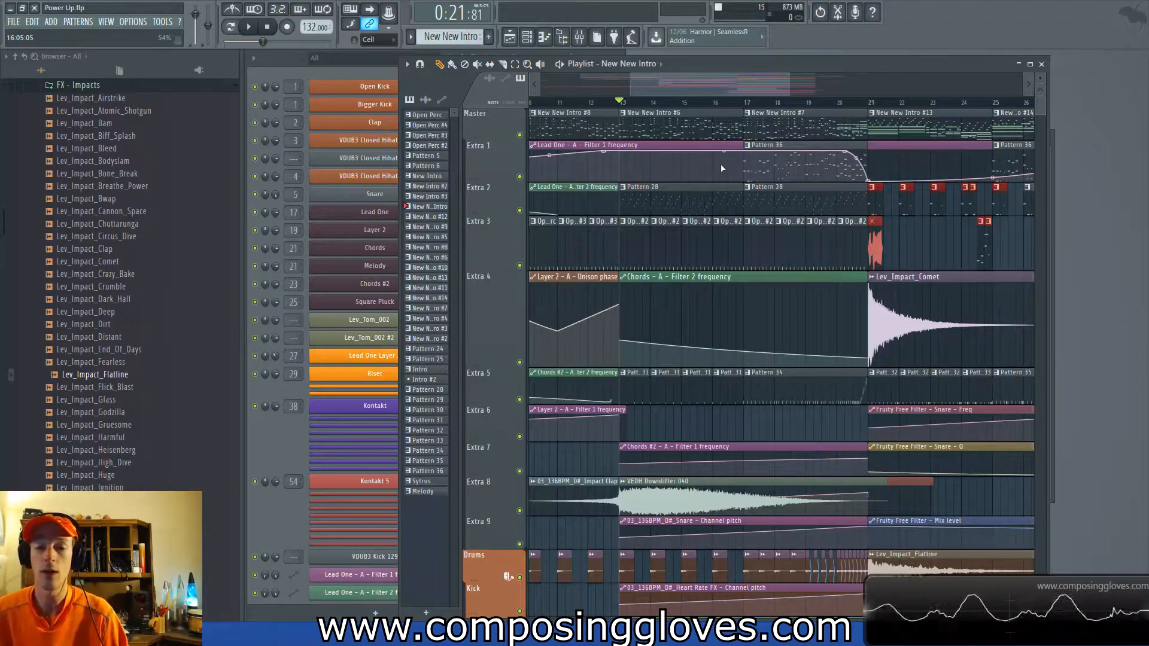
pyautogui.scroll(-1, 722, 169)
pyautogui.scroll(1, 722, 169)
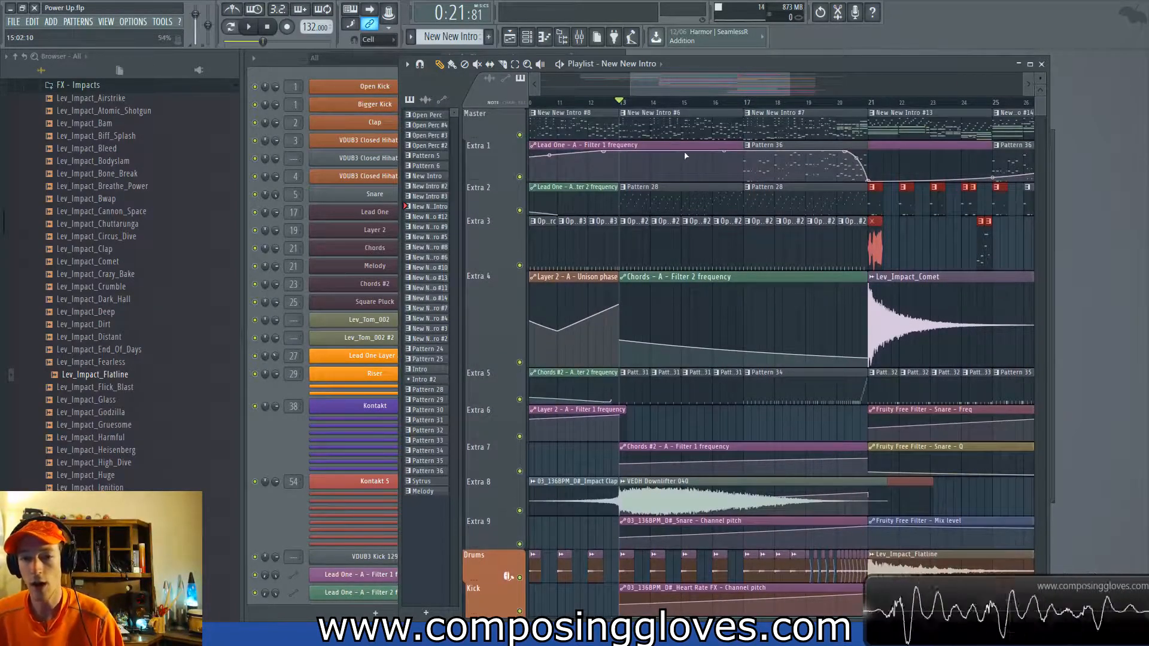
pyautogui.press('space')
pyautogui.press('space')
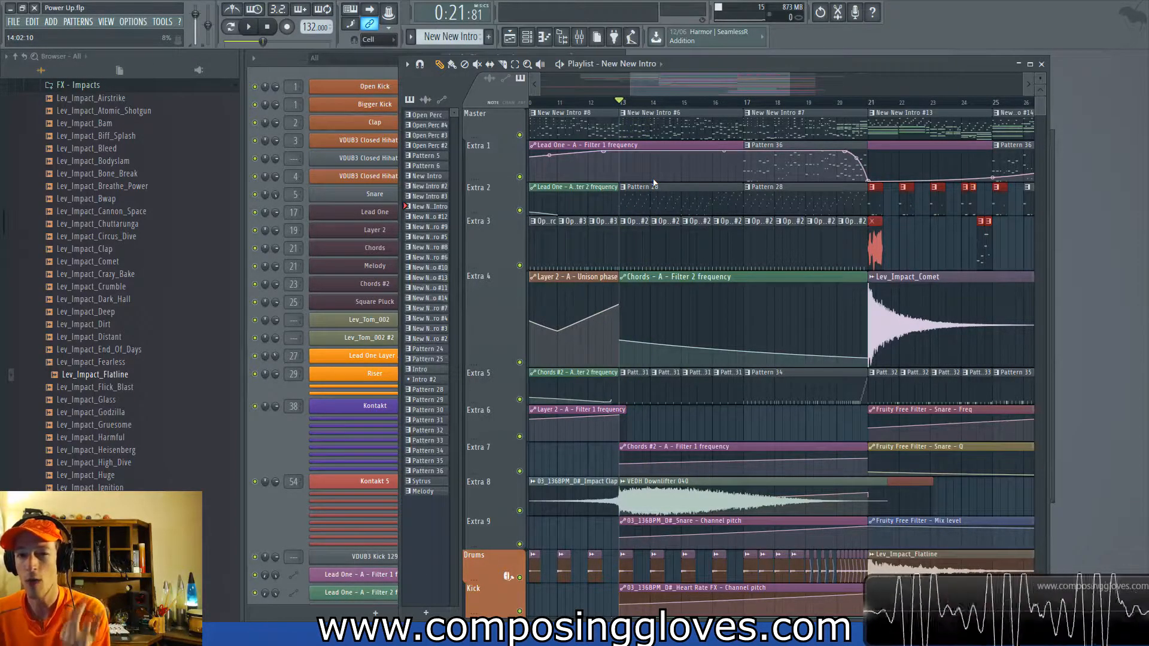
pyautogui.hotkey('ctrl', 's')
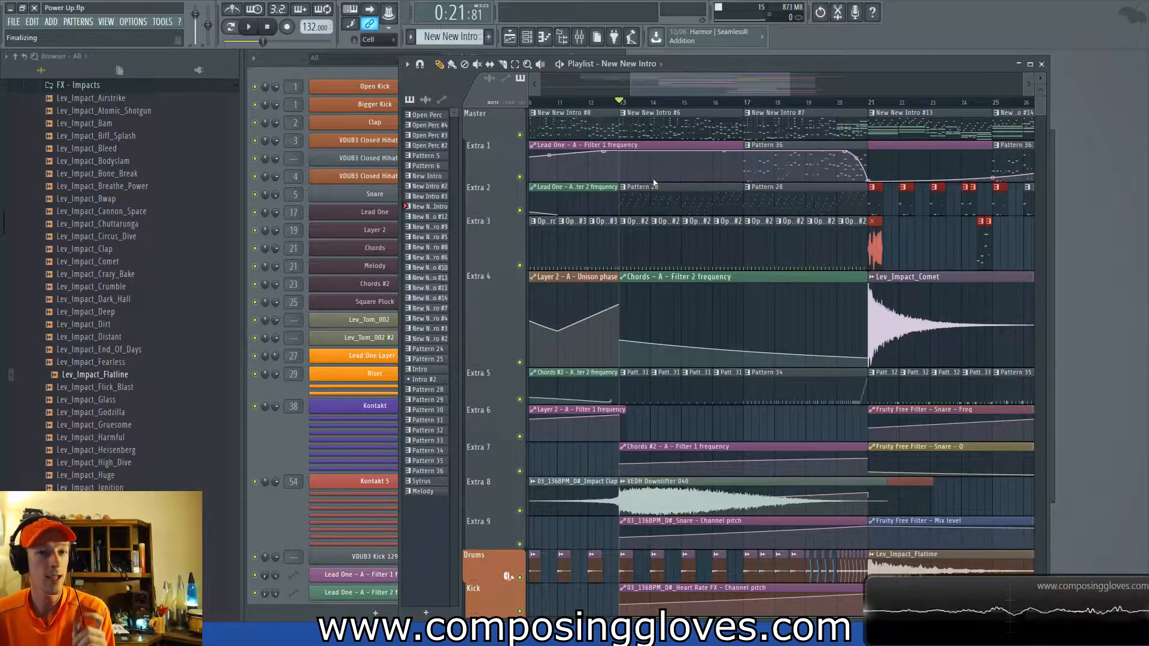
# Listen to the build-up from bar 8 into bar 13, replaying the transition from bar 12.
pyautogui.hscroll(3, 848, 203)
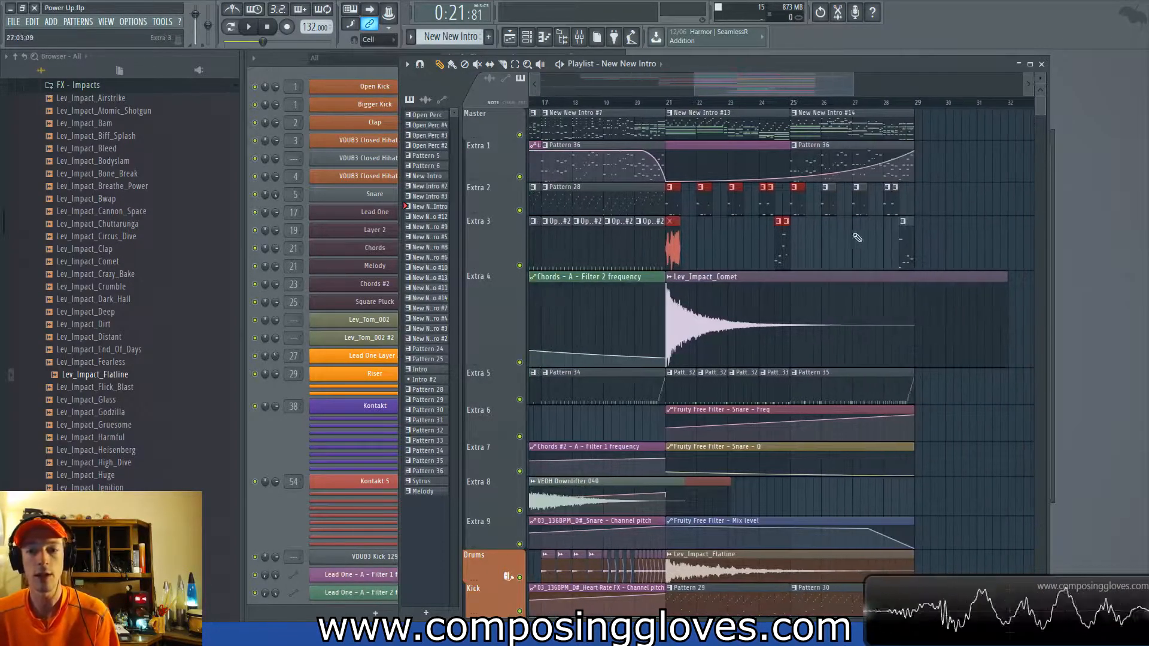
pyautogui.hscroll(-4, 826, 240)
pyautogui.click(561, 102)
pyautogui.press('space')
pyautogui.press('space')
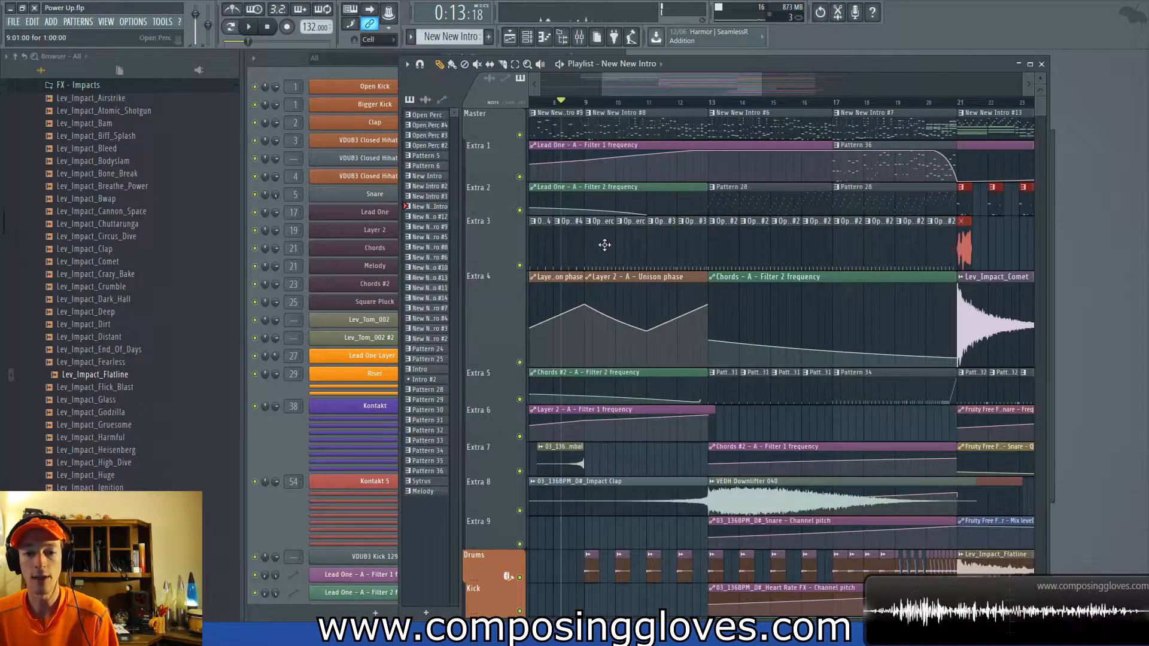
pyautogui.press('space')
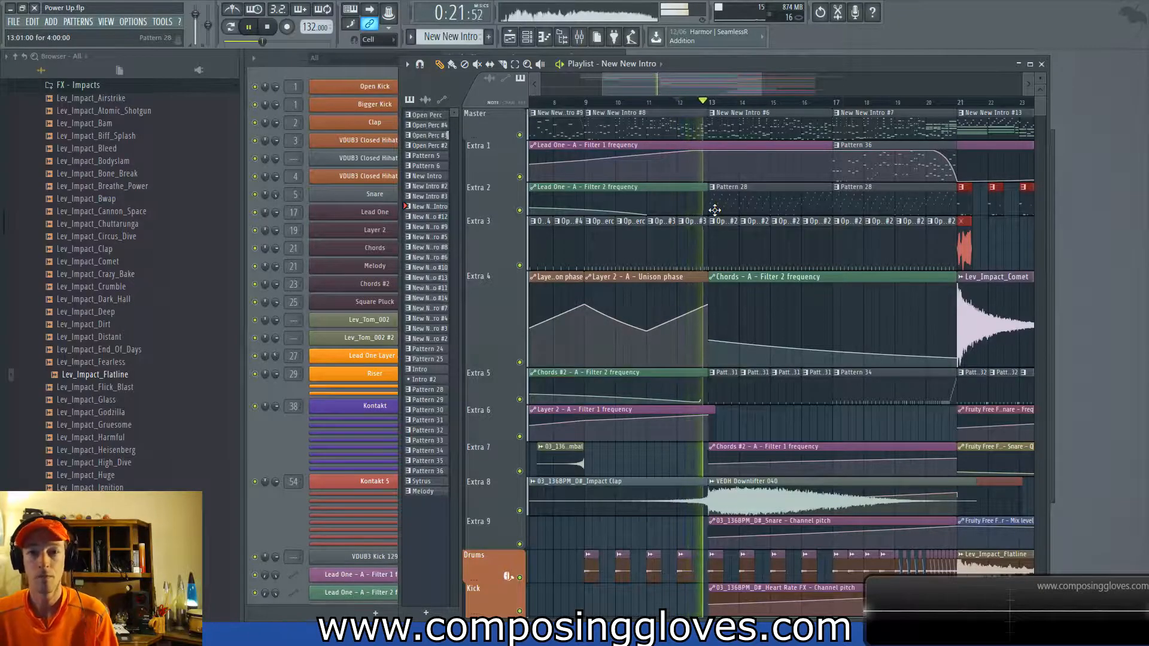
pyautogui.press('space')
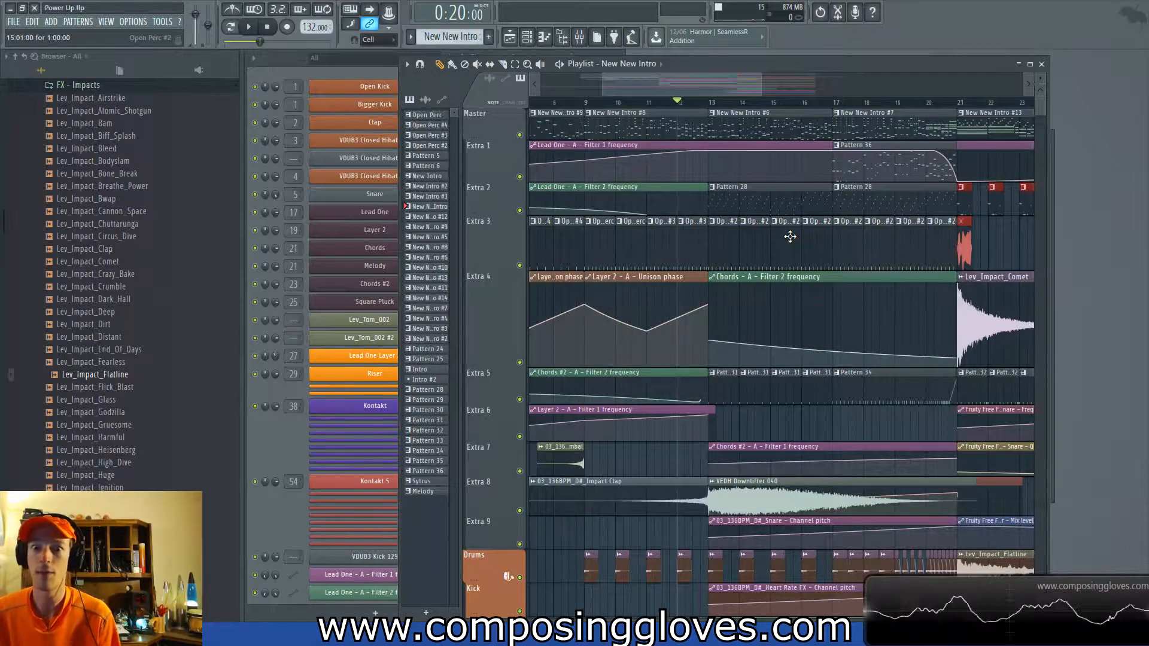
# Select and inspect the short tom clips on the Snare and High Hat tracks just before bar 13.
pyautogui.moveTo(762, 299); pyautogui.dragTo(662, 369)
pyautogui.moveTo(680, 324); pyautogui.dragTo(644, 221)
pyautogui.moveTo(627, 269); pyautogui.dragTo(672, 347)
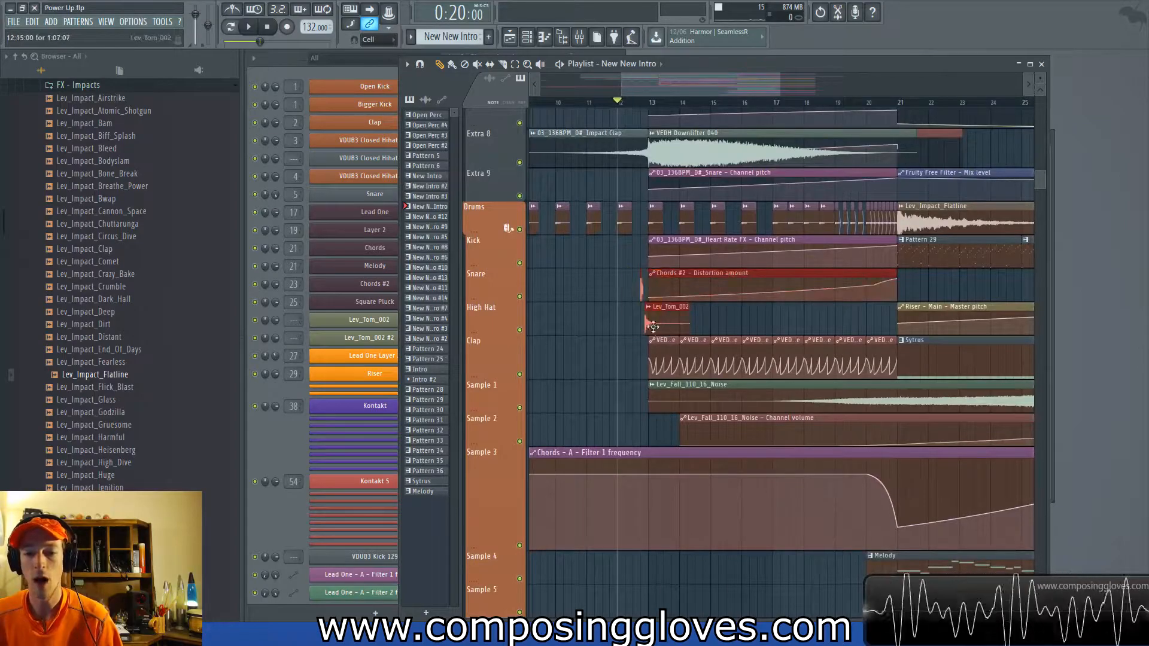
pyautogui.scroll(5, 652, 311)
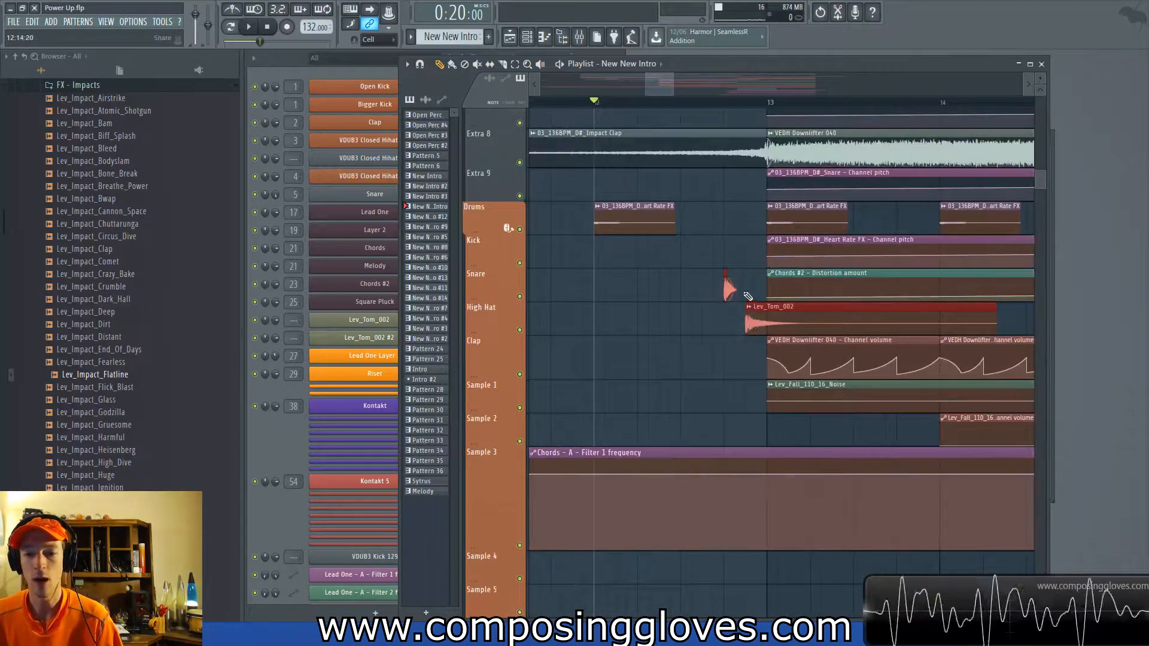
pyautogui.keyDown('ctrl'); pyautogui.click(757, 321); pyautogui.keyUp('ctrl')
pyautogui.keyDown('ctrl'); pyautogui.click(727, 287); pyautogui.keyUp('ctrl')
pyautogui.moveTo(710, 280); pyautogui.dragTo(728, 286)
pyautogui.scroll(-6, 742, 293)
pyautogui.moveTo(760, 335); pyautogui.dragTo(622, 447)
pyautogui.click(616, 417)
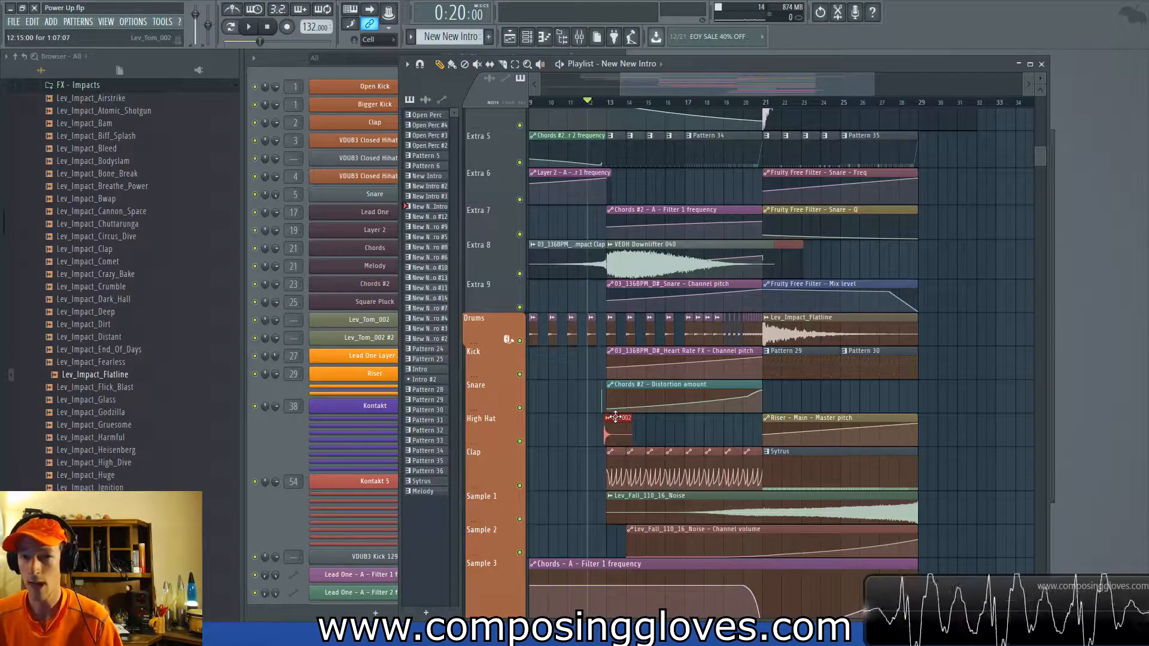
pyautogui.scroll(5, 616, 417)
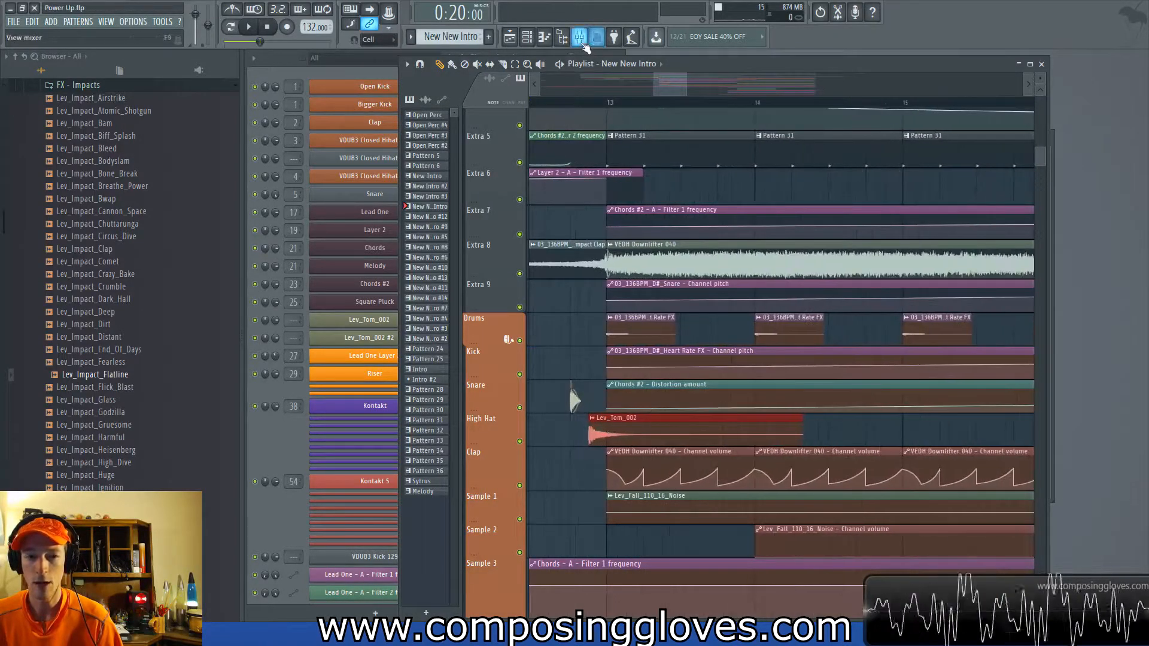
# Compare the tracks across bars 13 to 29 and place the playhead at bar 17.
pyautogui.scroll(3, 708, 185)
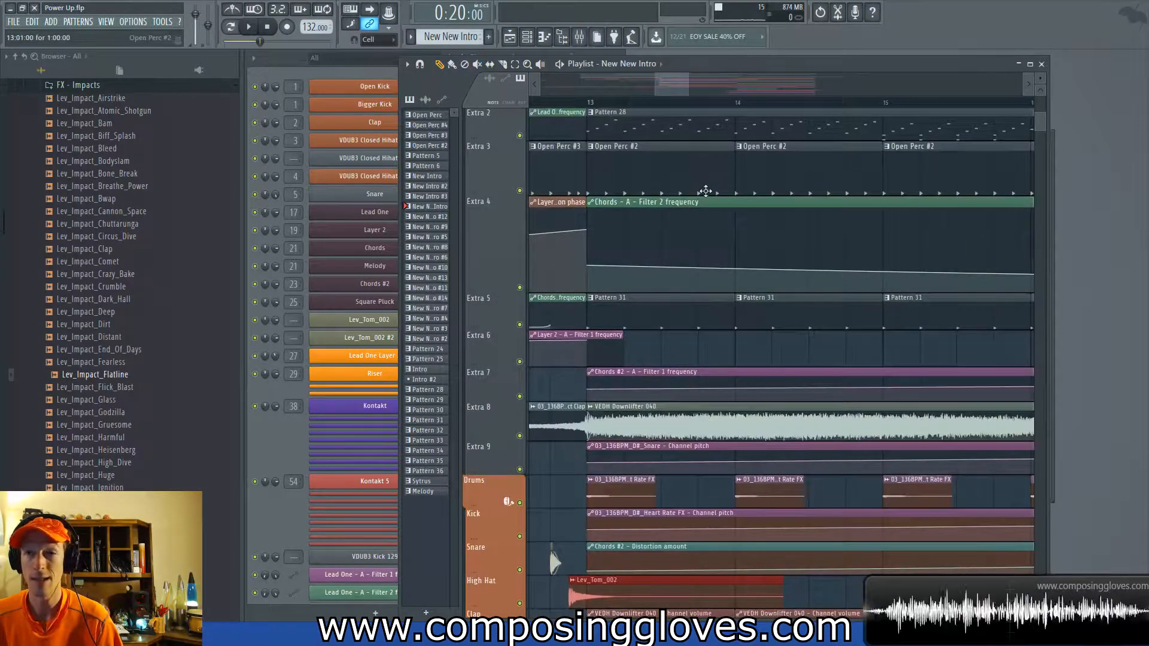
pyautogui.scroll(2, 669, 165)
pyautogui.scroll(-3, 712, 160)
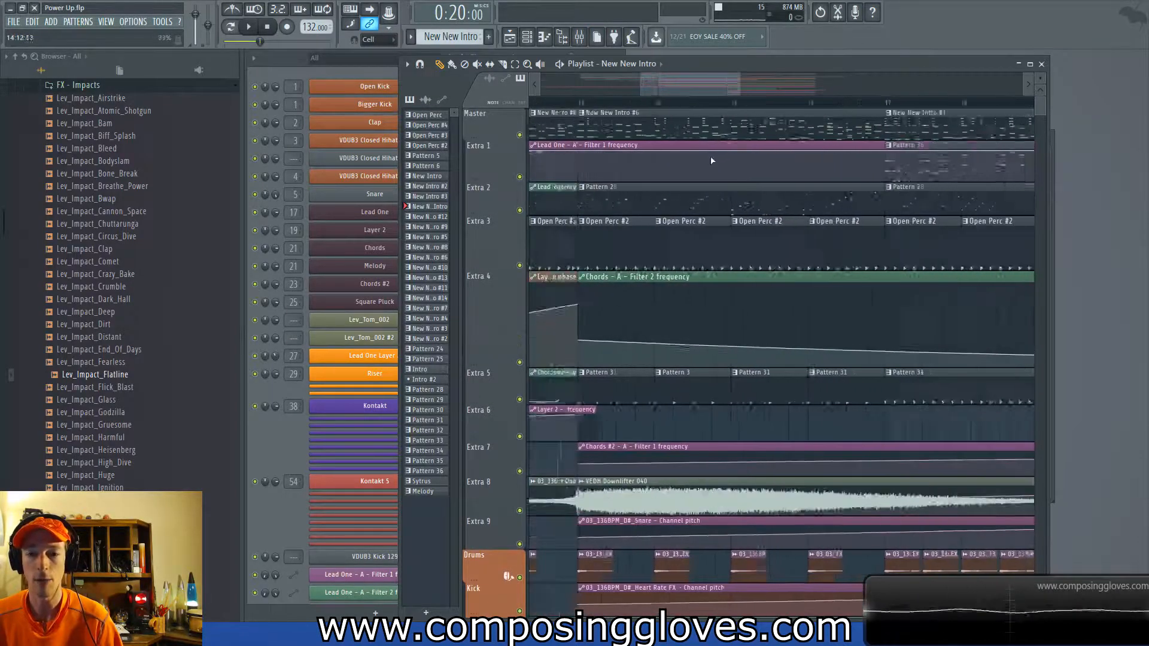
pyautogui.scroll(3, 751, 150)
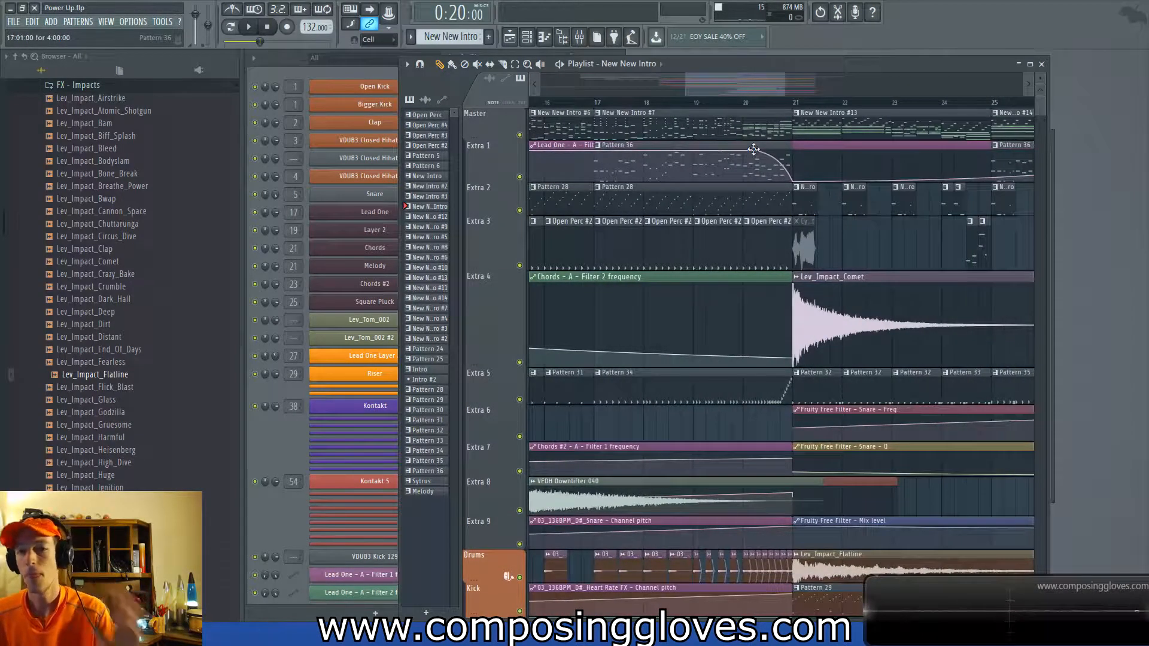
pyautogui.scroll(-2, 680, 185)
pyautogui.scroll(2, 941, 205)
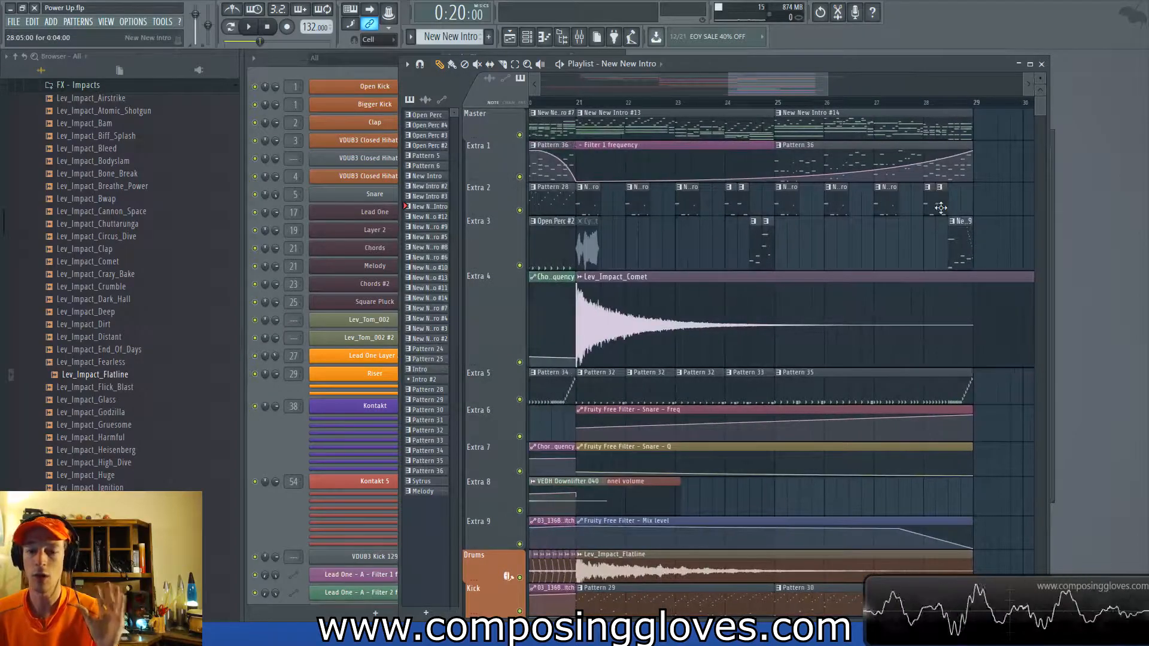
pyautogui.scroll(-4, 941, 208)
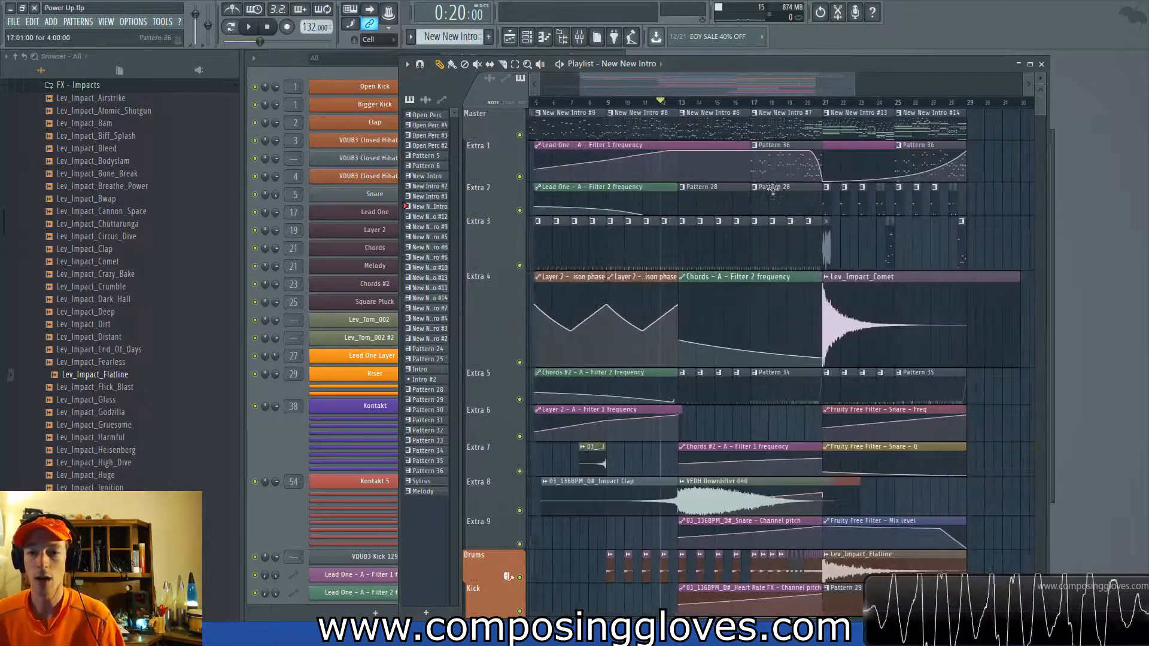
pyautogui.click(751, 103)
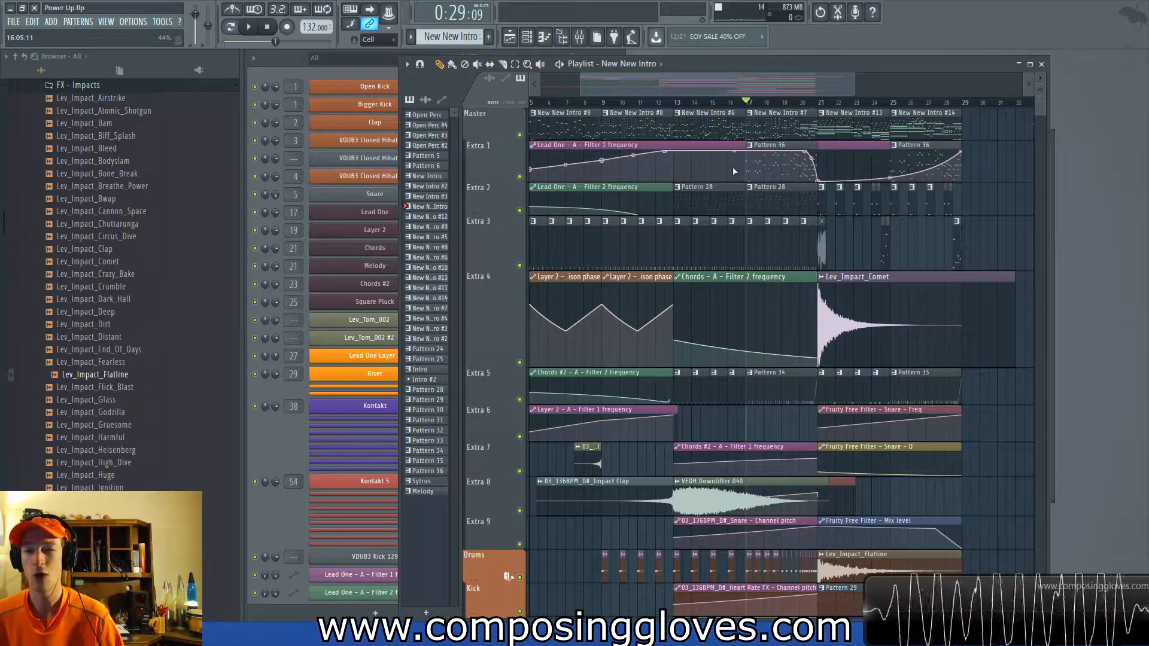
pyautogui.hscroll(2, 854, 221)
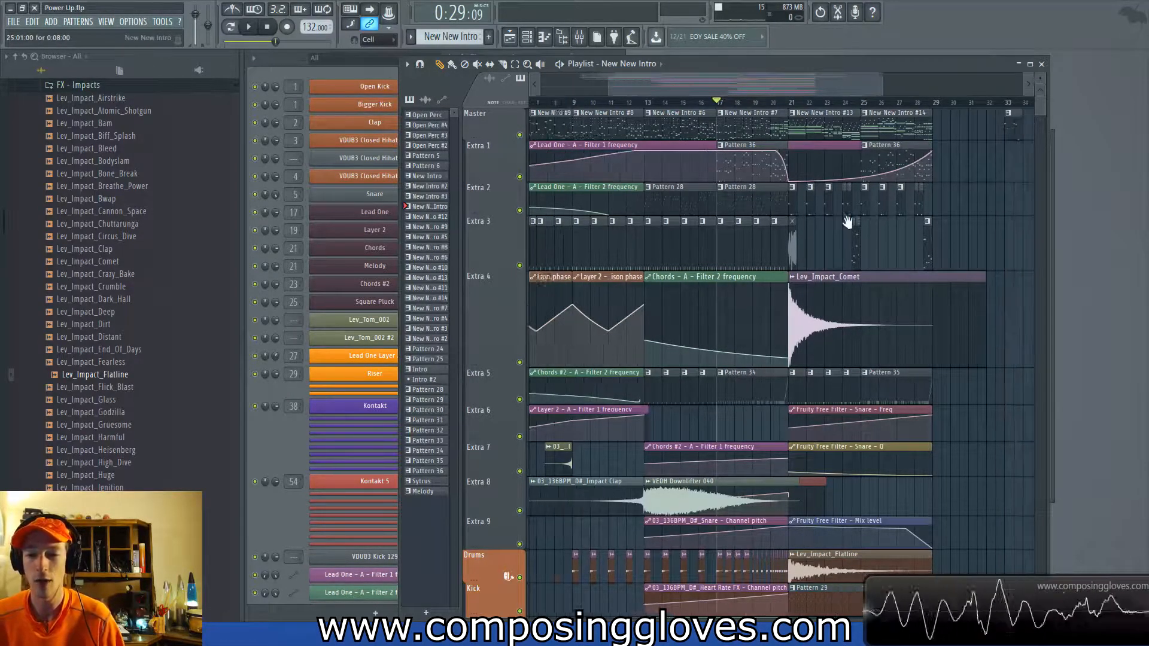
# Listen to the arrangement from bar 17 towards bar 21 and select the Pattern 36 and Pattern 28 clips there.
pyautogui.press('space')
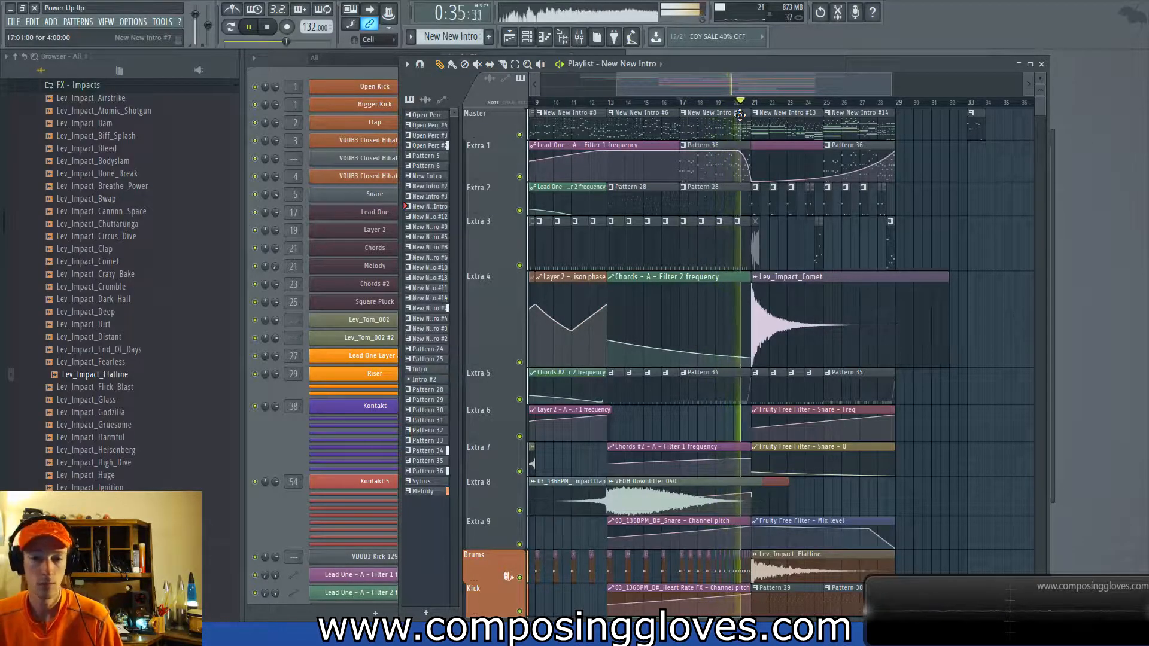
pyautogui.press('space')
pyautogui.scroll(3, 740, 119)
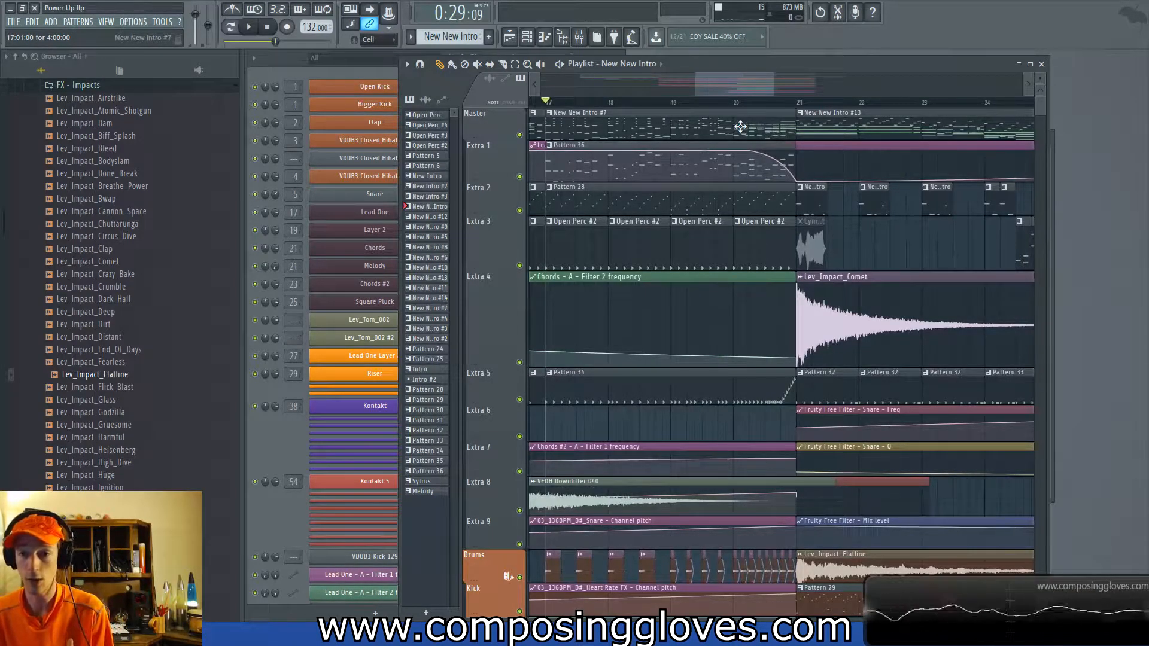
pyautogui.moveTo(777, 159); pyautogui.dragTo(774, 182)
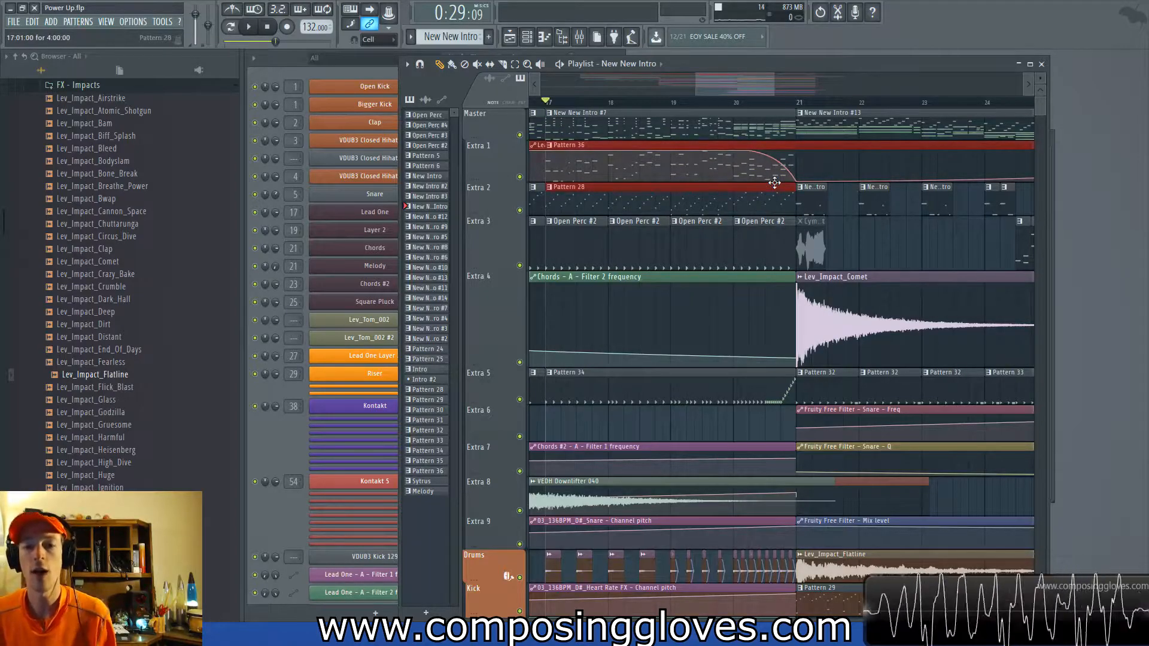
pyautogui.scroll(-3, 664, 105)
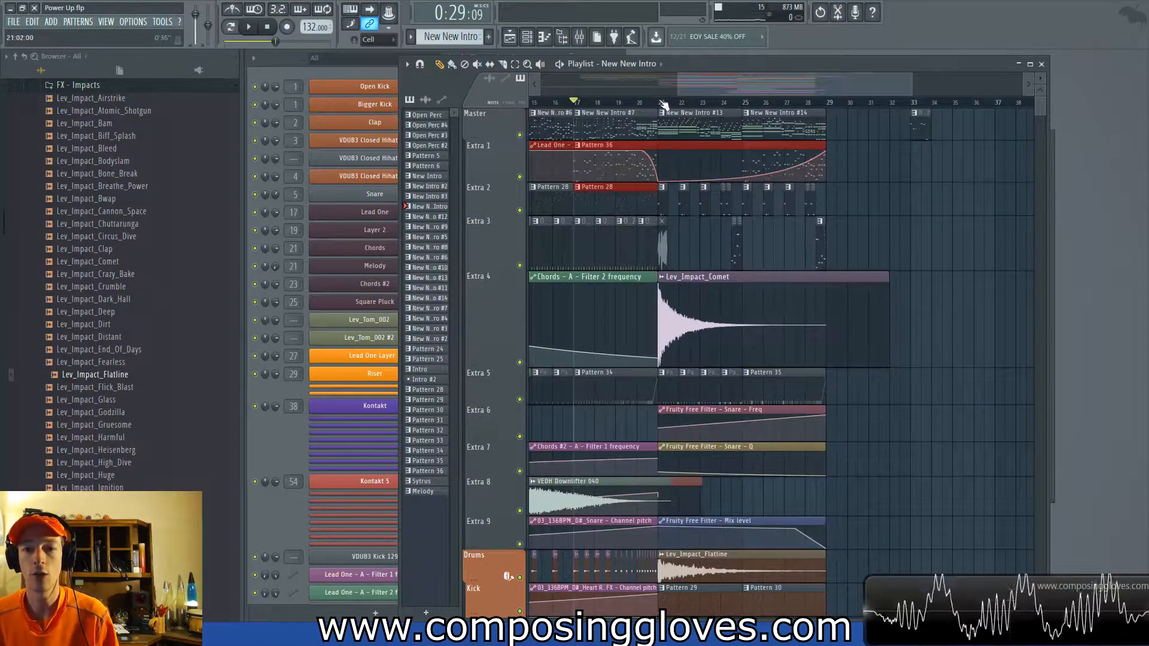
# Highlight bars 21 to 29 in the playlist and select the New New Intro #7, Pattern 36 and Pattern 28 clips starting at bar 17.
pyautogui.moveTo(664, 105); pyautogui.dragTo(817, 103)
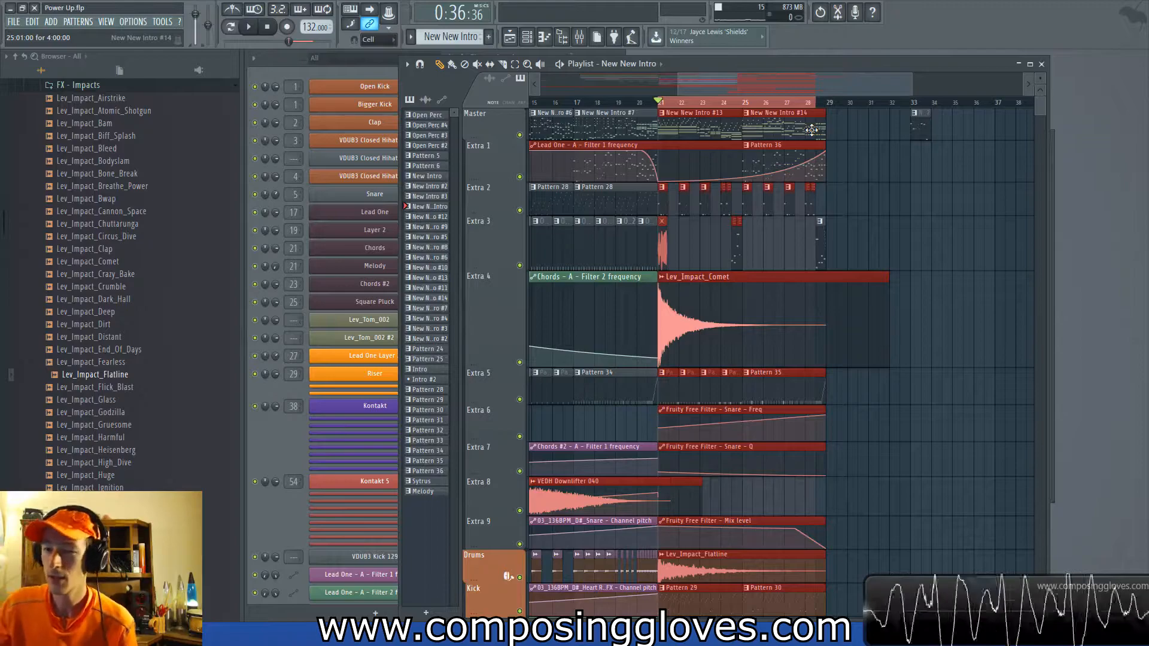
pyautogui.hscroll(-3, 778, 138)
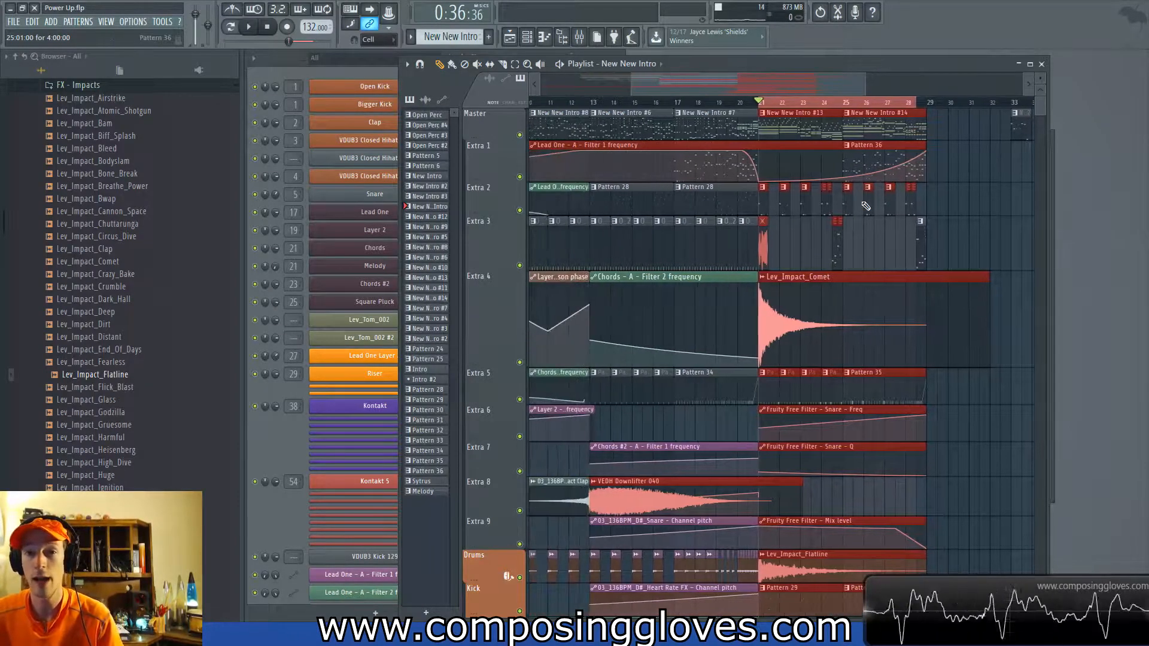
pyautogui.moveTo(708, 126); pyautogui.dragTo(742, 190)
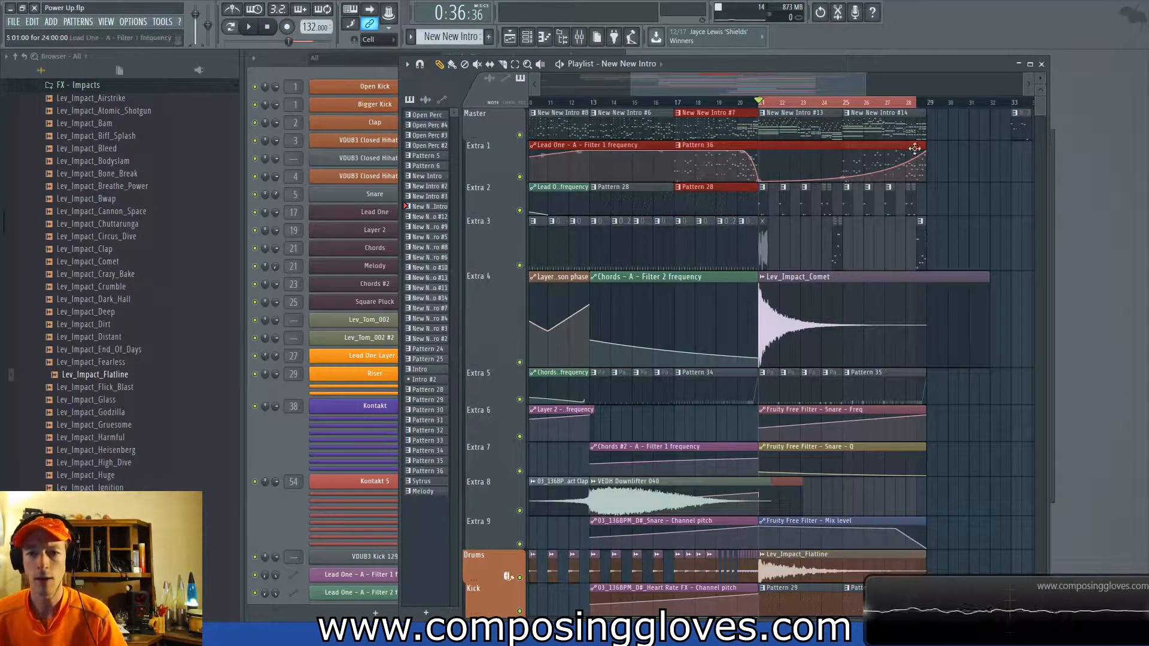
pyautogui.hscroll(3, 907, 148)
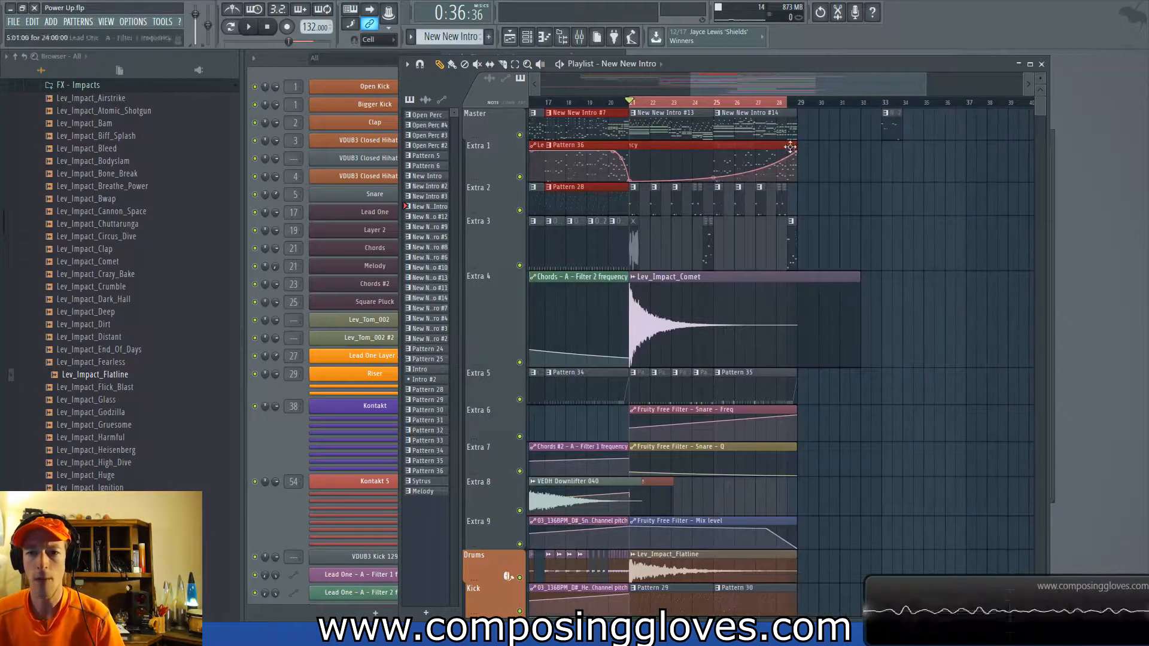
# Place the playhead at bar 30 and look over the upper tracks' clips across bars 21 to 29.
pyautogui.click(808, 105)
pyautogui.press('space')
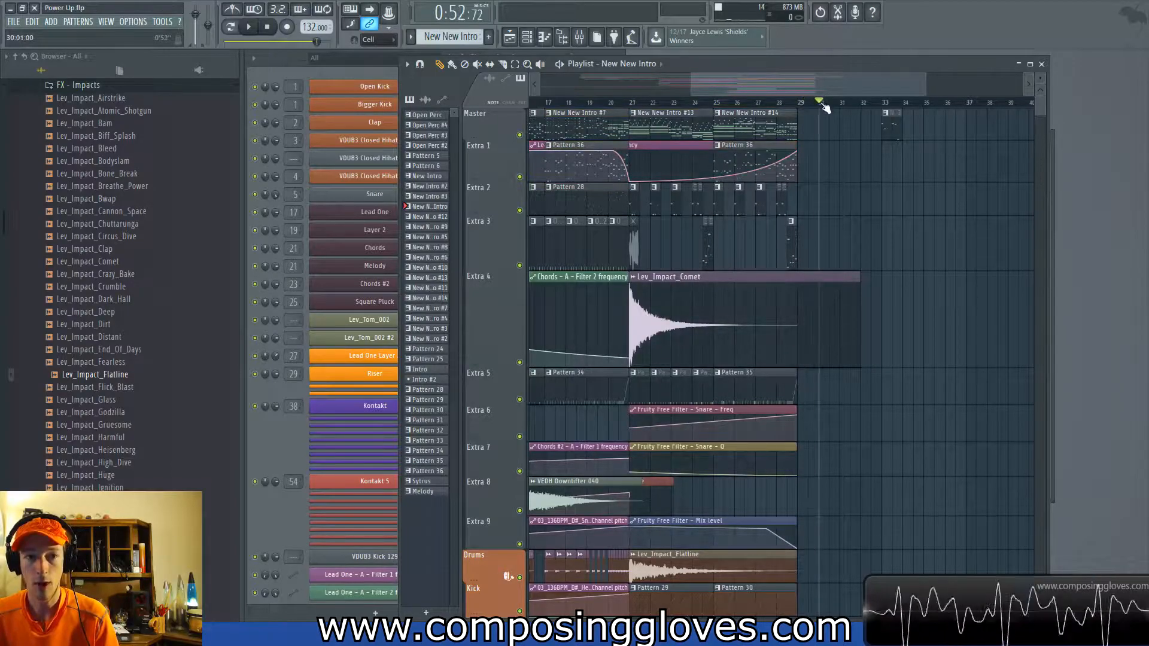
pyautogui.moveTo(843, 134); pyautogui.dragTo(693, 234)
pyautogui.moveTo(739, 141); pyautogui.dragTo(956, 165)
pyautogui.moveTo(743, 179); pyautogui.dragTo(918, 200)
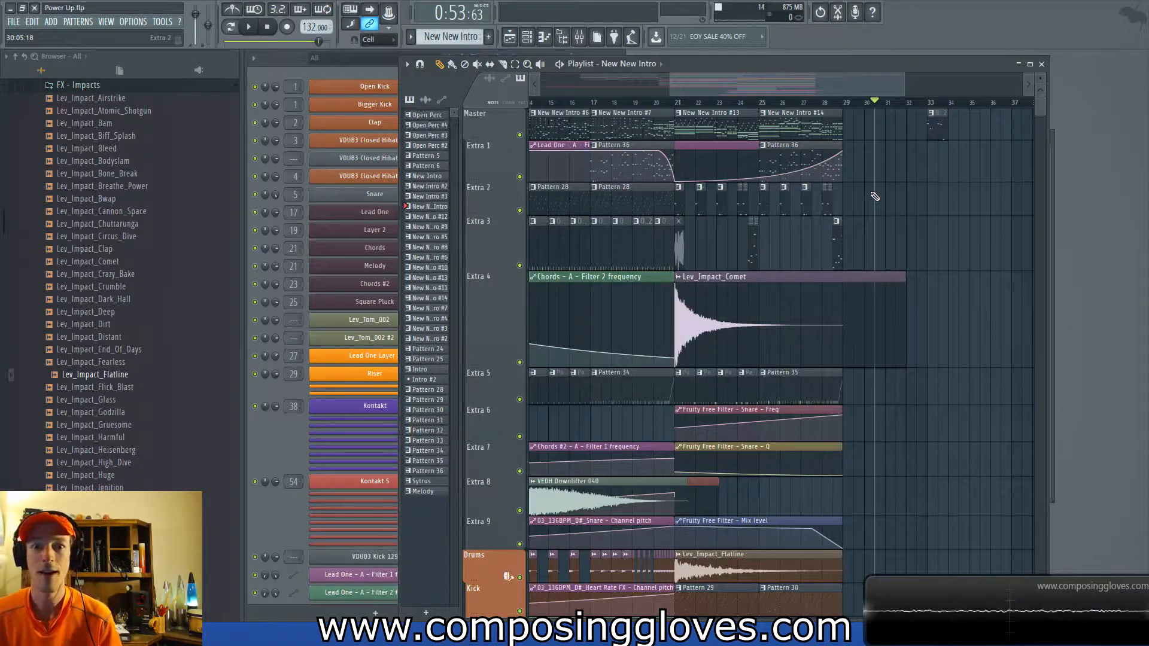
pyautogui.scroll(3, 855, 226)
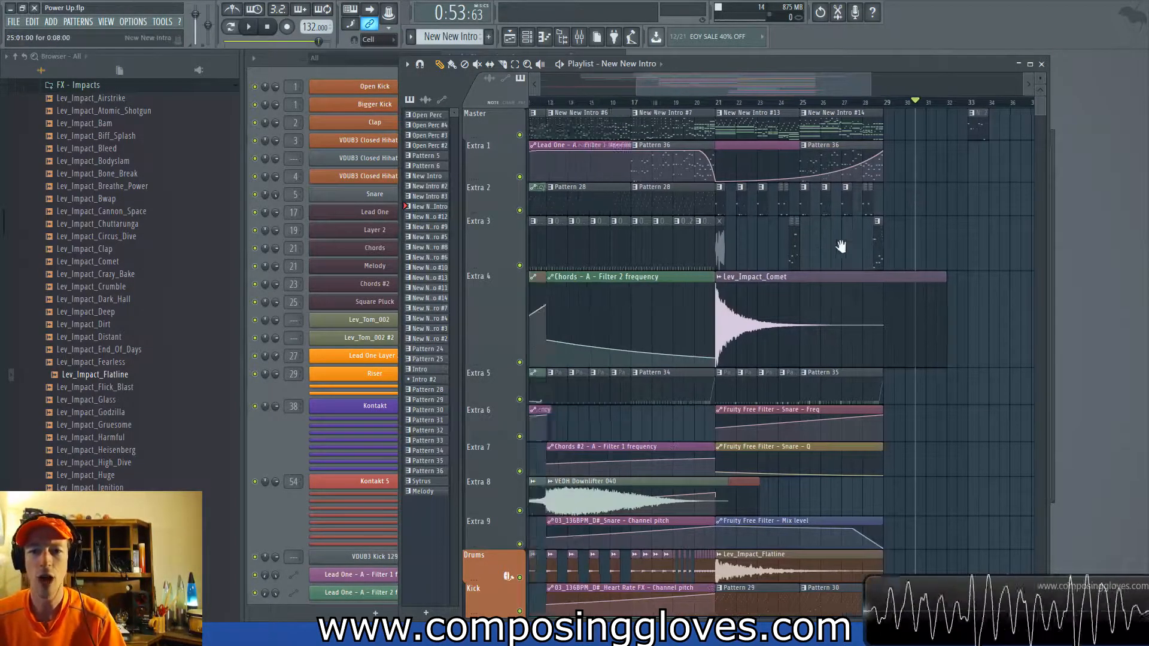
pyautogui.hscroll(3, 952, 214)
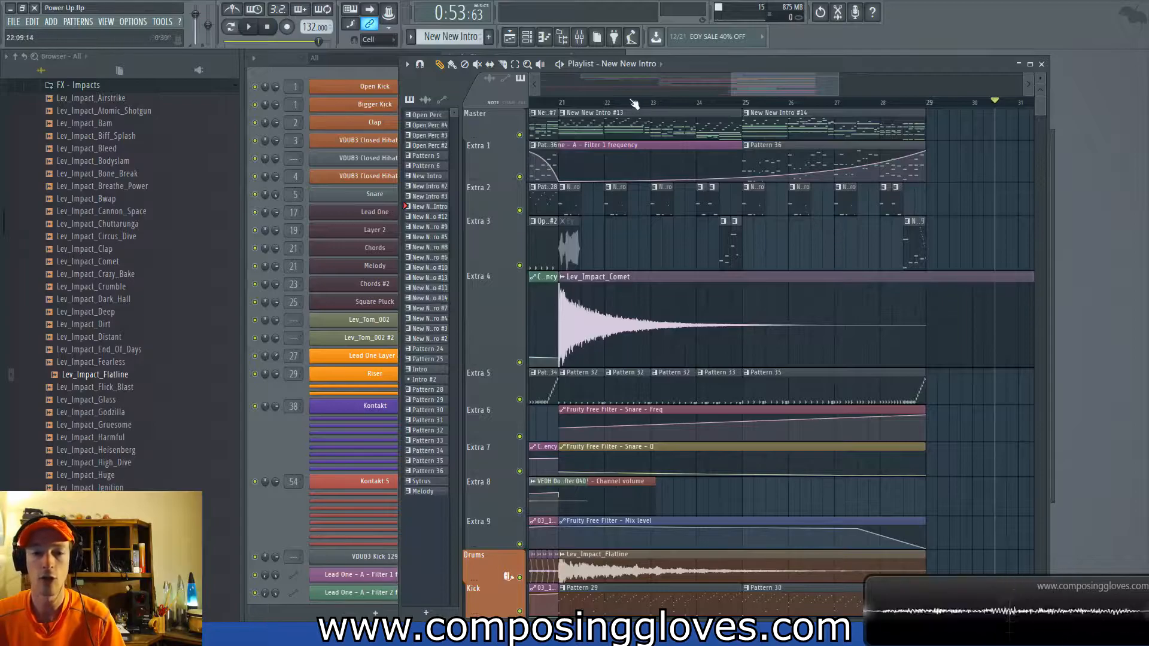
# Place the playhead at bar 21, and solo the Extra 5 track with Extra 6 and Extra 7 also enabled.
pyautogui.click(561, 103)
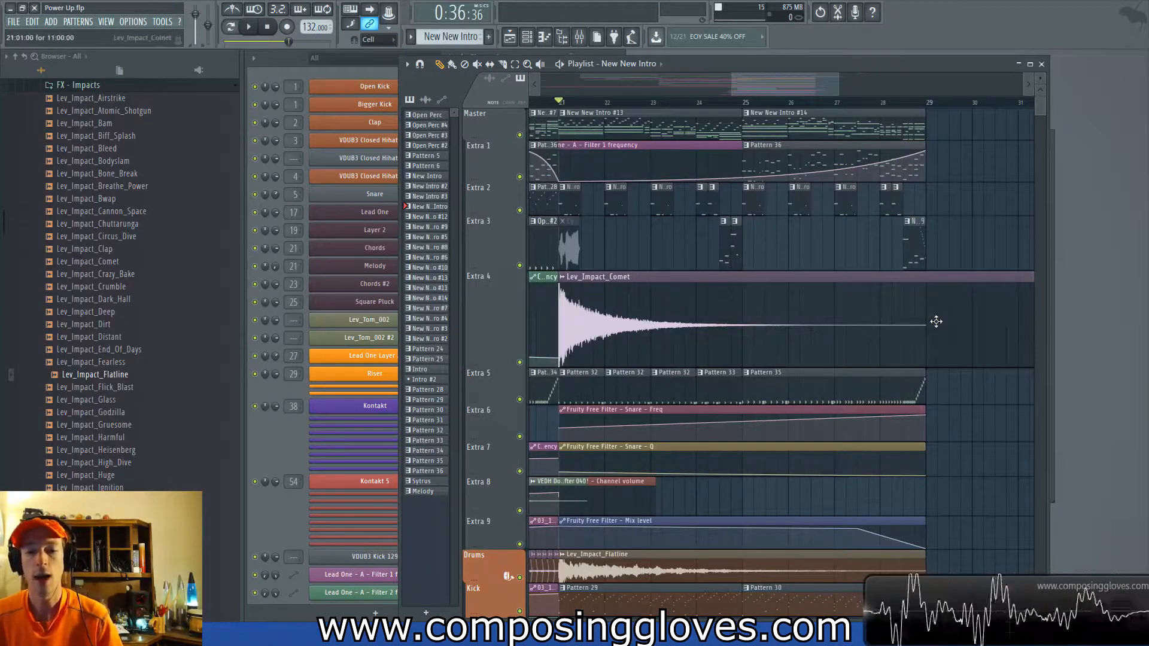
pyautogui.scroll(-1, 846, 298)
pyautogui.scroll(1, 609, 287)
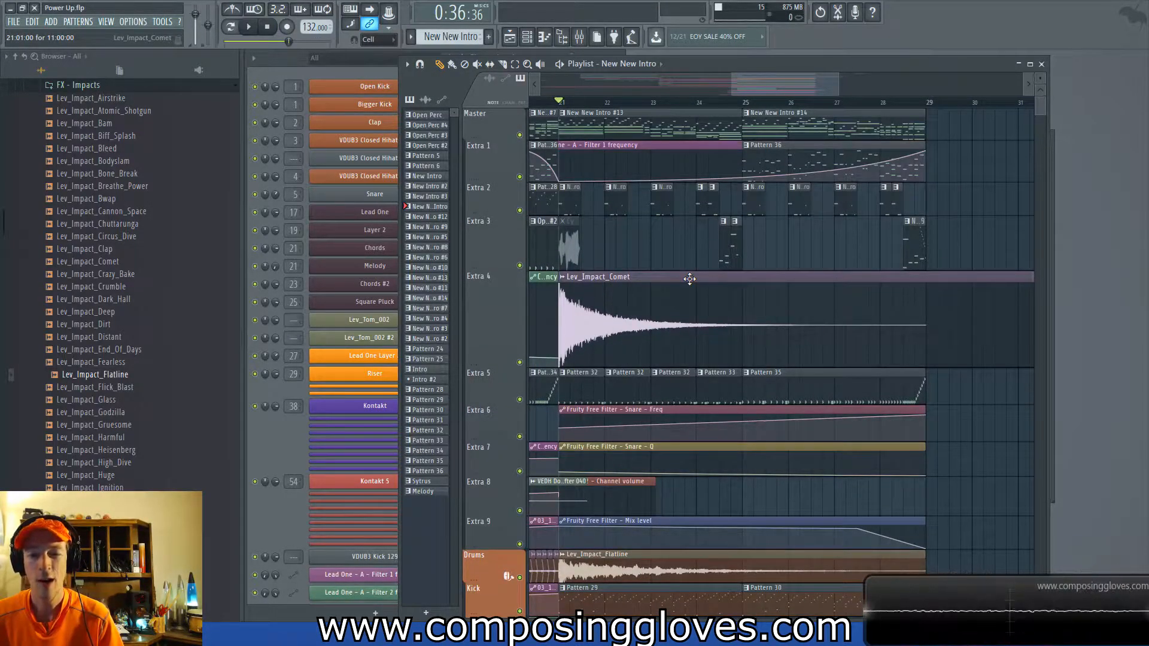
pyautogui.scroll(-3, 689, 279)
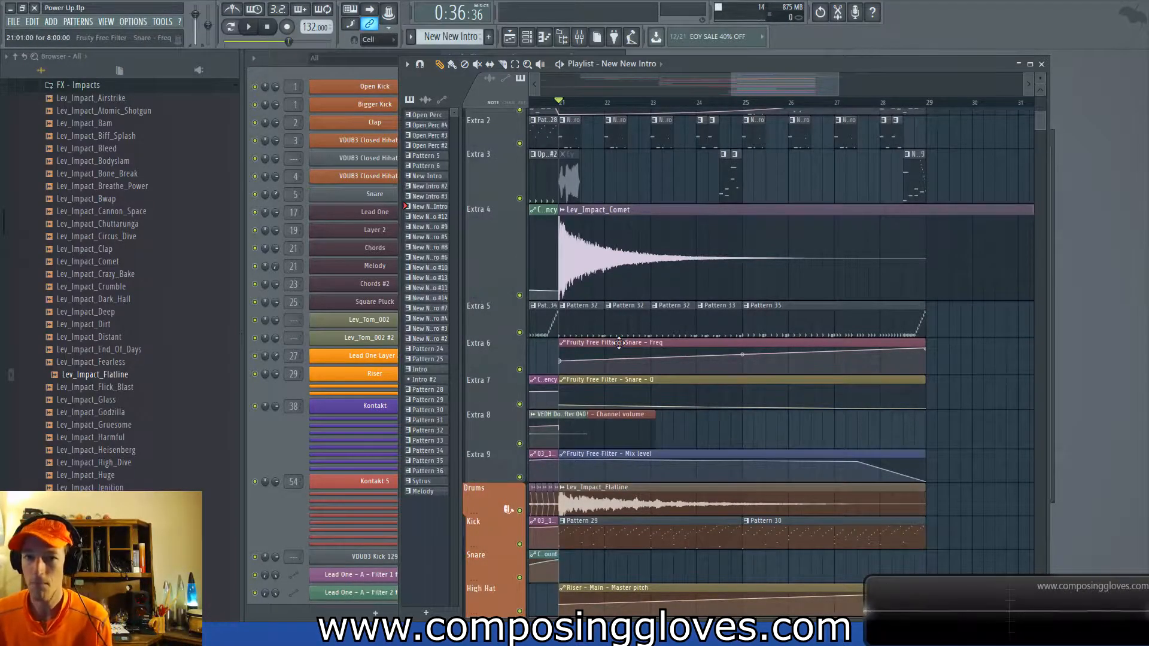
pyautogui.rightClick(520, 332)
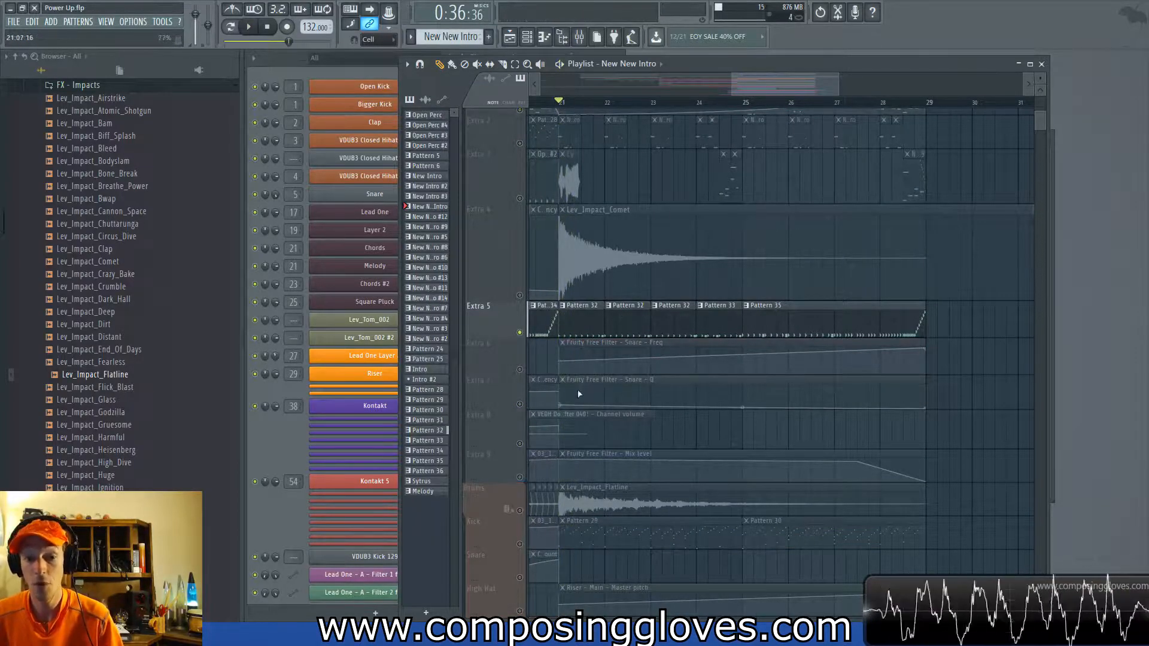
pyautogui.click(519, 369)
pyautogui.click(519, 403)
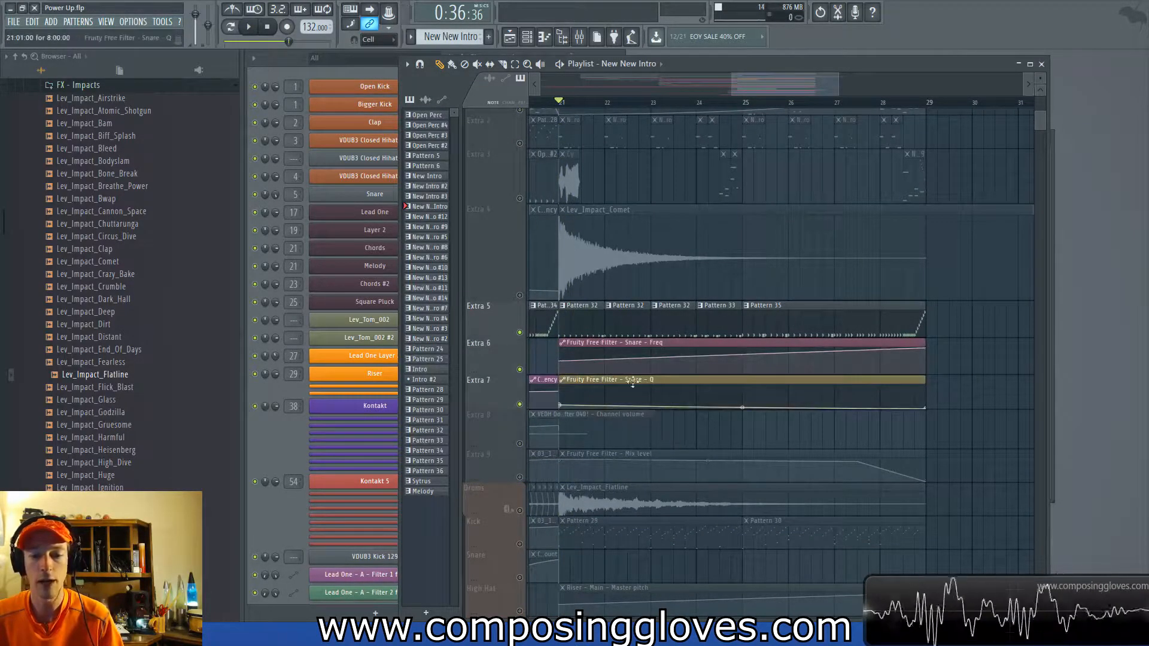
# Audition the soloed snare part from bar 21 and select its Pattern 32, Pattern 33 and Pattern 35 clips on Extra 5.
pyautogui.press('space')
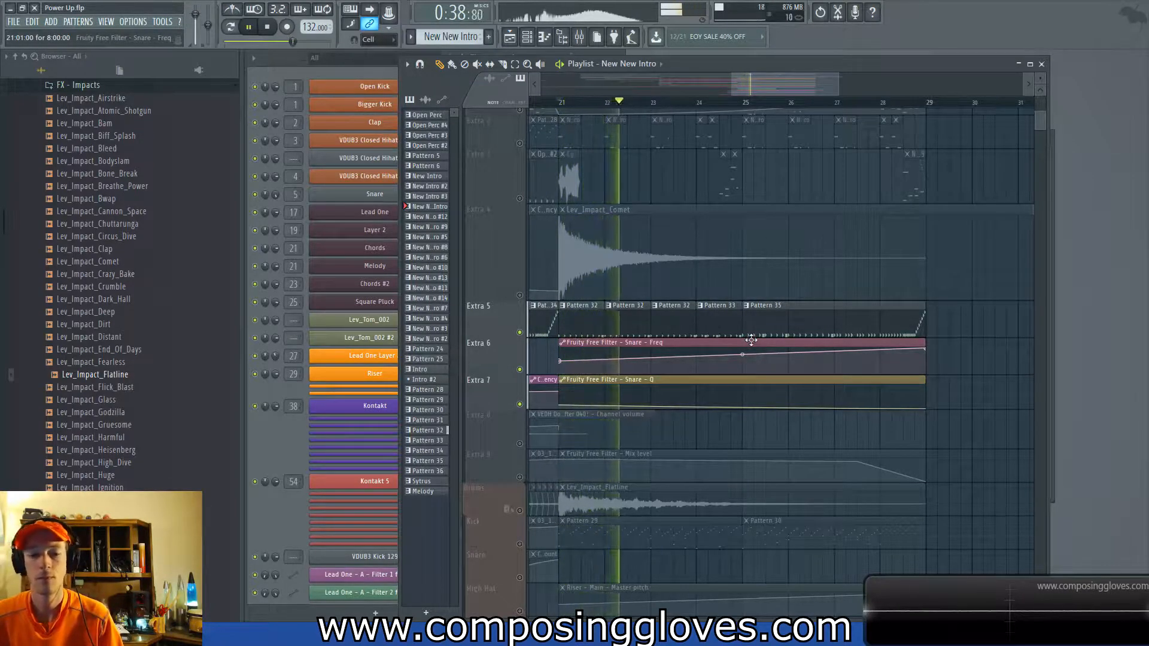
pyautogui.press('space')
pyautogui.moveTo(586, 324); pyautogui.dragTo(849, 318)
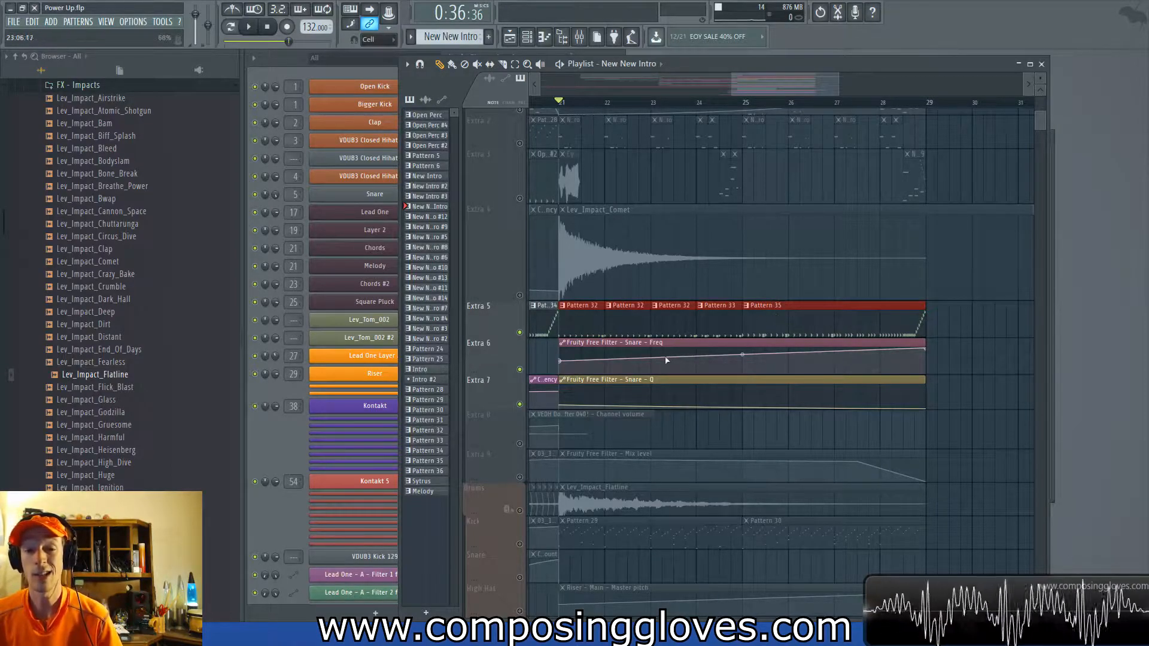
pyautogui.moveTo(597, 329); pyautogui.dragTo(826, 325)
pyautogui.moveTo(723, 324); pyautogui.dragTo(882, 333)
# Compare the Extra 5 snare clips across bars 13 to 29 and narrow the selection to the Pattern 32 and Pattern 33 clips.
pyautogui.scroll(-3, 815, 335)
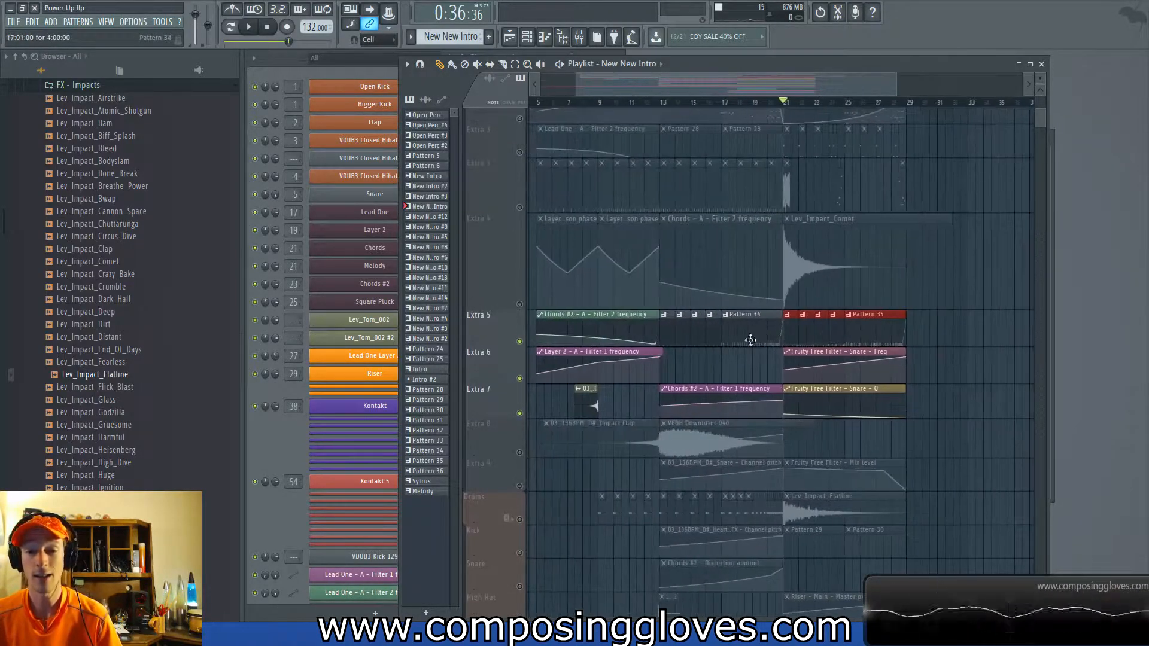
pyautogui.moveTo(670, 334); pyautogui.dragTo(904, 332)
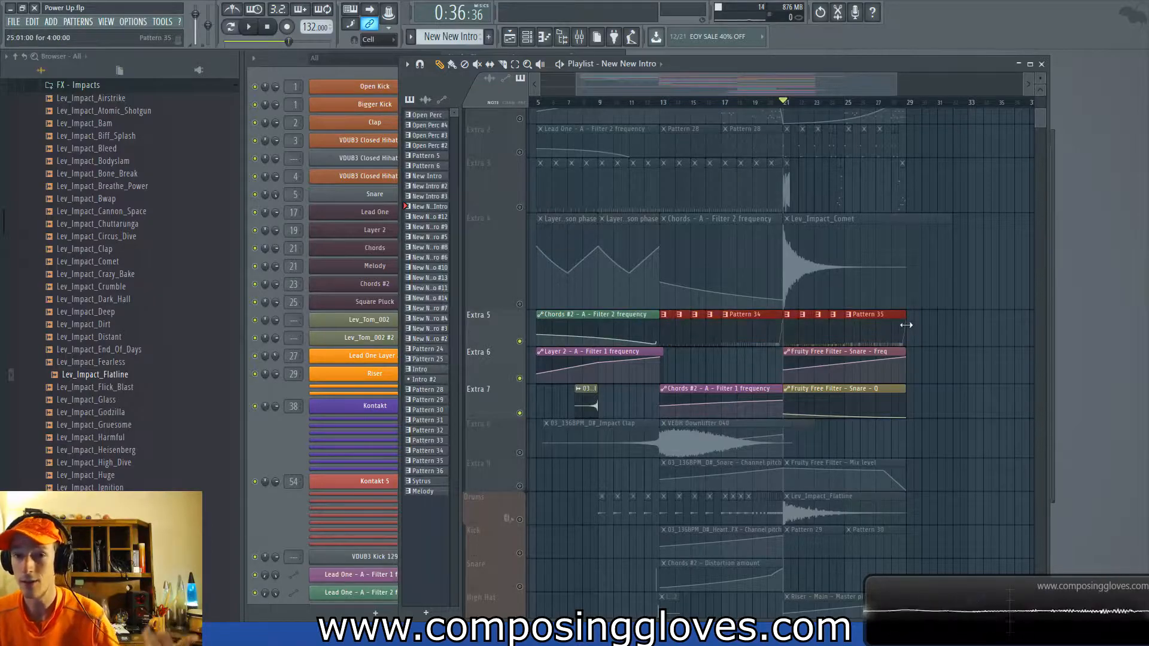
pyautogui.scroll(4, 878, 314)
pyautogui.moveTo(612, 338); pyautogui.dragTo(832, 319)
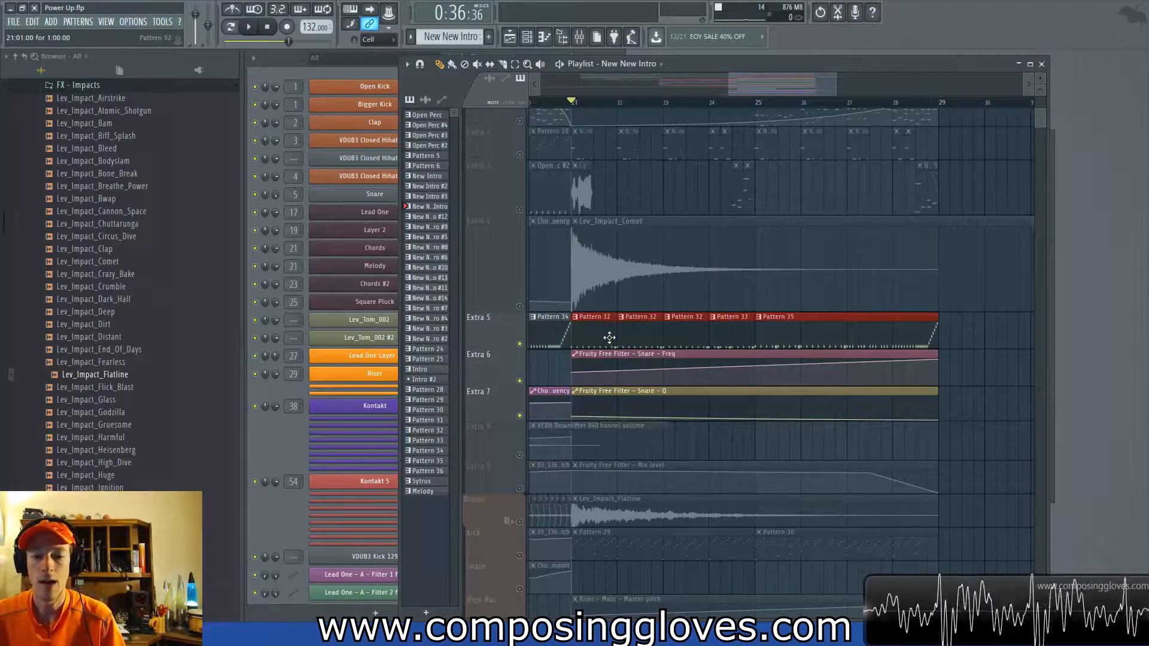
pyautogui.moveTo(593, 338); pyautogui.dragTo(726, 329)
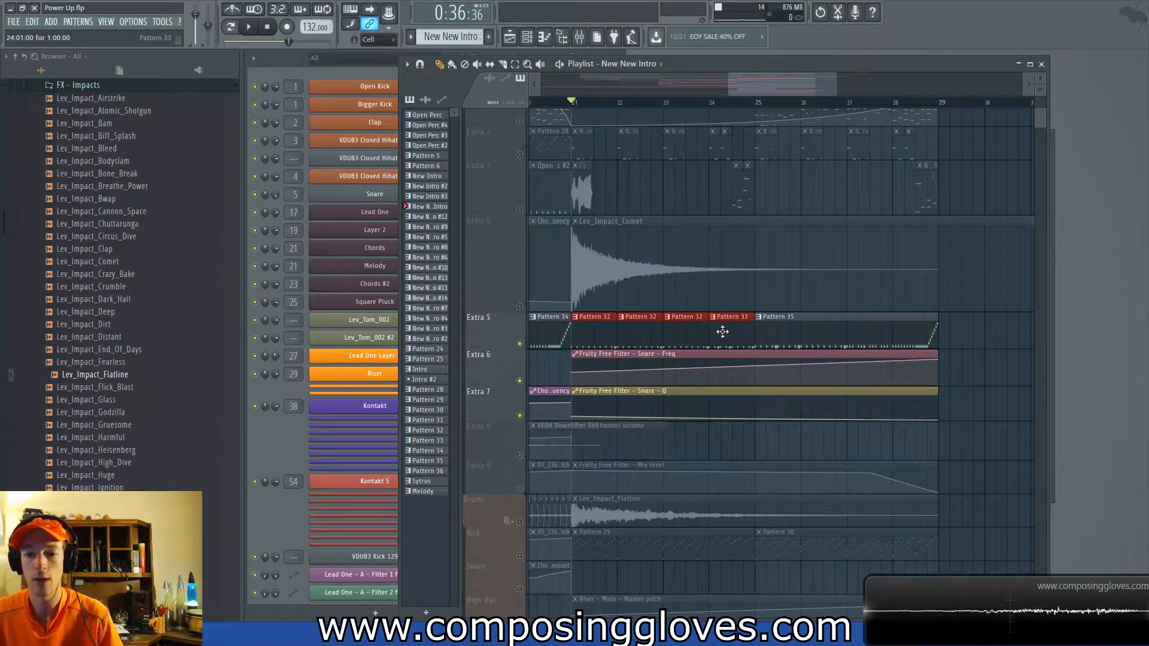
pyautogui.moveTo(614, 339); pyautogui.dragTo(717, 344)
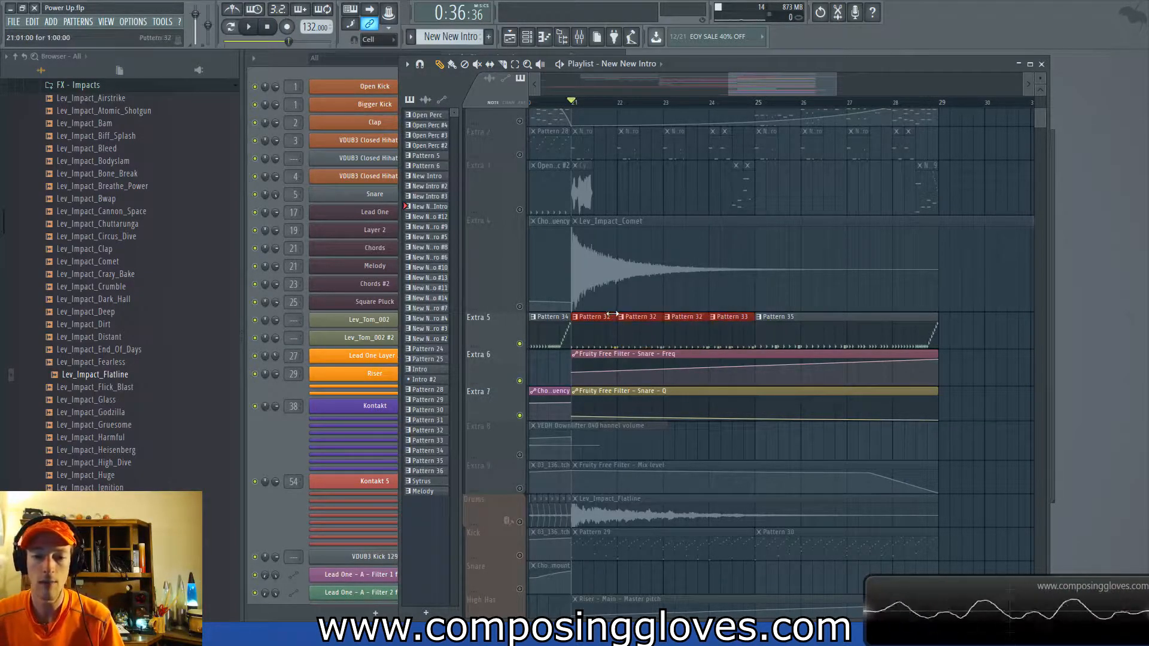
# Open the Snare notes of Pattern 32 in the piano roll, inspect the last C5 note and its velocity, and close the editor.
pyautogui.scroll(2, 606, 359)
pyautogui.scroll(1, 605, 392)
pyautogui.scroll(2, 606, 392)
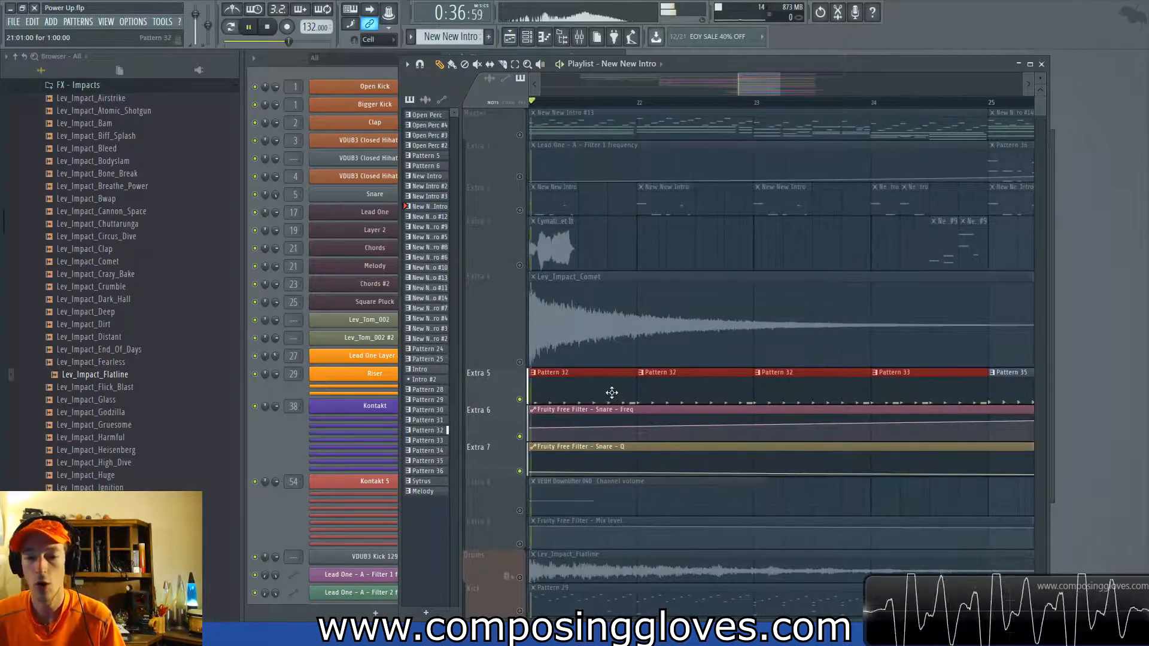
pyautogui.doubleClick(625, 403)
pyautogui.scroll(1, 526, 248)
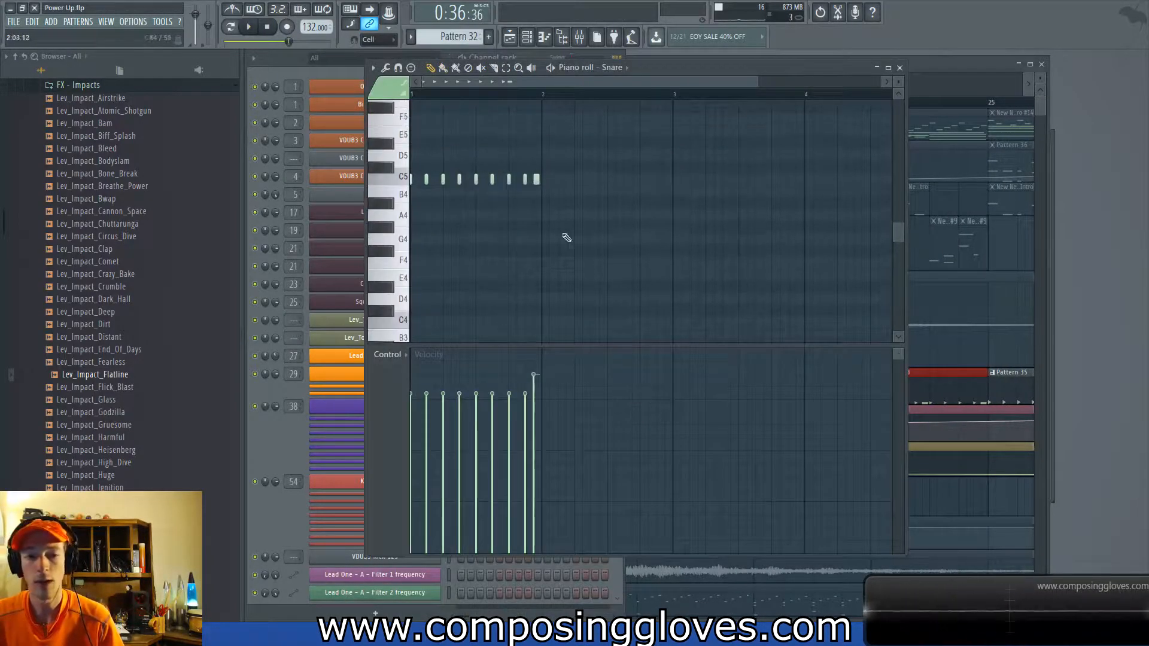
pyautogui.scroll(3, 553, 242)
pyautogui.moveTo(520, 152); pyautogui.dragTo(545, 258)
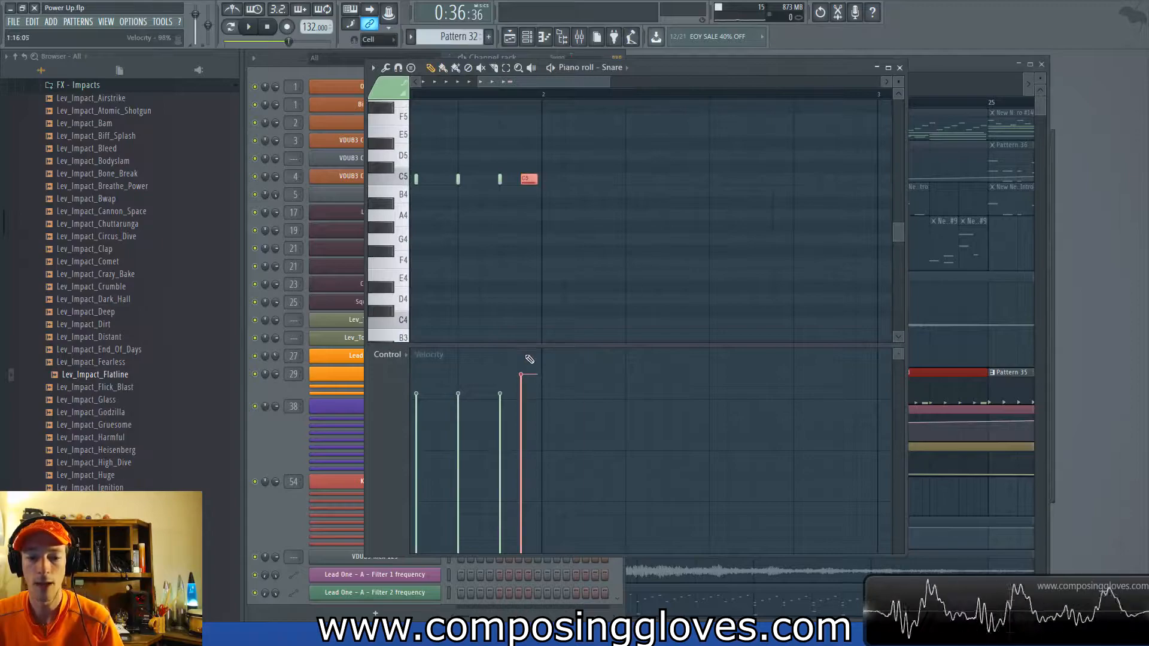
pyautogui.moveTo(510, 362); pyautogui.dragTo(547, 395)
pyautogui.keyDown('ctrl'); pyautogui.click(730, 280); pyautogui.keyUp('ctrl')
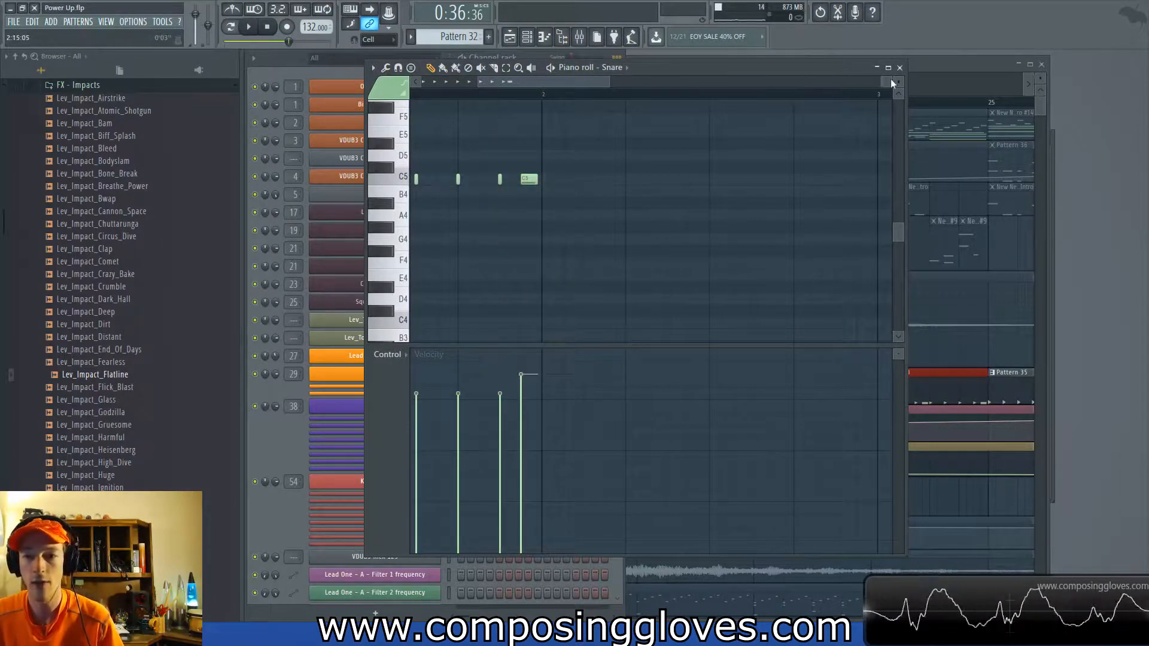
pyautogui.click(899, 68)
# Place the playhead at bar 25 and open the Snare notes of Pattern 35 in the piano roll.
pyautogui.click(748, 379)
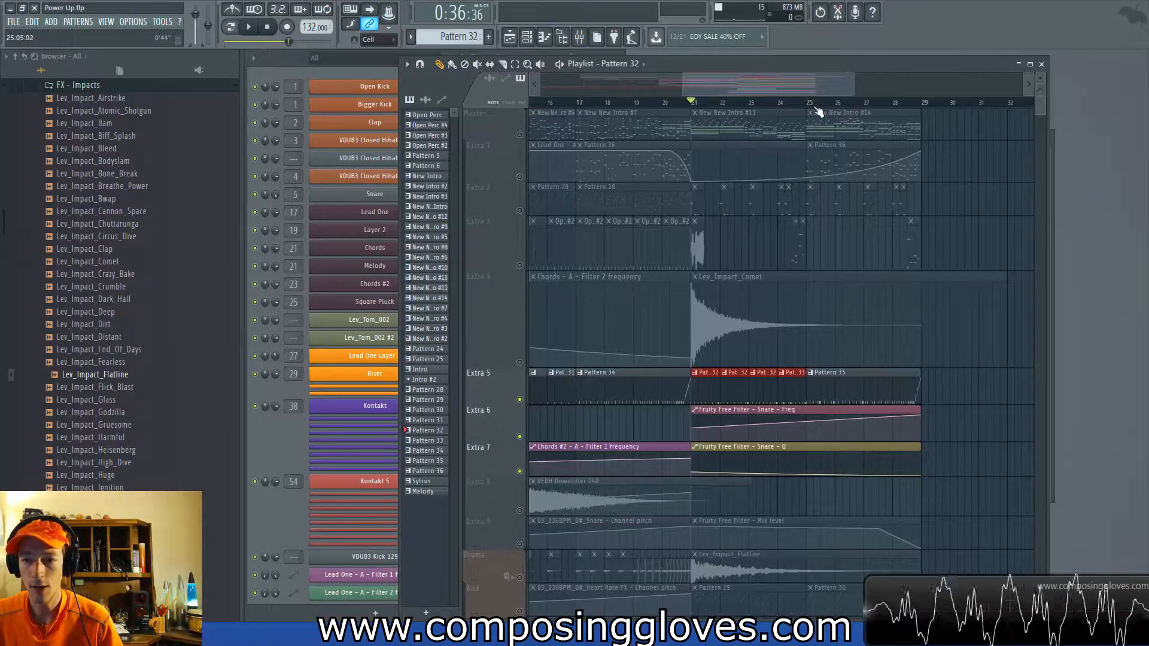
pyautogui.click(816, 107)
pyautogui.click(809, 103)
pyautogui.doubleClick(844, 389)
# Examine the C5 snare hits in the opening bars of Pattern 35 and select the accented note just before bar 2.
pyautogui.moveTo(565, 269); pyautogui.dragTo(674, 310)
pyautogui.scroll(-5, 664, 329)
pyautogui.scroll(3, 675, 308)
pyautogui.moveTo(604, 293); pyautogui.dragTo(757, 299)
pyautogui.moveTo(423, 206); pyautogui.dragTo(663, 261)
pyautogui.click(581, 247)
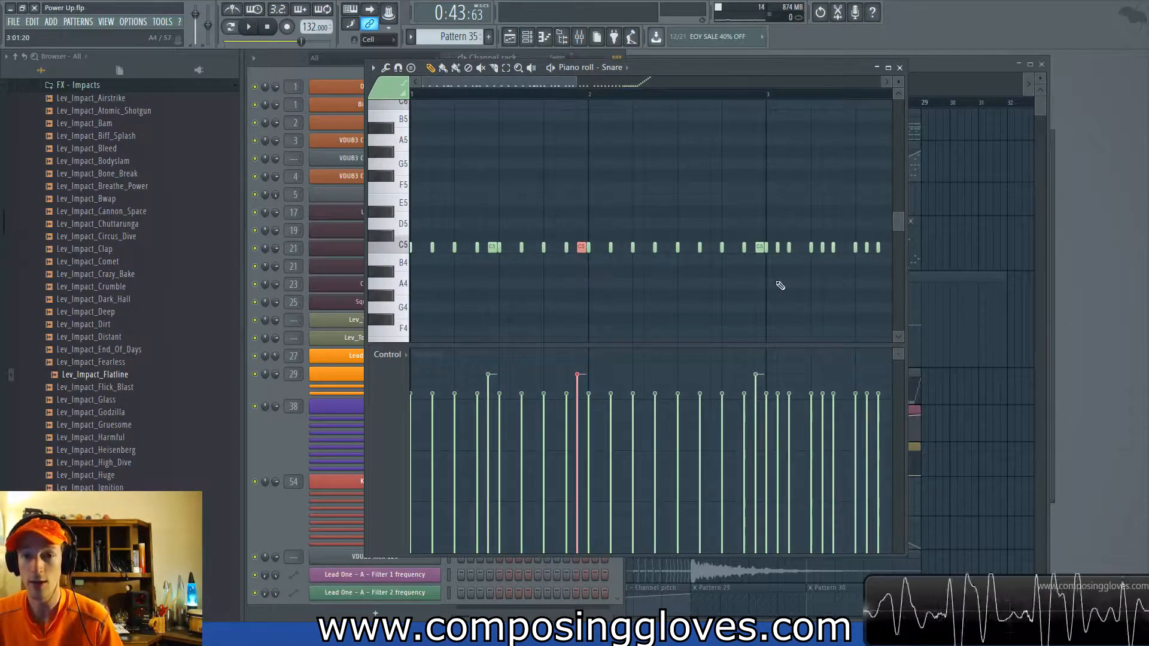
# Select and inspect the increasingly dense snare hits and rising notes between bars 3 and 5 of Pattern 35.
pyautogui.scroll(-3, 780, 286)
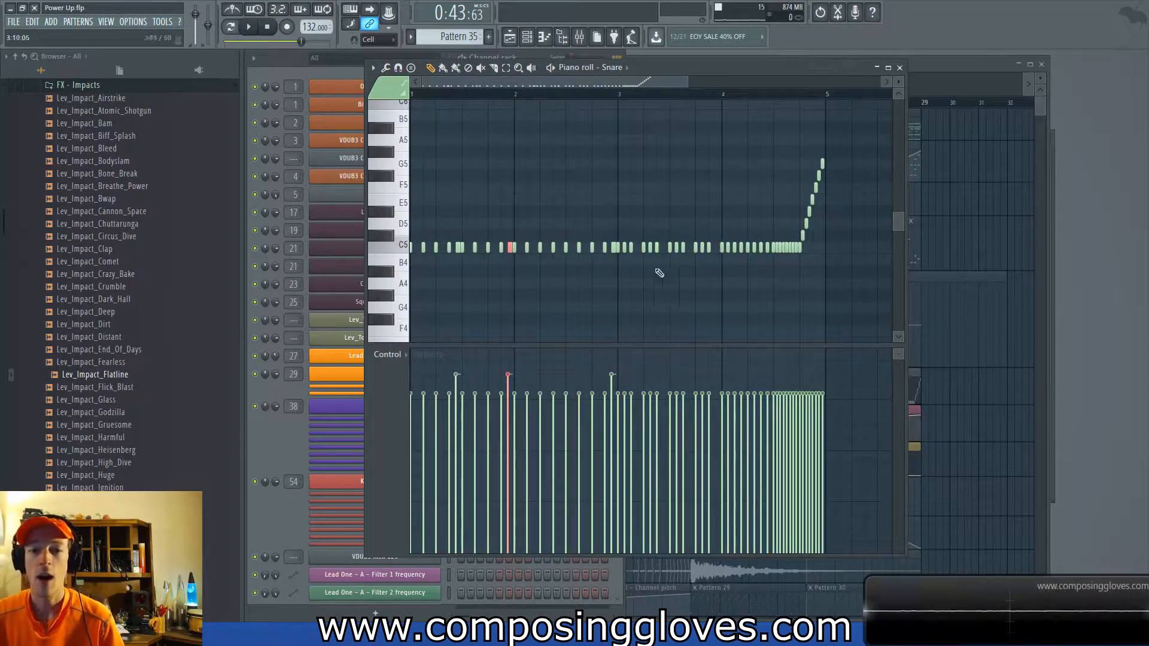
pyautogui.moveTo(734, 235); pyautogui.dragTo(832, 247)
pyautogui.moveTo(825, 134); pyautogui.dragTo(759, 286)
pyautogui.scroll(3, 662, 271)
pyautogui.moveTo(701, 219); pyautogui.dragTo(645, 227)
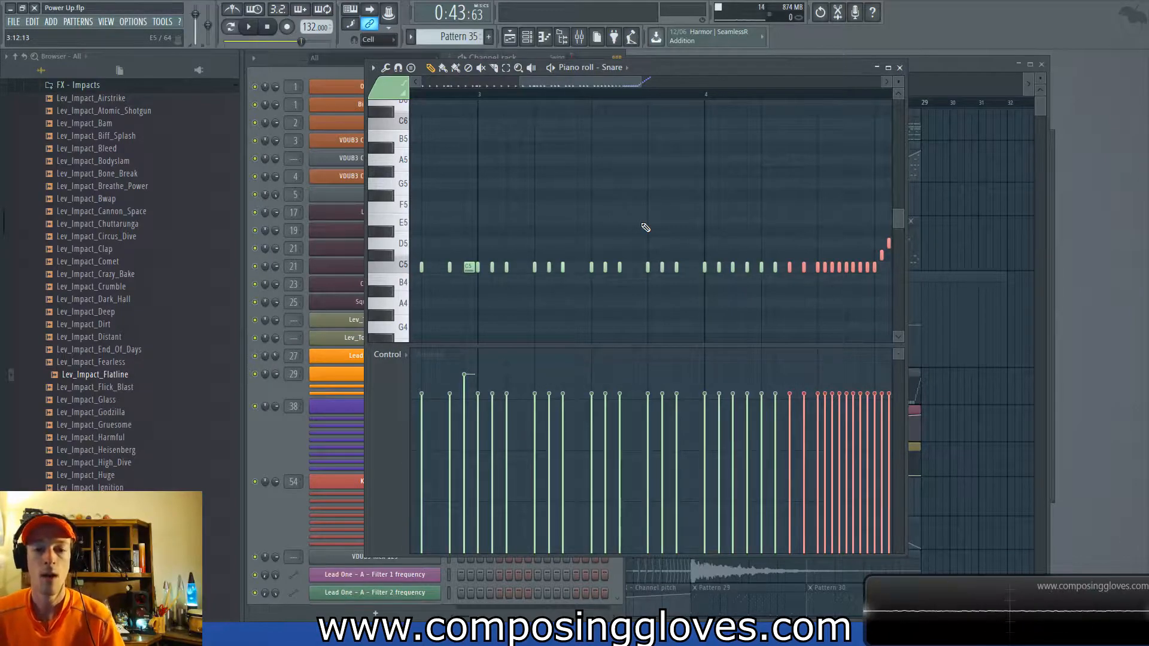
pyautogui.scroll(-3, 644, 225)
pyautogui.click(631, 243)
pyautogui.moveTo(639, 247); pyautogui.dragTo(761, 264)
# Play back the Pattern 35 snare roll and select the final fast hits and rising notes before bar 5.
pyautogui.press('space')
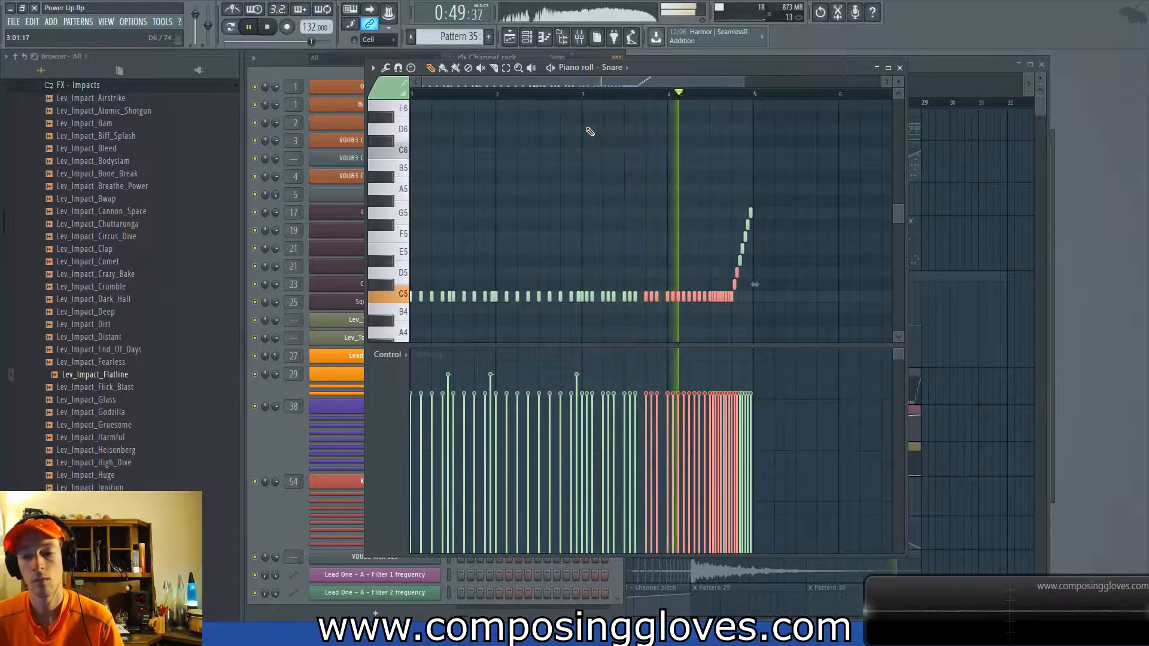
pyautogui.press('space')
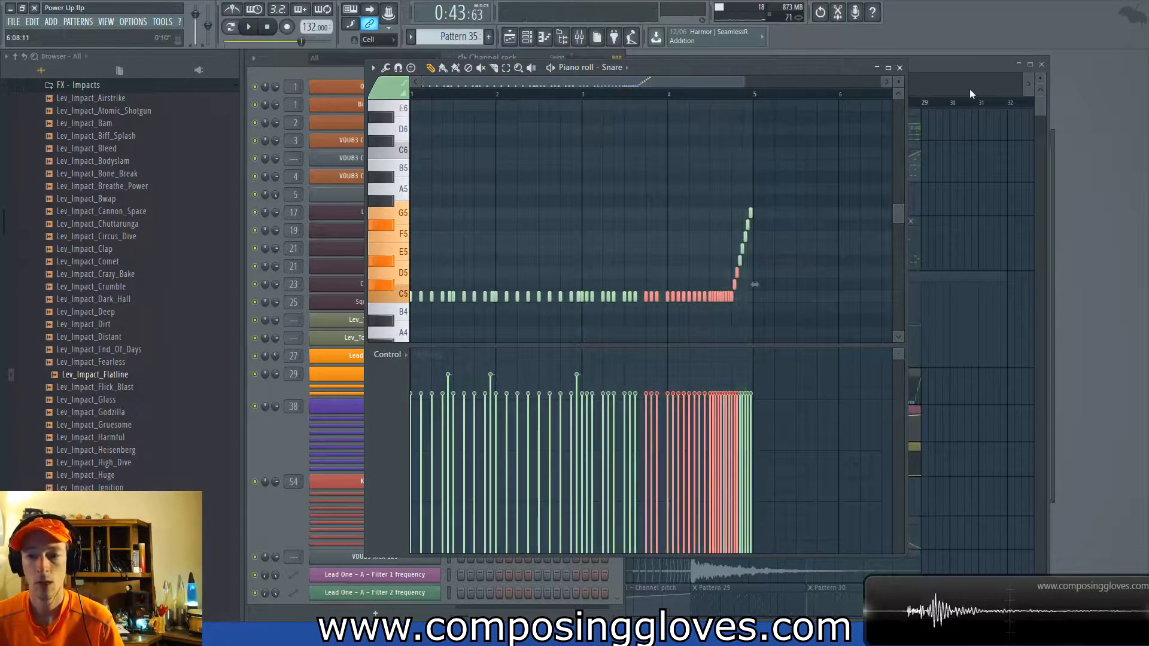
pyautogui.scroll(4, 743, 236)
pyautogui.moveTo(791, 196); pyautogui.dragTo(670, 328)
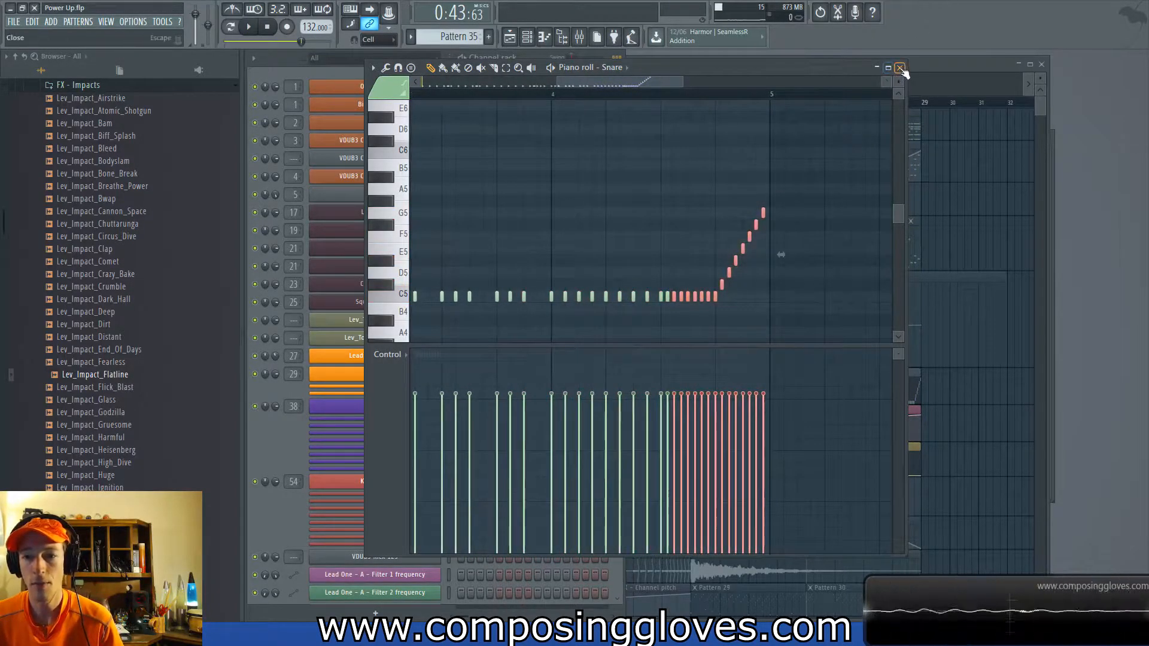
# Close the Snare piano roll and examine the playlist clips and automation lanes between bars 18 and 29.
pyautogui.click(900, 67)
pyautogui.scroll(3, 839, 398)
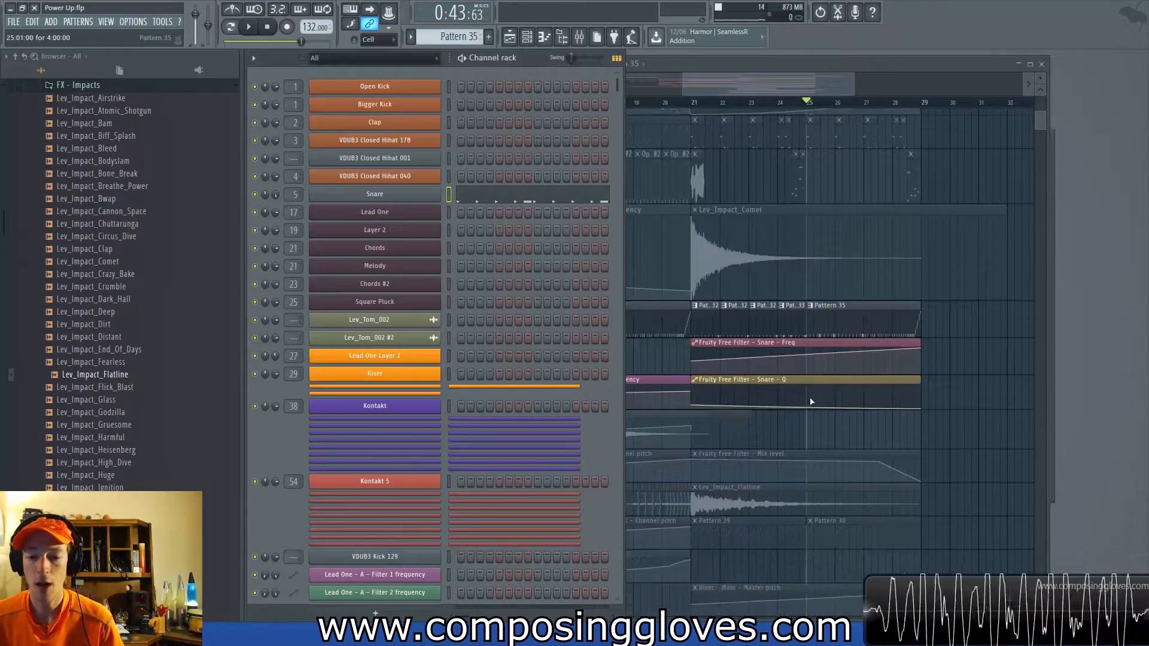
pyautogui.scroll(3, 803, 390)
pyautogui.scroll(-4, 826, 265)
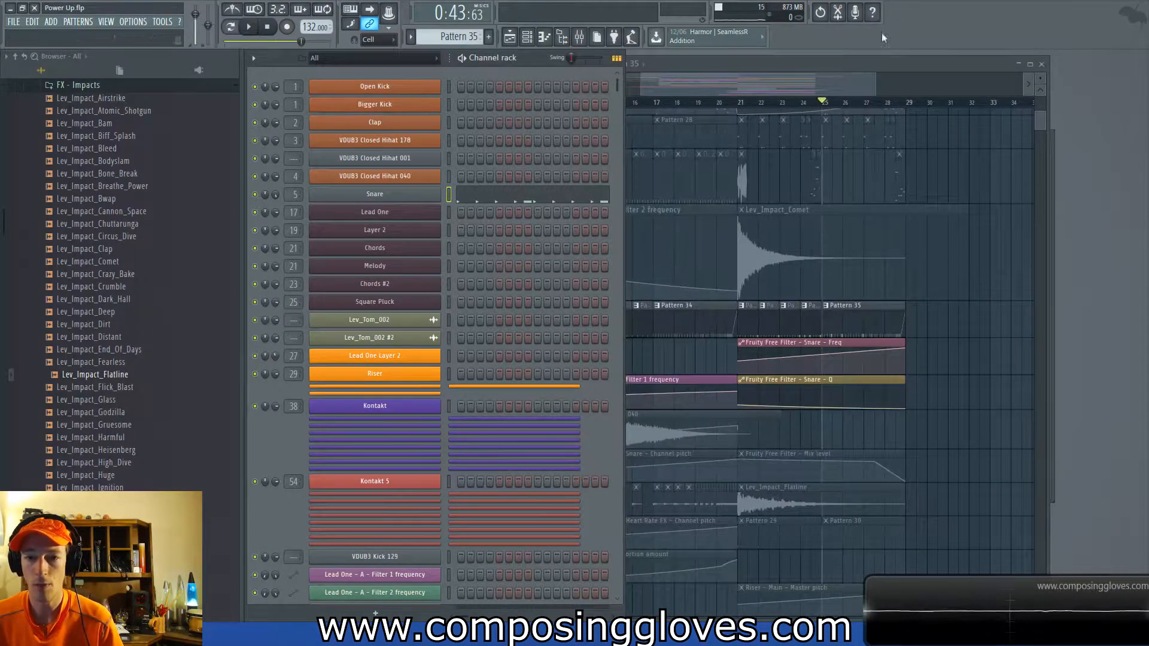
pyautogui.click(845, 86)
pyautogui.scroll(2, 840, 224)
pyautogui.scroll(-6, 856, 299)
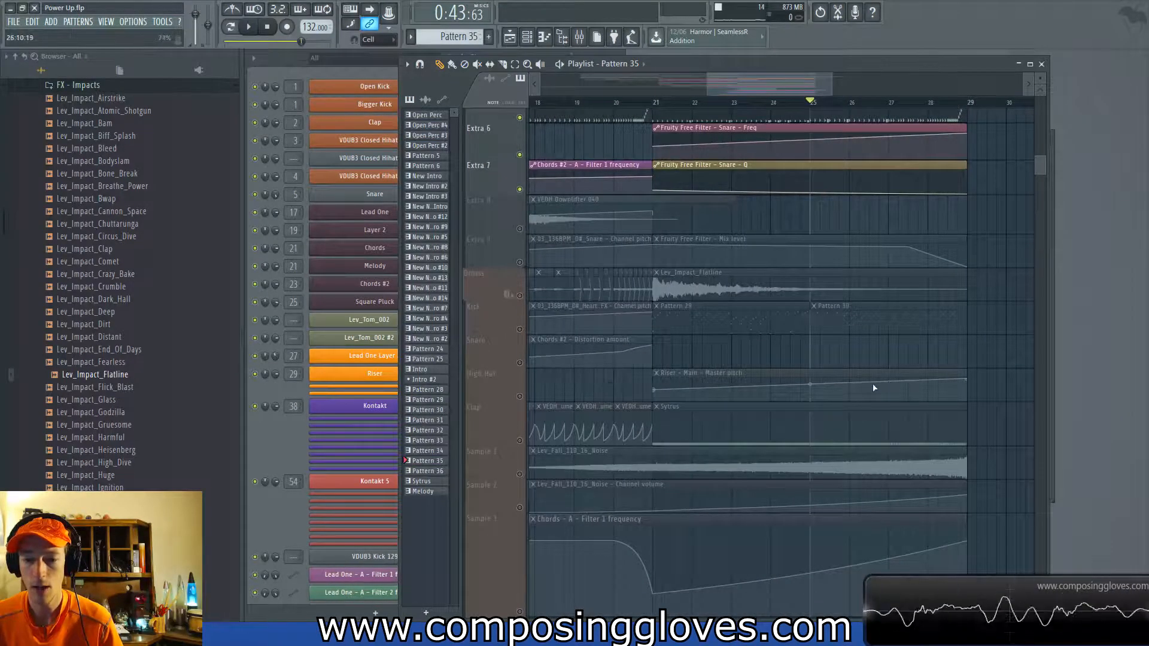
pyautogui.scroll(3, 872, 389)
pyautogui.scroll(1, 873, 386)
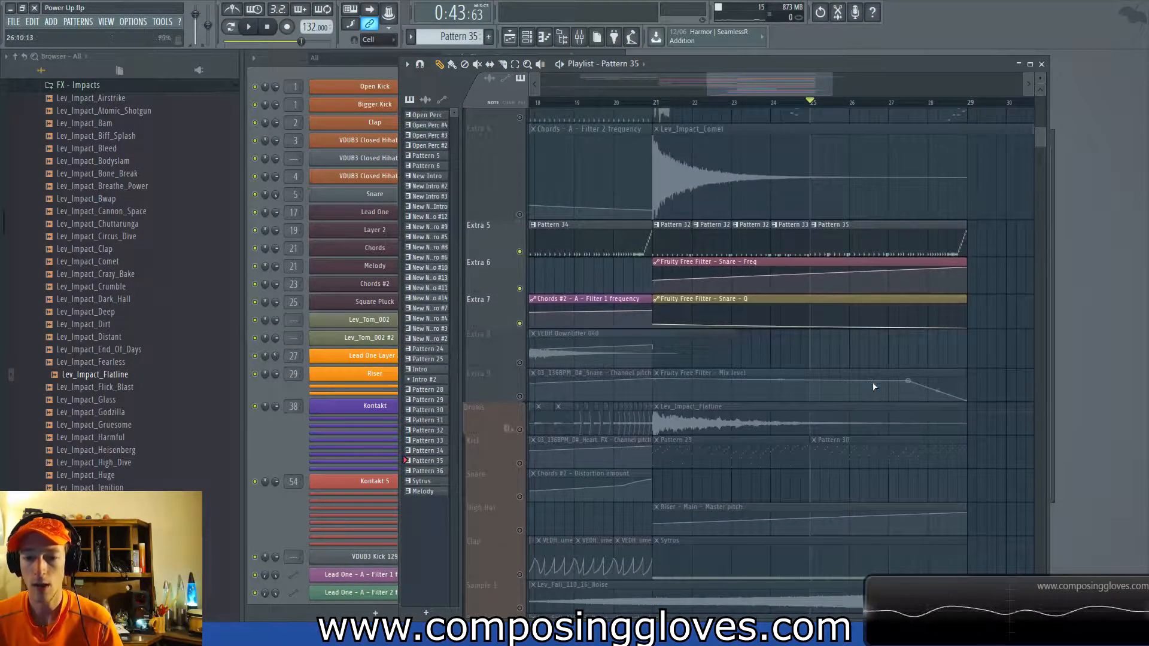
pyautogui.scroll(4, 872, 386)
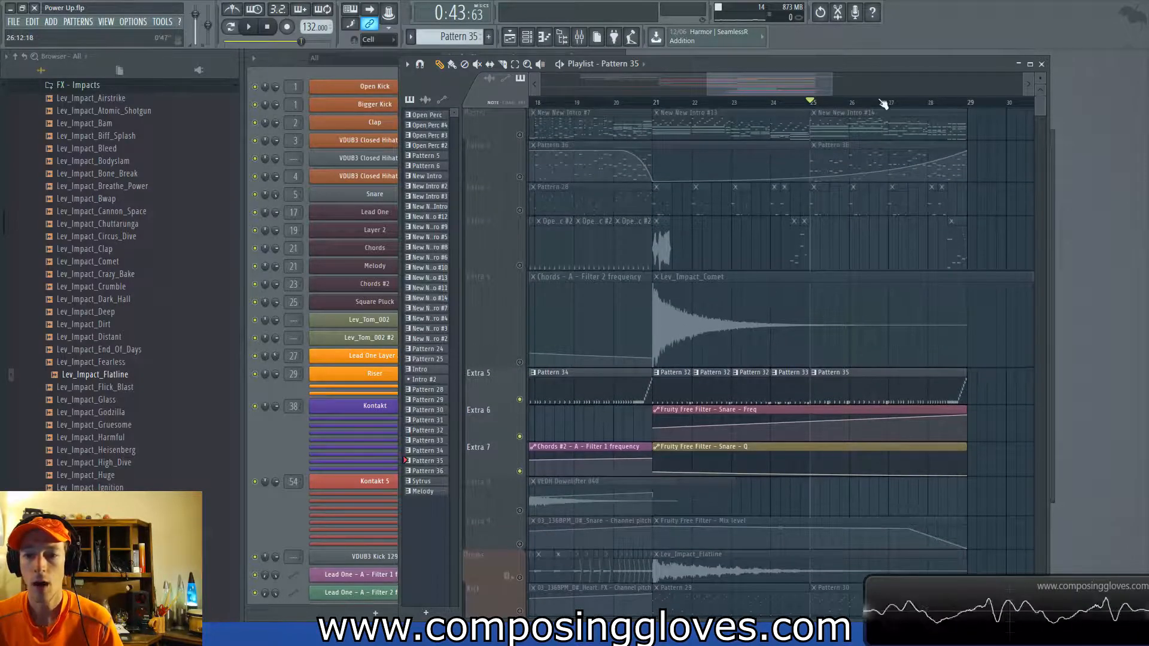
pyautogui.scroll(-7, 611, 279)
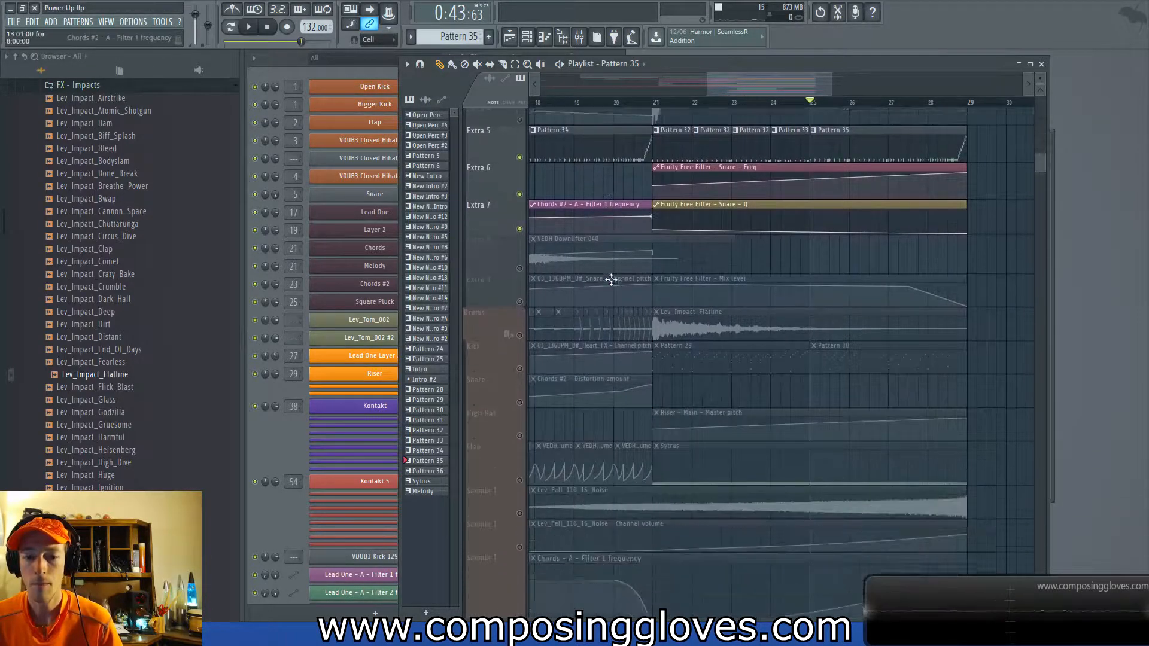
pyautogui.scroll(-1, 611, 279)
# Unmute the Harmor track that holds the Snare channel volume automation.
pyautogui.moveTo(634, 246); pyautogui.dragTo(543, 200)
pyautogui.moveTo(709, 374); pyautogui.dragTo(713, 326)
pyautogui.moveTo(715, 509); pyautogui.dragTo(734, 254)
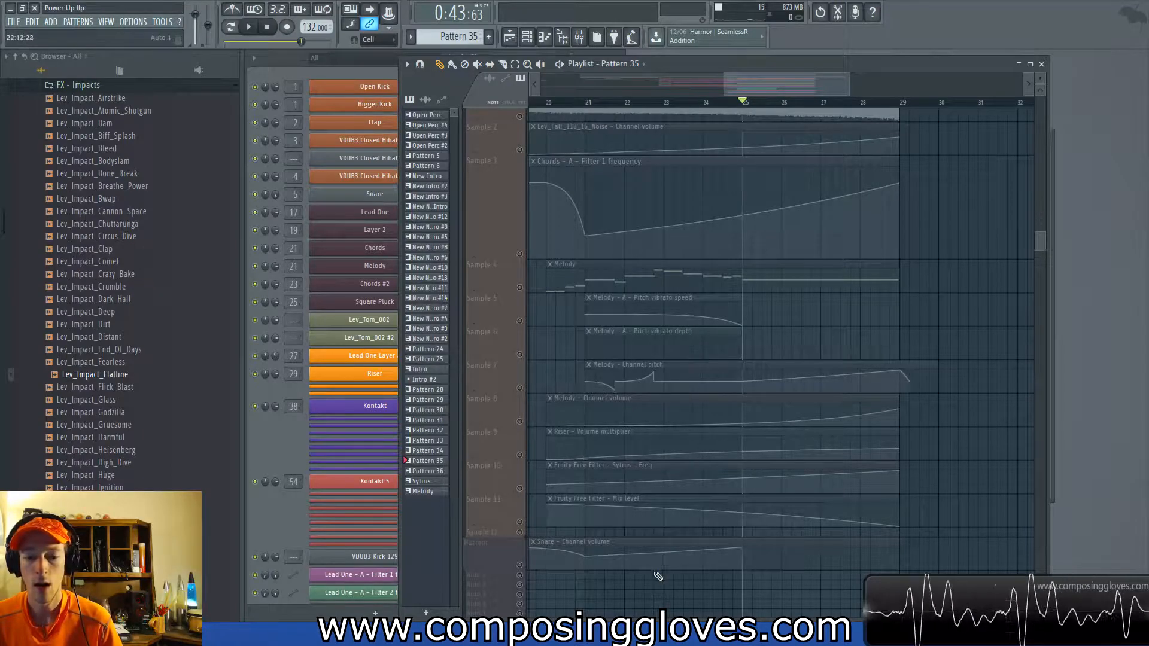
pyautogui.click(520, 565)
# Place the playhead just before bar 21 and select the intro clips on the Master, Extra 1 and Extra 2 tracks around it.
pyautogui.moveTo(564, 104); pyautogui.dragTo(590, 101)
pyautogui.moveTo(641, 223); pyautogui.dragTo(915, 490)
pyautogui.moveTo(656, 132); pyautogui.dragTo(933, 325)
pyautogui.moveTo(981, 143); pyautogui.dragTo(720, 399)
pyautogui.moveTo(789, 113); pyautogui.dragTo(880, 200)
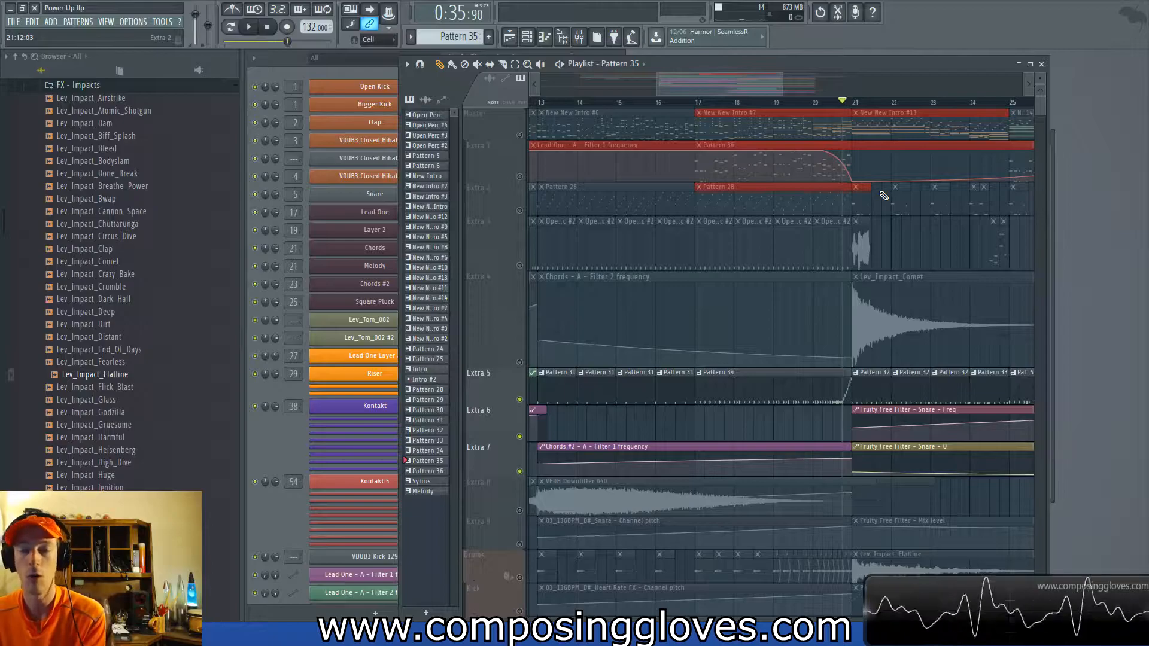
# Play briefly from just before bar 21 and inspect the Snare channel volume automation on the Harmor track.
pyautogui.scroll(-8, 884, 195)
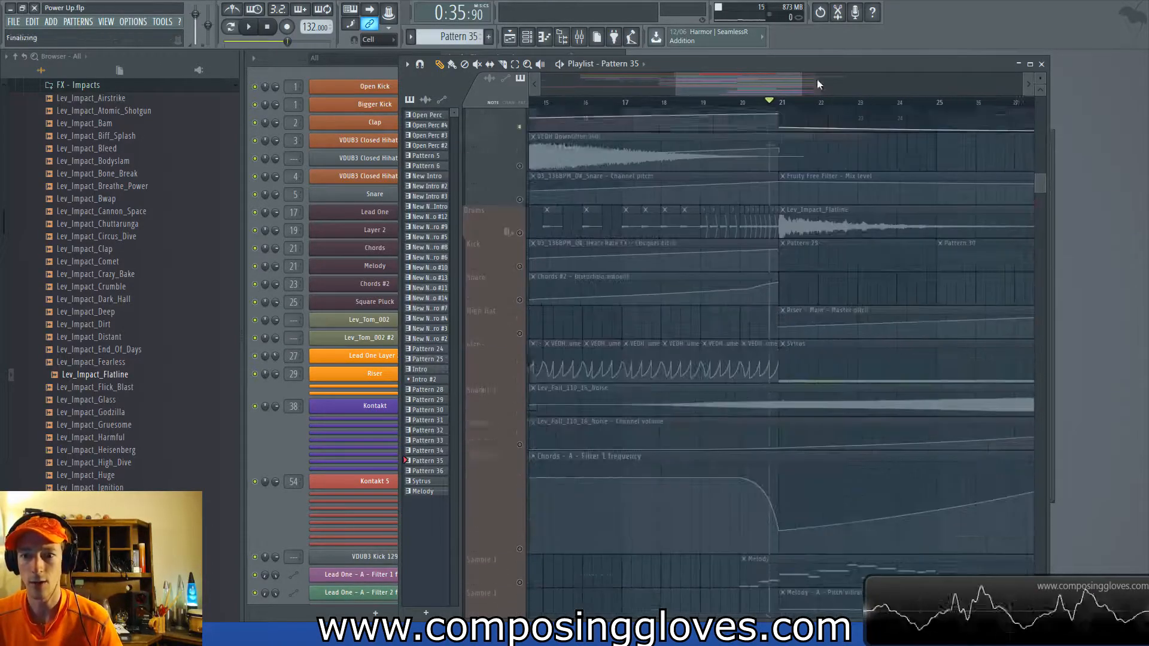
pyautogui.moveTo(822, 383); pyautogui.dragTo(760, 68)
pyautogui.press('space')
pyautogui.press('space')
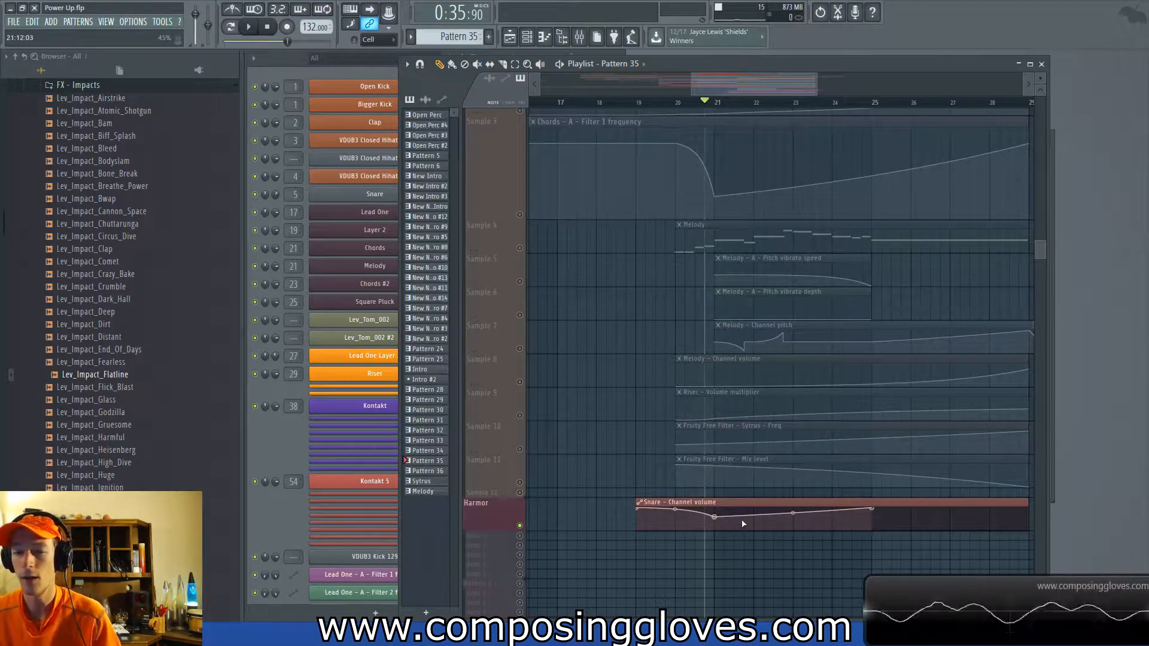
# Unmute the Extra 4 and Drums tracks that hold the Lev_Impact_Comet and Lev_Impact_Flatline clips.
pyautogui.scroll(10, 744, 523)
pyautogui.moveTo(828, 311); pyautogui.dragTo(731, 350)
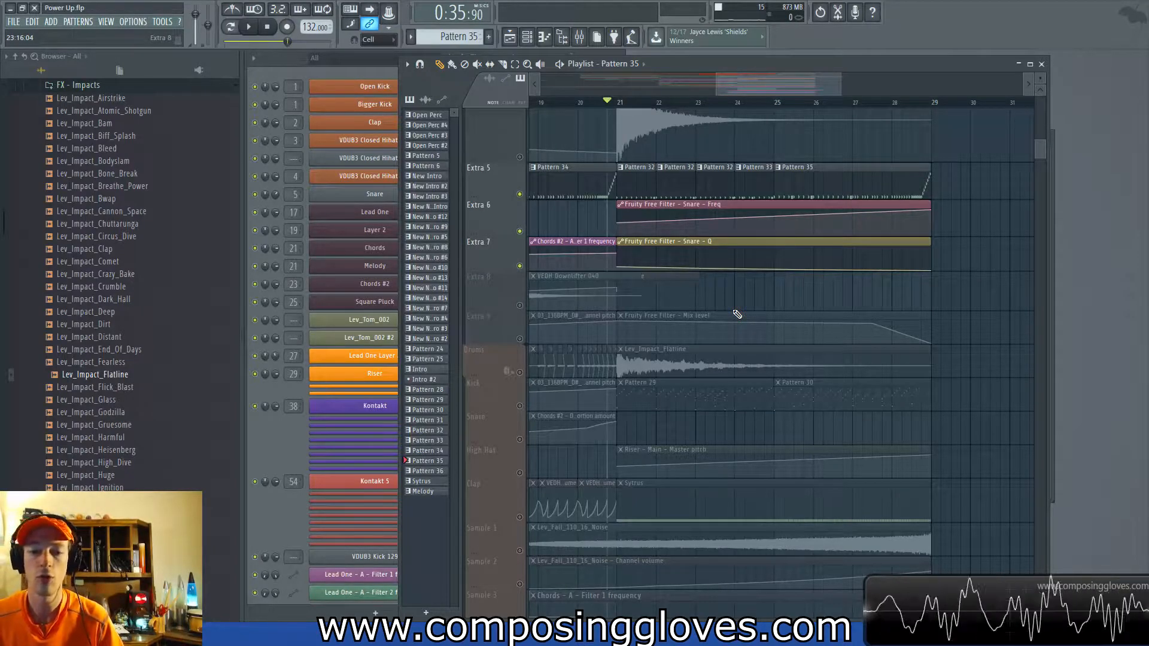
pyautogui.scroll(3, 658, 300)
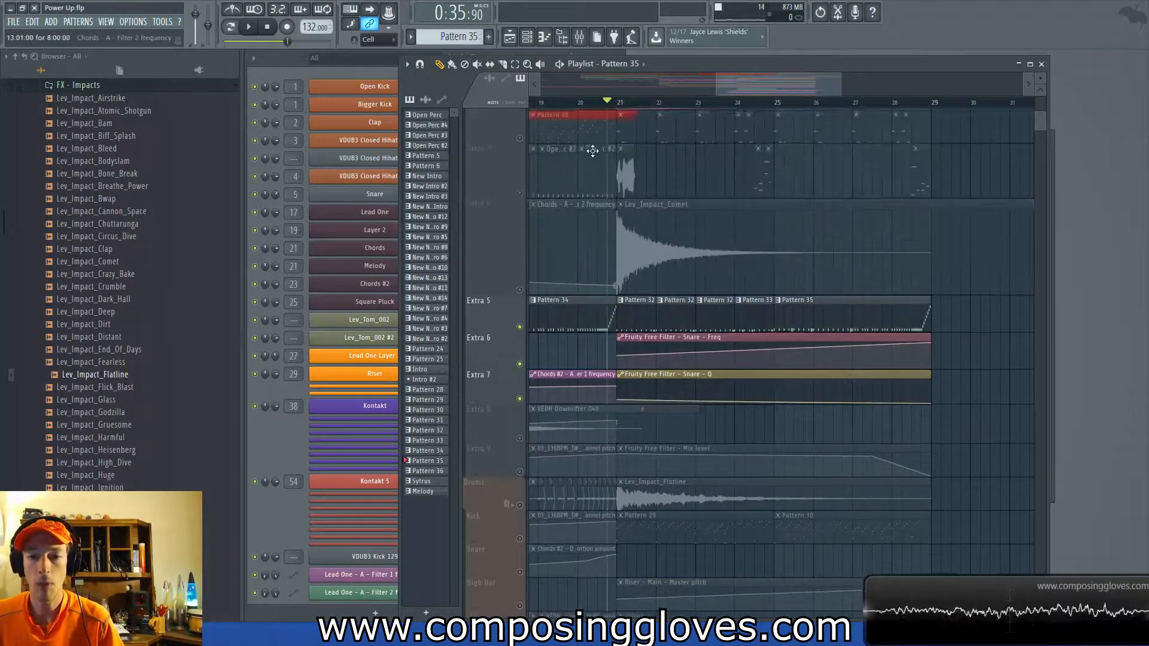
pyautogui.click(520, 292)
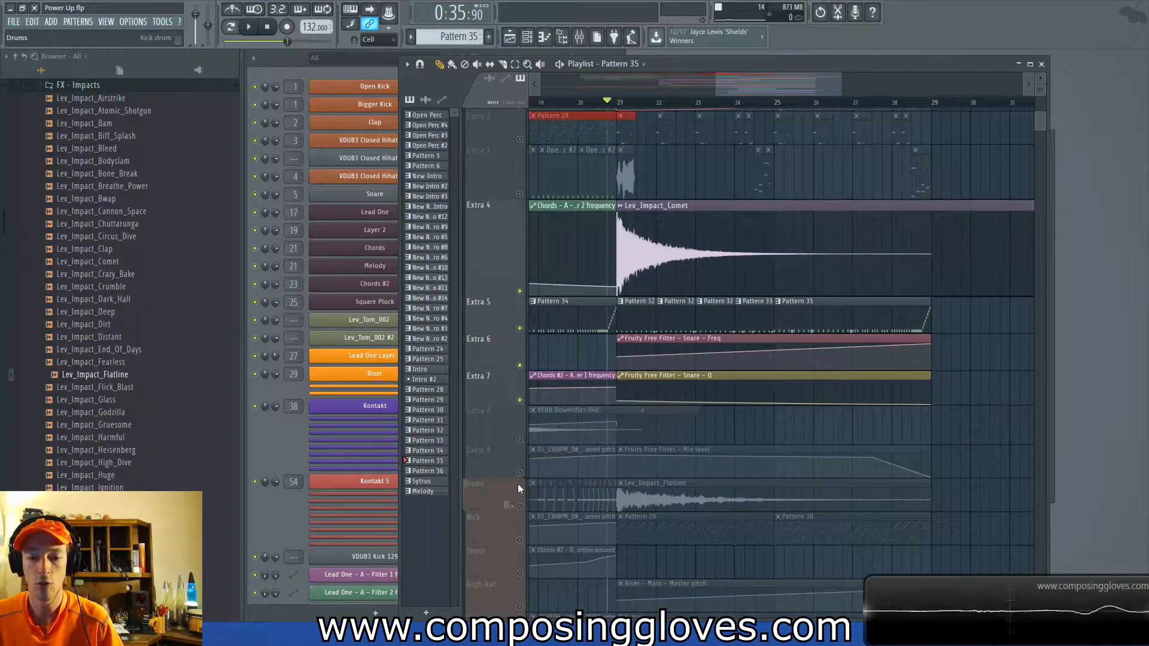
pyautogui.click(518, 488)
# Open the sample settings of Lev_Impact_Comet and Lev_Impact_Flatline, audition both impacts and stop playback.
pyautogui.doubleClick(679, 266)
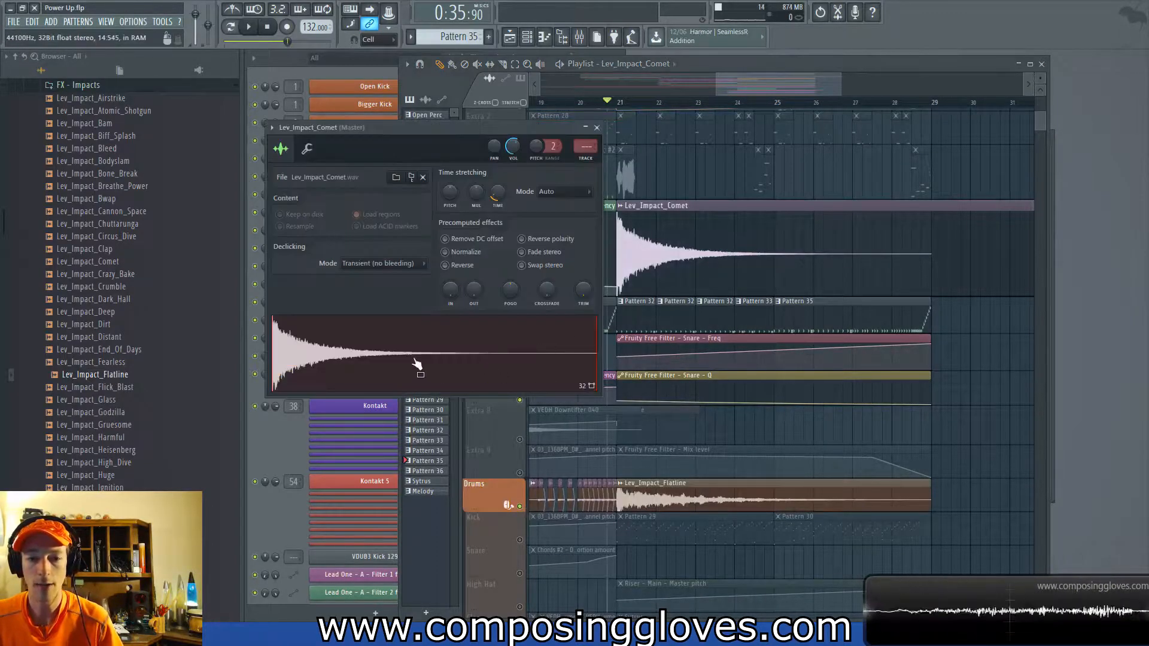
pyautogui.click(417, 364)
pyautogui.doubleClick(705, 495)
pyautogui.click(478, 366)
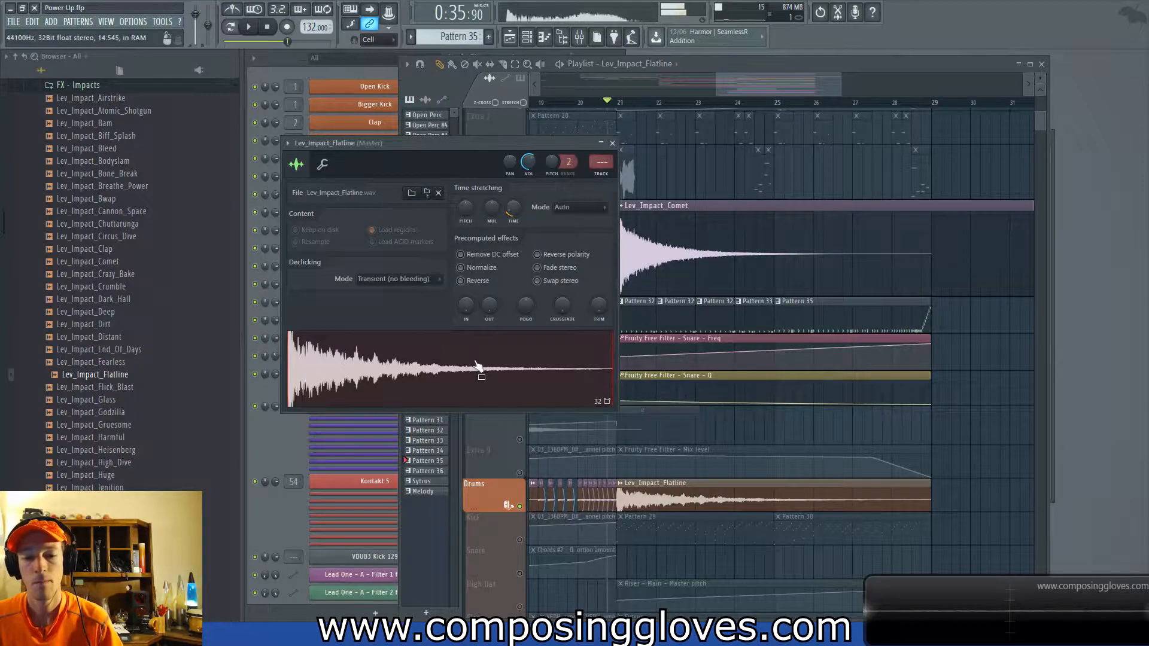
pyautogui.click(612, 143)
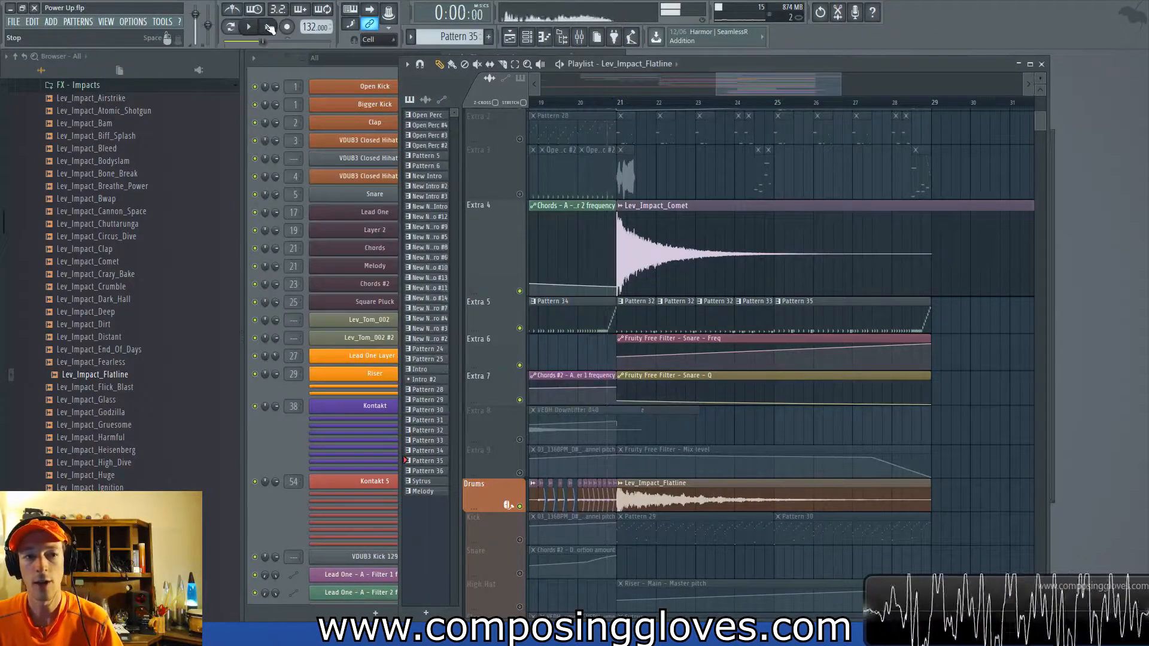
pyautogui.click(269, 28)
# Select the Lev_Impact_Comet and Lev_Impact_Flatline clips at bar 21 in turn to compare their placement.
pyautogui.click(805, 481)
pyautogui.click(805, 204)
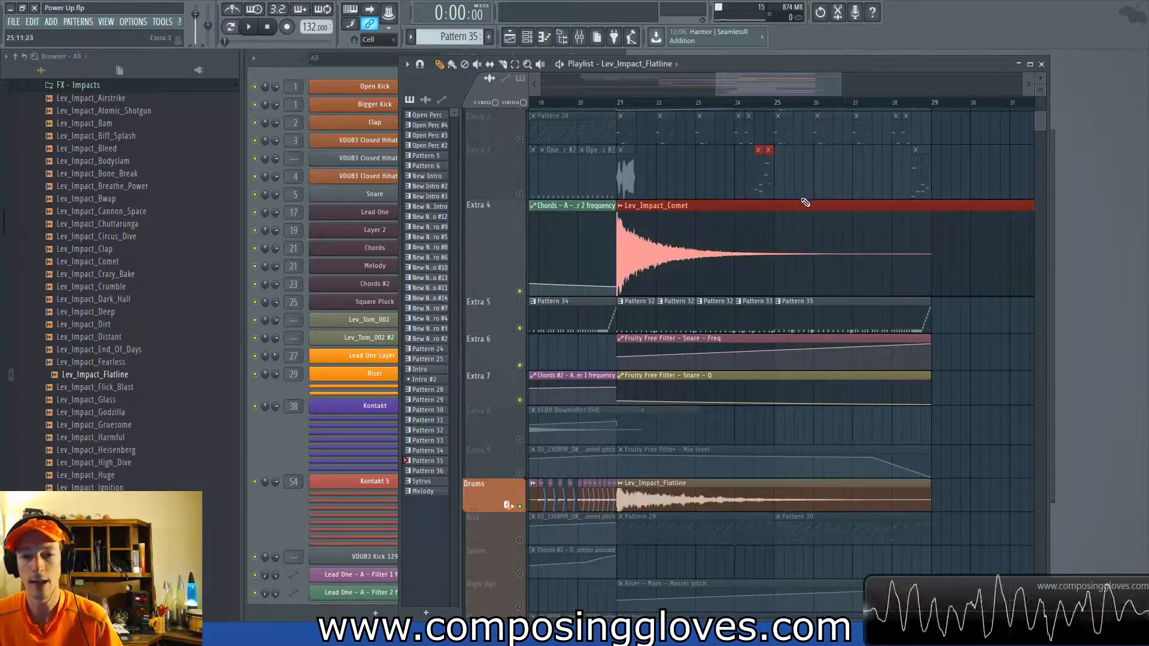
pyautogui.moveTo(750, 237); pyautogui.dragTo(773, 245)
pyautogui.click(852, 486)
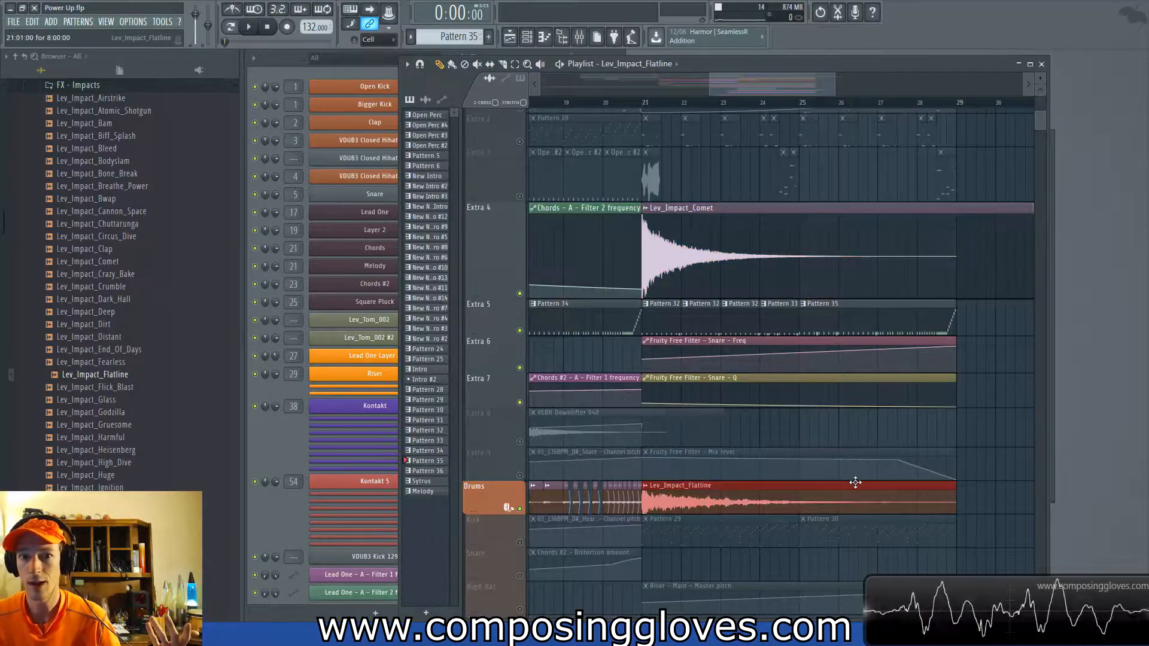
pyautogui.moveTo(652, 225); pyautogui.dragTo(687, 329)
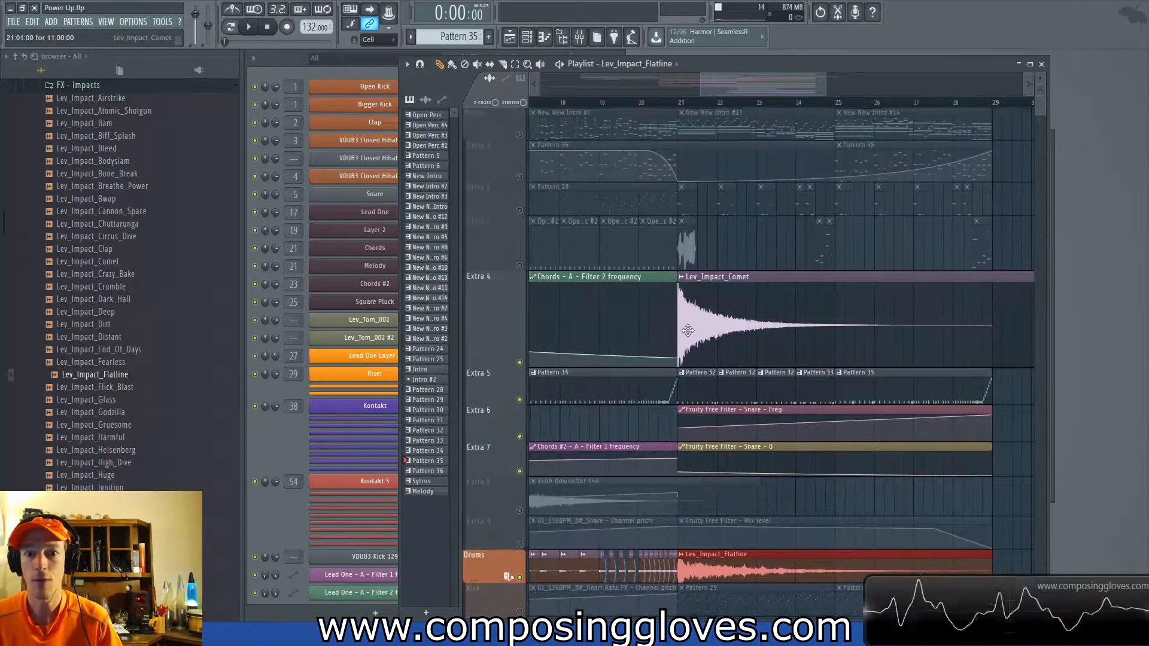
# Place the playhead at about bar 20 and check the Lev_Impact_Comet and Lev_Impact_Flatline sample settings again.
pyautogui.click(637, 102)
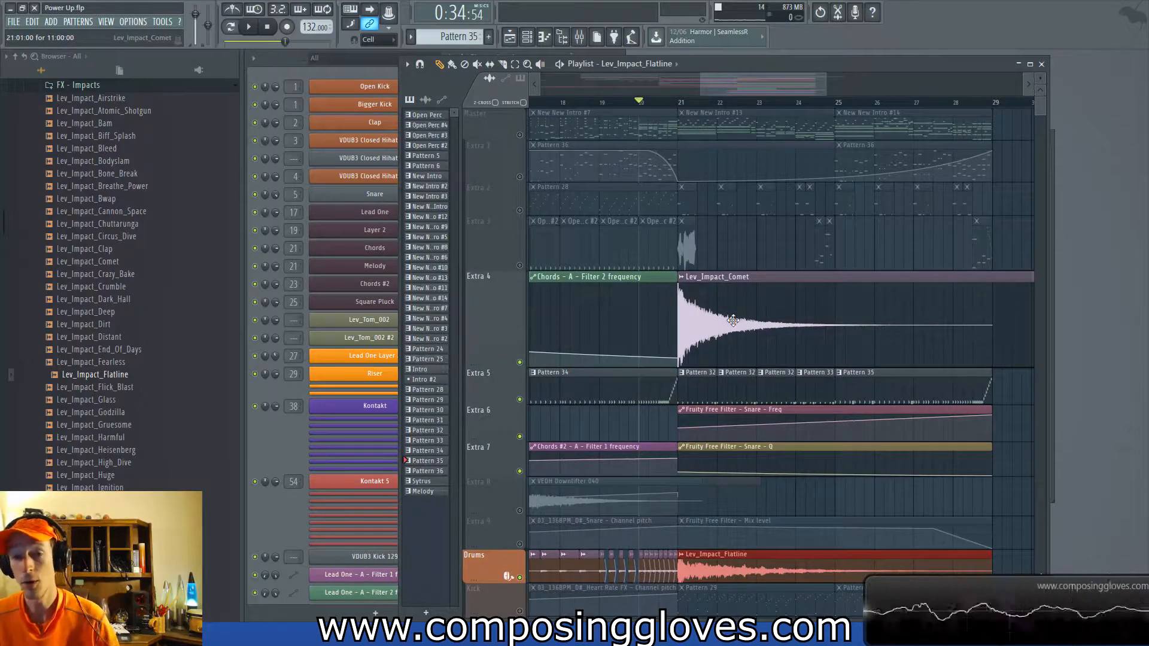
pyautogui.doubleClick(745, 335)
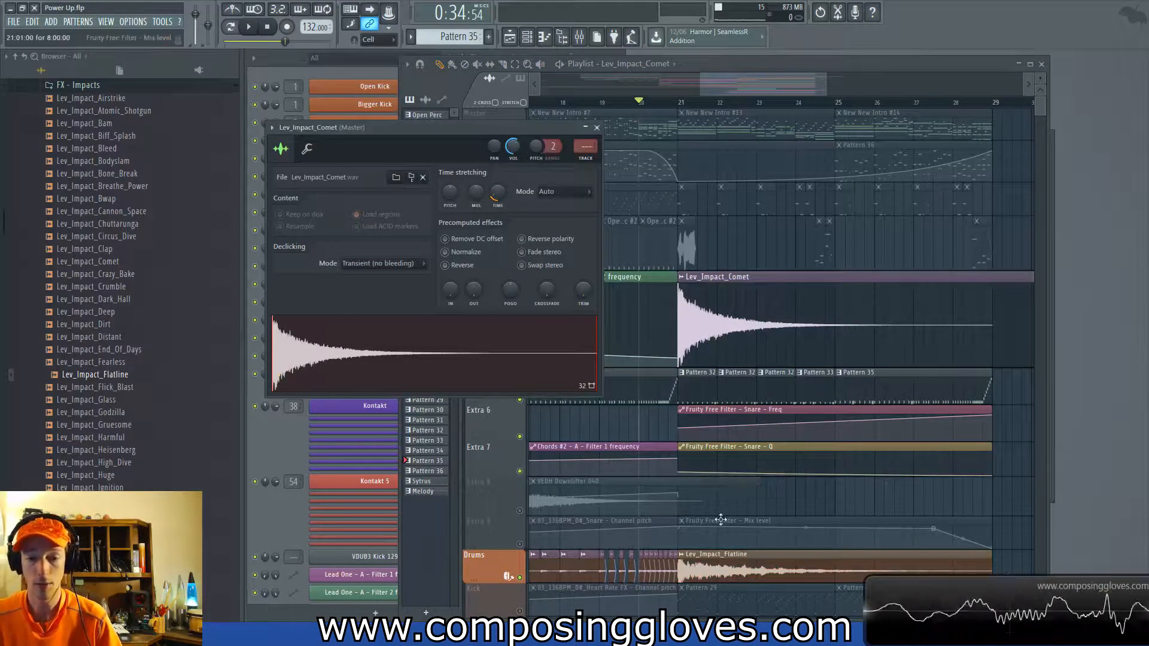
pyautogui.doubleClick(747, 559)
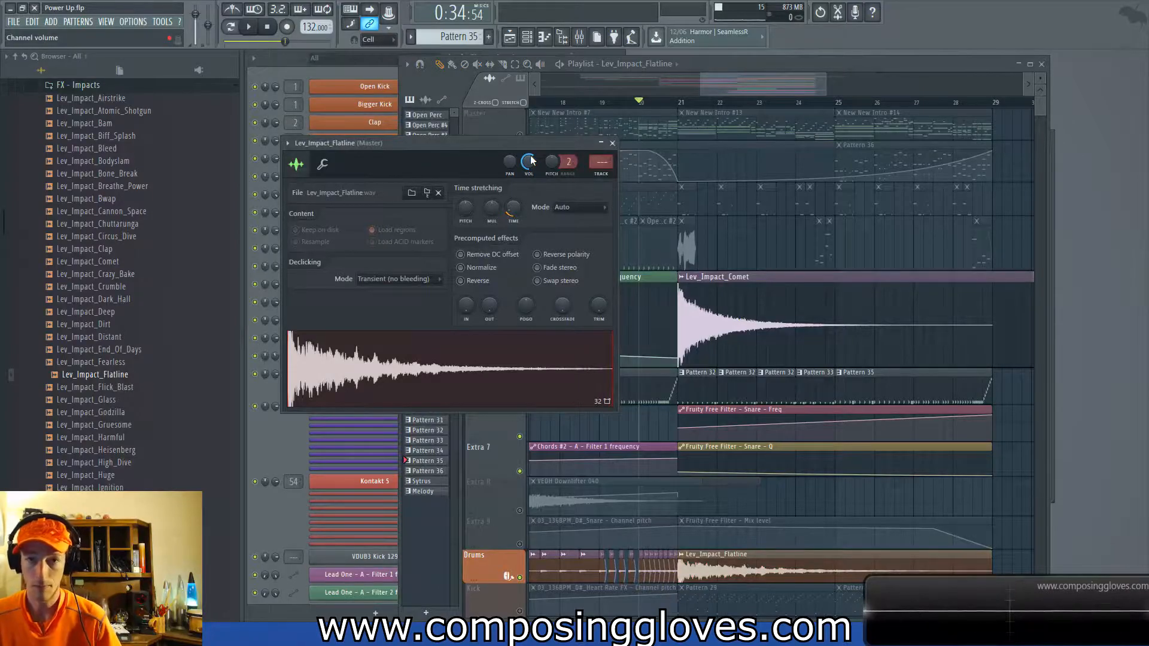
pyautogui.click(612, 143)
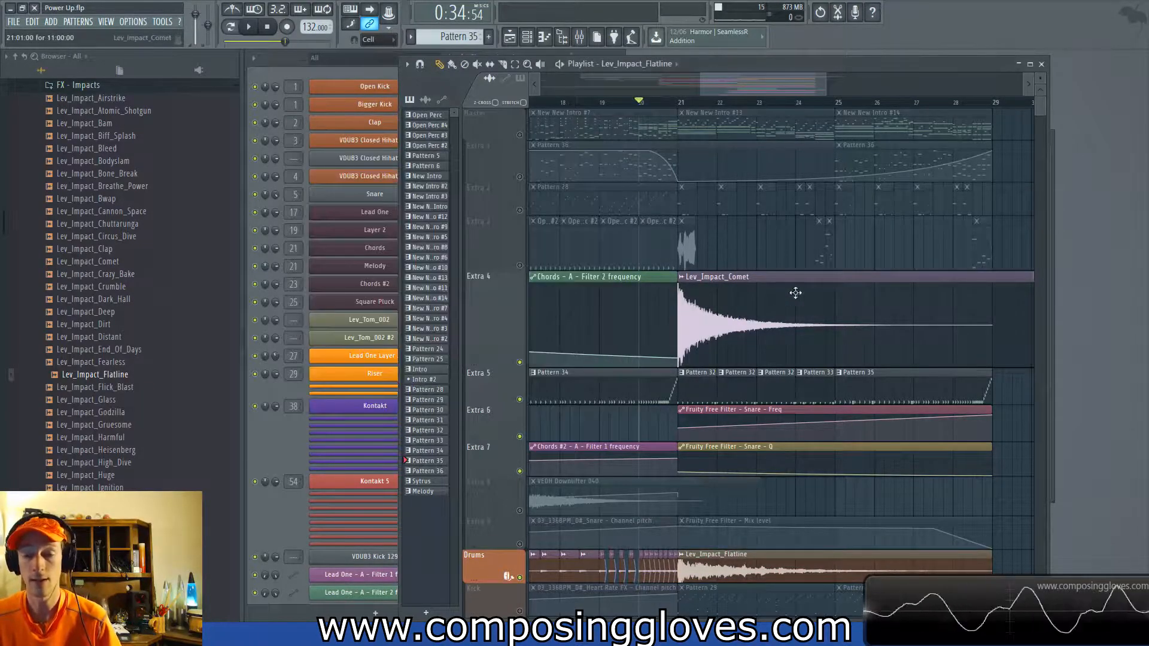
# Examine the impacts, snare patterns and Fruity Free Filter snare automation between bars 21 and 29.
pyautogui.scroll(-2, 848, 273)
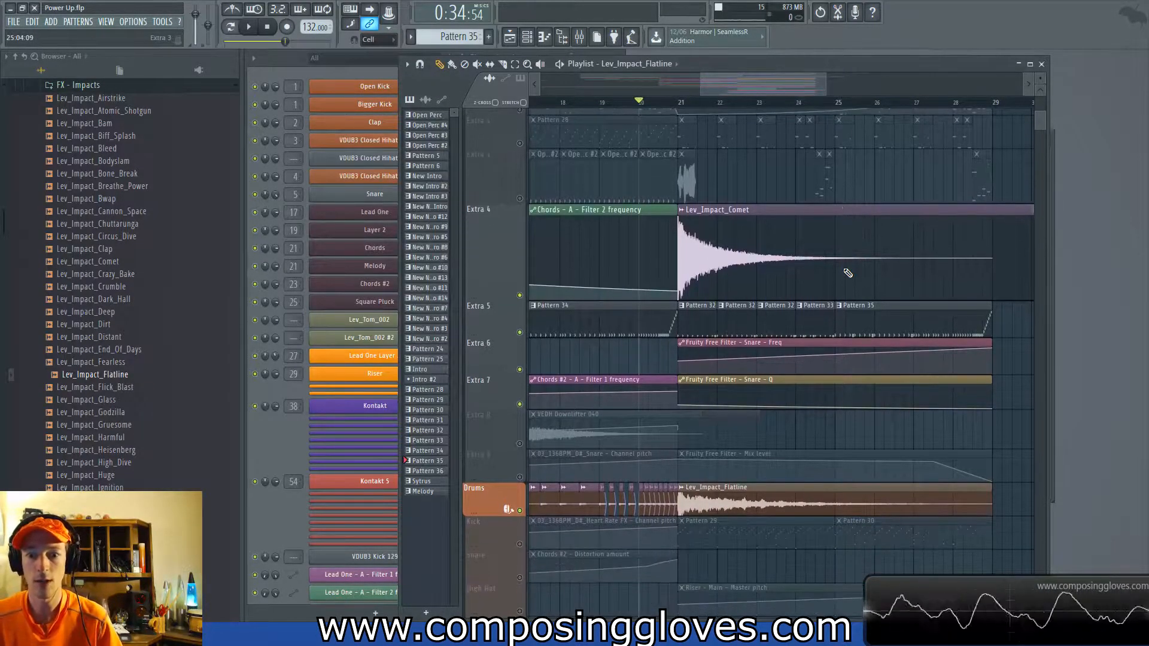
pyautogui.hscroll(3, 778, 266)
pyautogui.scroll(-2, 775, 267)
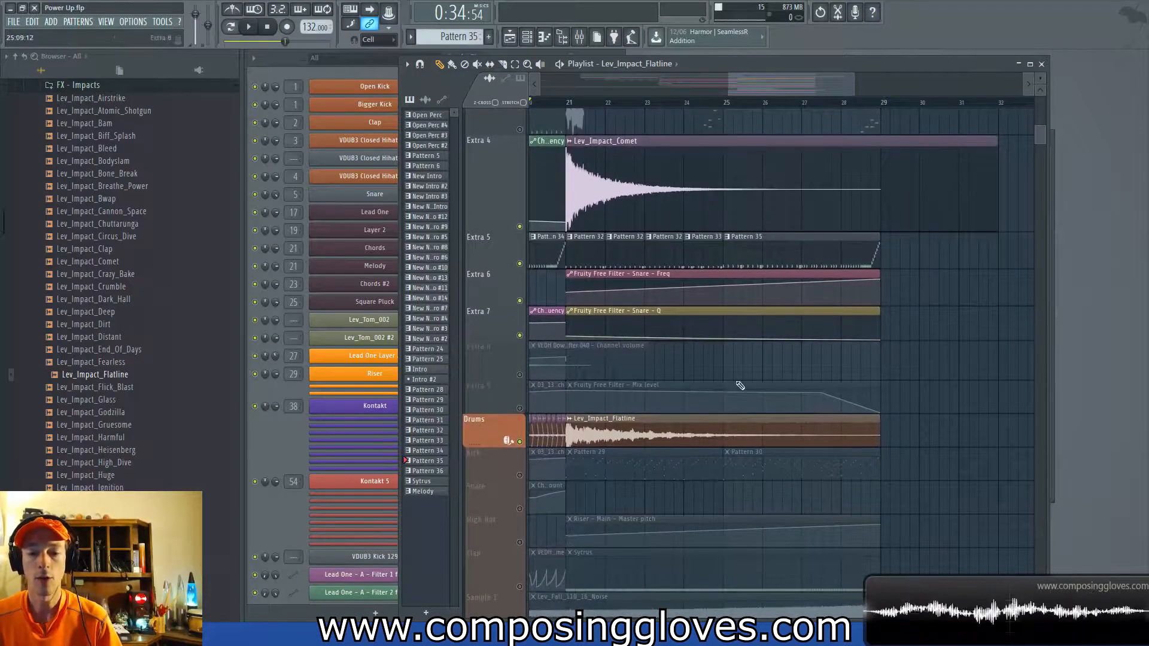
pyautogui.scroll(1, 639, 257)
pyautogui.hscroll(-1, 598, 197)
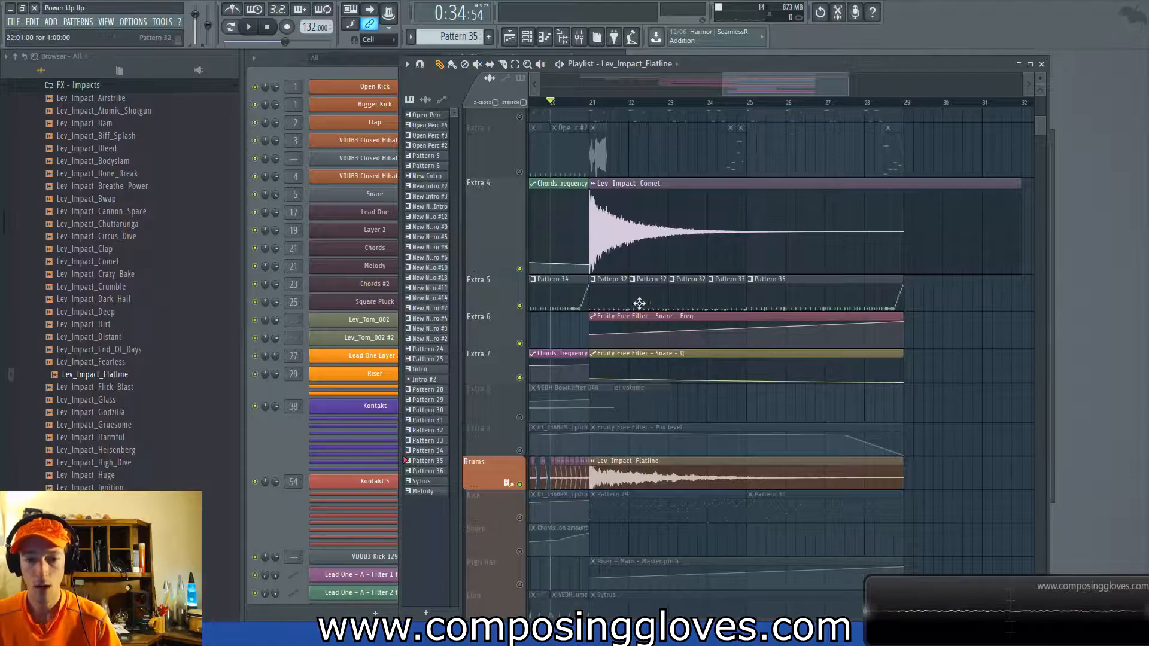
pyautogui.scroll(-1, 638, 303)
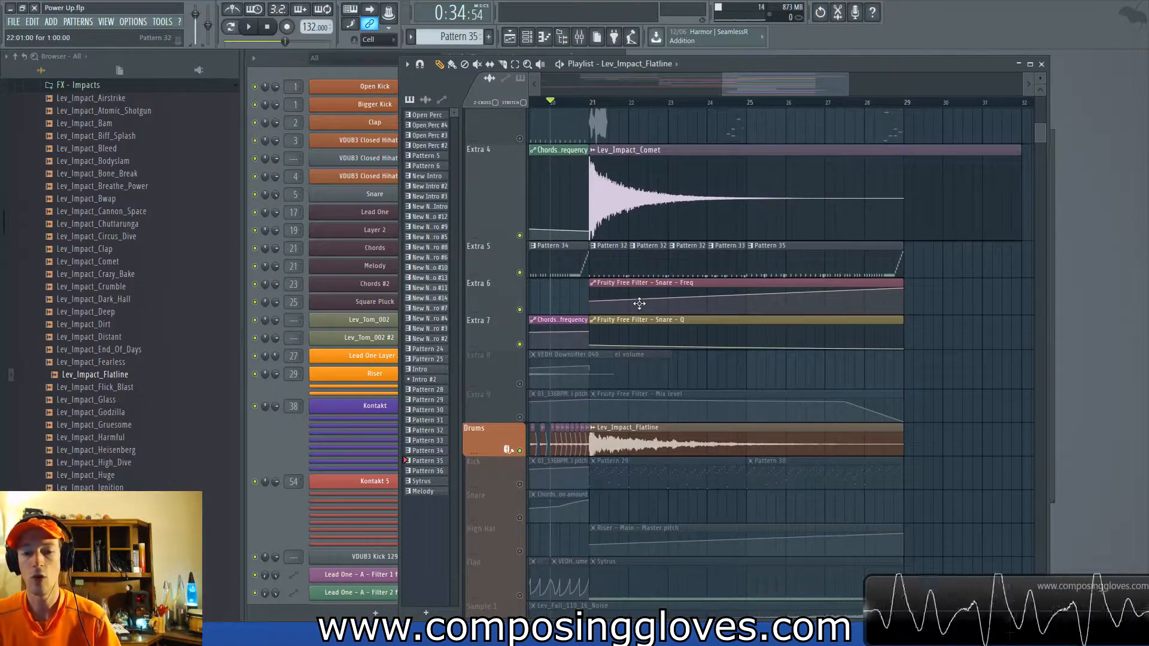
pyautogui.scroll(4, 625, 328)
pyautogui.moveTo(596, 340); pyautogui.dragTo(726, 338)
pyautogui.scroll(-4, 685, 329)
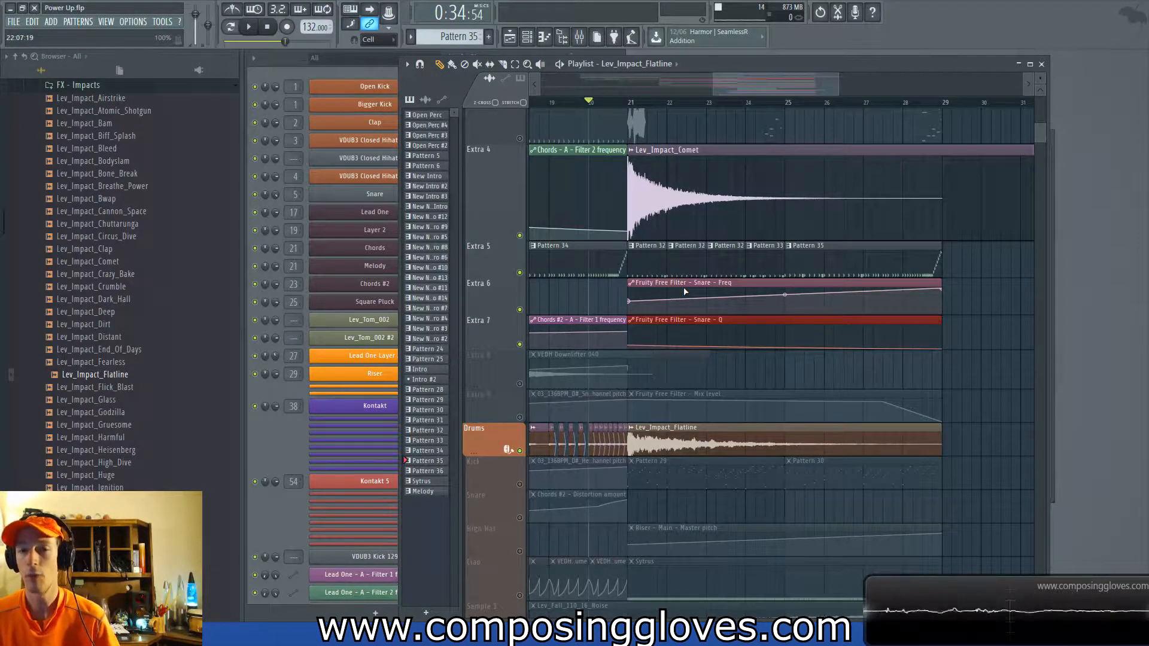
# Select the Pattern 32 to Pattern 35 snare clips on Extra 5 and the snare filter Freq automation beneath them.
pyautogui.moveTo(631, 244); pyautogui.dragTo(957, 275)
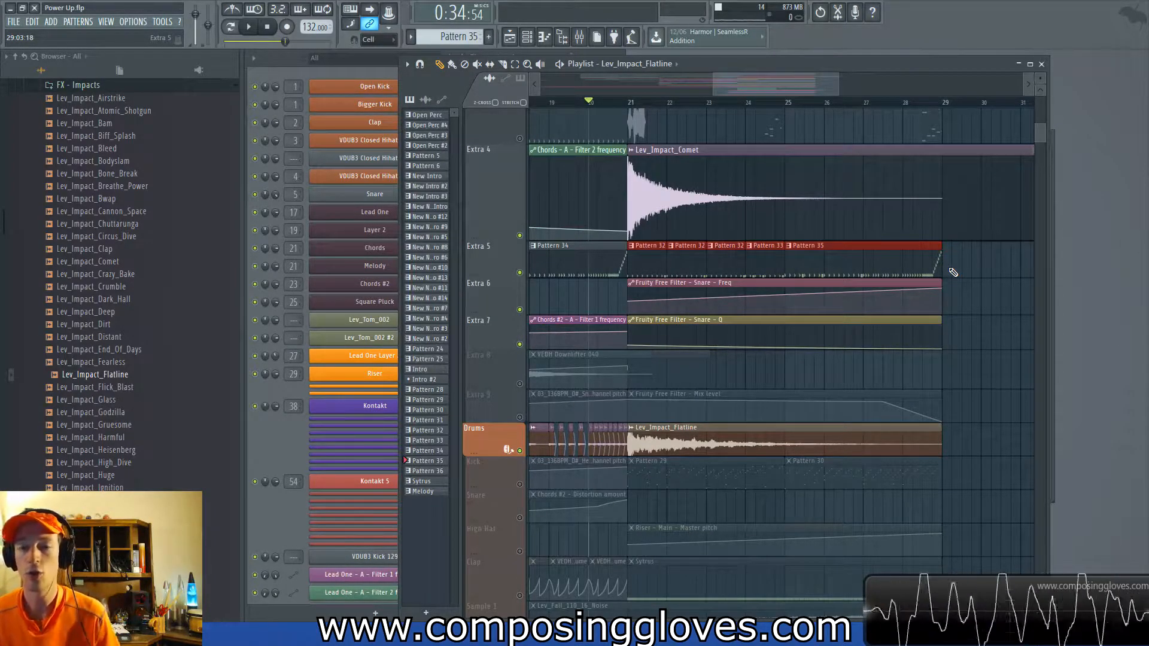
pyautogui.moveTo(672, 293); pyautogui.dragTo(774, 309)
pyautogui.scroll(2, 696, 289)
pyautogui.moveTo(698, 289); pyautogui.dragTo(647, 296)
pyautogui.scroll(-2, 647, 296)
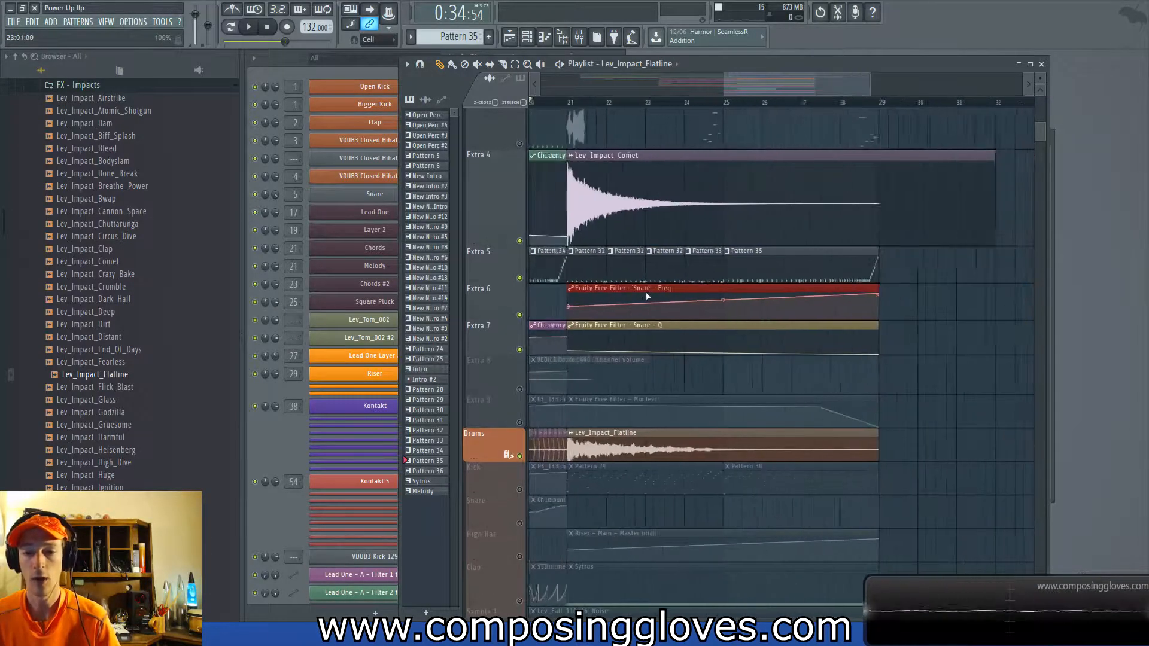
pyautogui.scroll(-1, 647, 296)
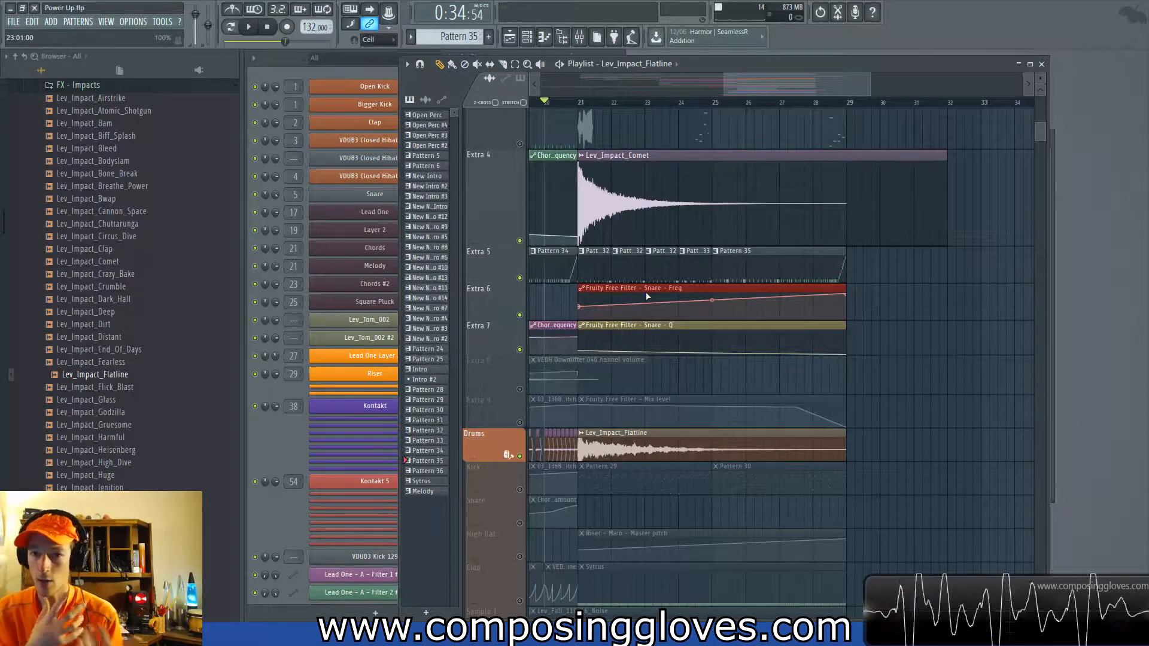
# Unmute the Extra 9 track with the filter Mix level automation and select the snare filter Freq and Q clips.
pyautogui.click(622, 335)
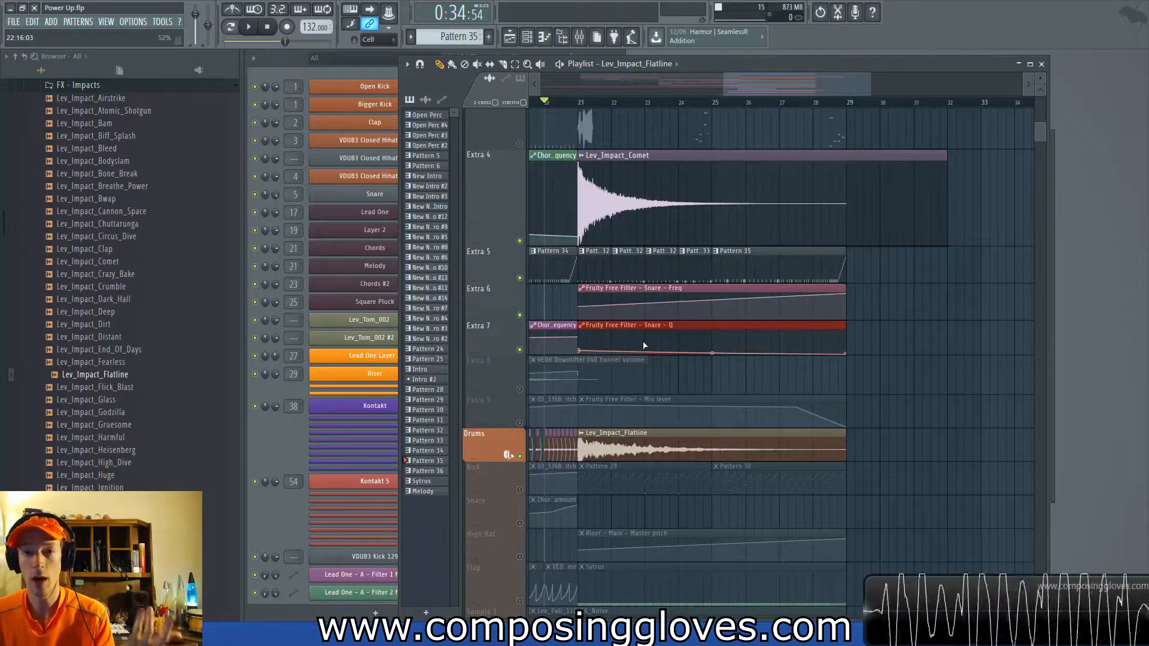
pyautogui.moveTo(861, 346); pyautogui.dragTo(806, 346)
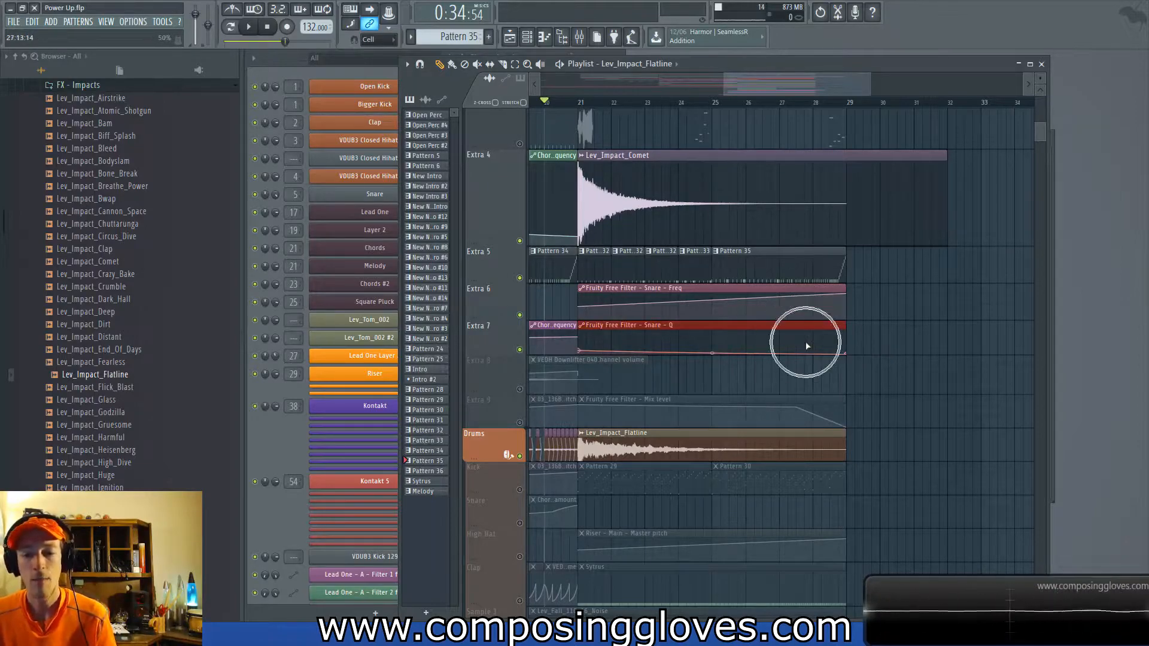
pyautogui.click(525, 423)
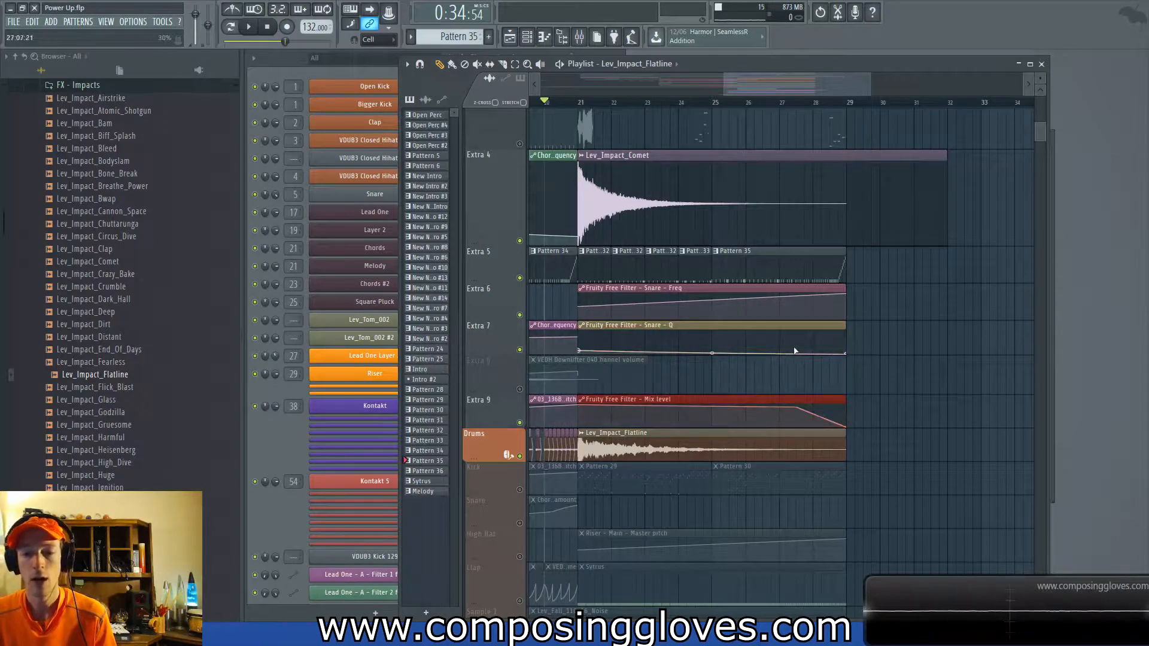
pyautogui.moveTo(786, 306); pyautogui.dragTo(806, 342)
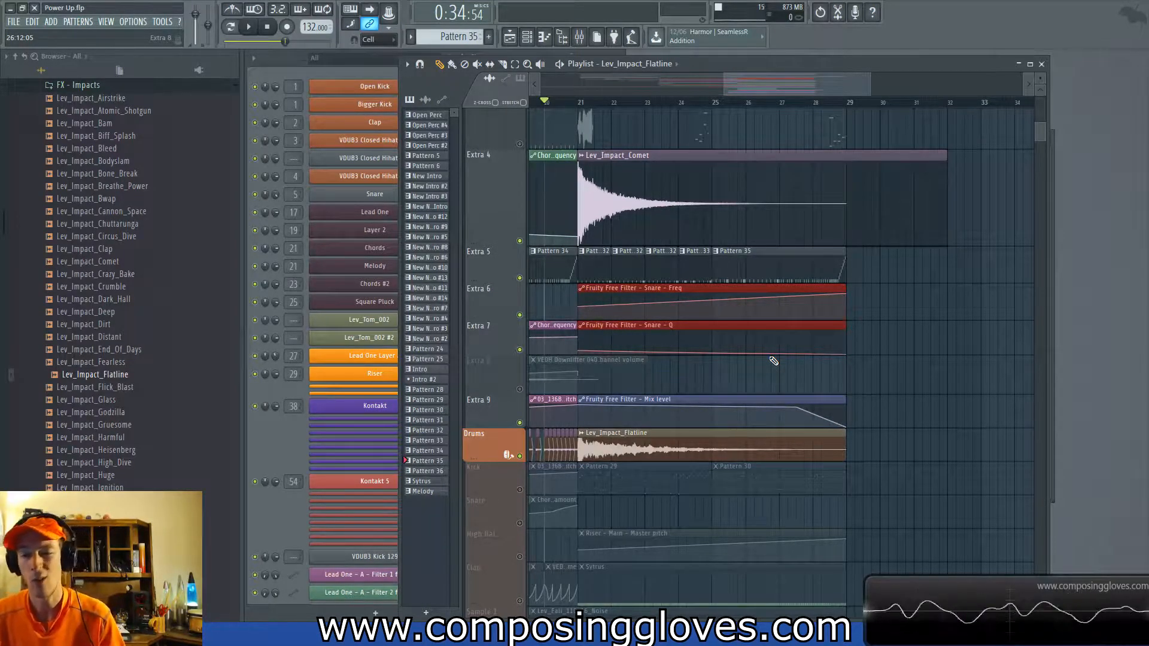
# Clear the clip selection and play the filtered snare build-up from bar 21.
pyautogui.moveTo(707, 323); pyautogui.dragTo(741, 343)
pyautogui.keyDown('ctrl'); pyautogui.click(691, 378); pyautogui.keyUp('ctrl')
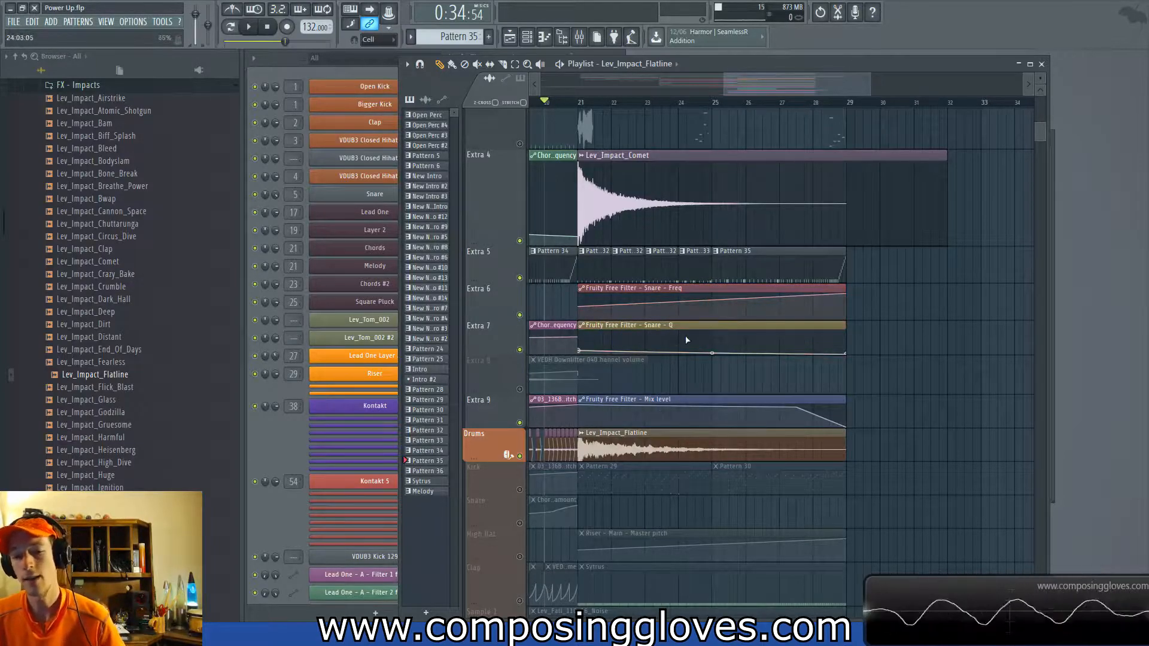
pyautogui.click(586, 113)
pyautogui.press('space')
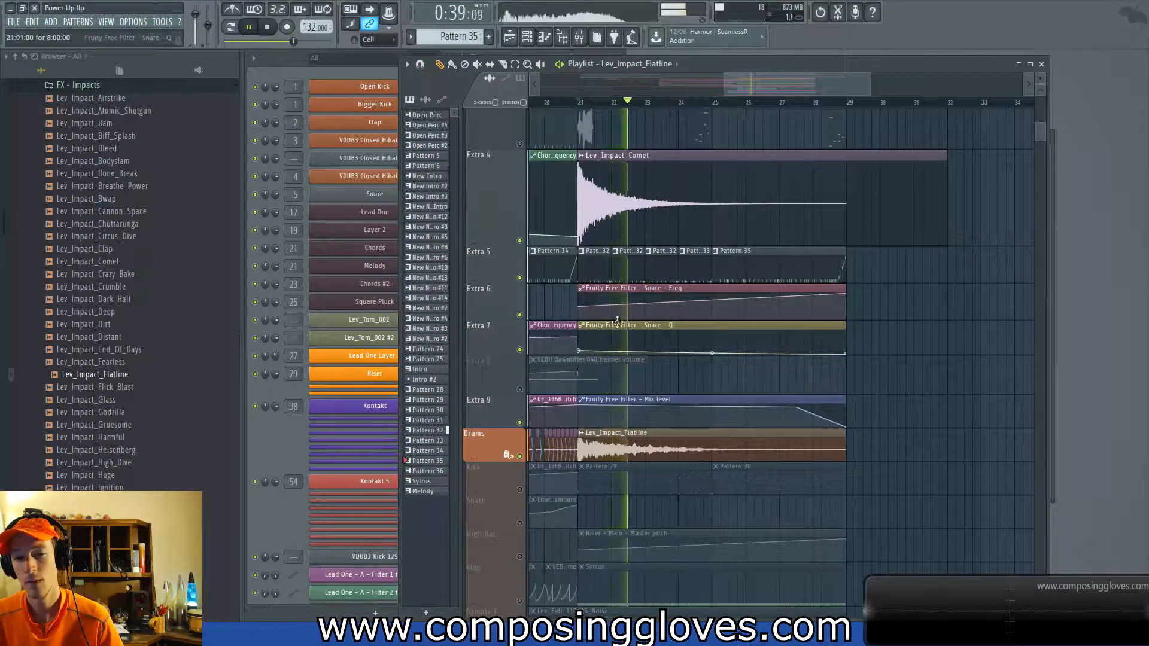
pyautogui.press('space')
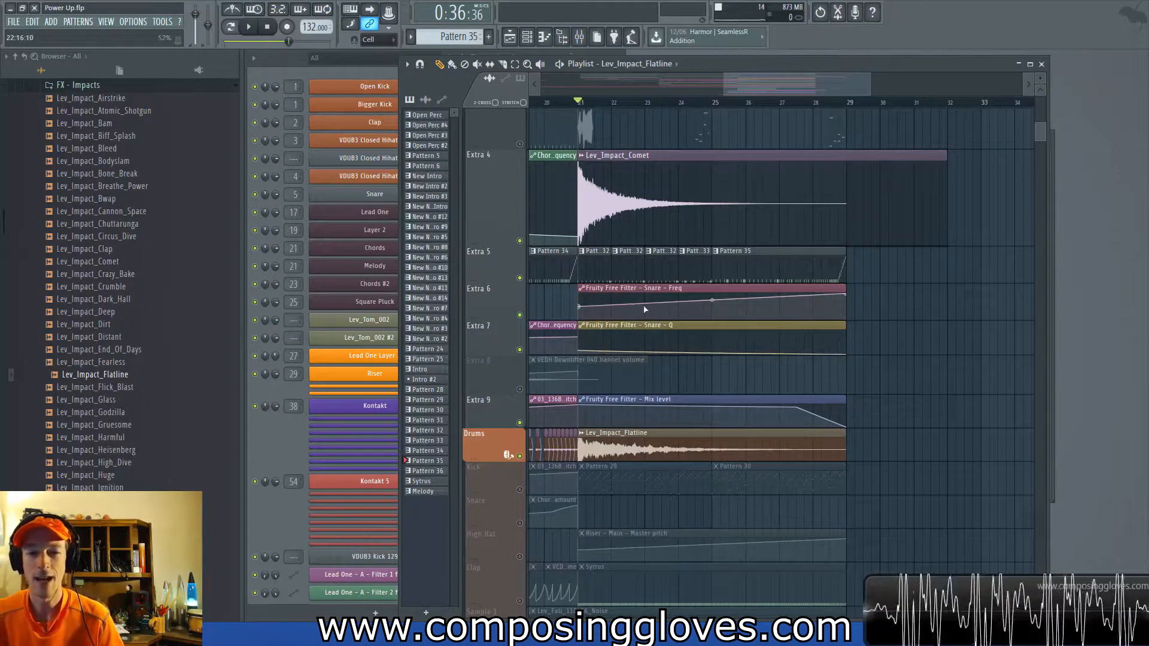
# Unmute the Sample 1 track that holds the Lev_Fall_110_16_Noise clip.
pyautogui.scroll(3, 647, 307)
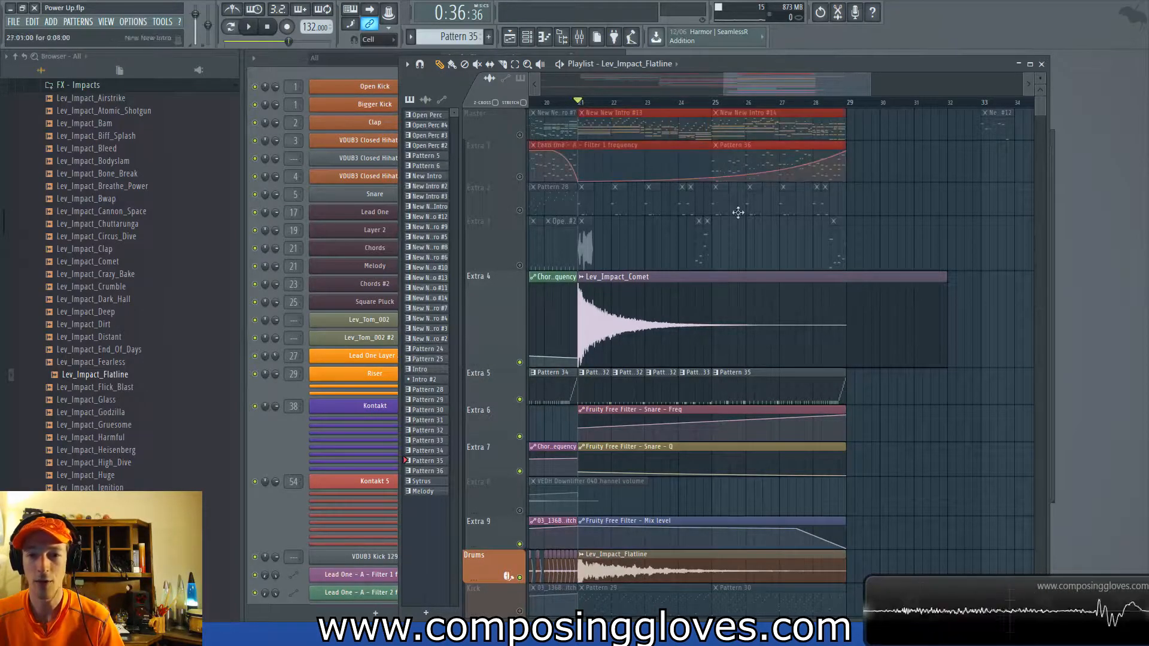
pyautogui.scroll(-5, 688, 293)
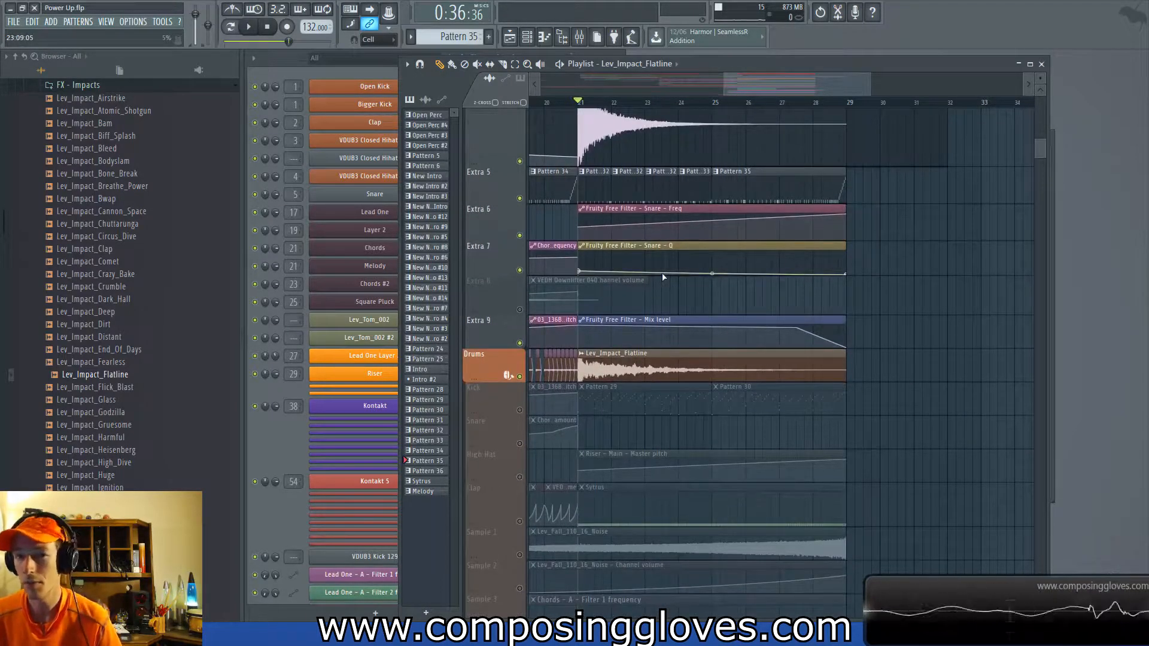
pyautogui.scroll(5, 663, 277)
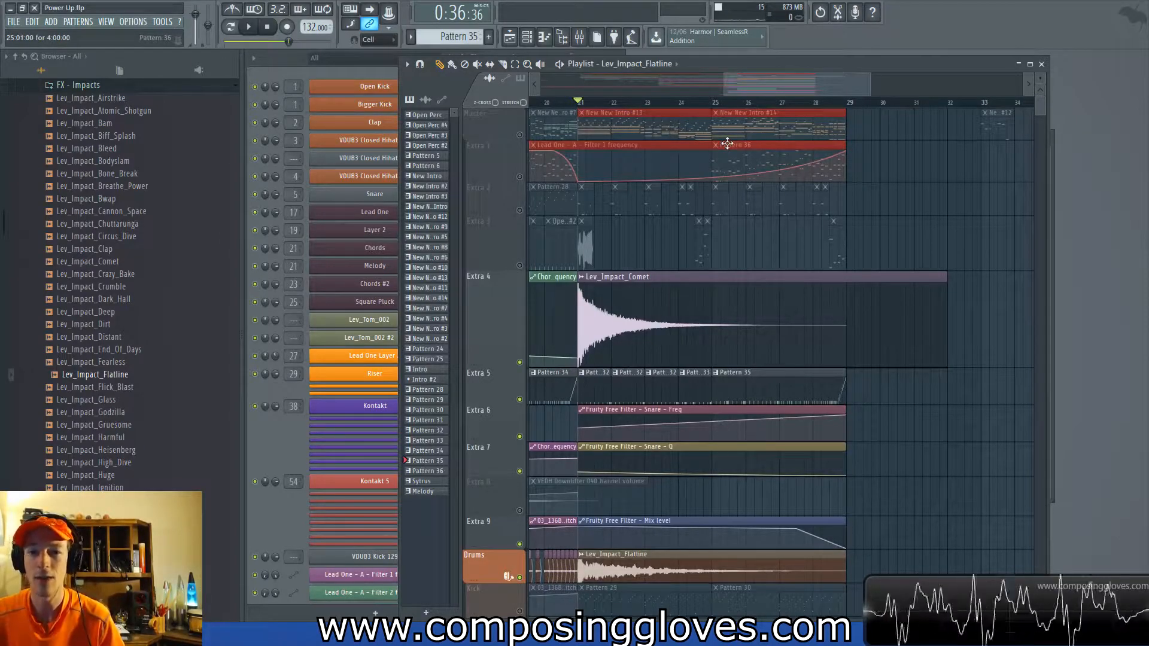
pyautogui.scroll(-5, 727, 144)
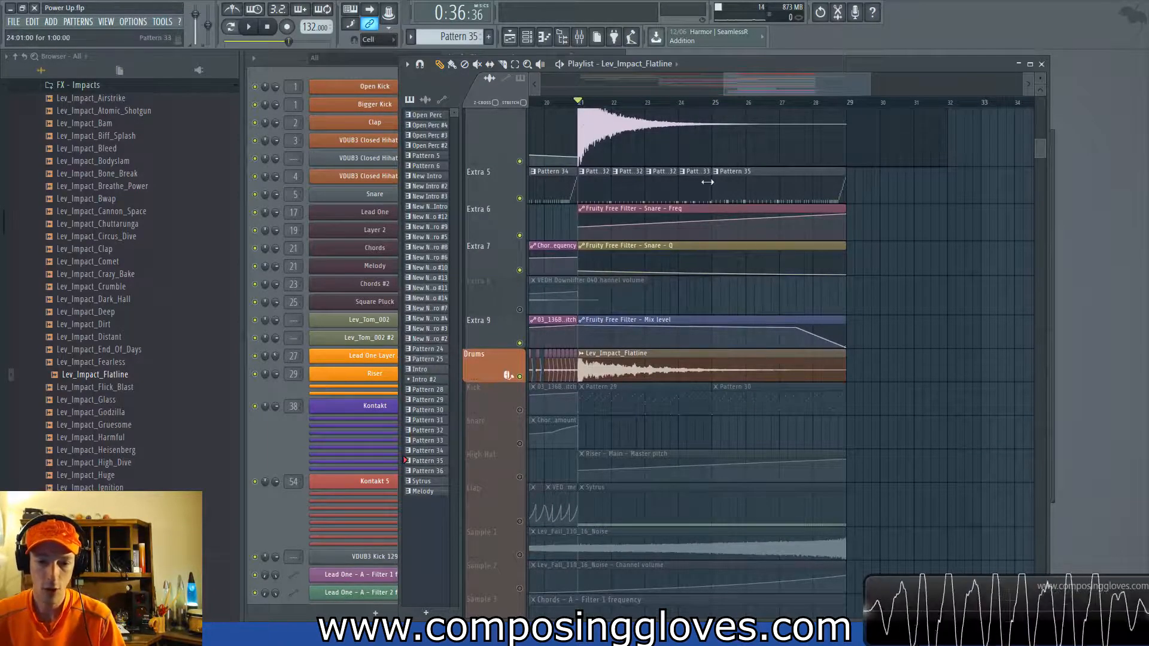
pyautogui.scroll(-4, 714, 188)
pyautogui.click(520, 421)
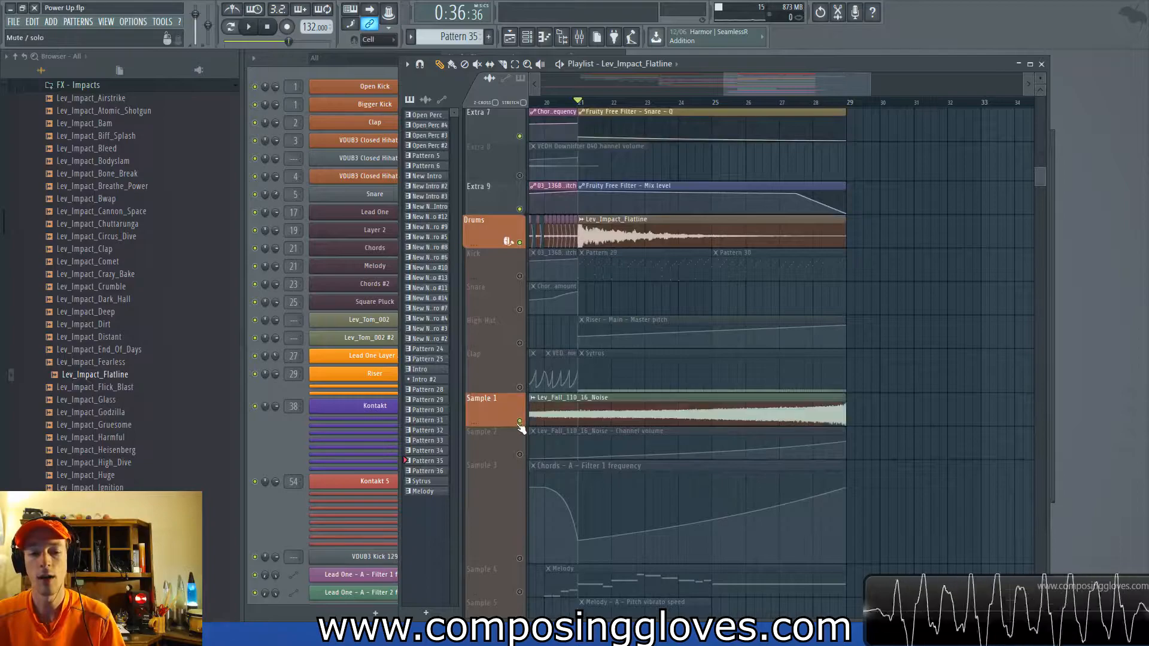
# Unmute the Sample 2 track with the noise Channel volume automation and play the arrangement from about bar 19.
pyautogui.moveTo(625, 467); pyautogui.dragTo(750, 364)
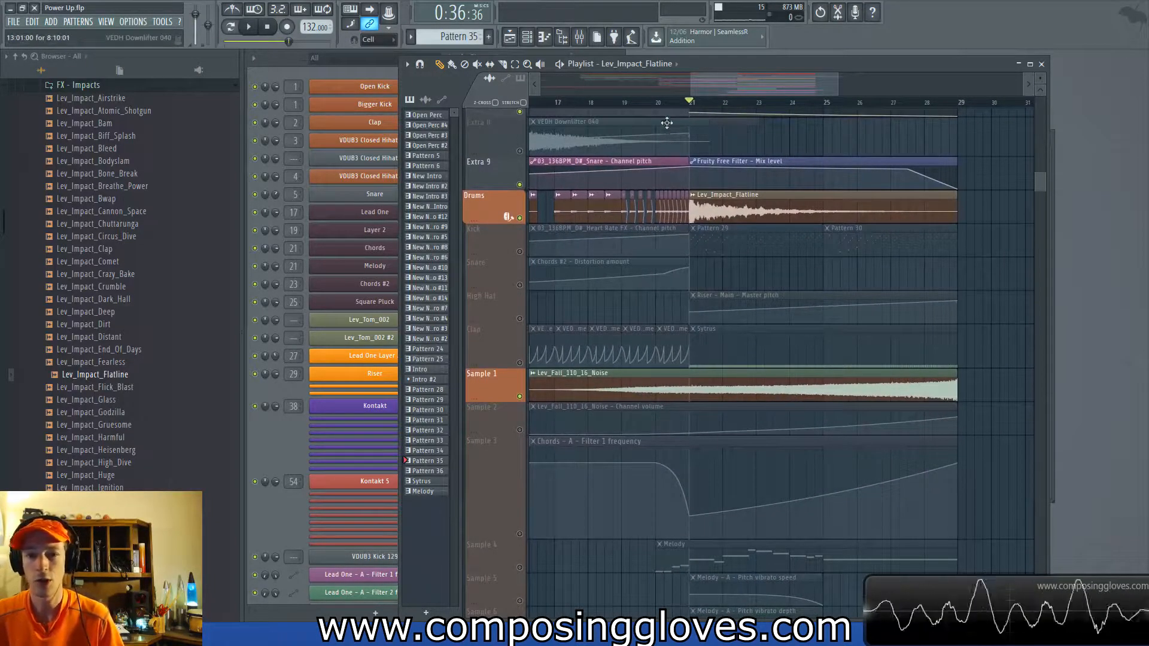
pyautogui.click(657, 105)
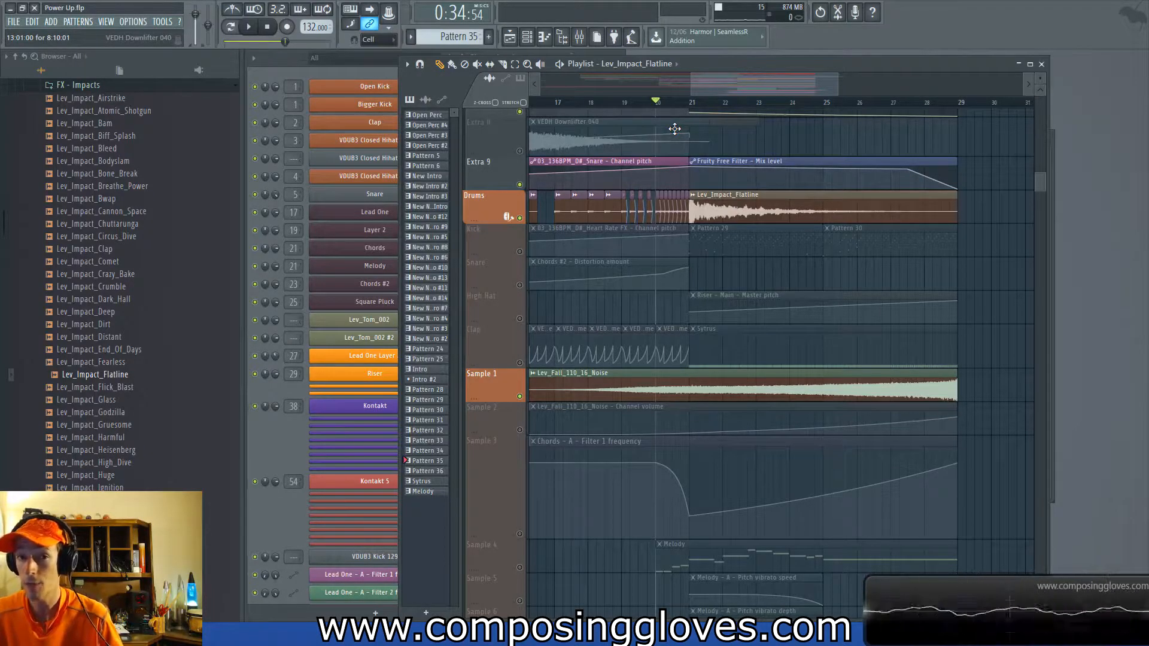
pyautogui.click(622, 100)
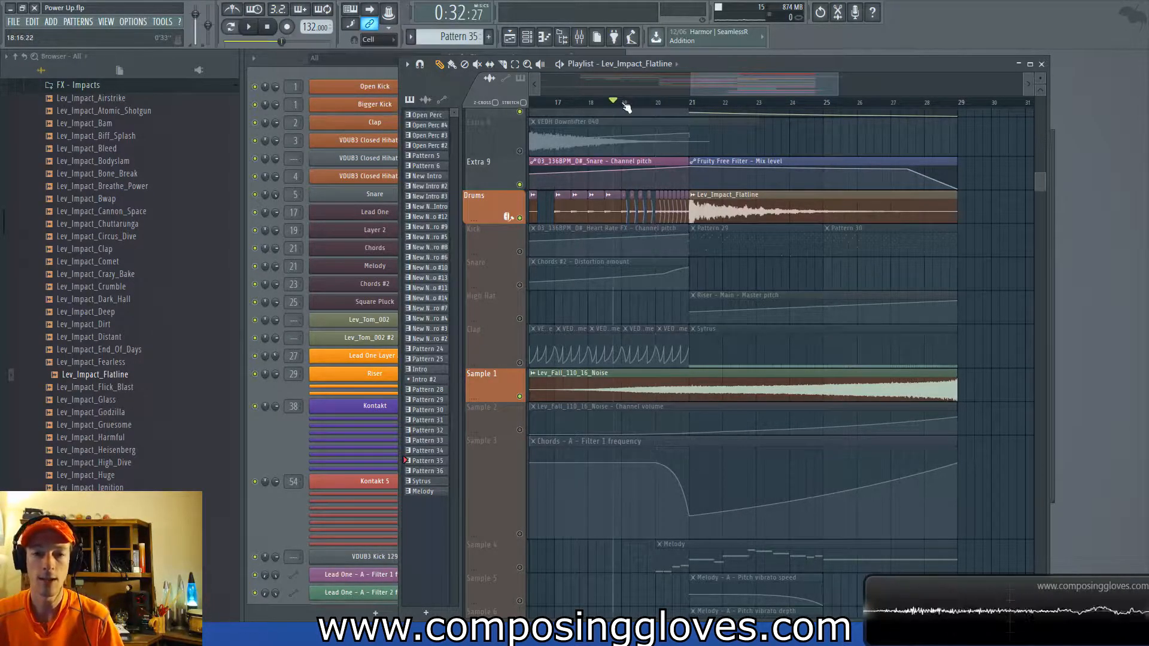
pyautogui.click(517, 427)
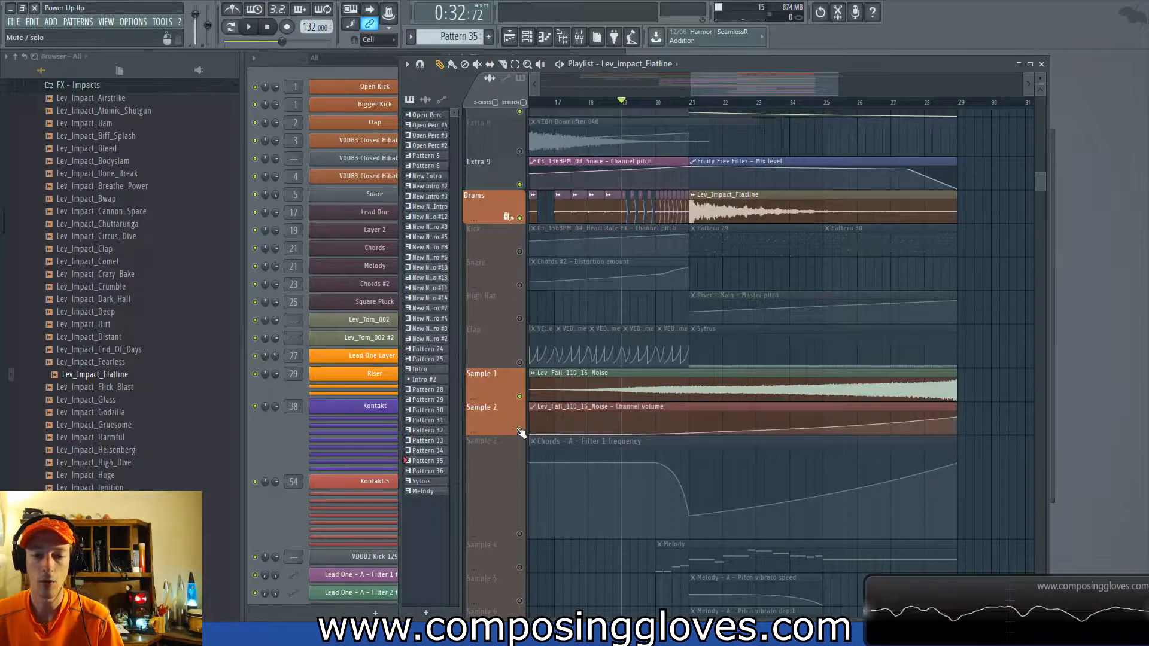
pyautogui.press('space')
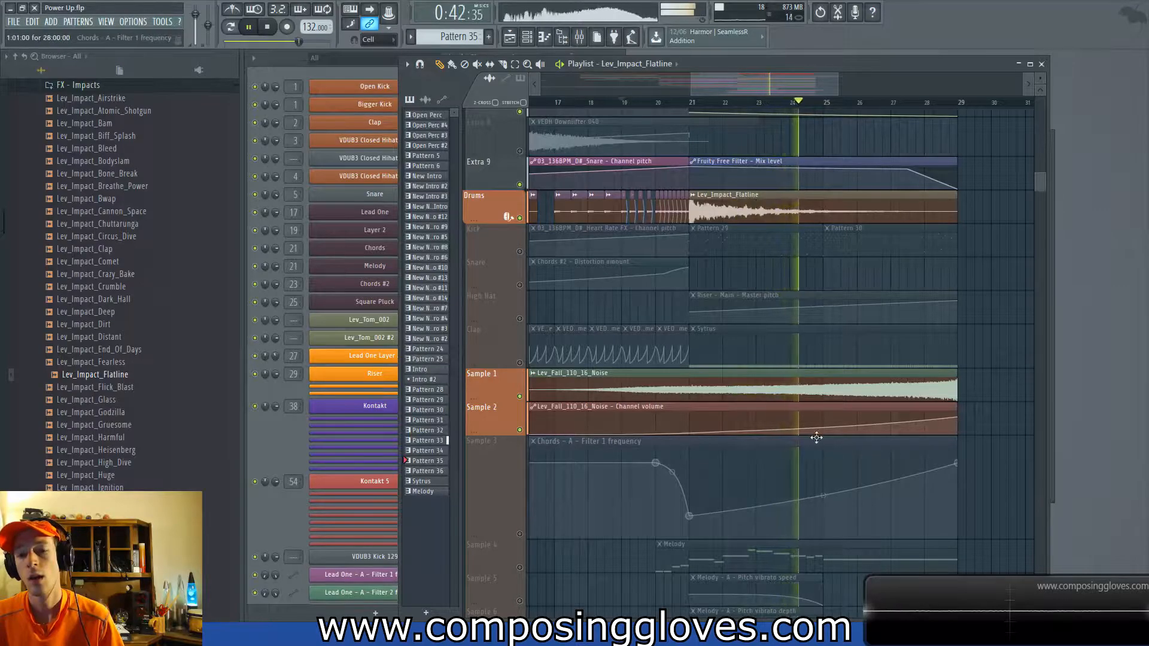
pyautogui.press('space')
# Enlarge the Sample 2 track and examine the Lev_Fall_110_16_Noise Channel volume curve between bars 18 and 25.
pyautogui.scroll(3, 718, 437)
pyautogui.scroll(2, 719, 437)
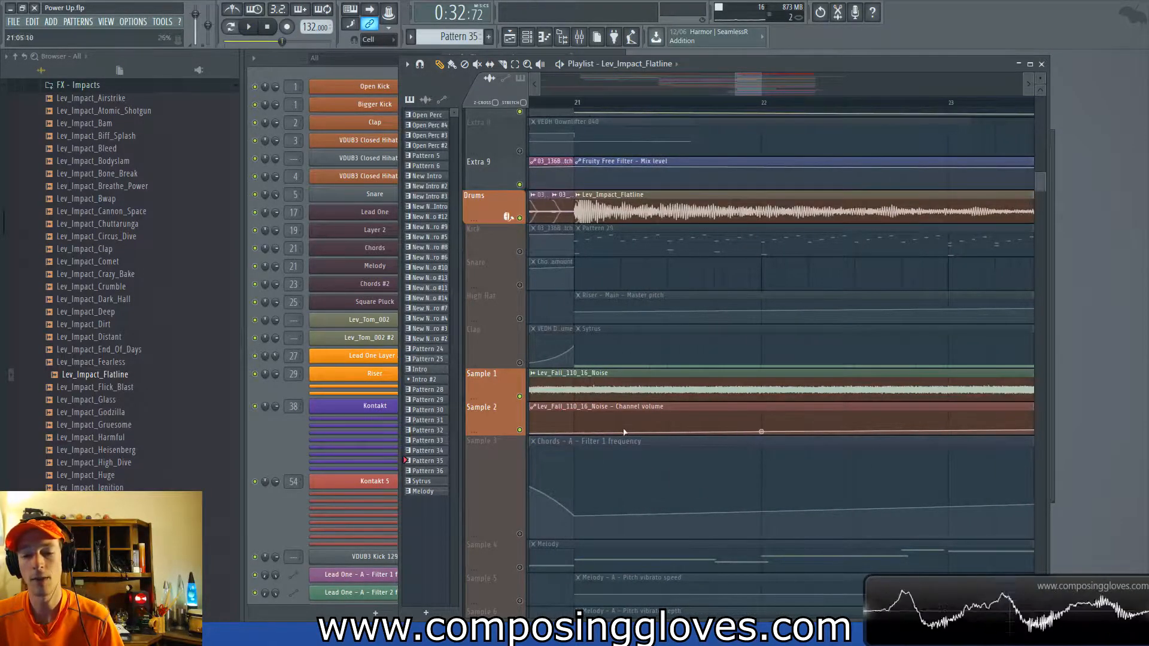
pyautogui.moveTo(482, 433); pyautogui.dragTo(480, 614)
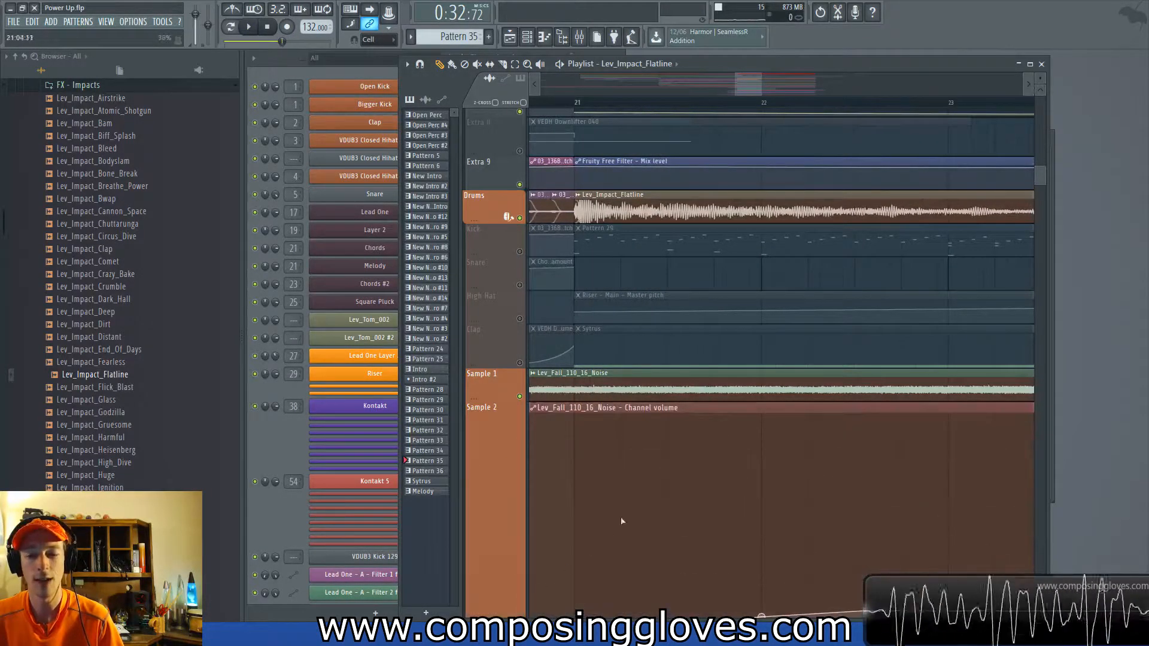
pyautogui.scroll(-3, 610, 531)
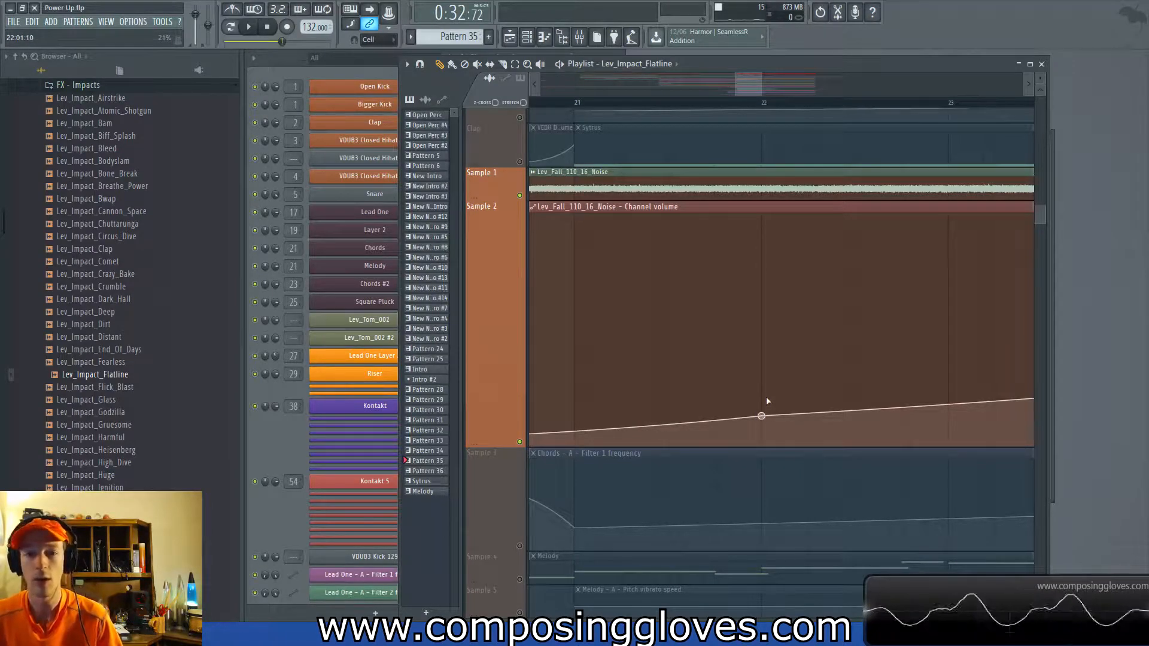
pyautogui.scroll(-3, 594, 416)
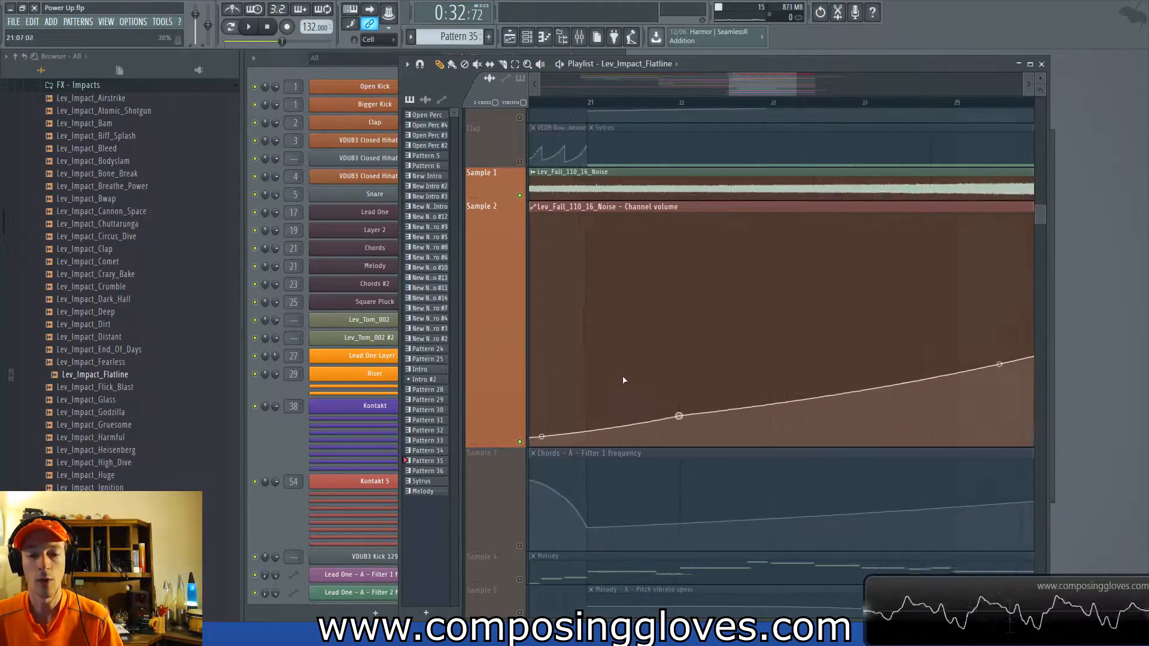
pyautogui.moveTo(716, 393); pyautogui.dragTo(746, 391)
pyautogui.moveTo(576, 430); pyautogui.dragTo(687, 444)
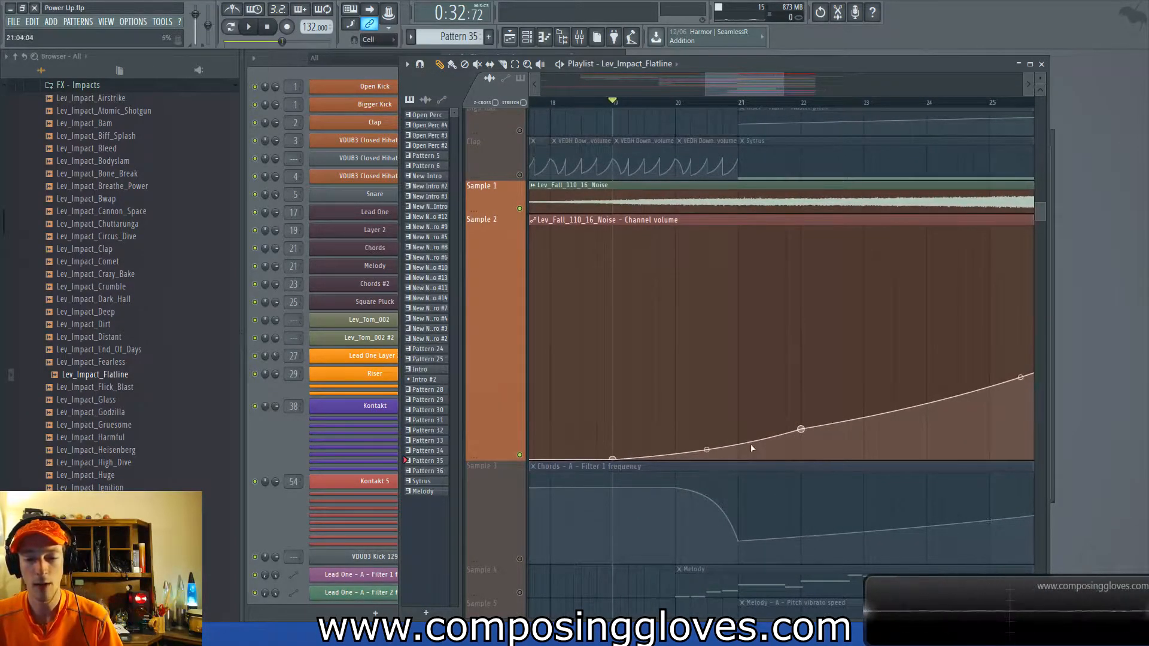
# Check the tracks above the noise volume automation between bars 21 and 28, and unmute all playlist tracks.
pyautogui.scroll(-5, 726, 455)
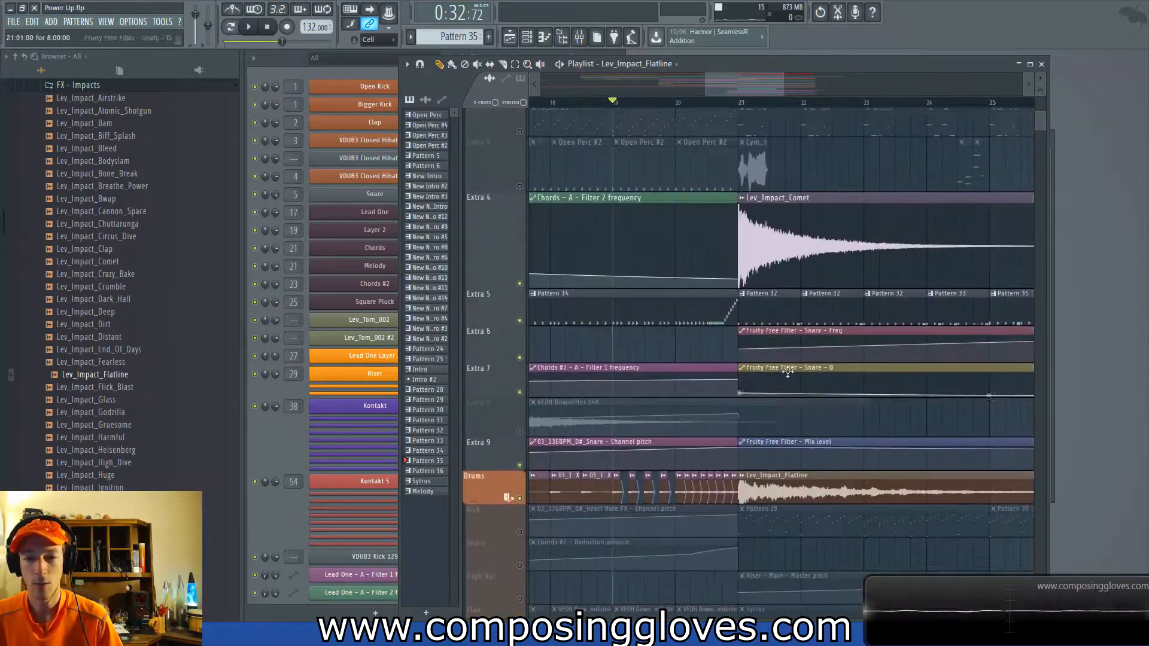
pyautogui.moveTo(799, 323); pyautogui.dragTo(606, 428)
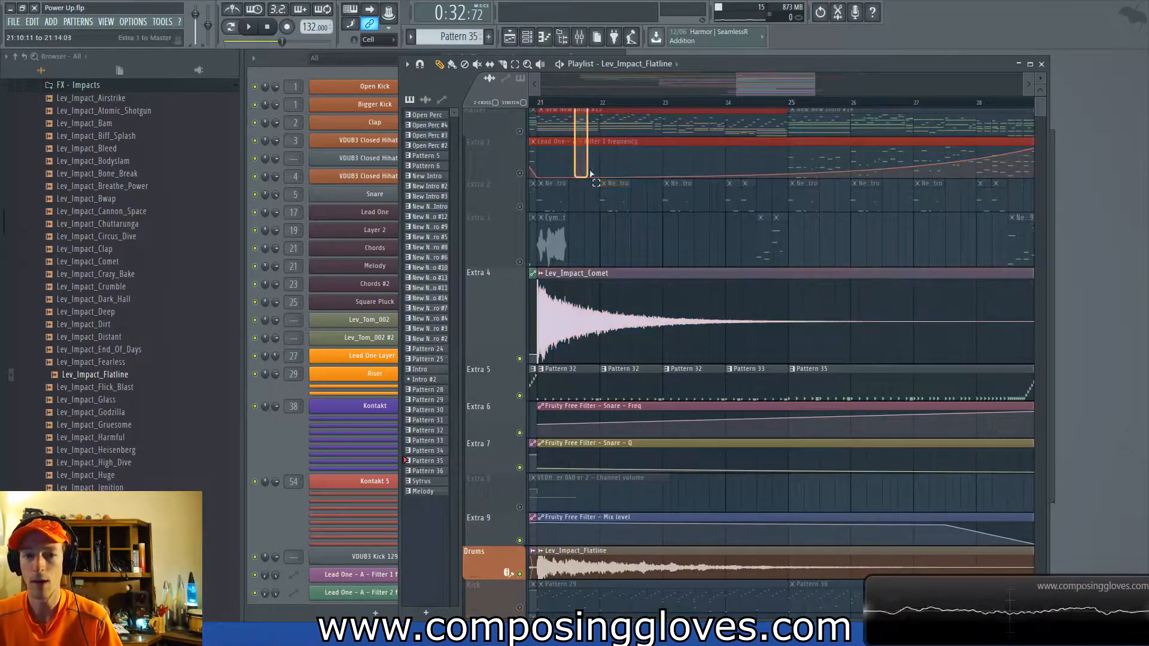
pyautogui.scroll(-5, 594, 231)
pyautogui.scroll(-8, 601, 242)
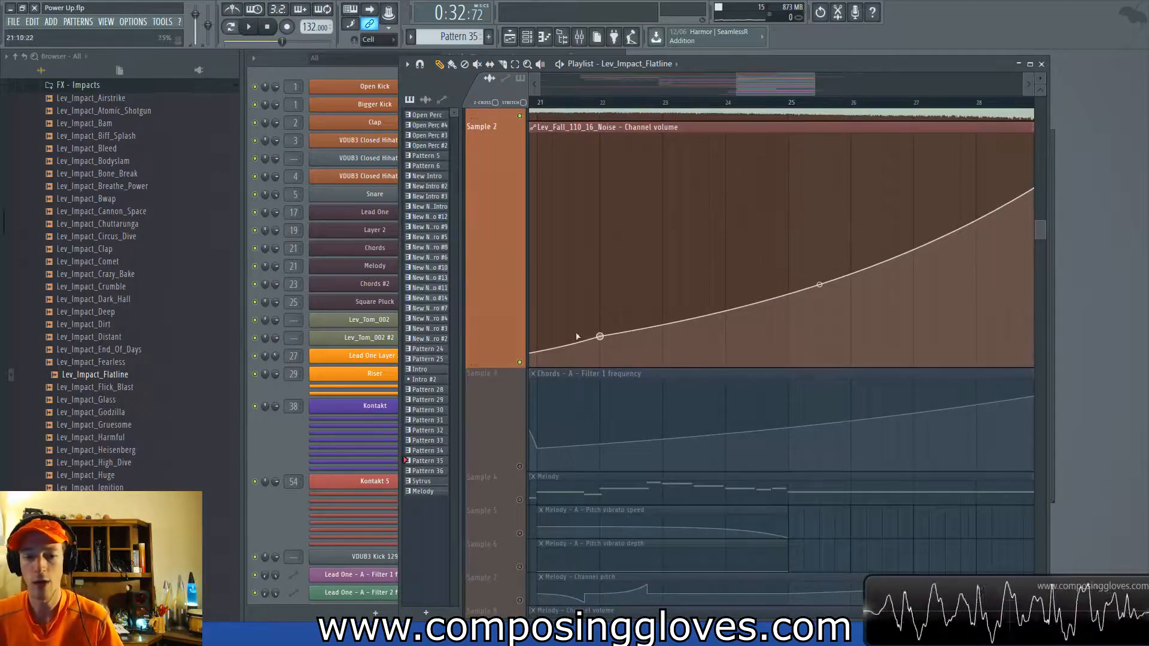
pyautogui.rightClick(520, 362)
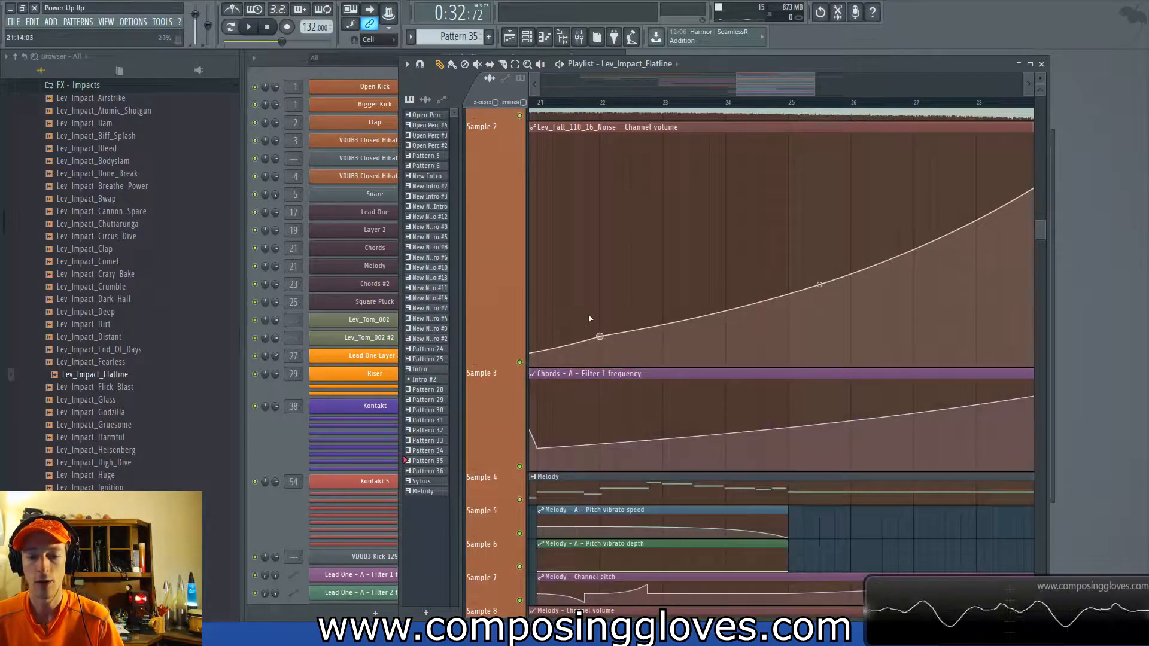
# Mute the Extra 1, Extra 2 and Extra 3 tracks in the playlist.
pyautogui.scroll(15, 593, 318)
pyautogui.scroll(-5, 651, 310)
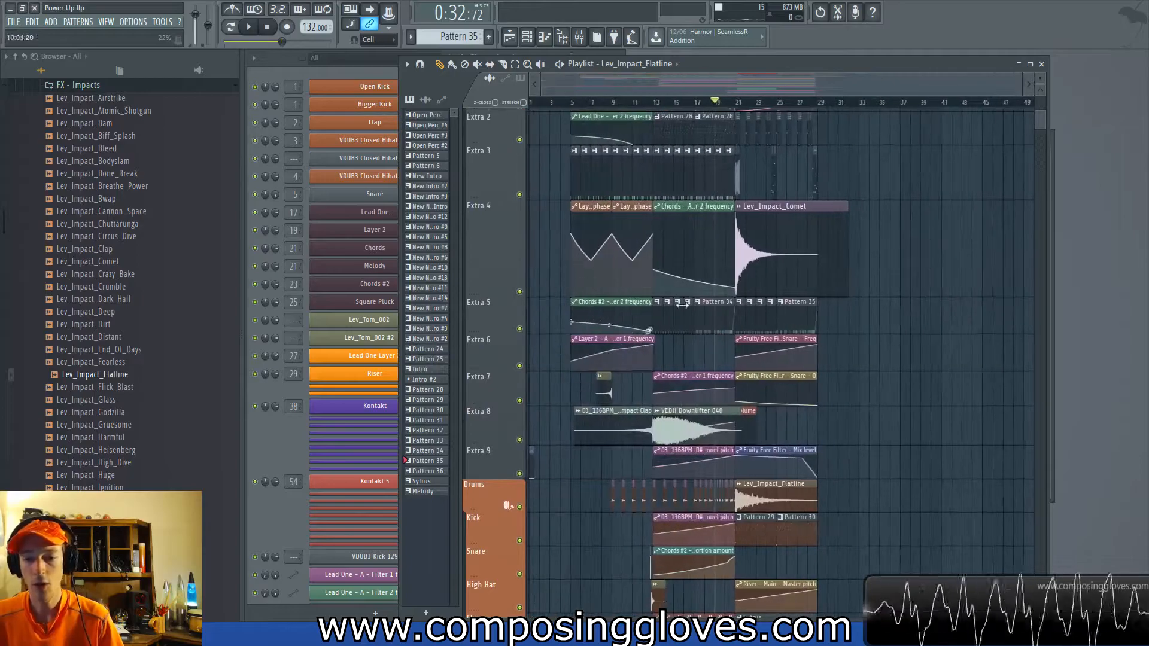
pyautogui.scroll(-4, 849, 335)
pyautogui.scroll(3, 799, 397)
pyautogui.moveTo(789, 403); pyautogui.dragTo(717, 554)
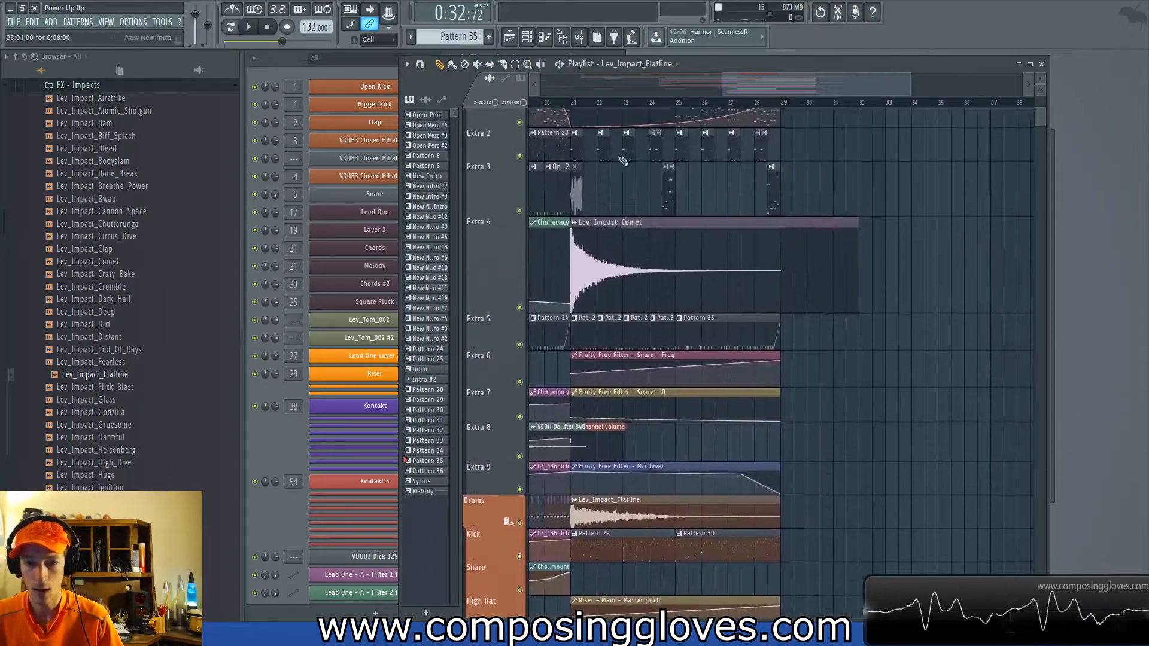
pyautogui.click(519, 122)
pyautogui.click(519, 156)
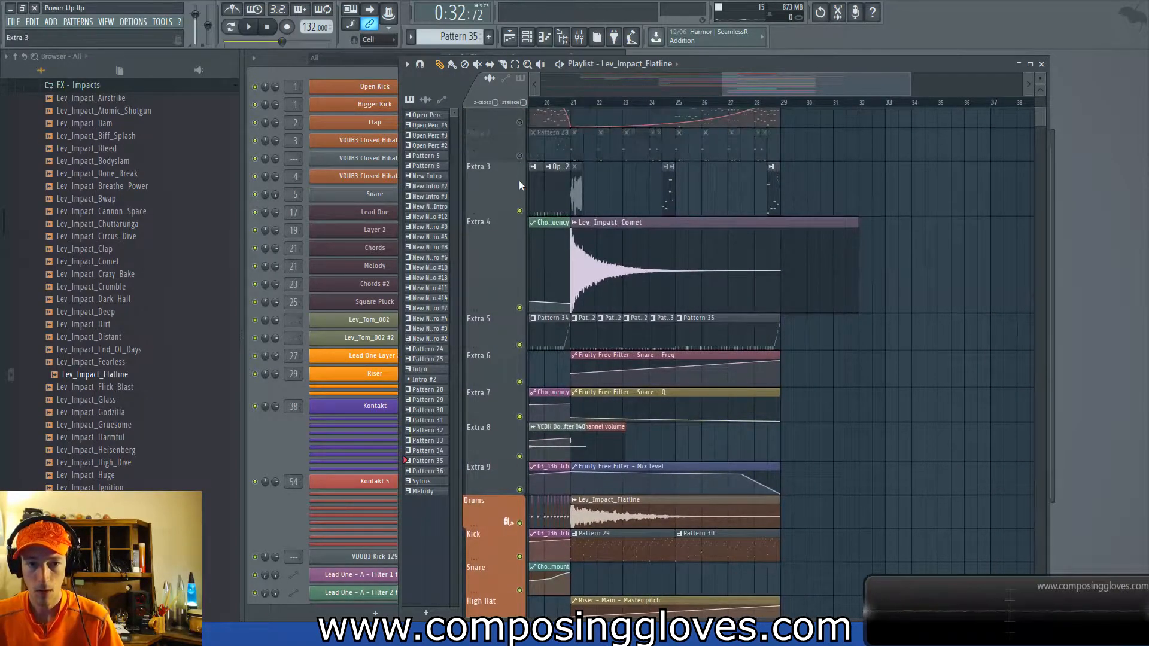
# Reduce the height of the Sample 2 track and return to the Master track of the arrangement.
pyautogui.scroll(-10, 751, 216)
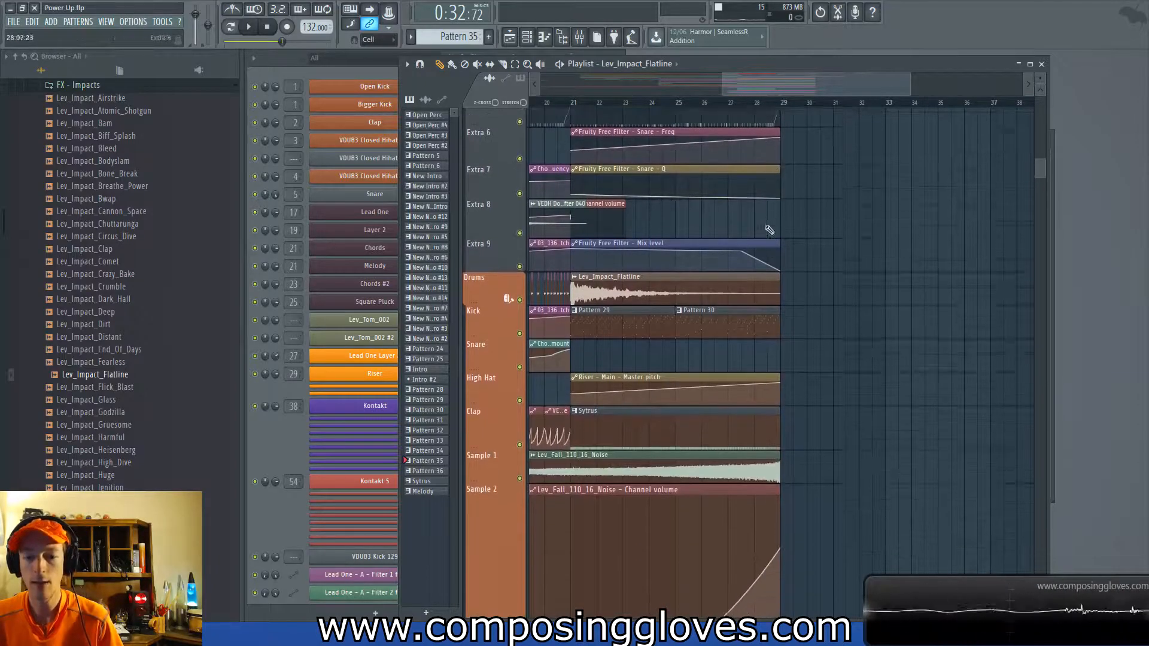
pyautogui.scroll(-8, 759, 239)
pyautogui.moveTo(487, 278); pyautogui.dragTo(489, 136)
pyautogui.scroll(3, 504, 214)
pyautogui.moveTo(490, 305); pyautogui.dragTo(492, 250)
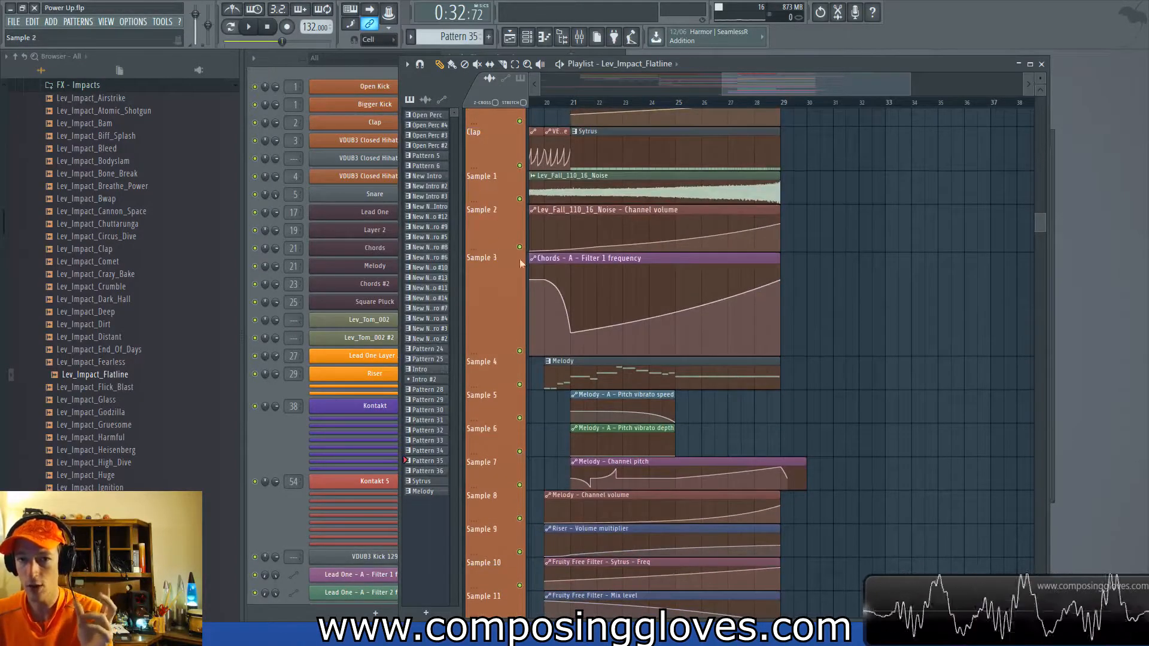
pyautogui.scroll(8, 669, 245)
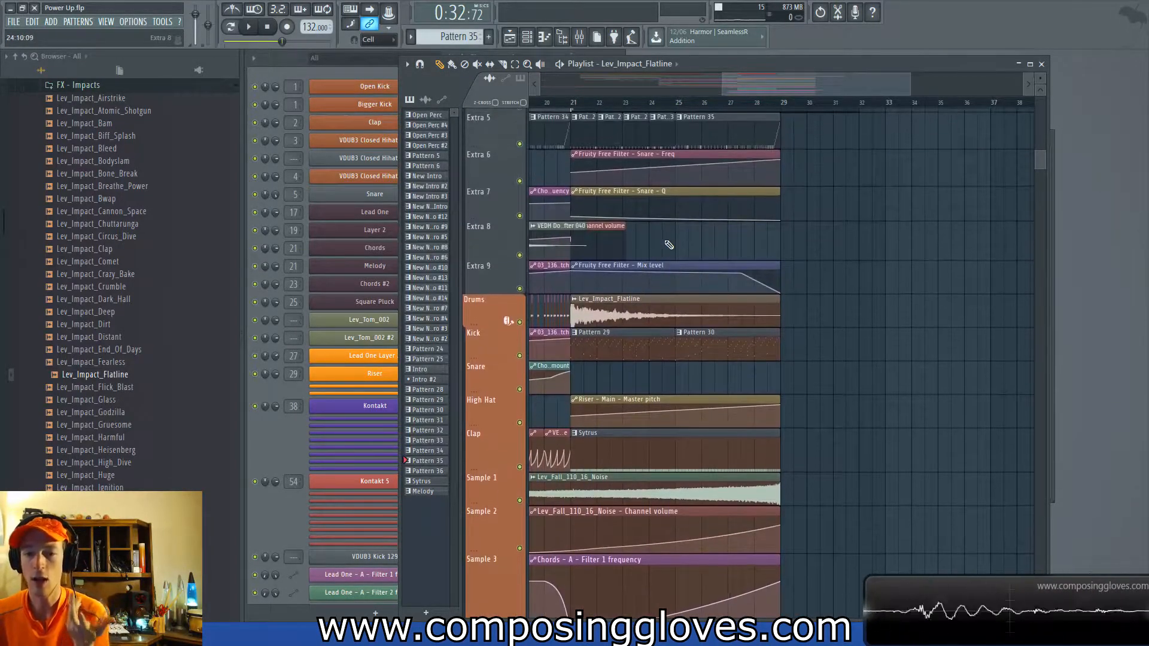
pyautogui.scroll(8, 669, 245)
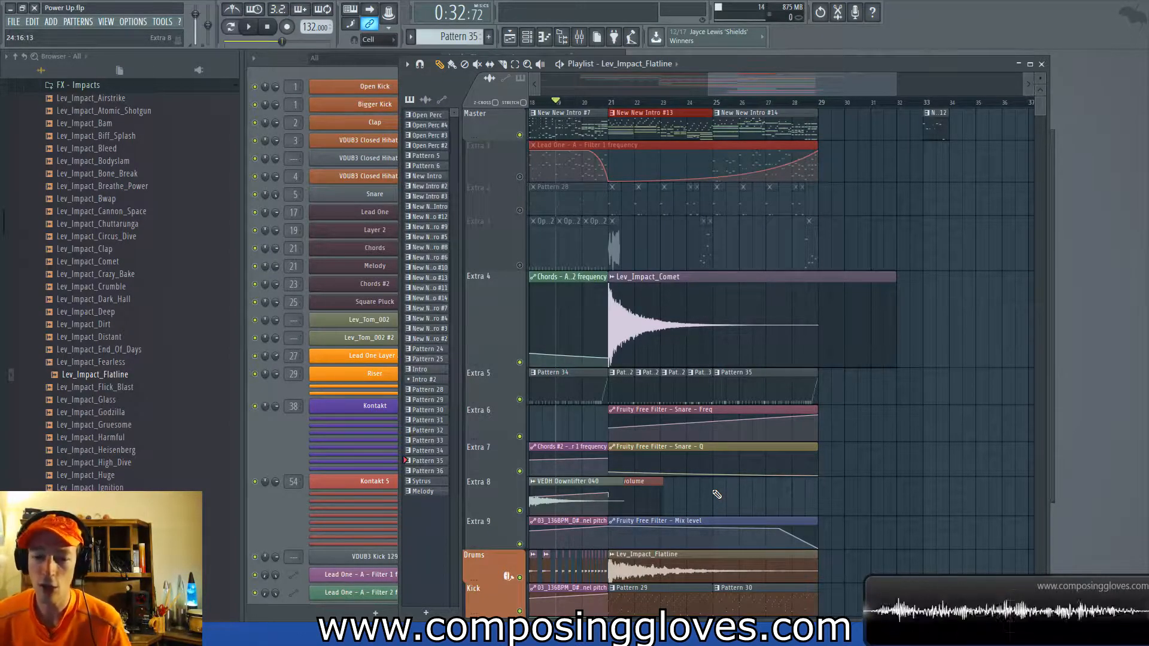
# Open the Riser channel's Sytrus synth, audition C4, inspect its OP 1 pitch envelope and FX settings, and close it.
pyautogui.scroll(-8, 692, 380)
pyautogui.doubleClick(693, 379)
pyautogui.click(421, 375)
pyautogui.moveTo(554, 172); pyautogui.dragTo(575, 147)
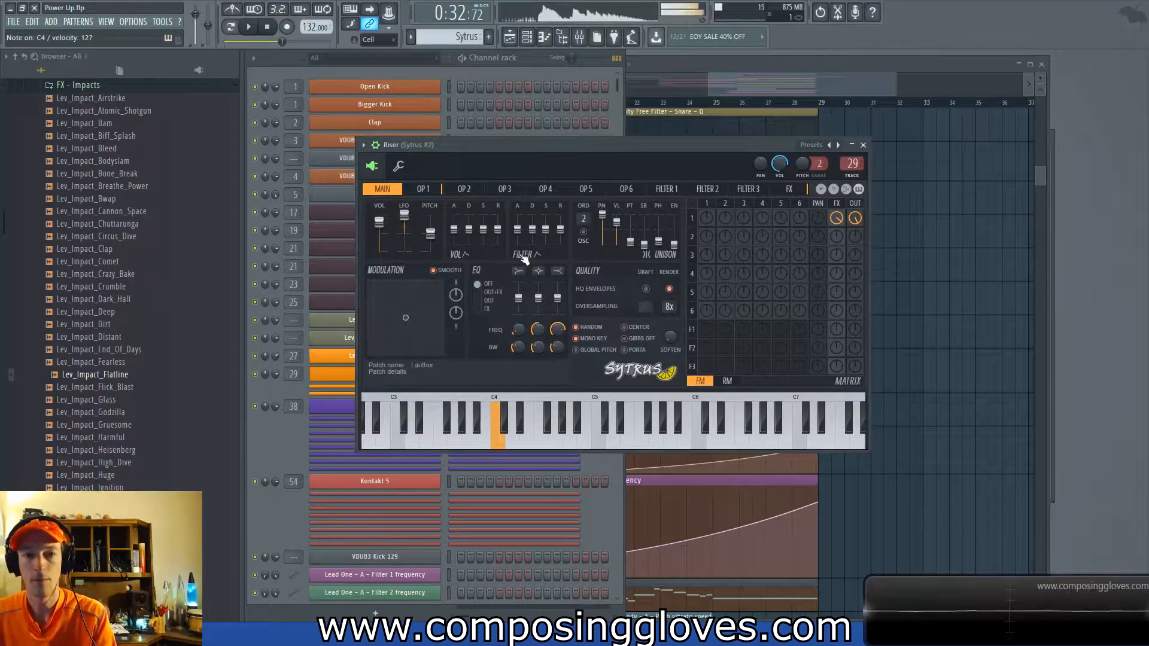
pyautogui.click(427, 190)
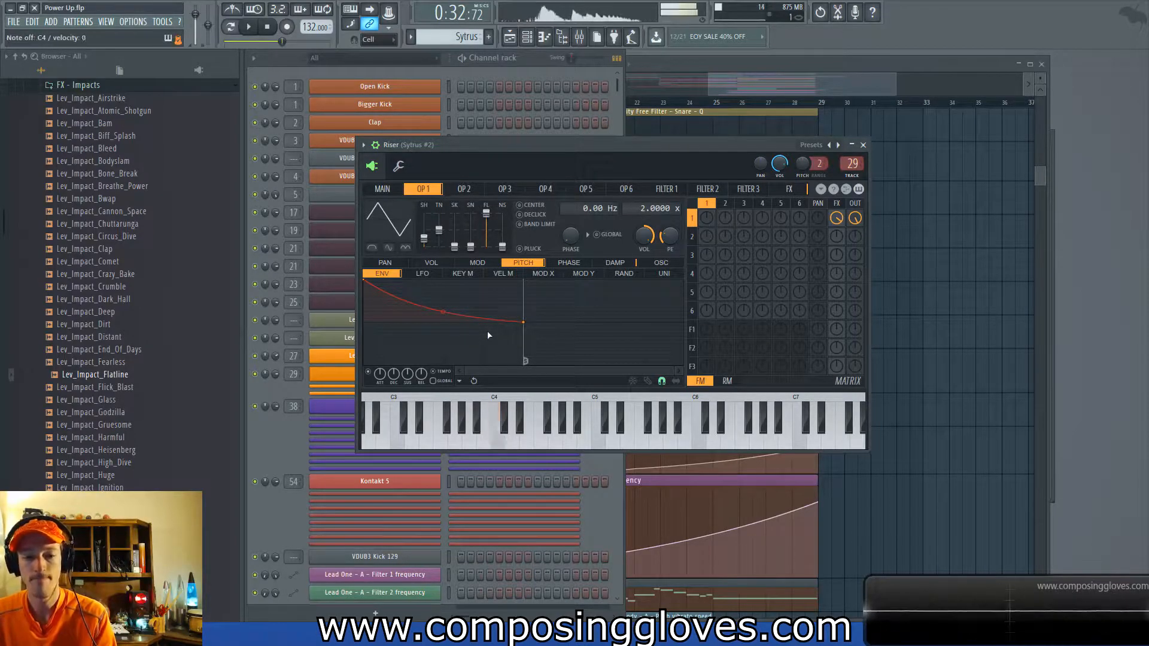
pyautogui.click(837, 218)
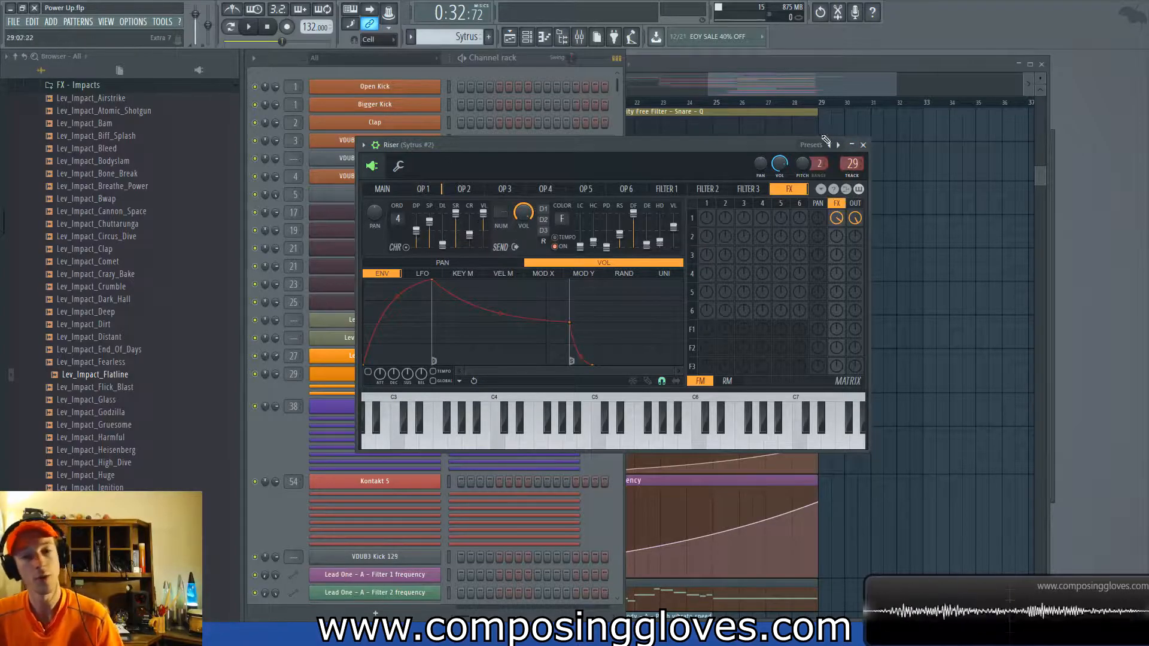
pyautogui.click(863, 145)
# Open the mixer, look over the tracks from Sytrus #2 back to Kick, and close it.
pyautogui.moveTo(774, 79); pyautogui.dragTo(767, 82)
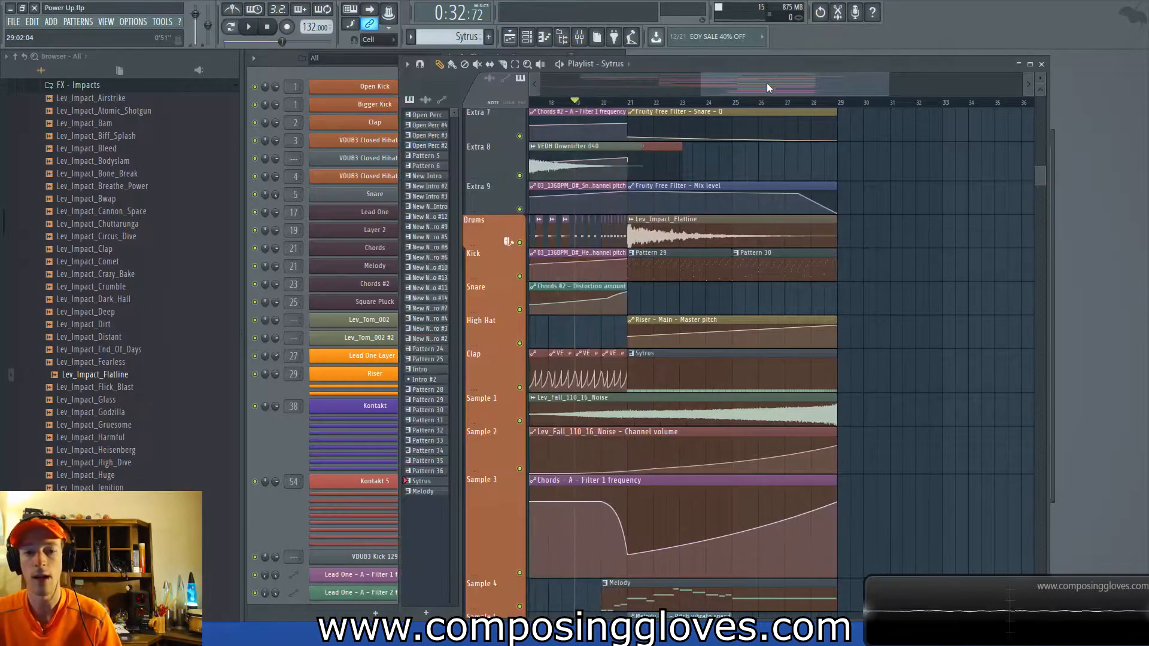
pyautogui.click(579, 36)
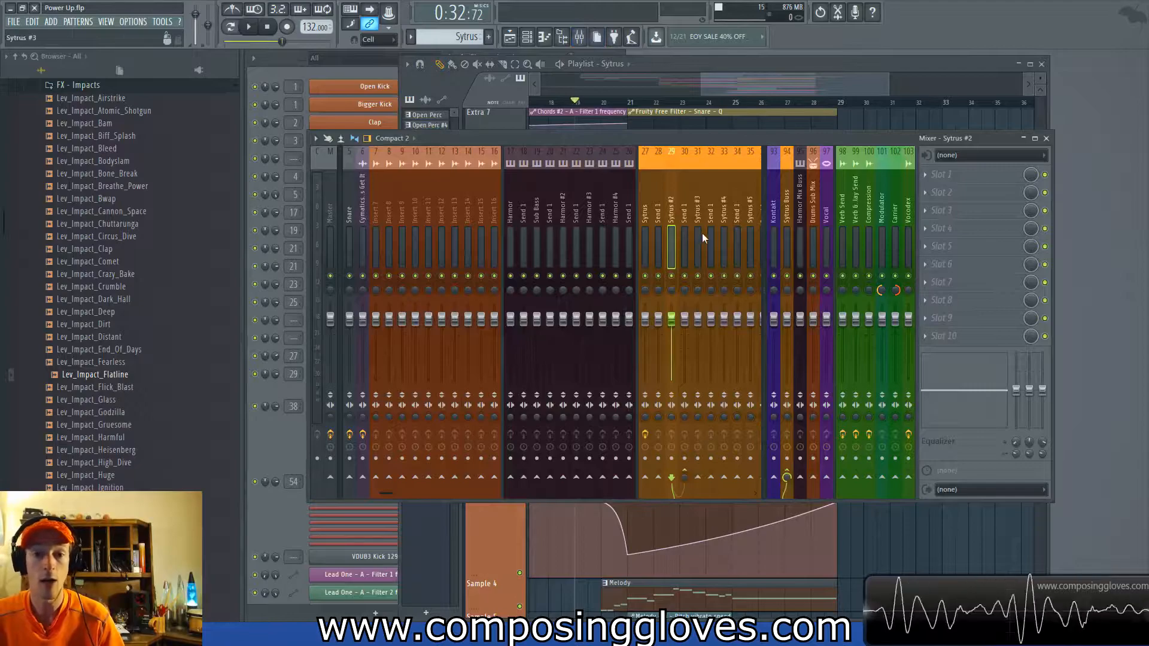
pyautogui.click(418, 219)
pyautogui.scroll(7, 396, 220)
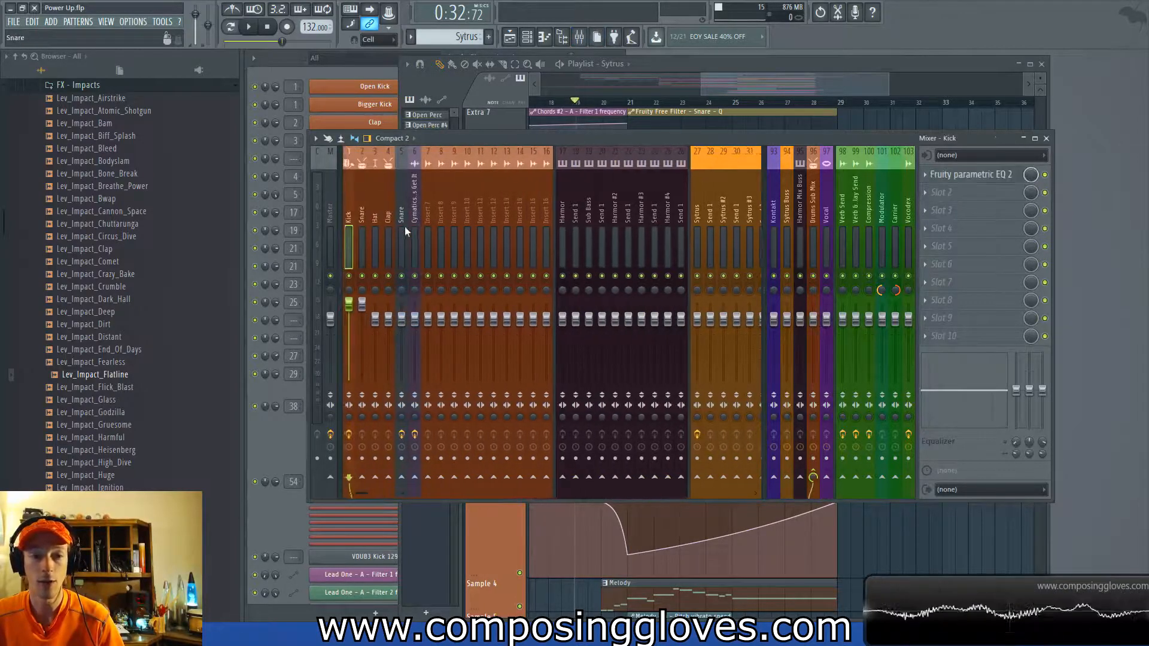
pyautogui.scroll(-3, 432, 228)
pyautogui.scroll(3, 428, 227)
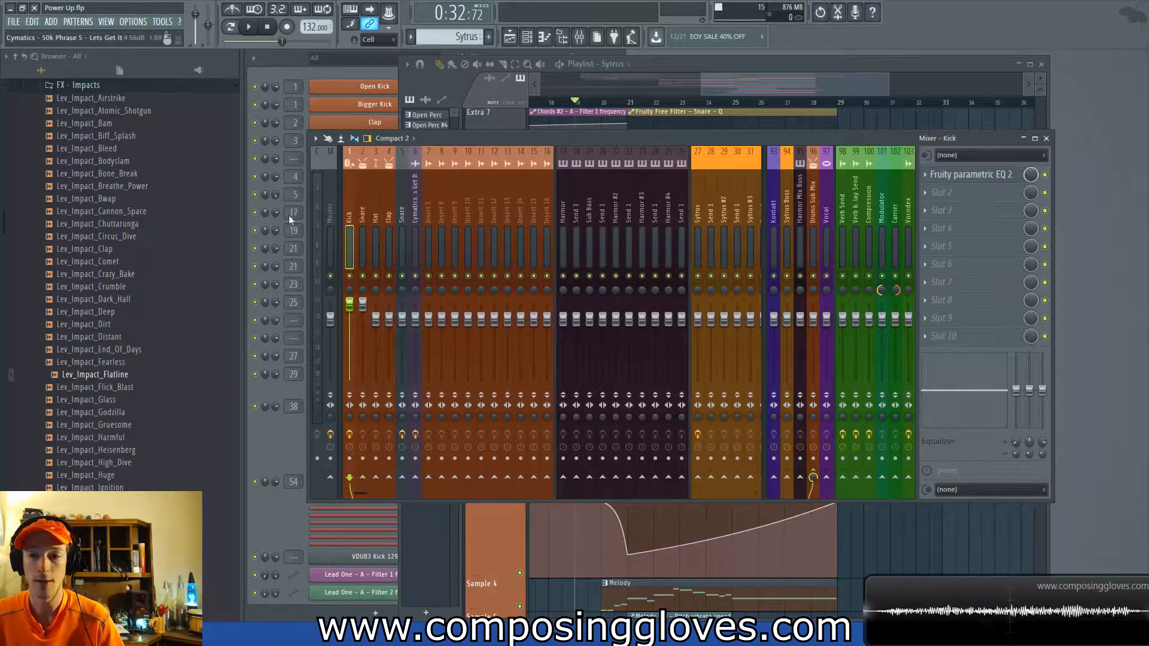
pyautogui.click(1047, 139)
# Open the Sytrus pattern from the Clap track in the Riser piano roll, examine the spacing of its C4 notes, and close it.
pyautogui.moveTo(674, 233); pyautogui.dragTo(781, 252)
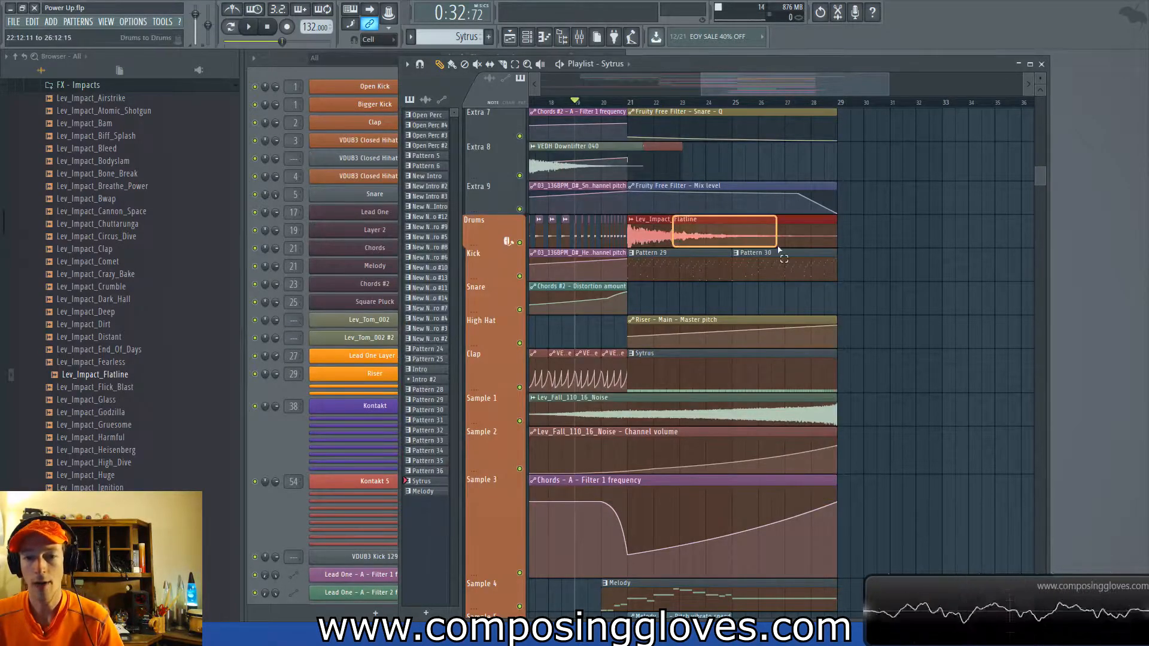
pyautogui.scroll(-5, 756, 249)
pyautogui.scroll(7, 721, 272)
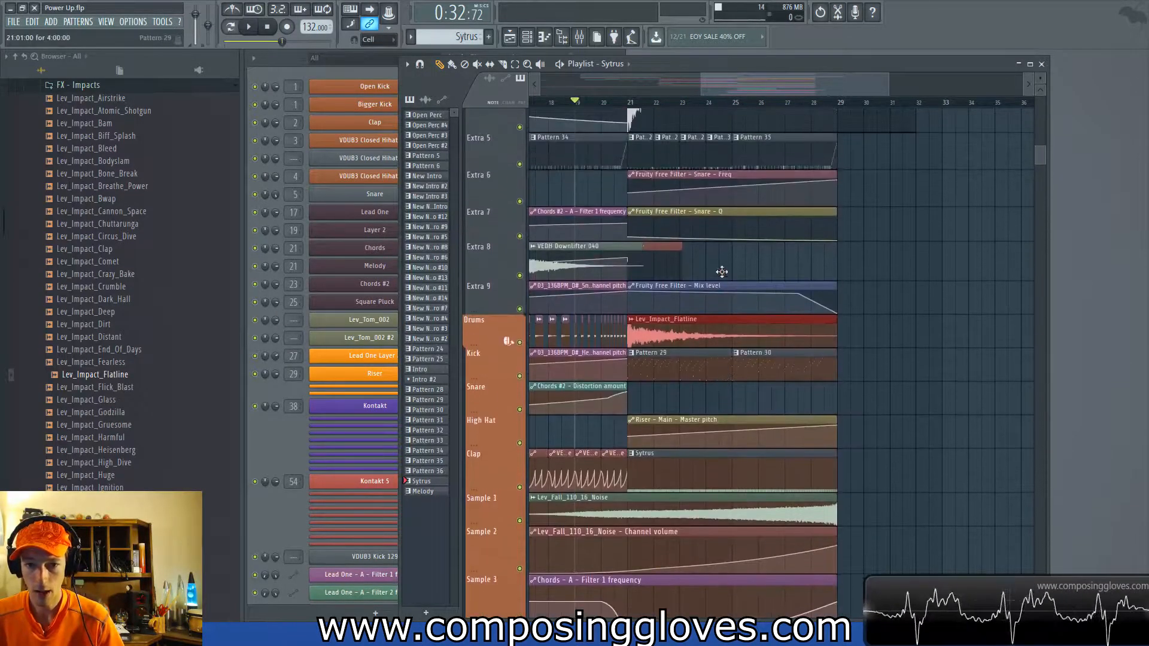
pyautogui.scroll(-4, 653, 216)
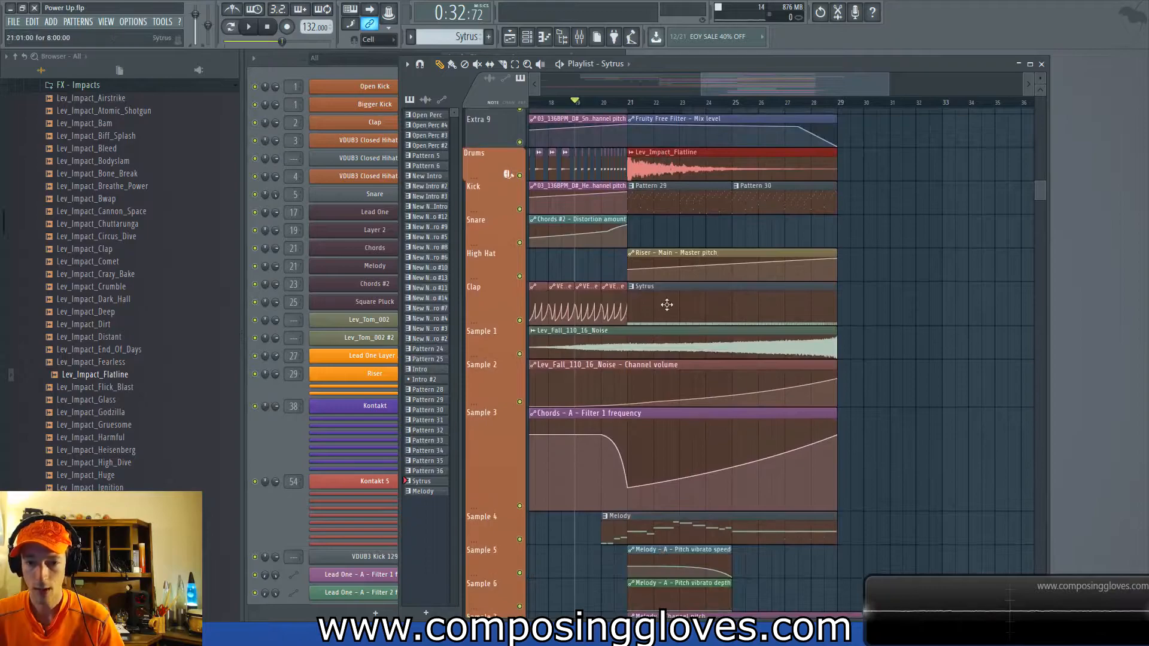
pyautogui.doubleClick(665, 306)
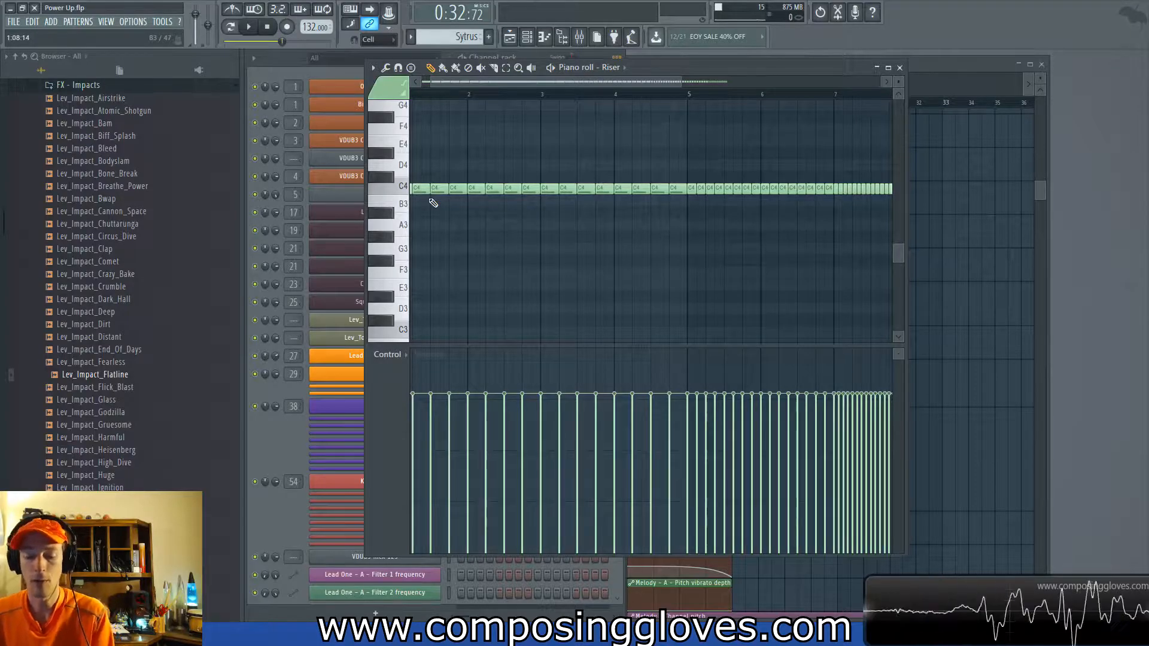
pyautogui.moveTo(434, 201); pyautogui.dragTo(707, 249)
pyautogui.scroll(-3, 546, 282)
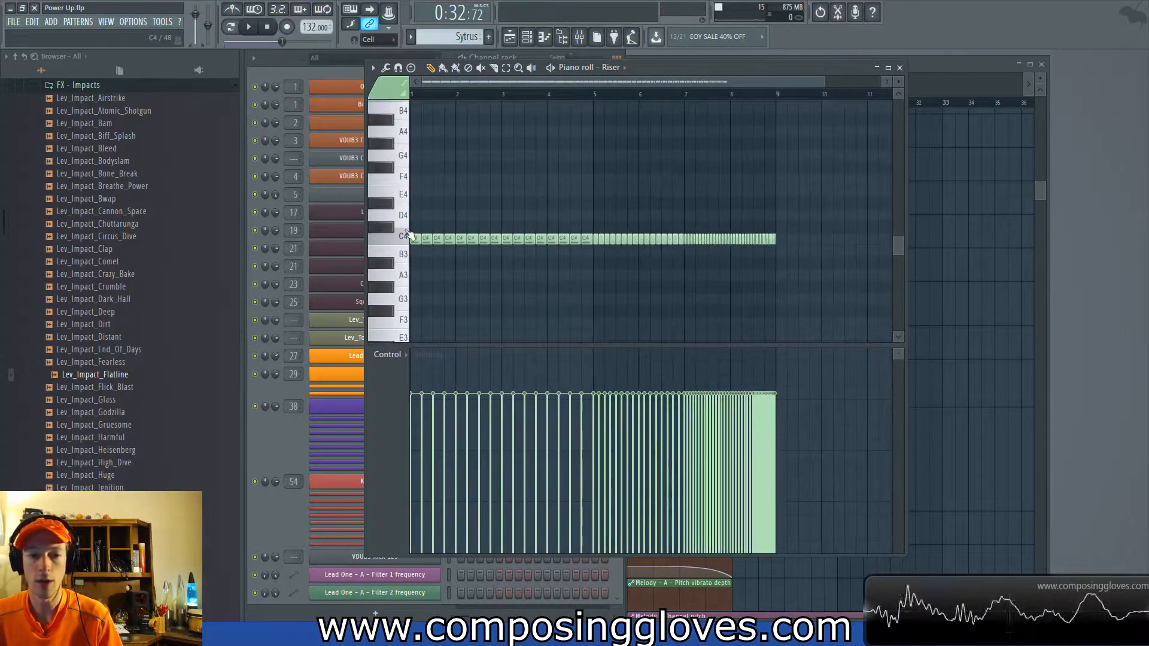
pyautogui.scroll(3, 440, 225)
pyautogui.moveTo(440, 225); pyautogui.dragTo(870, 257)
pyautogui.scroll(-2, 755, 247)
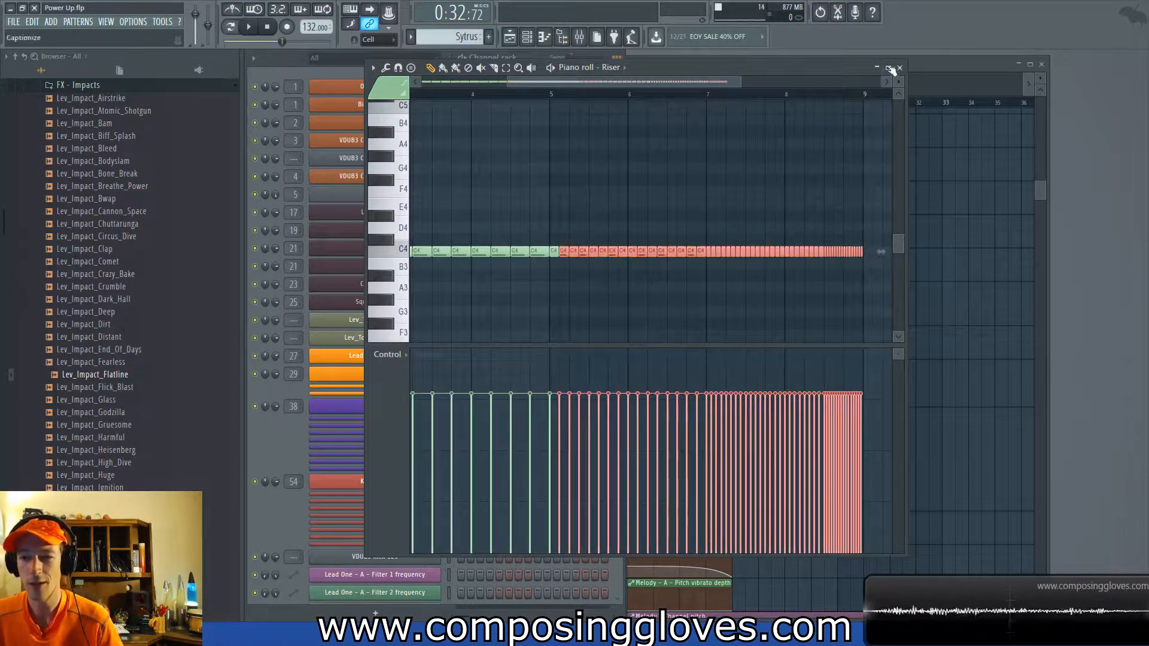
pyautogui.click(900, 67)
# Set the song position to bar 21 and inspect the master pitch on the MAIN page of the Riser's Sytrus synth.
pyautogui.click(679, 243)
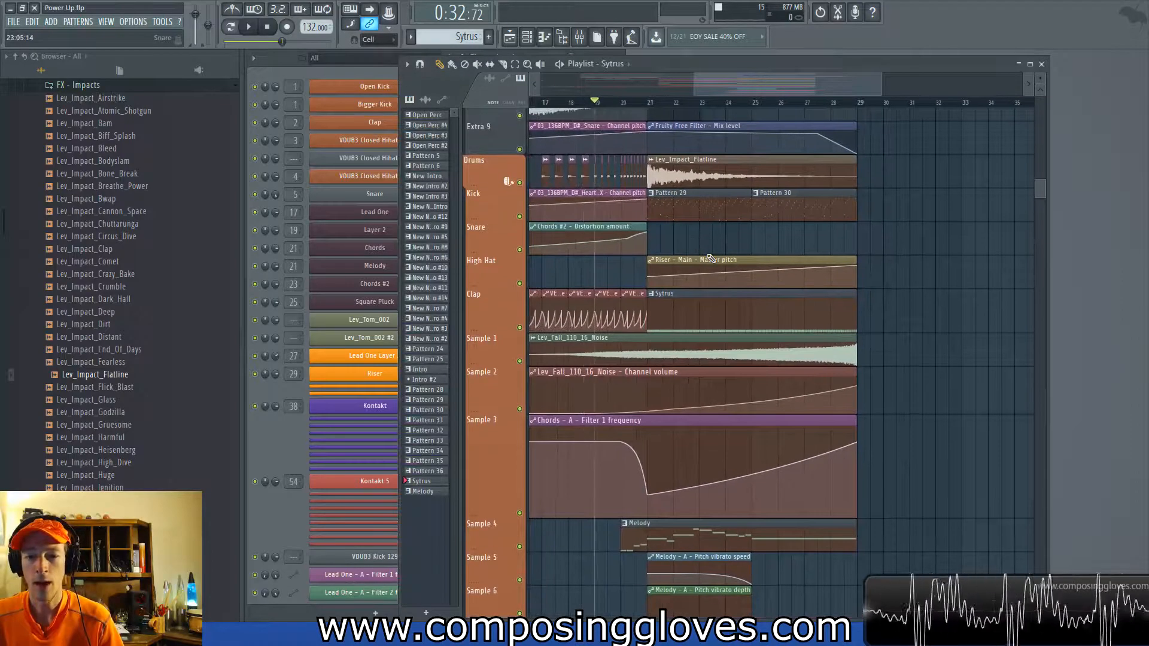
pyautogui.click(654, 103)
pyautogui.click(688, 256)
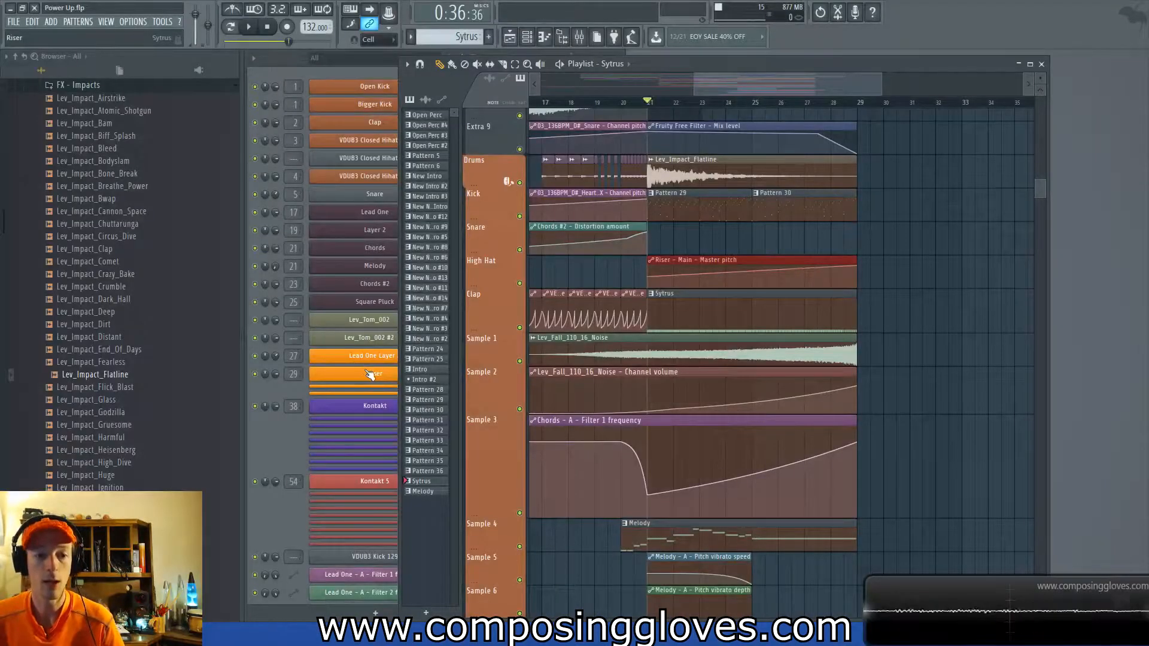
pyautogui.click(372, 377)
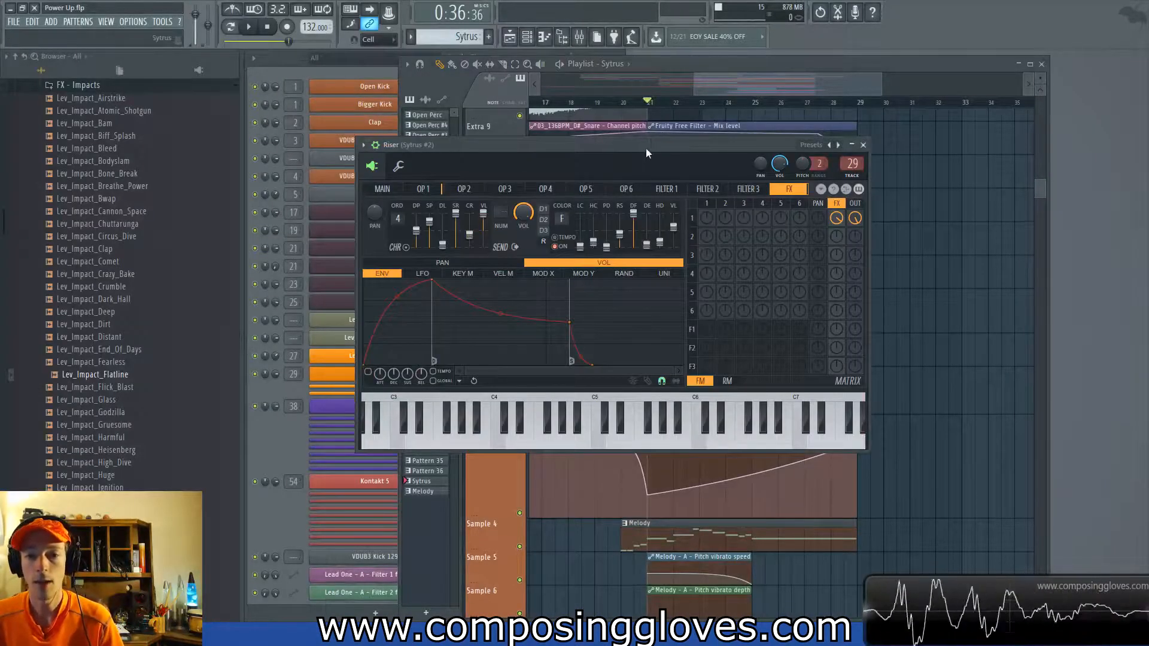
pyautogui.moveTo(646, 150); pyautogui.dragTo(679, 112)
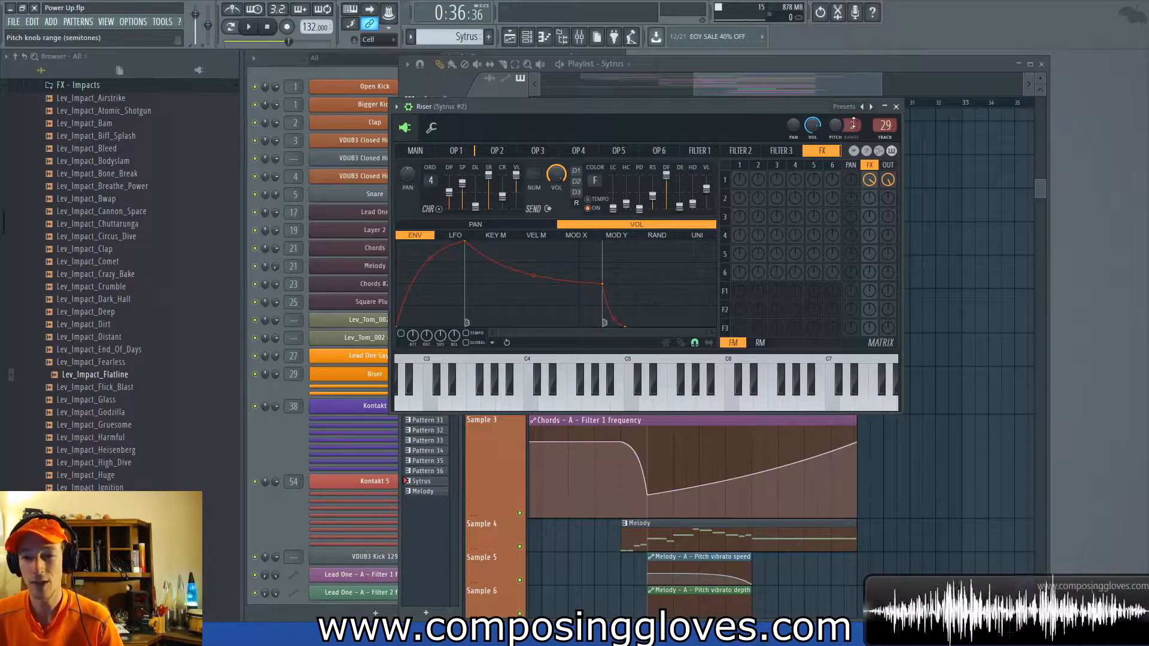
pyautogui.click(416, 151)
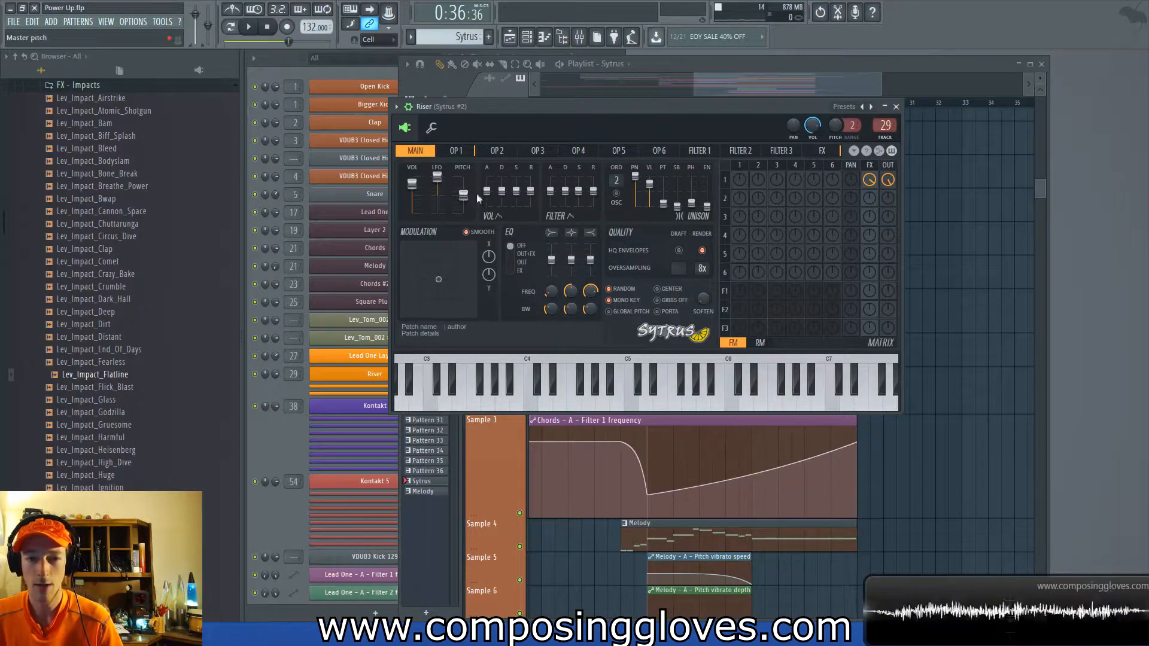
pyautogui.click(820, 81)
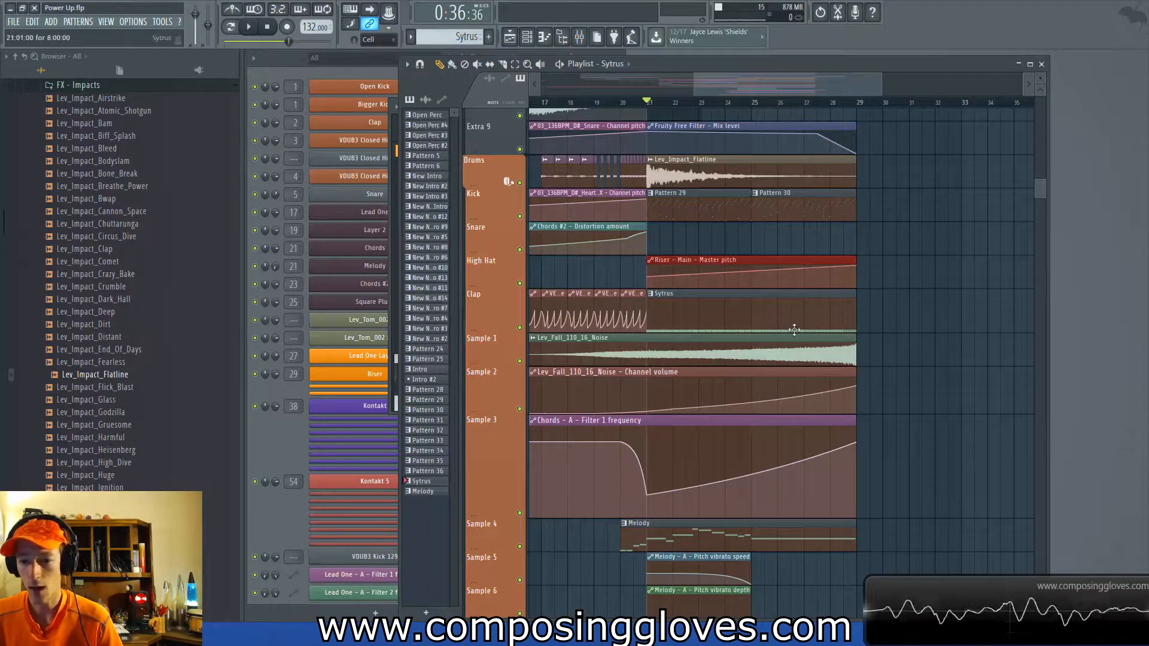
# Mute the Master, Kick and Sample 4 tracks in the playlist, briefly playing the arrangement from bar 21.
pyautogui.scroll(10, 723, 255)
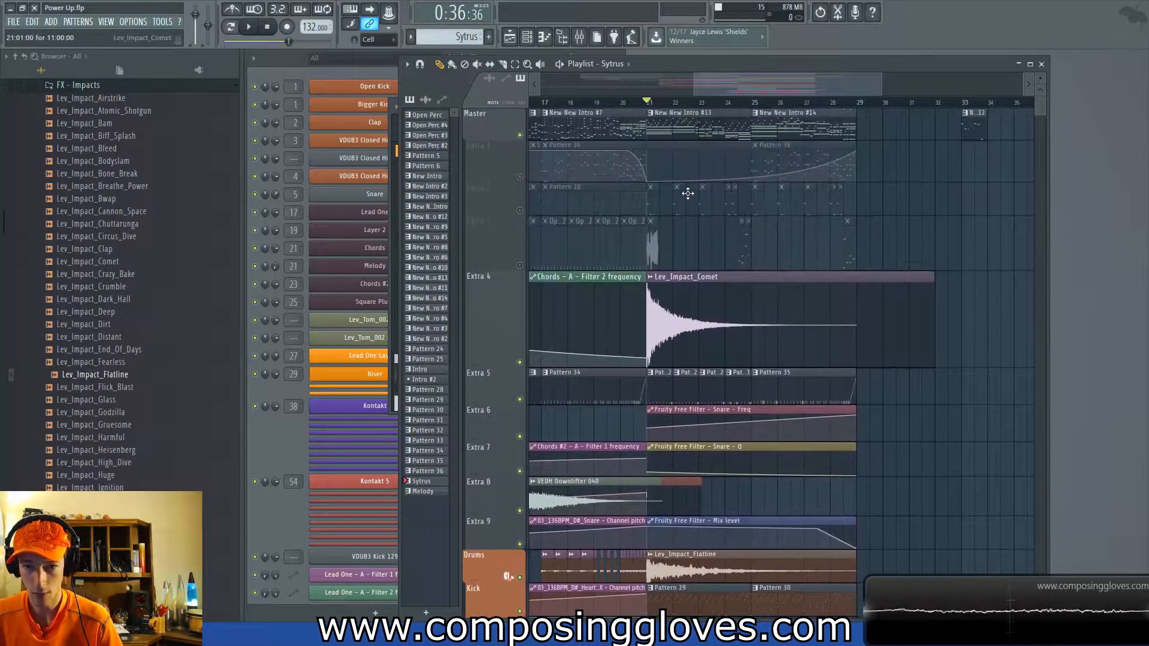
pyautogui.scroll(-5, 658, 192)
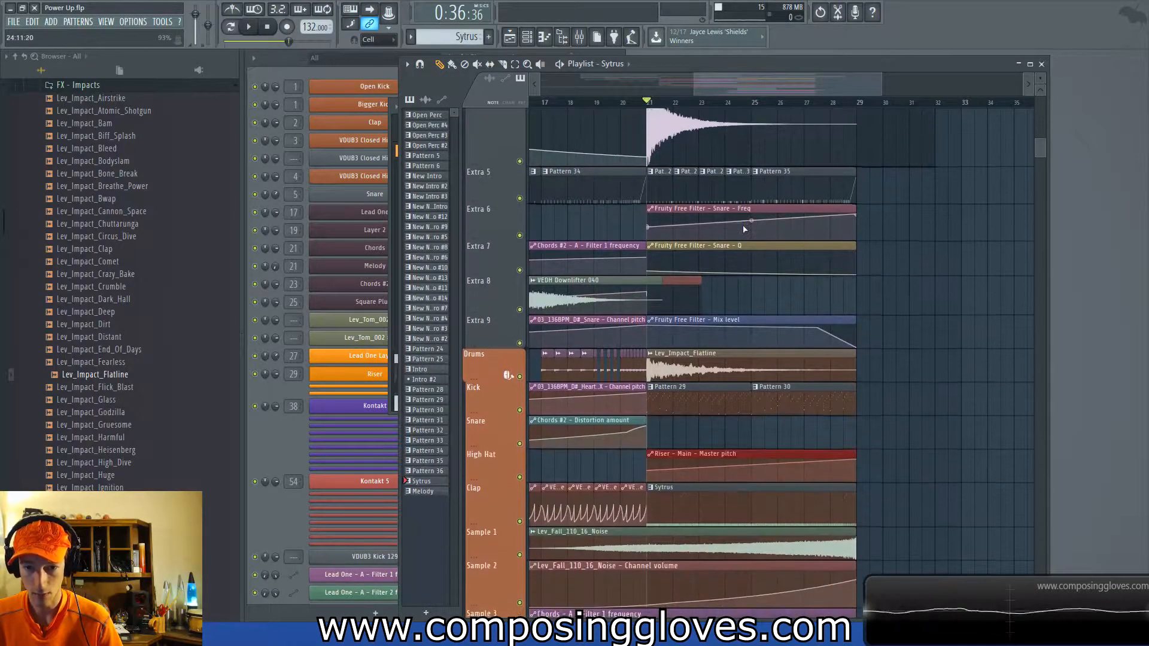
pyautogui.scroll(-3, 699, 211)
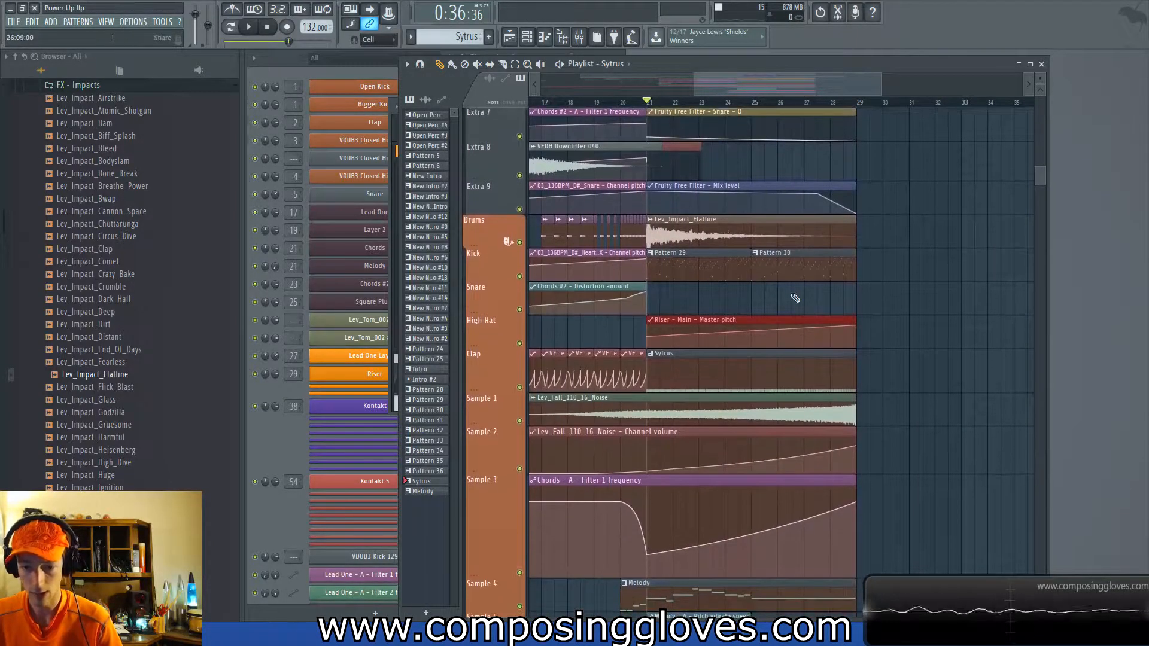
pyautogui.press('space')
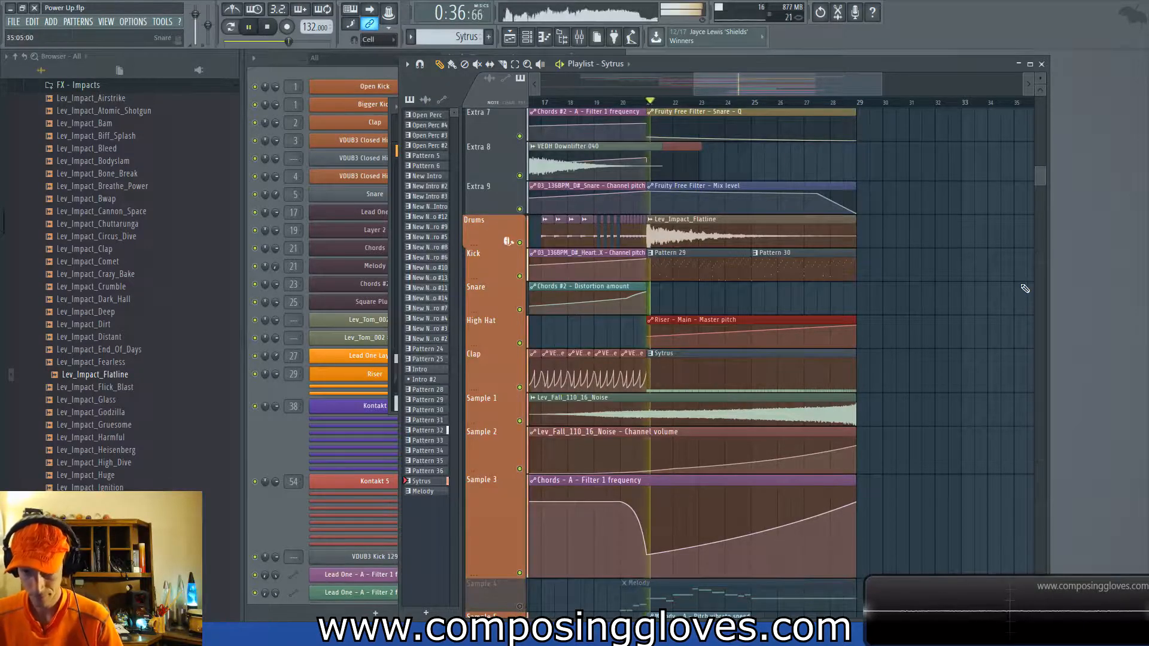
pyautogui.press('space')
pyautogui.scroll(6, 653, 179)
pyautogui.scroll(2, 658, 191)
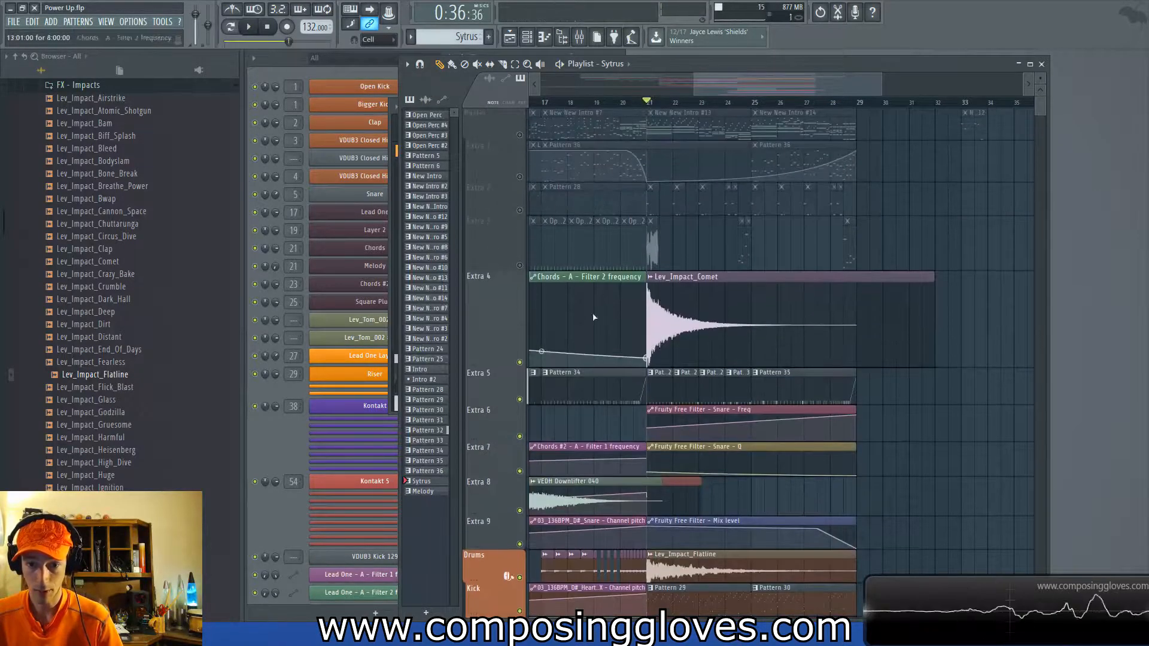
pyautogui.scroll(-7, 696, 214)
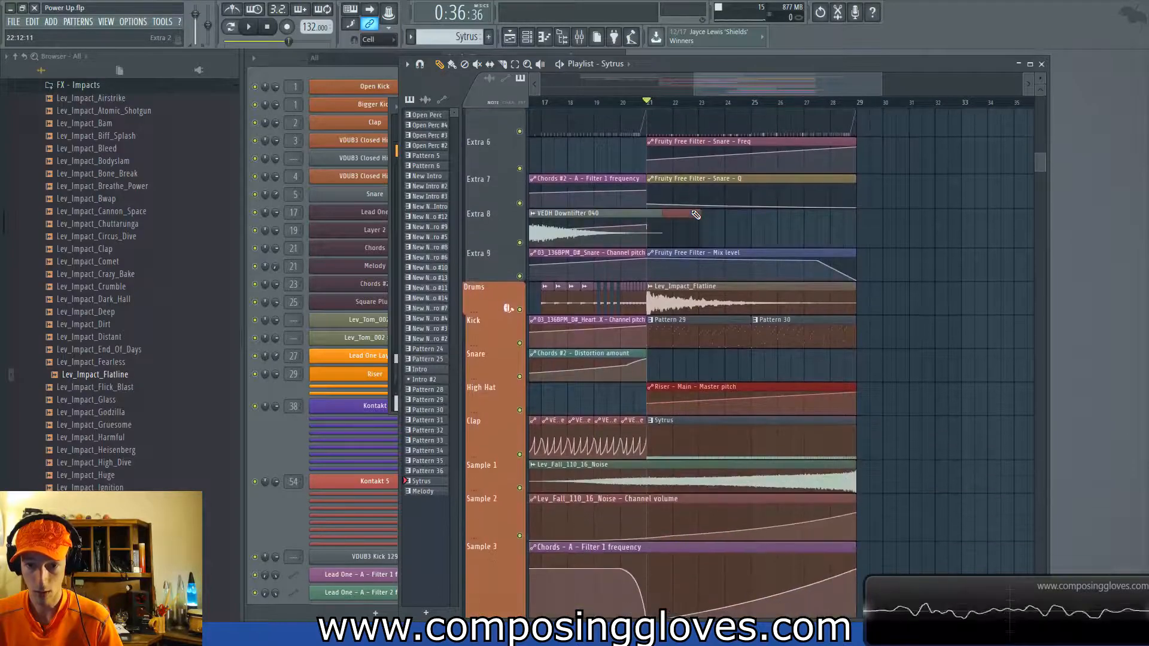
pyautogui.scroll(-2, 880, 303)
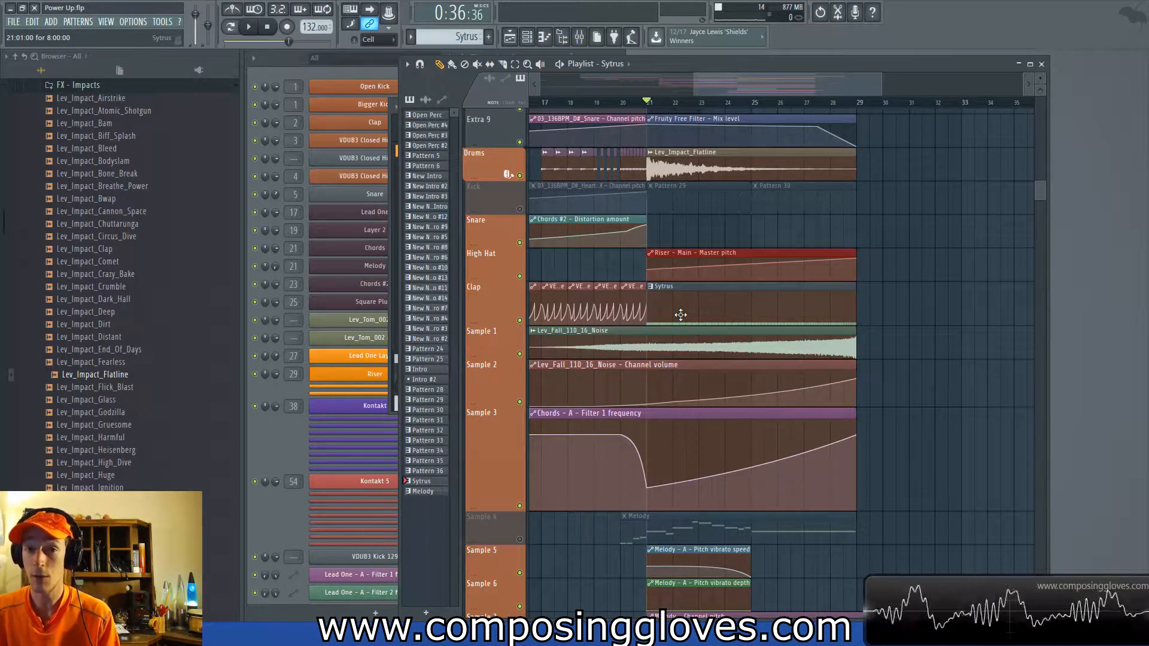
# Play the build-up from bar 21 while watching the Riser's Sytrus master pitch, close the synth and stop playback.
pyautogui.scroll(6, 681, 315)
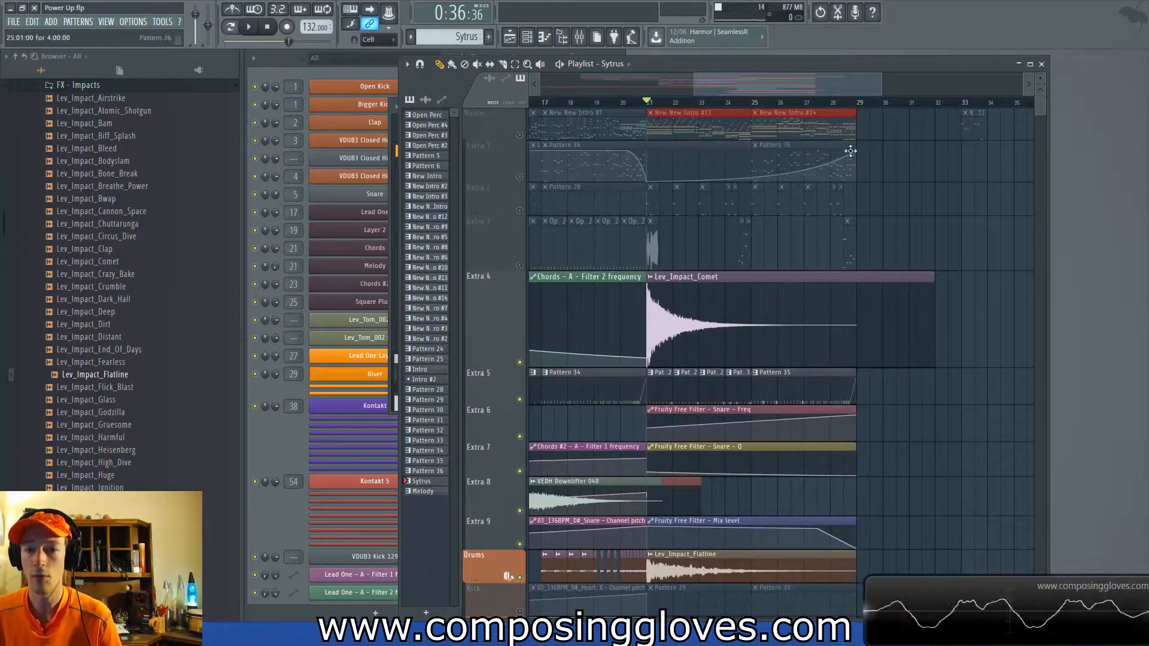
pyautogui.scroll(-5, 711, 277)
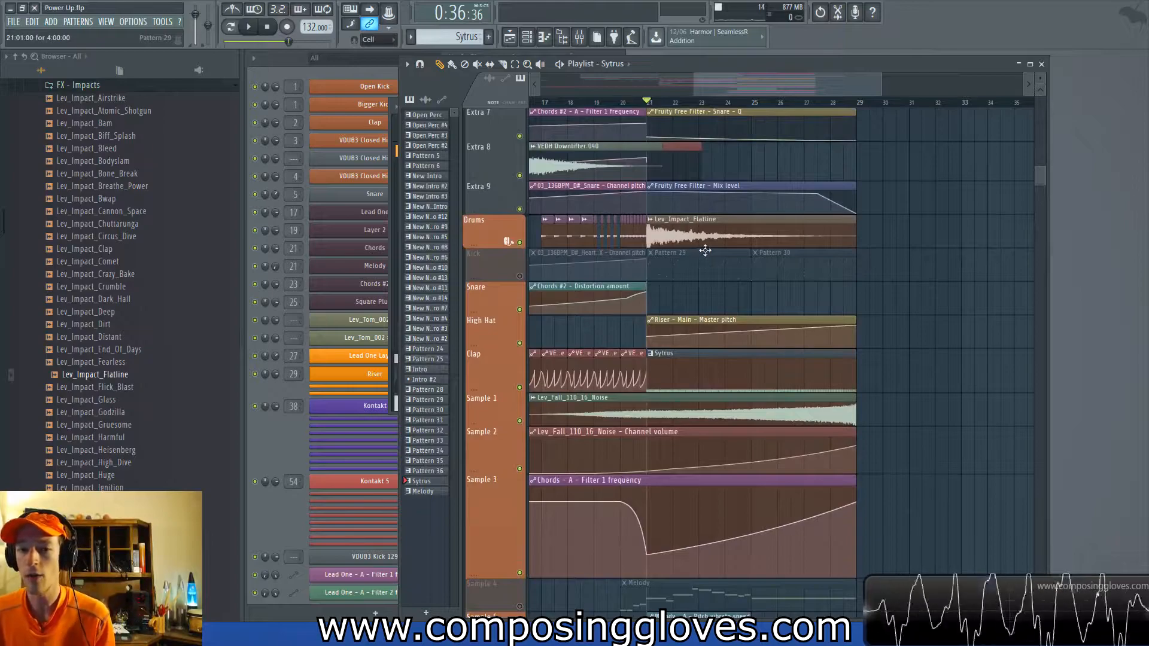
pyautogui.scroll(2, 712, 255)
pyautogui.press('space')
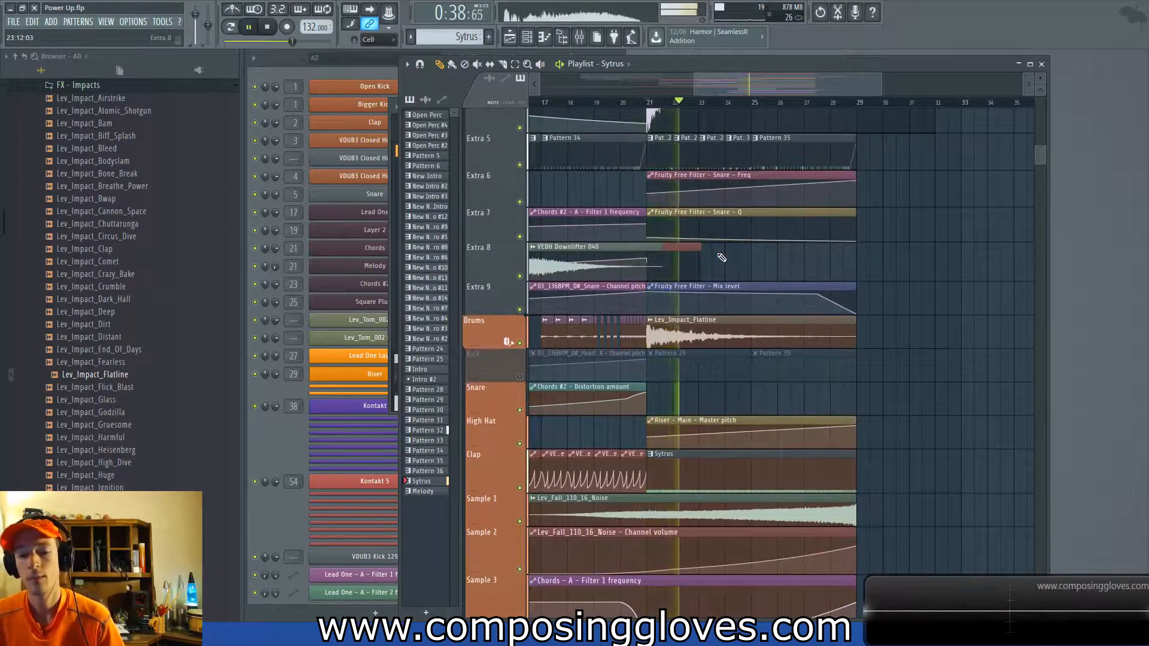
pyautogui.scroll(-2, 757, 341)
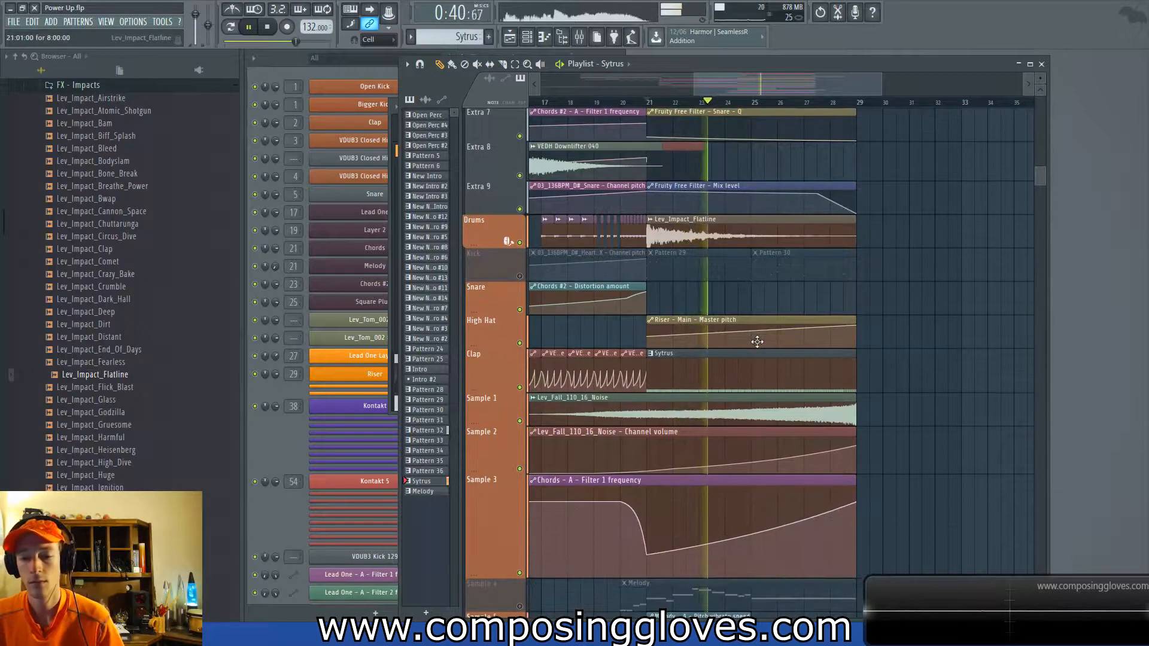
pyautogui.click(374, 374)
pyautogui.moveTo(587, 110); pyautogui.dragTo(473, 33)
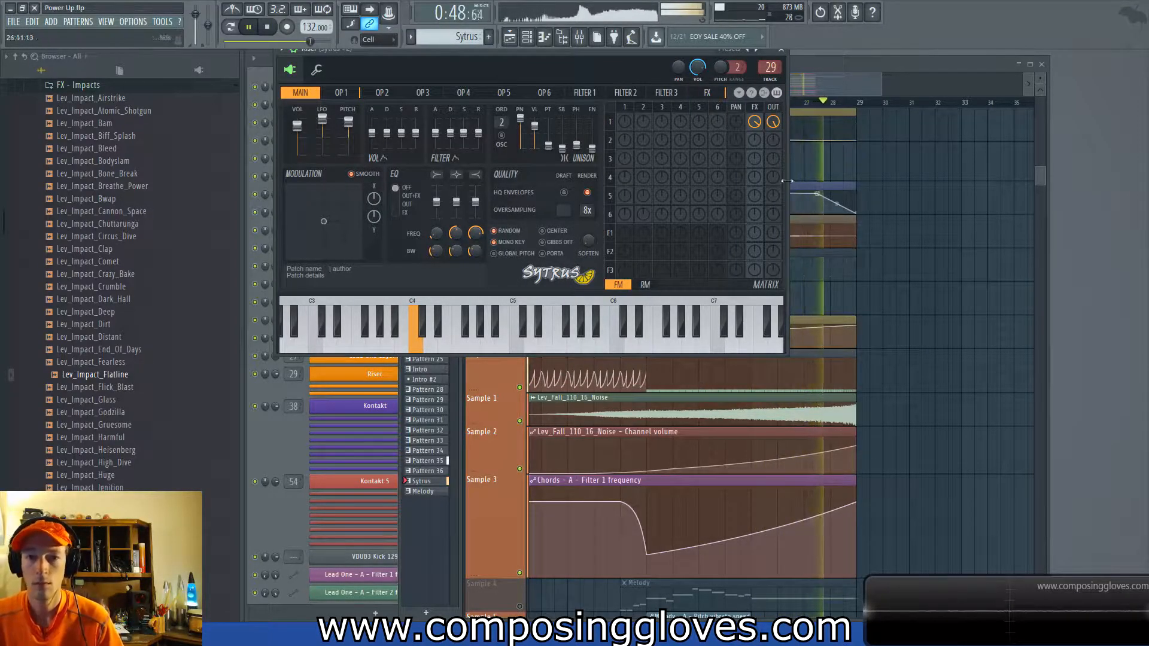
pyautogui.click(786, 53)
pyautogui.press('space')
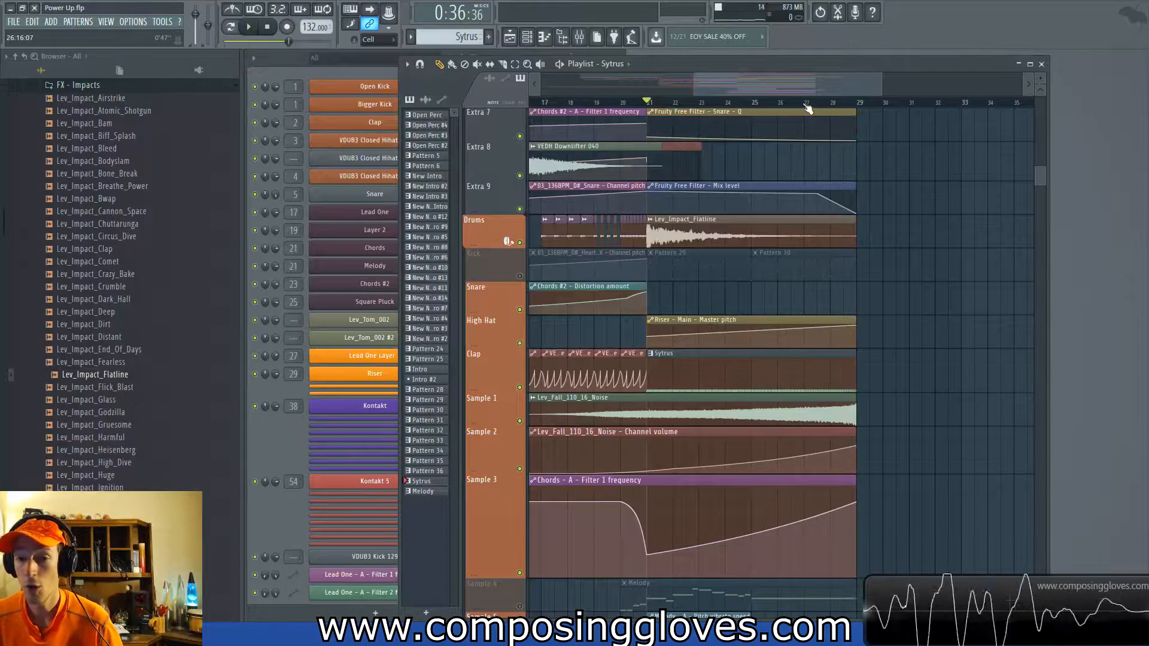
# Open Pattern 35 in the Snare piano roll, examine its closing notes, close it and return to the riser and noise tracks.
pyautogui.scroll(5, 892, 268)
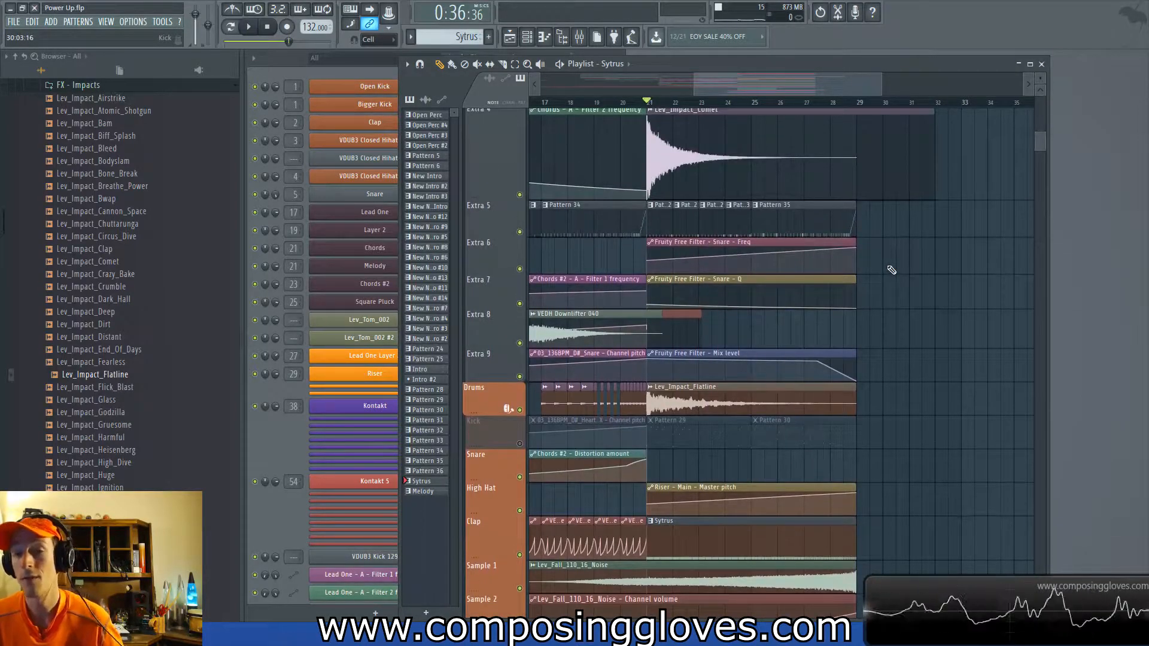
pyautogui.click(773, 222)
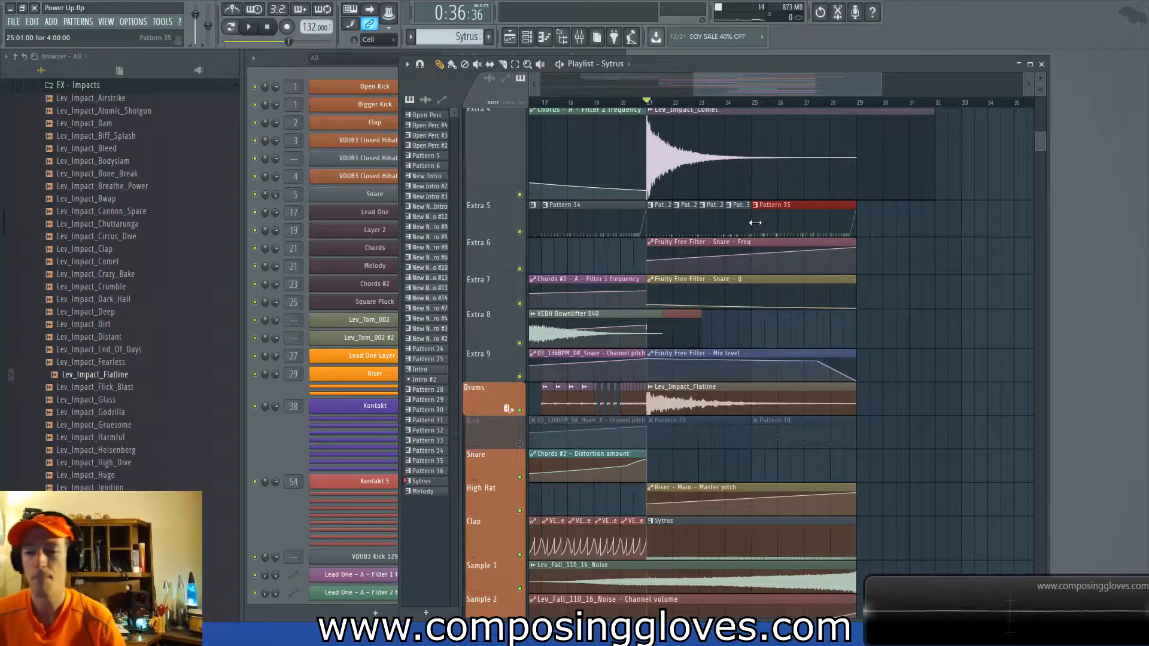
pyautogui.doubleClick(807, 222)
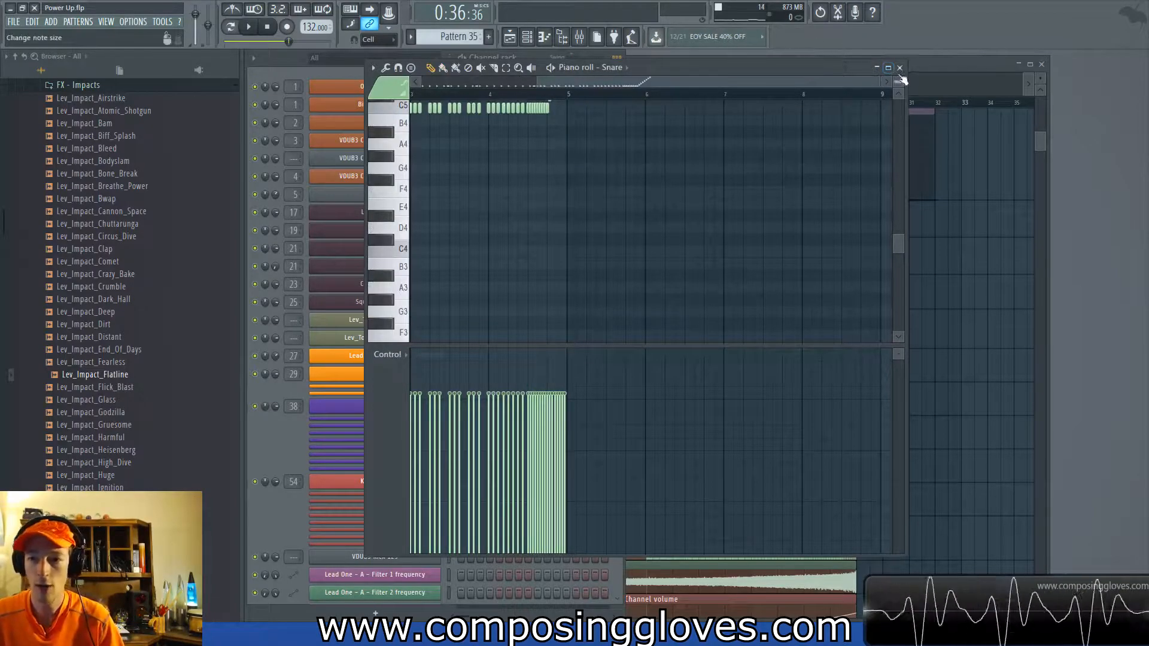
pyautogui.scroll(4, 613, 230)
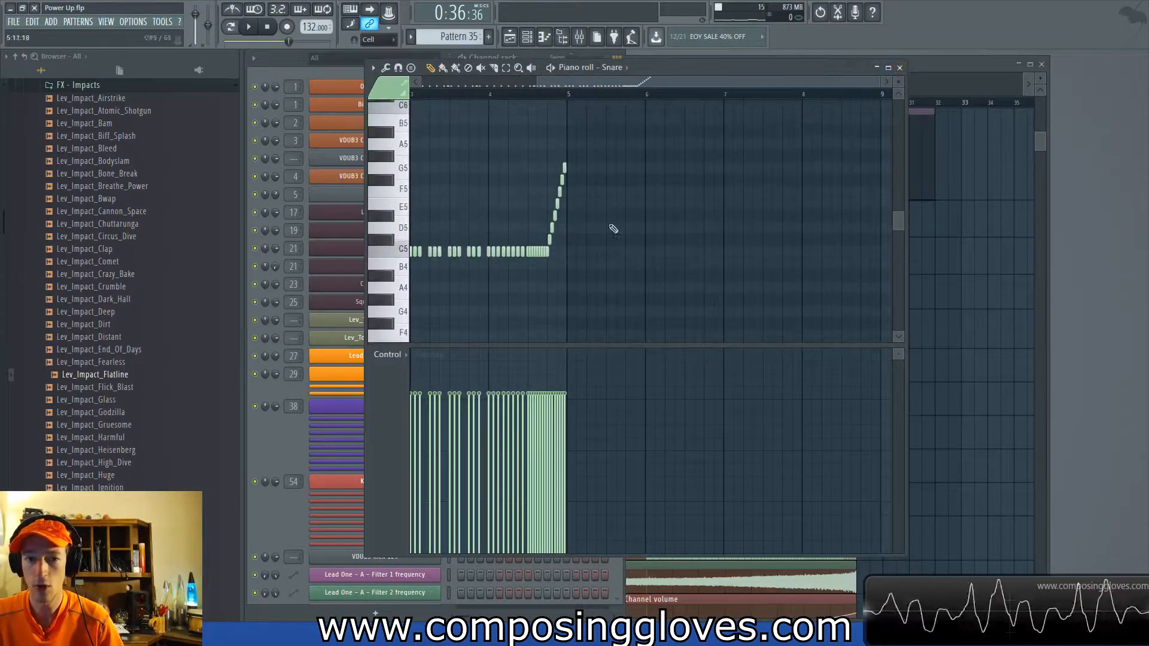
pyautogui.click(900, 68)
pyautogui.scroll(-7, 926, 277)
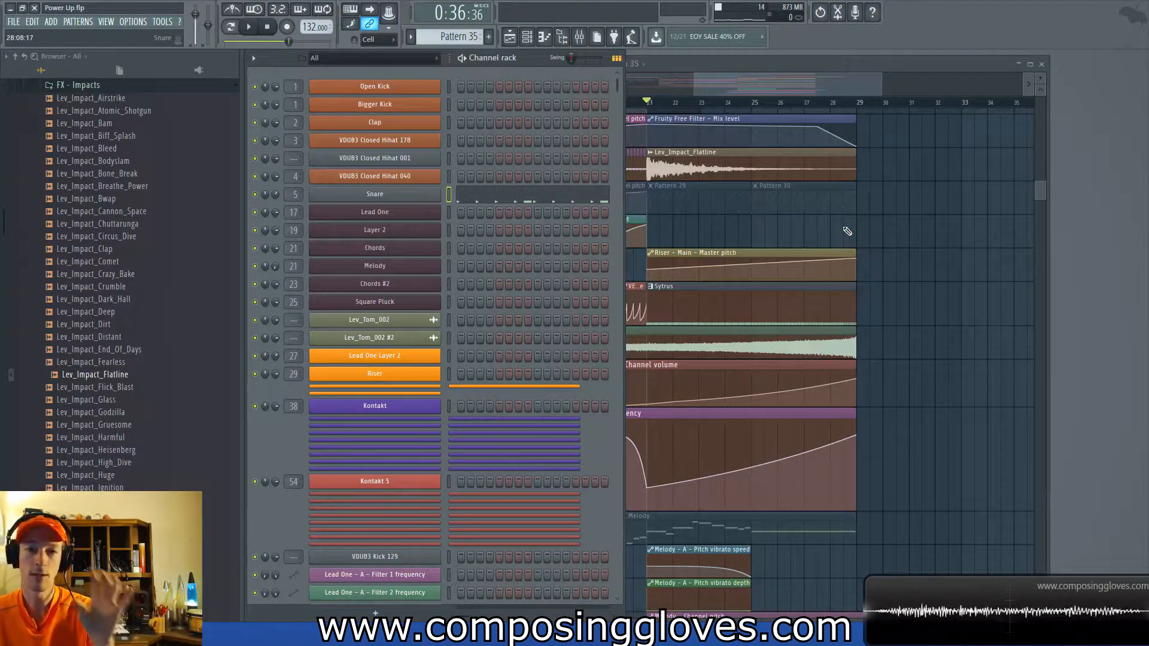
pyautogui.scroll(-4, 881, 217)
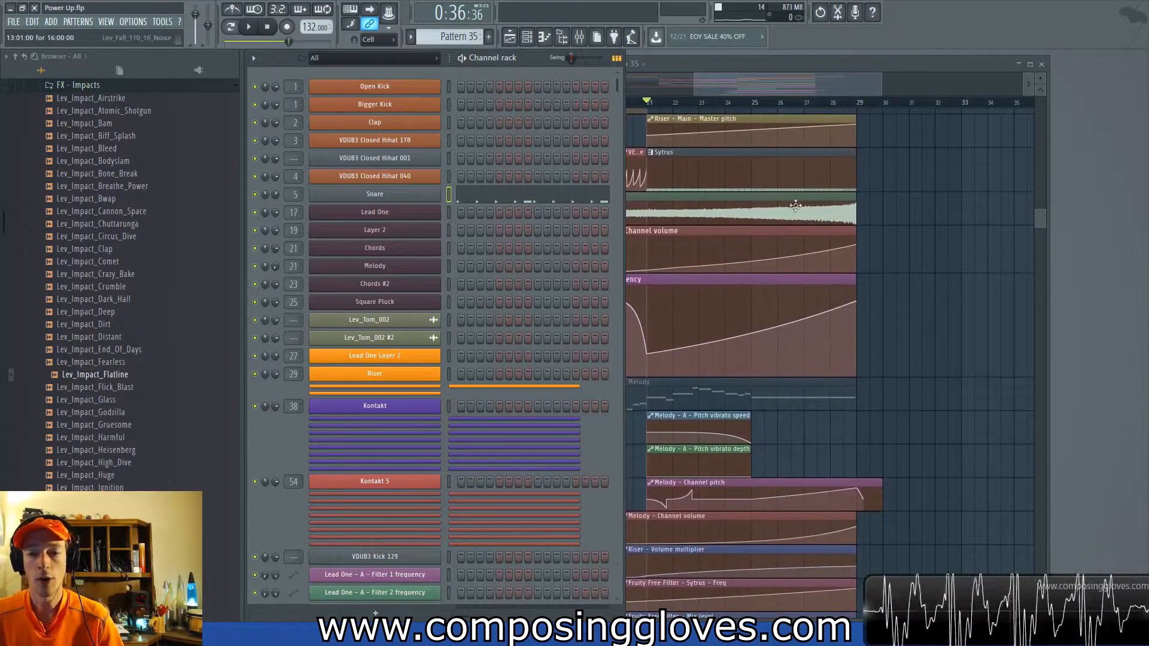
# Bring the playlist in front of the channel rack and unmute its Extra 3 track.
pyautogui.scroll(-4, 874, 251)
pyautogui.scroll(11, 936, 256)
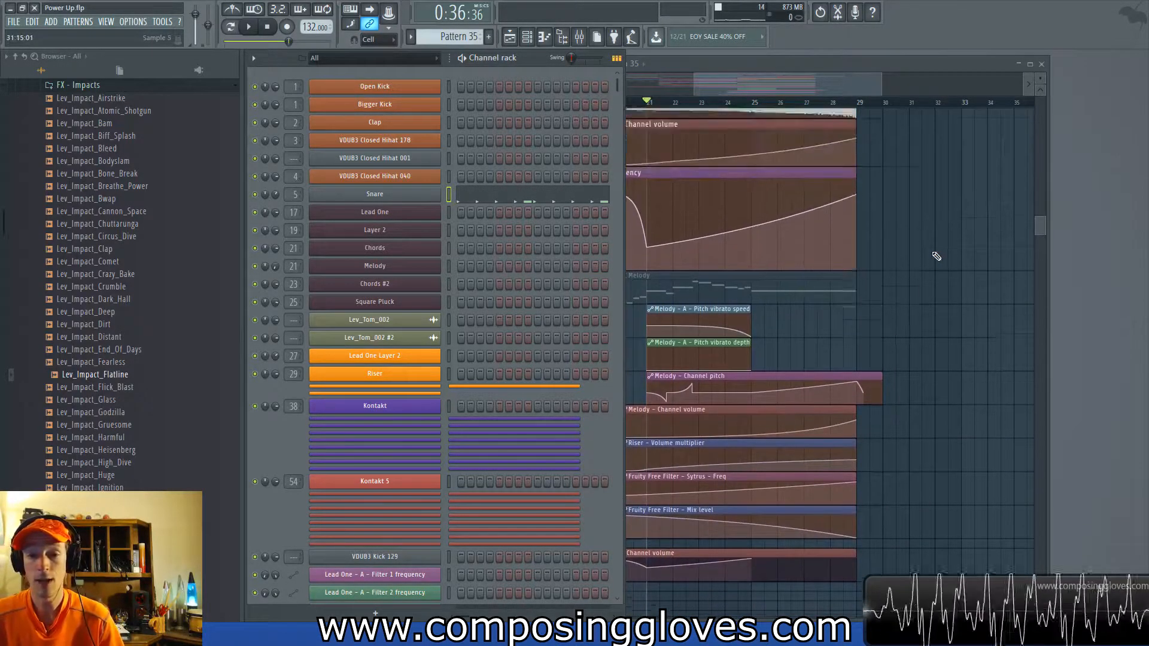
pyautogui.scroll(9, 936, 257)
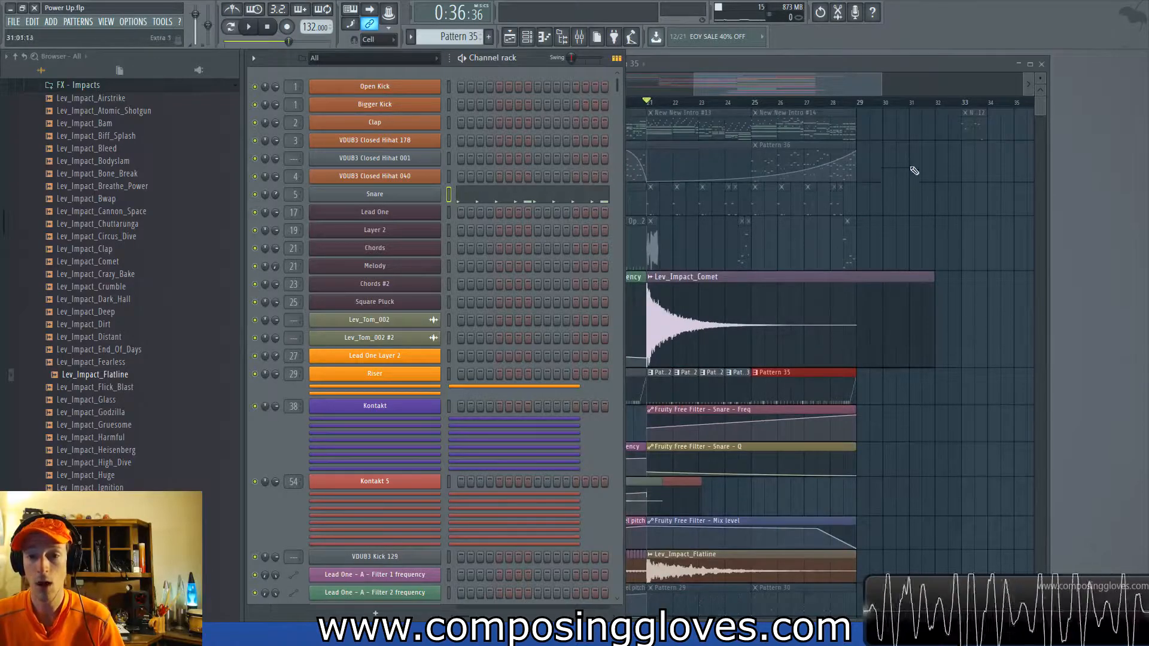
pyautogui.click(831, 94)
pyautogui.moveTo(575, 128); pyautogui.dragTo(676, 268)
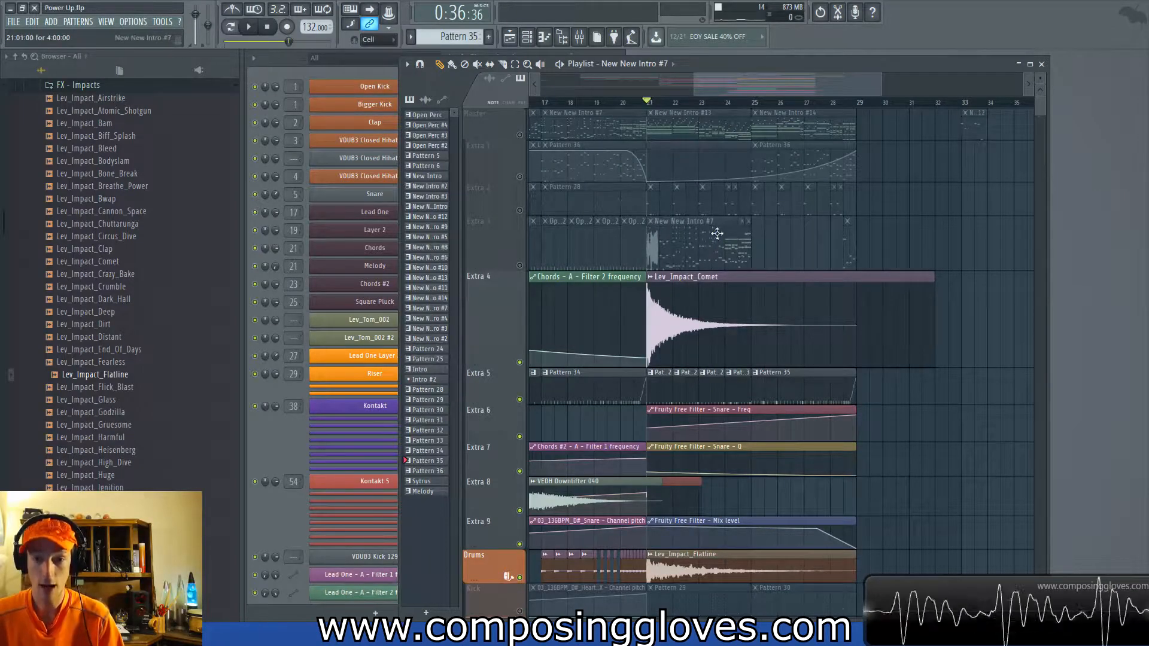
pyautogui.click(520, 266)
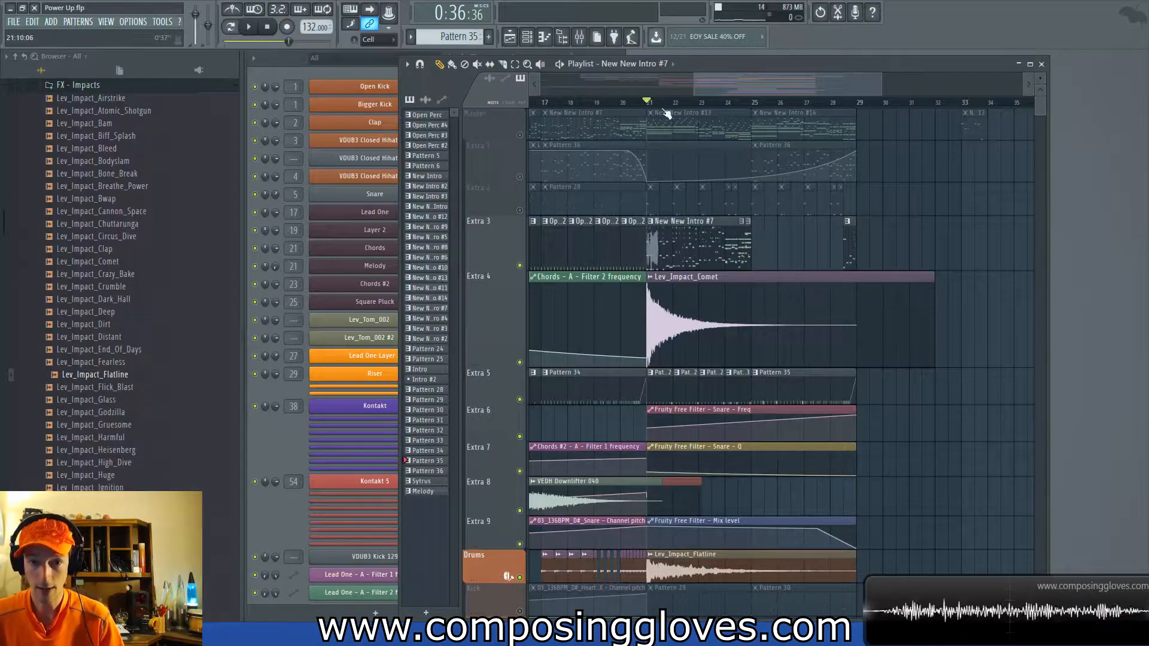
# Briefly play the arrangement from bar 21, stop, and delete the New New Intro #7 clip from the Extra 3 track.
pyautogui.press('space')
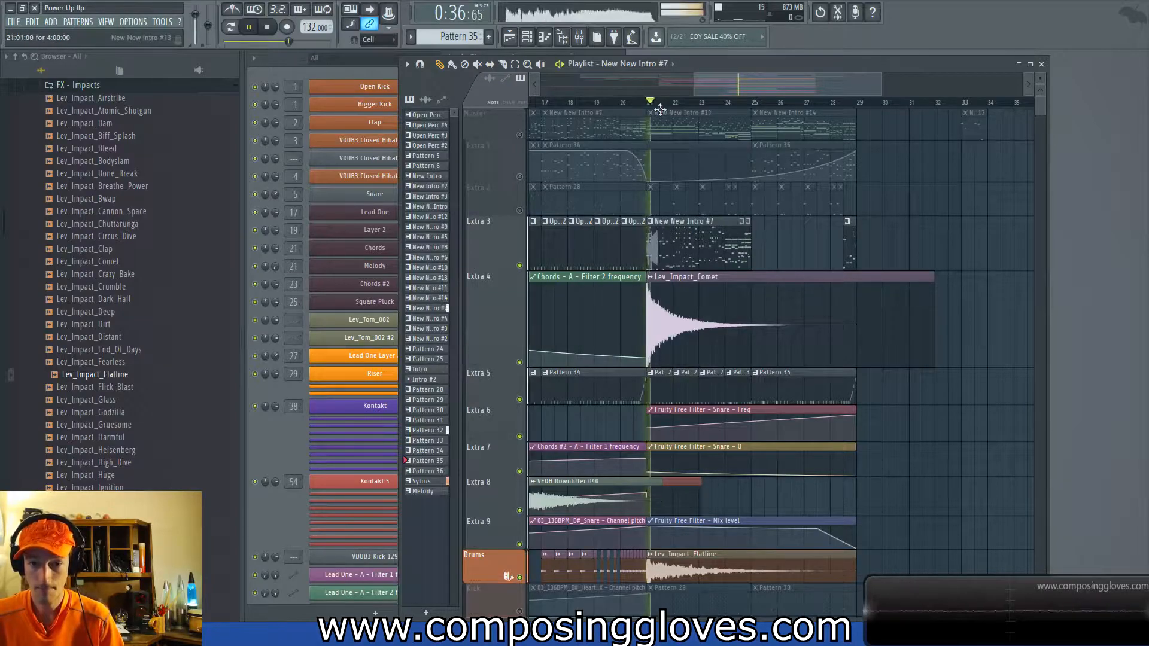
pyautogui.press('space')
pyautogui.rightClick(685, 248)
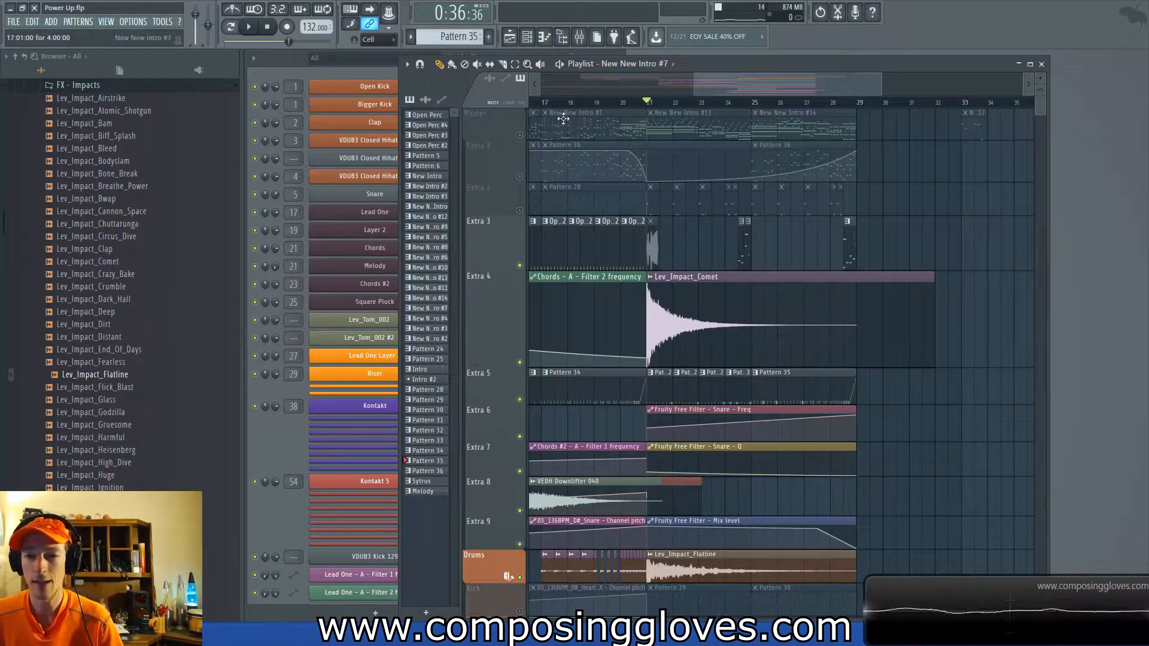
# Unmute the Master track in the playlist and set the song position to bar 17.
pyautogui.moveTo(643, 138); pyautogui.dragTo(718, 138)
pyautogui.moveTo(747, 152); pyautogui.dragTo(916, 154)
pyautogui.moveTo(695, 134); pyautogui.dragTo(749, 207)
pyautogui.moveTo(777, 175); pyautogui.dragTo(705, 174)
pyautogui.moveTo(772, 130); pyautogui.dragTo(812, 144)
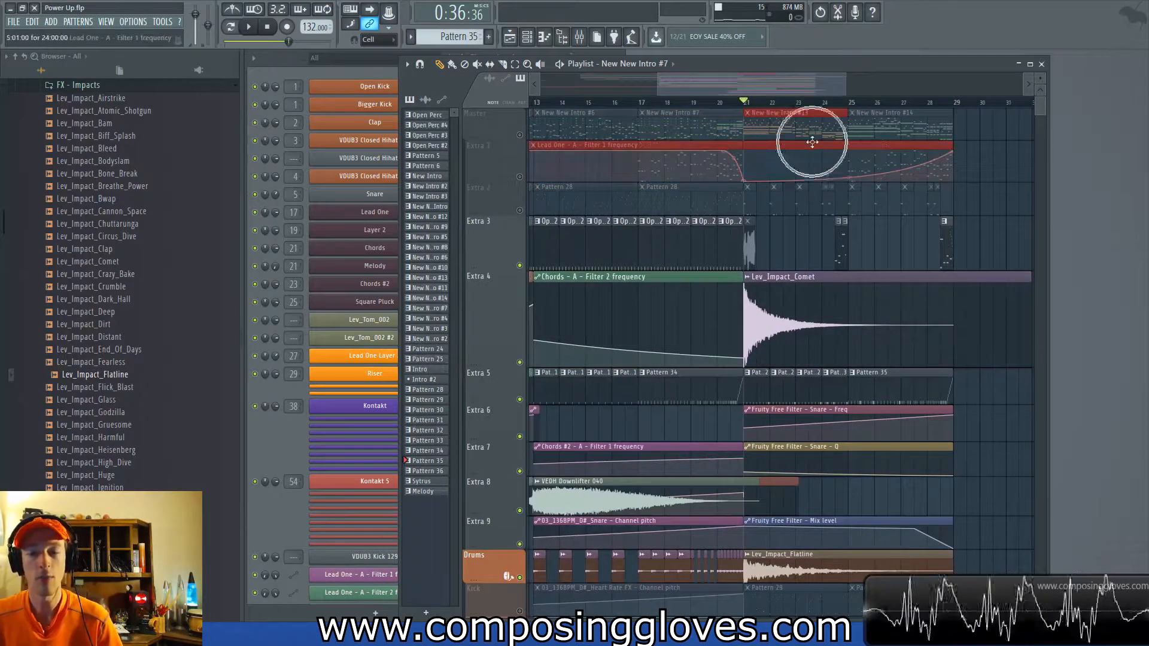
pyautogui.click(519, 135)
pyautogui.click(640, 103)
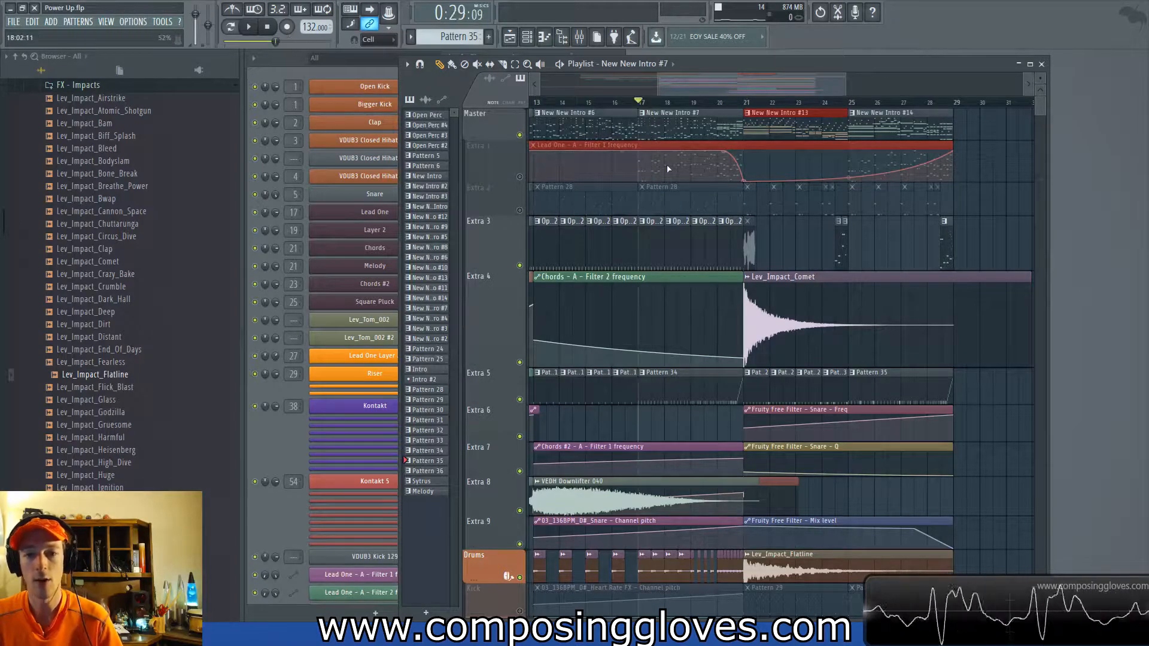
# Open New New Intro #7 from the Master track in the Chords piano roll, check its closing notes and close it.
pyautogui.hscroll(2, 733, 126)
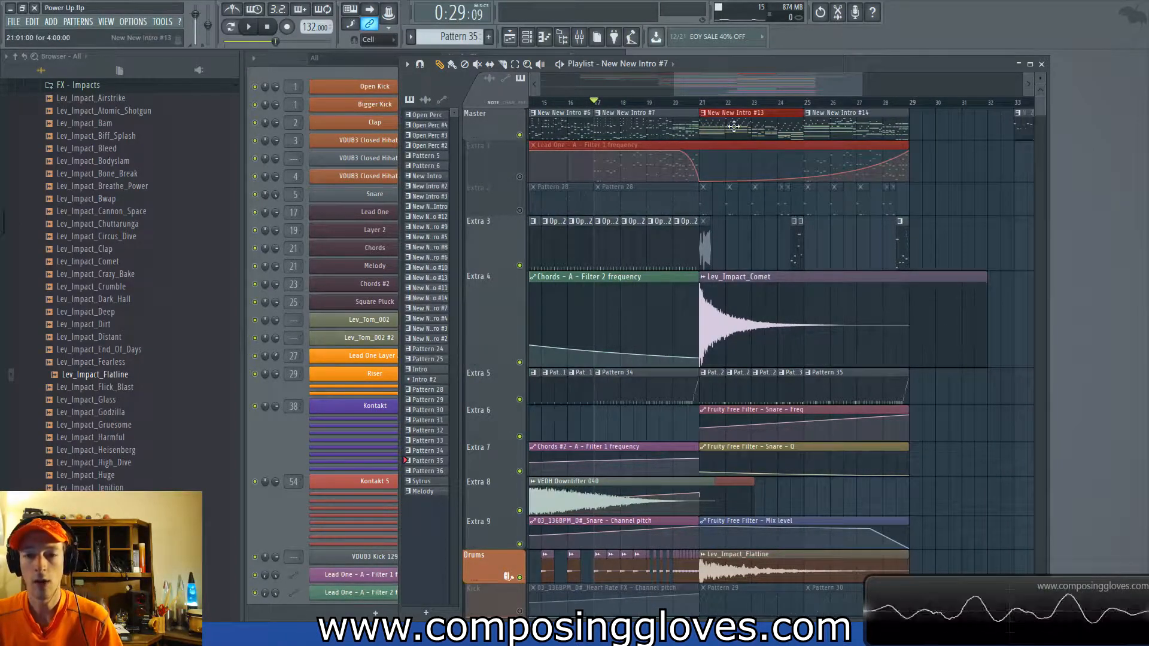
pyautogui.doubleClick(671, 132)
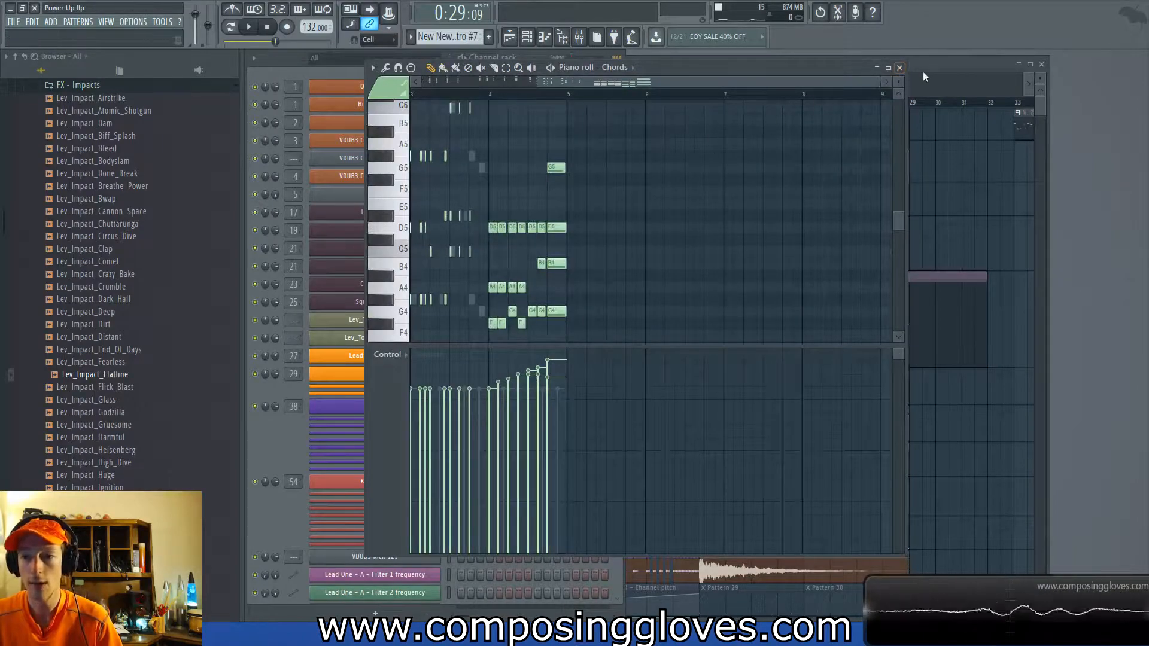
pyautogui.click(900, 67)
# Open New New Intro #13 in the piano roll, switch from Lead One to Chords, select all chord notes and close it.
pyautogui.doubleClick(736, 112)
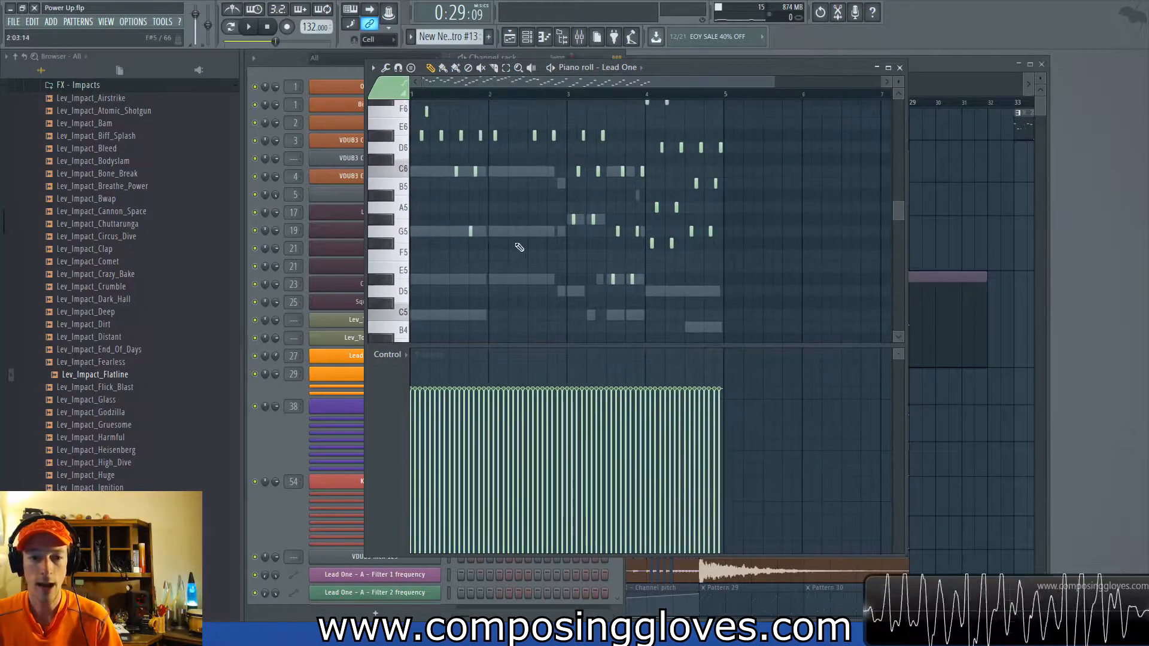
pyautogui.doubleClick(521, 232)
pyautogui.hotkey('ctrl', 'a')
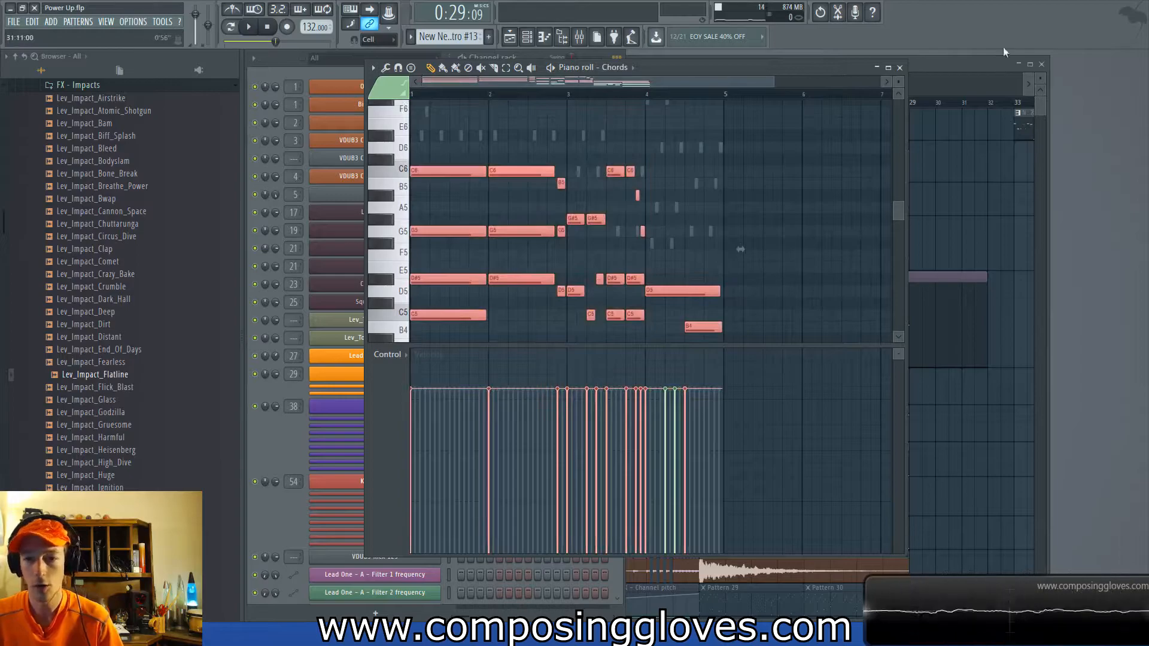
pyautogui.click(899, 68)
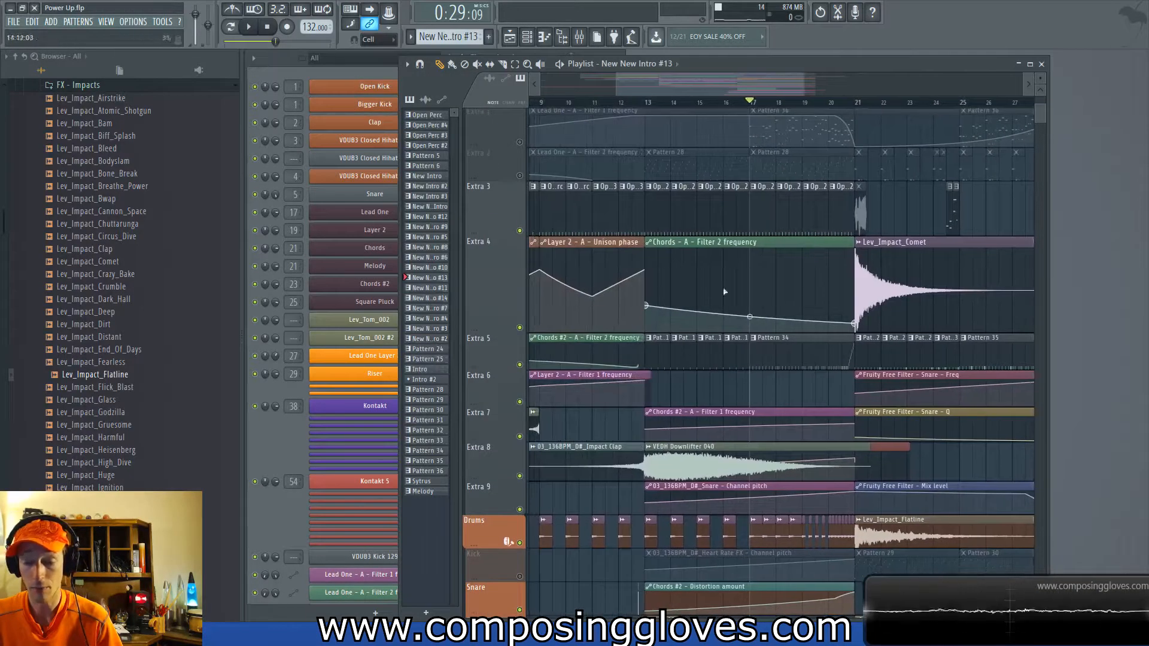
# Examine the playlist tracks from bar 21 and the Chords Filter 1 frequency automation dip on the Sample 3 track.
pyautogui.moveTo(819, 176); pyautogui.dragTo(648, 252)
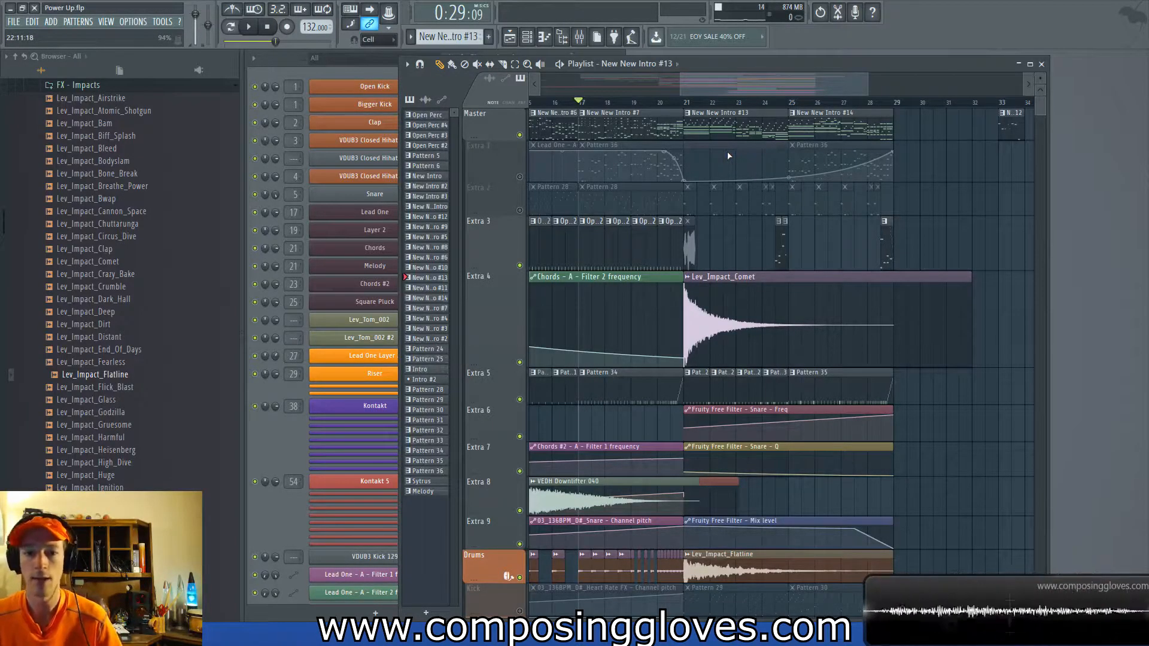
pyautogui.scroll(-5, 744, 245)
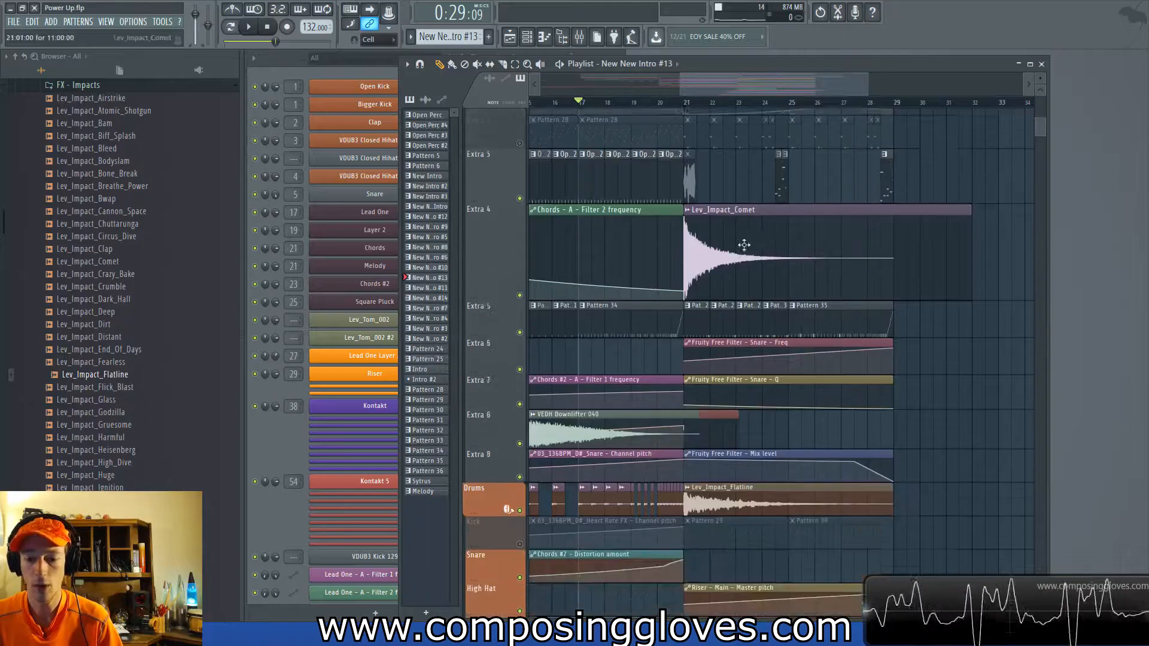
pyautogui.scroll(-6, 743, 245)
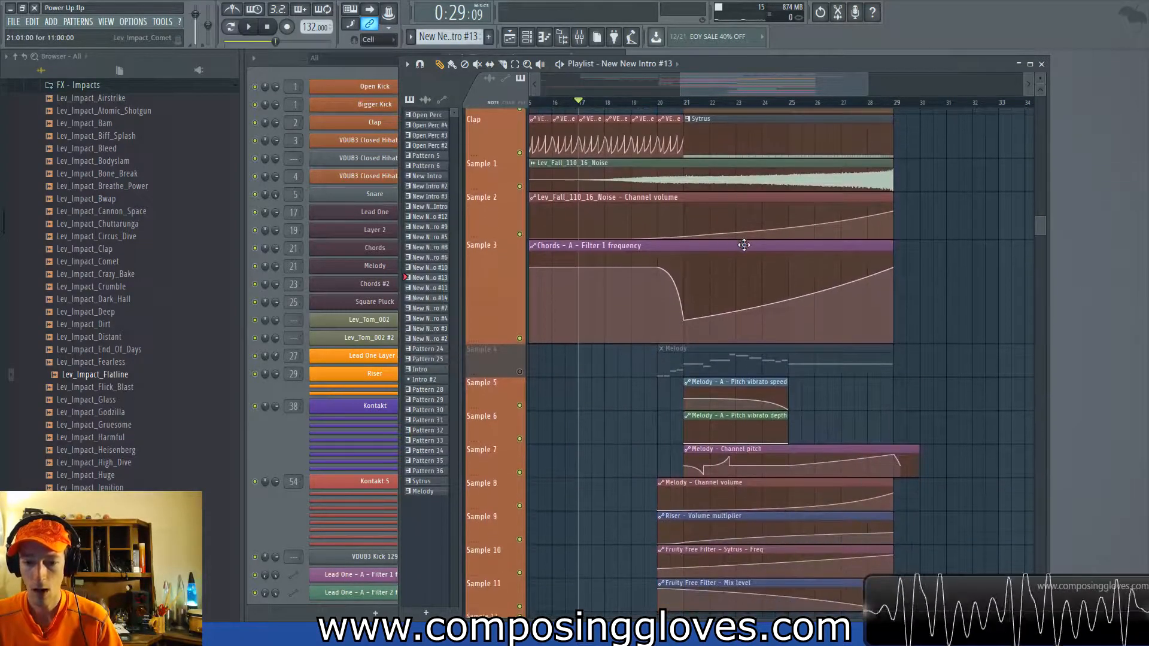
pyautogui.scroll(11, 744, 245)
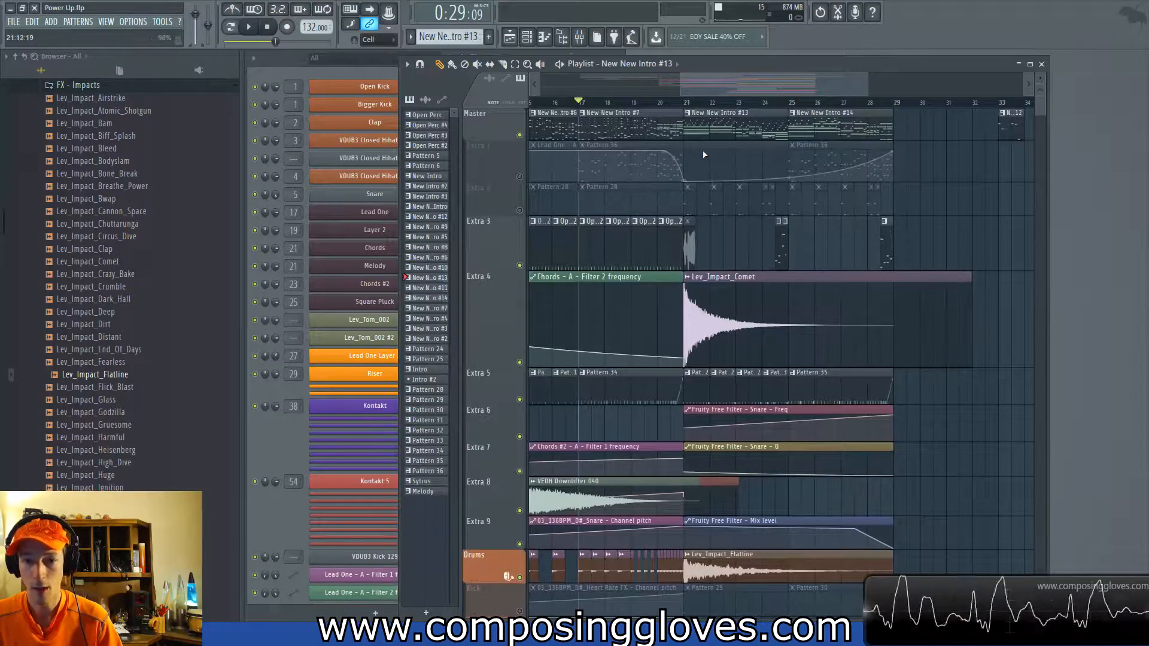
pyautogui.scroll(-8, 703, 155)
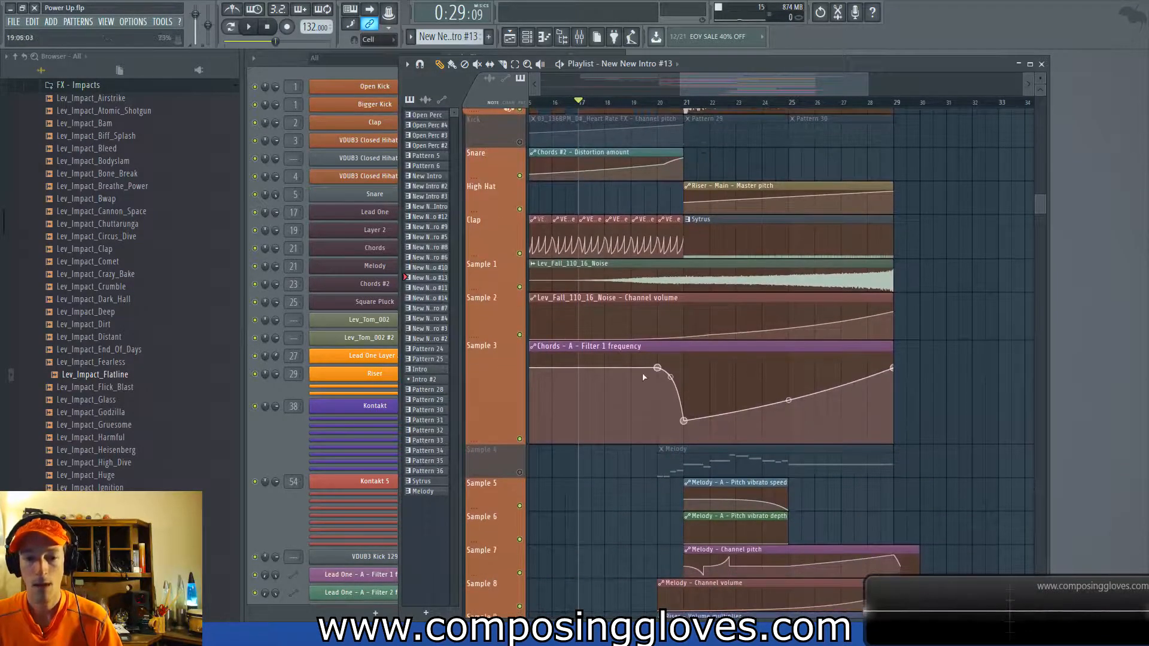
pyautogui.click(670, 390)
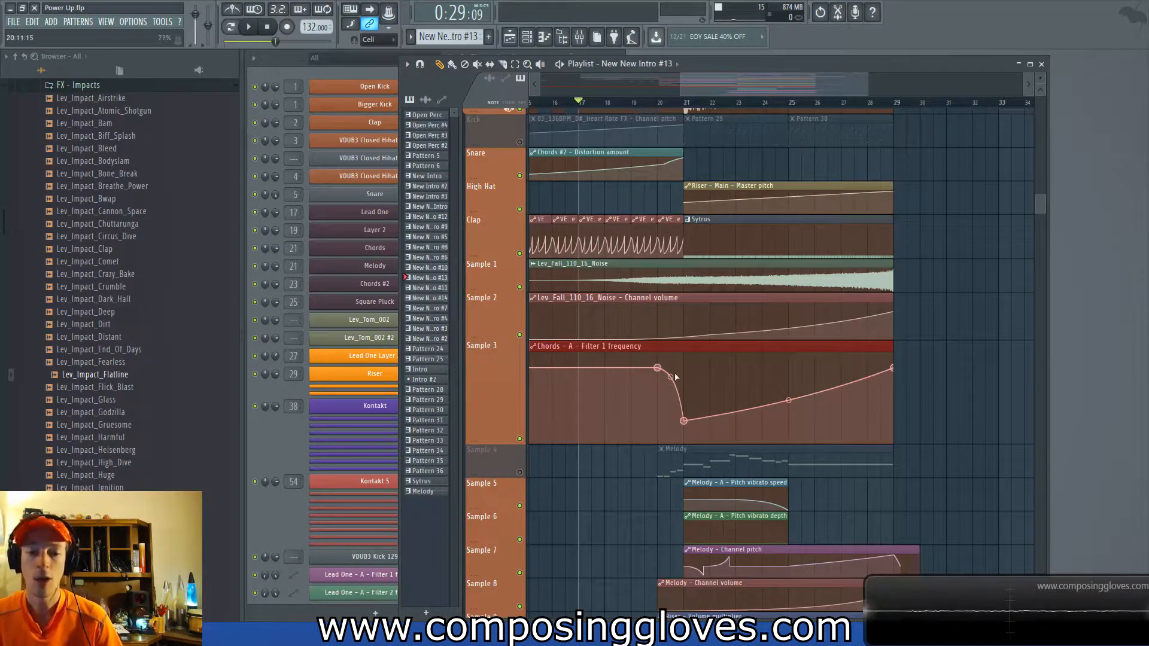
# Set the song position to bar 21, compare the Lead One and Chords notes of New New Intro #13, and return to the playlist.
pyautogui.scroll(5, 747, 384)
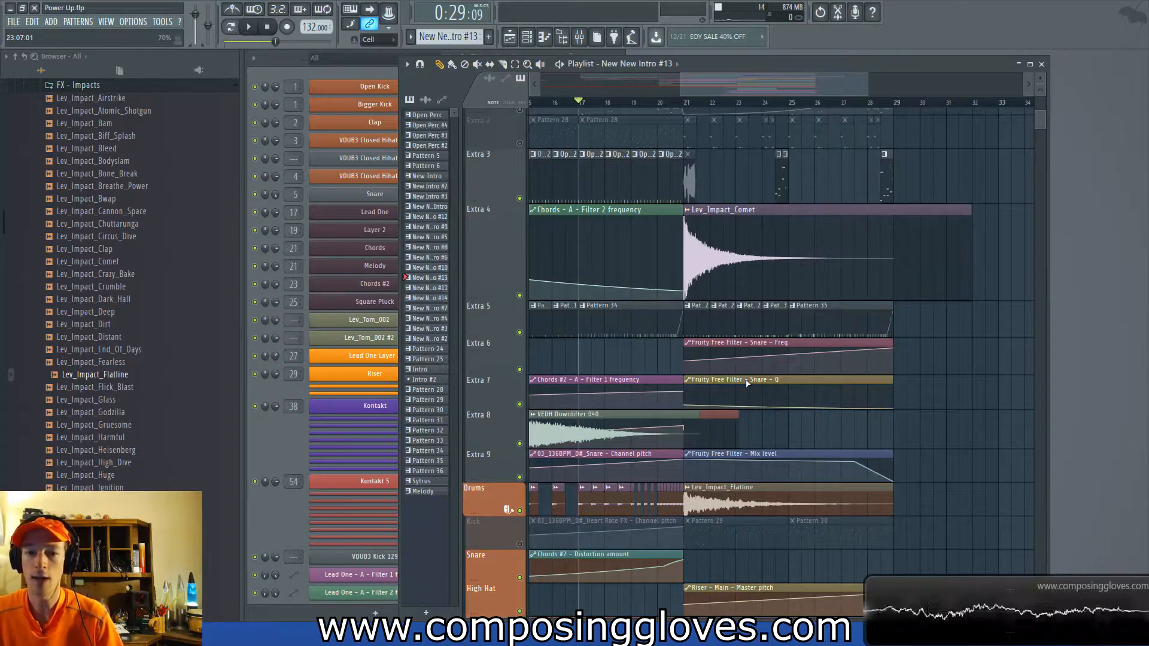
pyautogui.scroll(2, 746, 383)
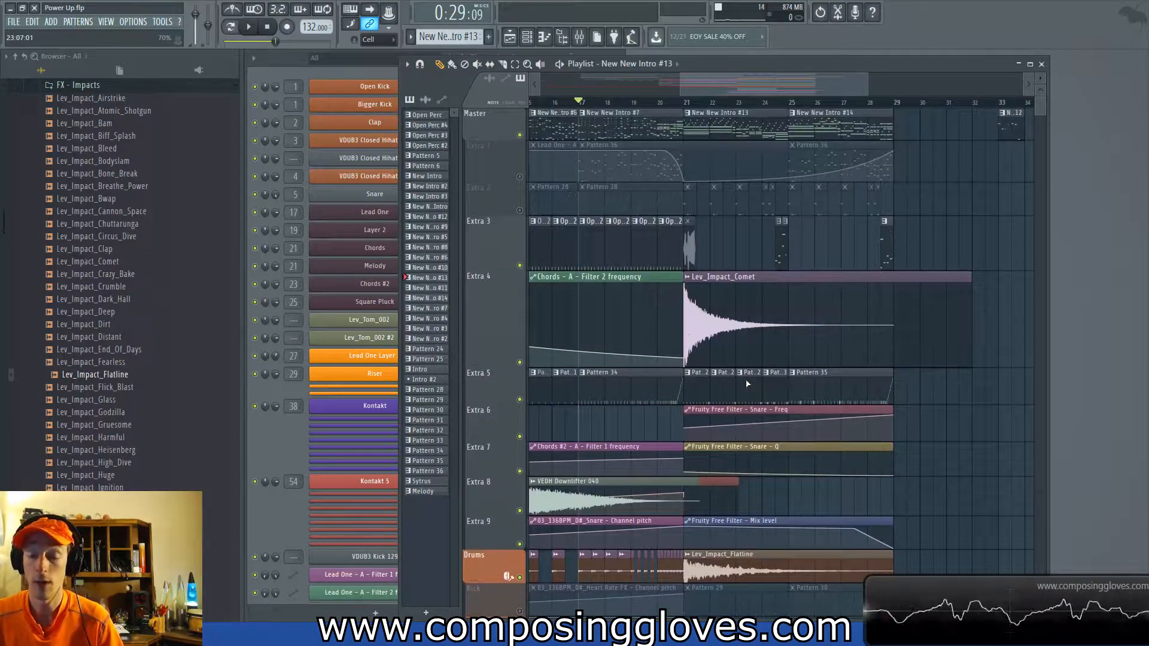
pyautogui.scroll(3, 745, 379)
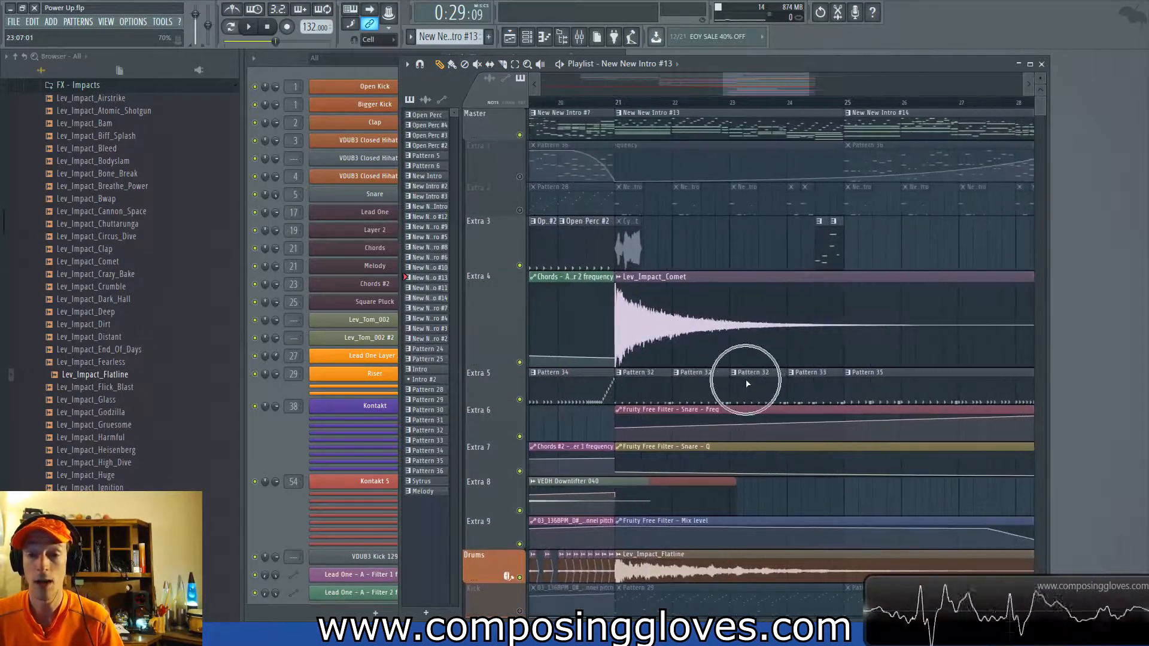
pyautogui.click(621, 106)
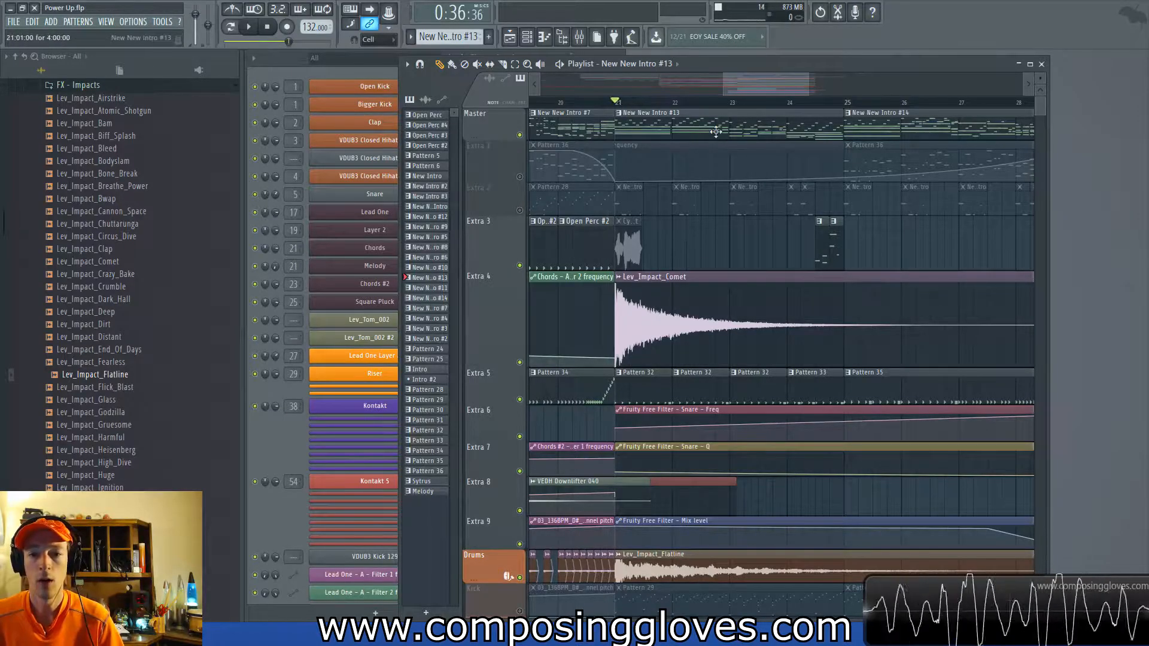
pyautogui.doubleClick(715, 130)
pyautogui.scroll(2, 613, 206)
pyautogui.scroll(5, 616, 171)
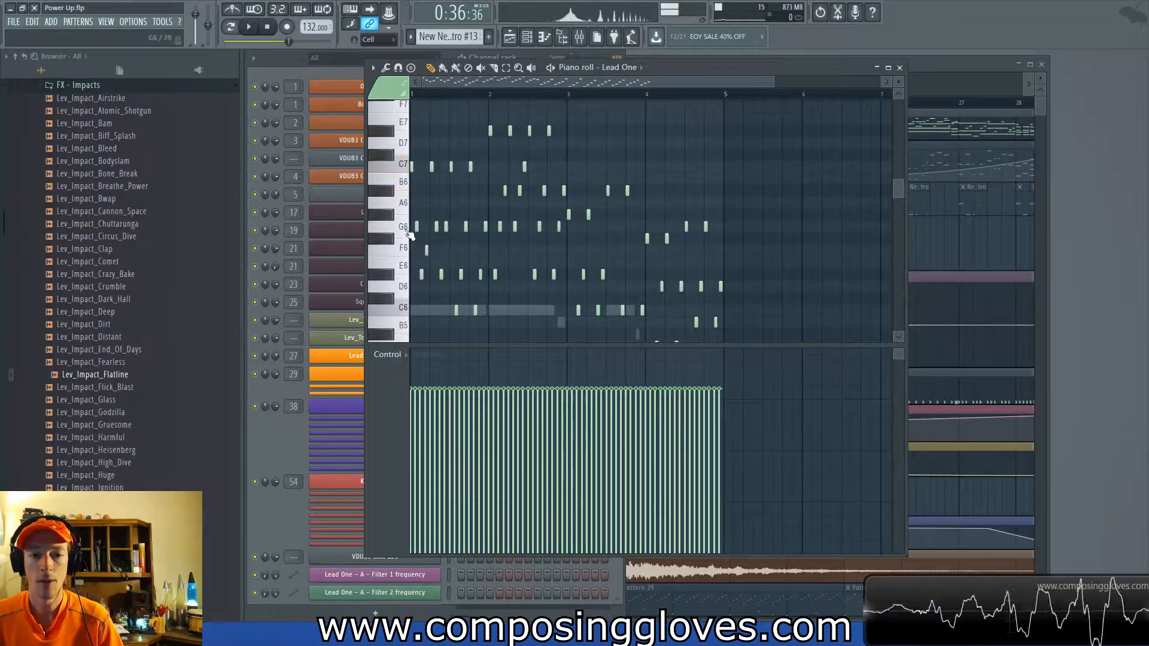
pyautogui.scroll(-4, 467, 221)
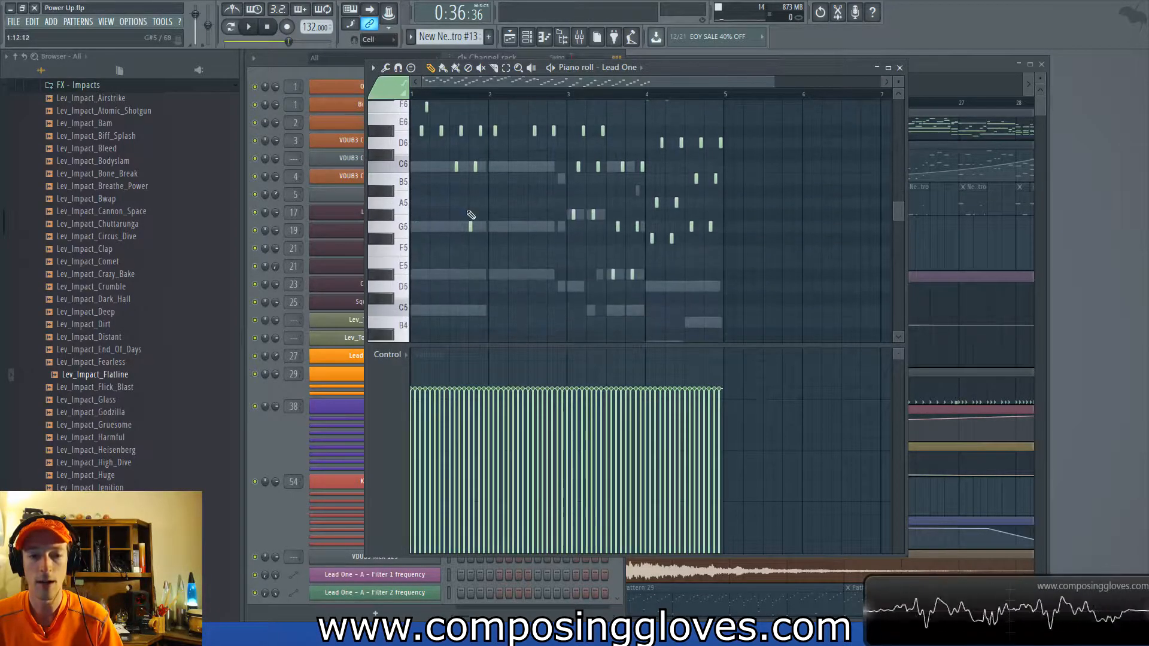
pyautogui.doubleClick(423, 168)
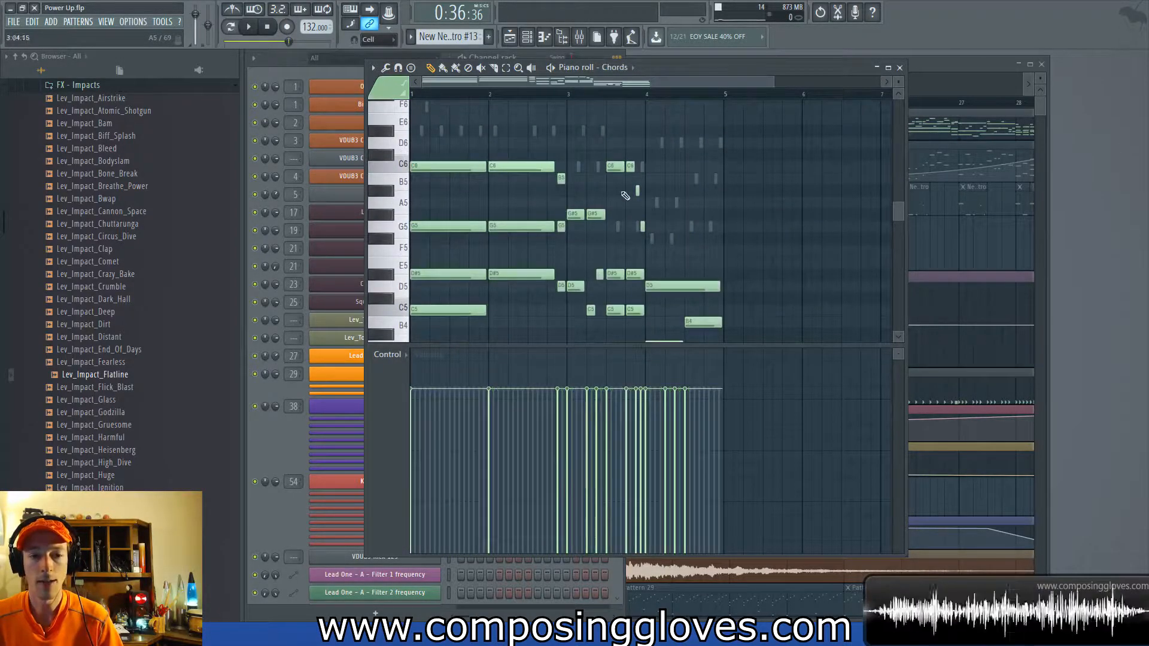
pyautogui.click(925, 73)
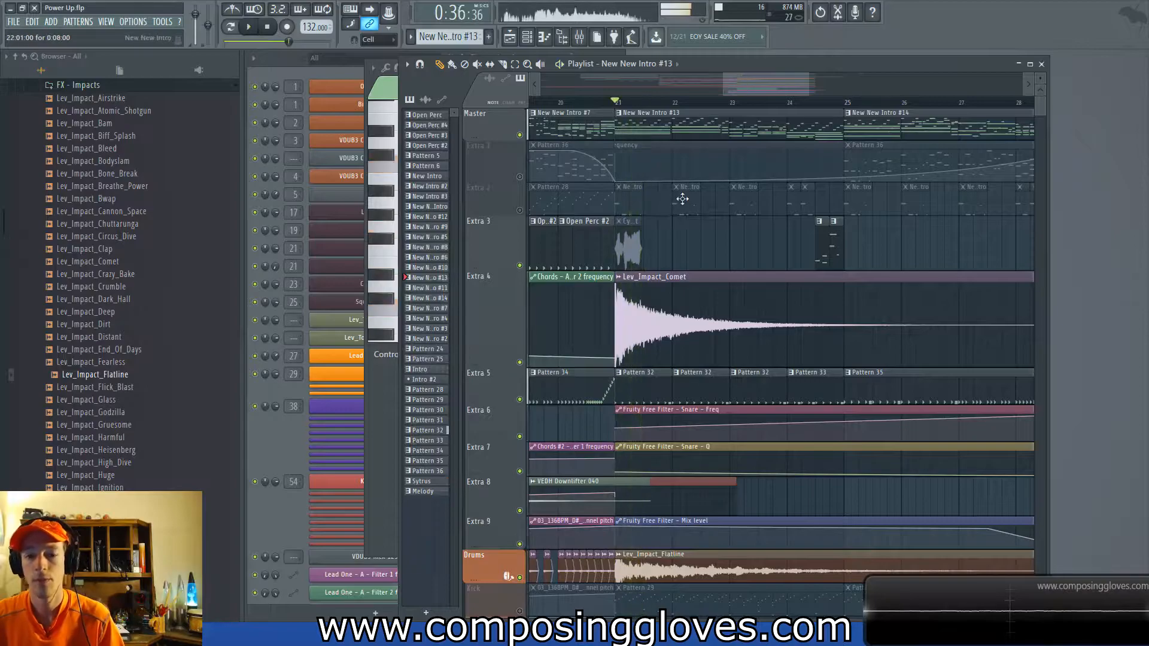
# Review the filter and riser automation tracks from bar 21 and unmute the Extra 1 track.
pyautogui.scroll(-5, 678, 190)
pyautogui.scroll(-8, 671, 430)
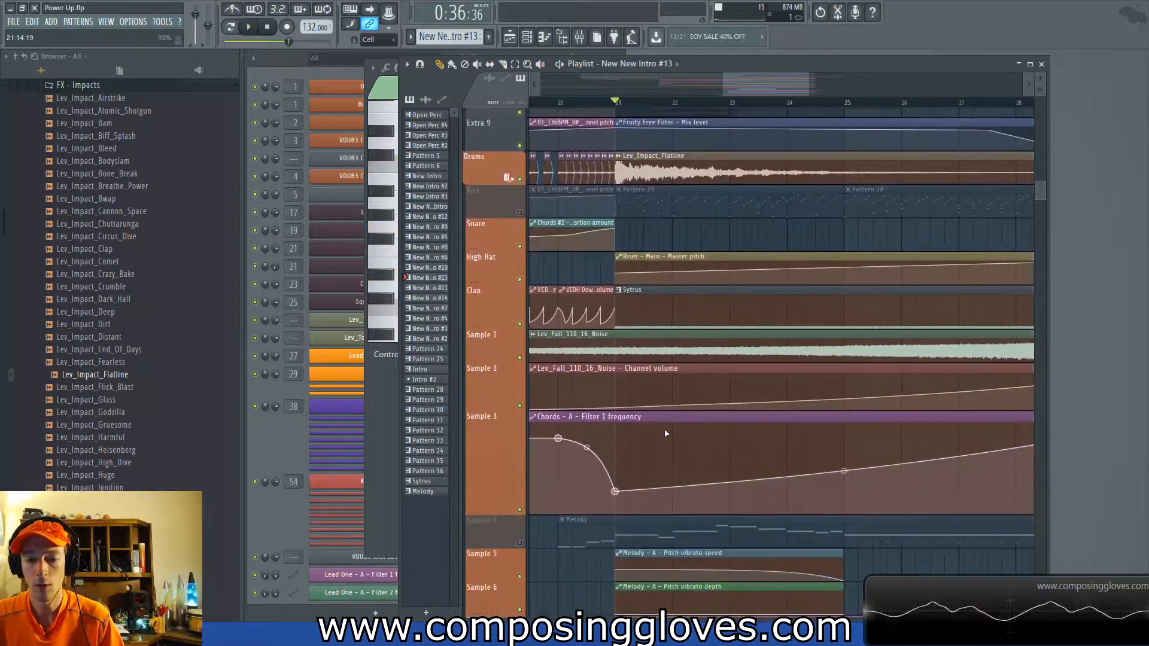
pyautogui.scroll(-3, 671, 430)
pyautogui.scroll(16, 676, 413)
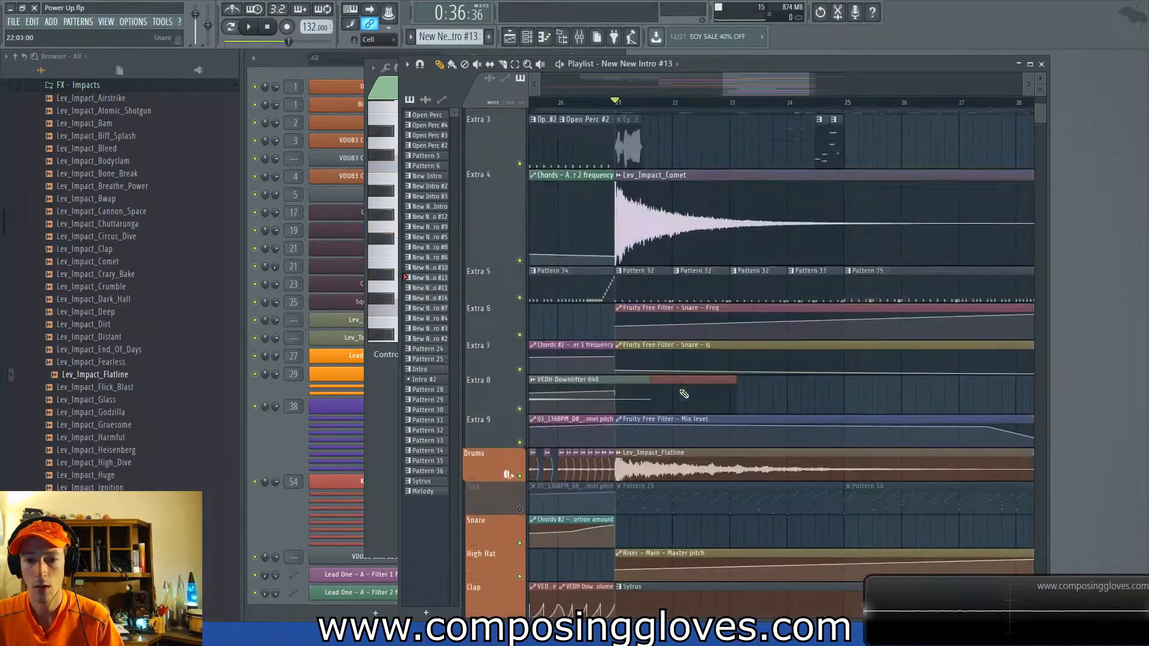
pyautogui.click(519, 174)
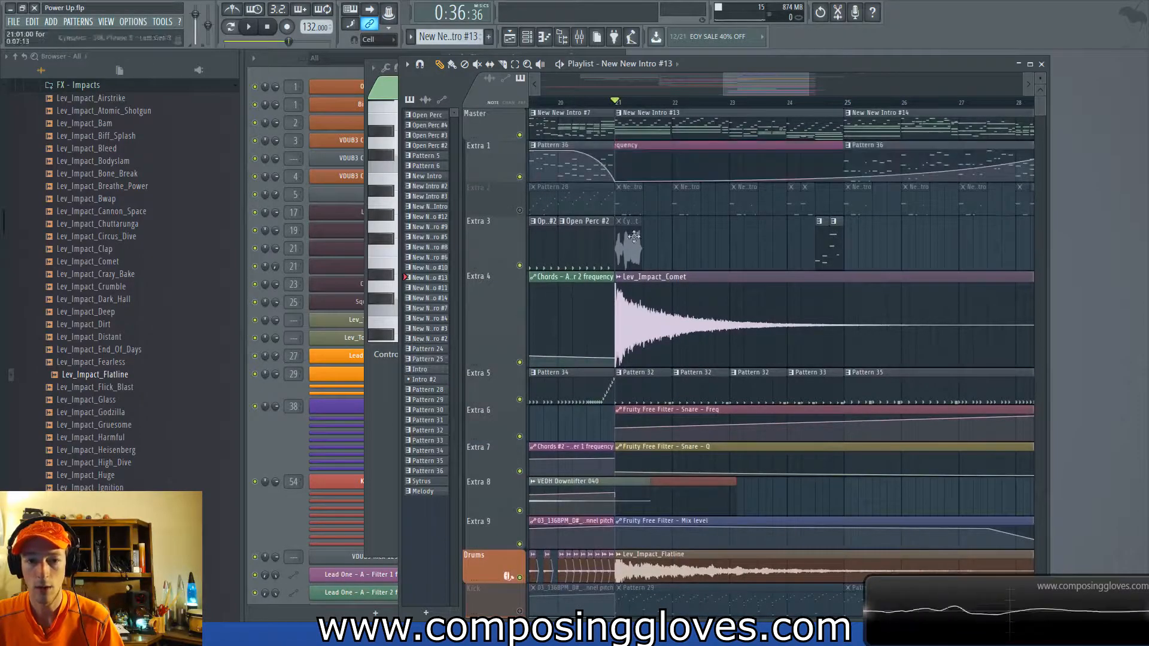
# Play the build-up from bar 21 with the Master and Extra 1 tracks audible and stop near bar 29.
pyautogui.press('space')
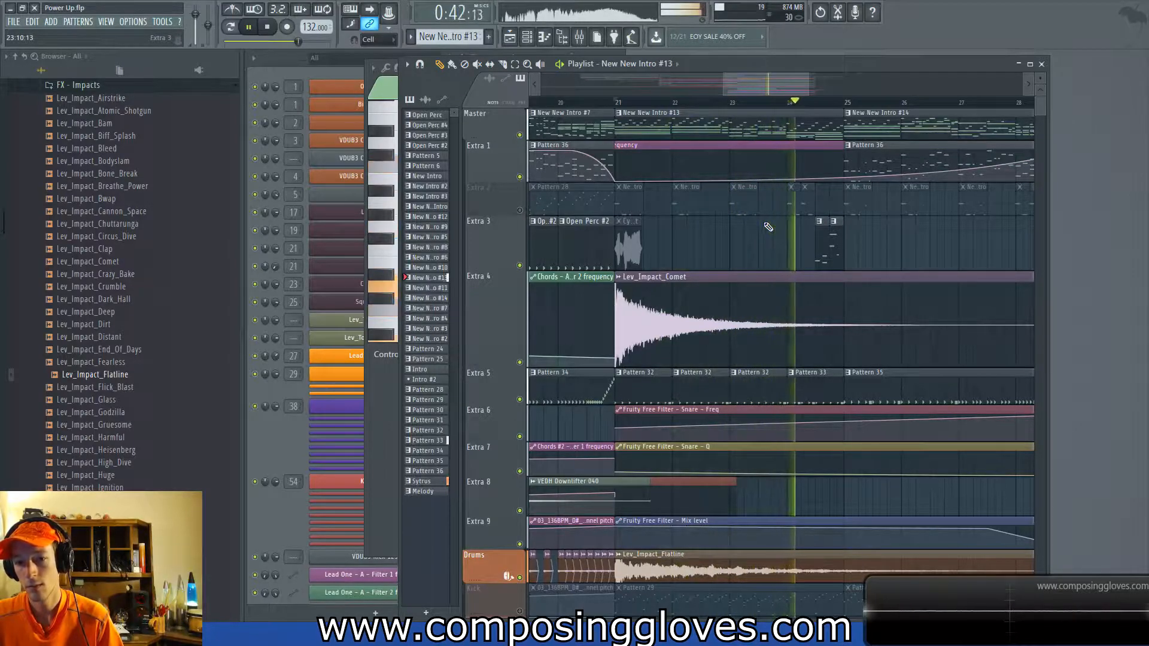
pyautogui.moveTo(900, 231); pyautogui.dragTo(785, 250)
pyautogui.scroll(-2, 785, 250)
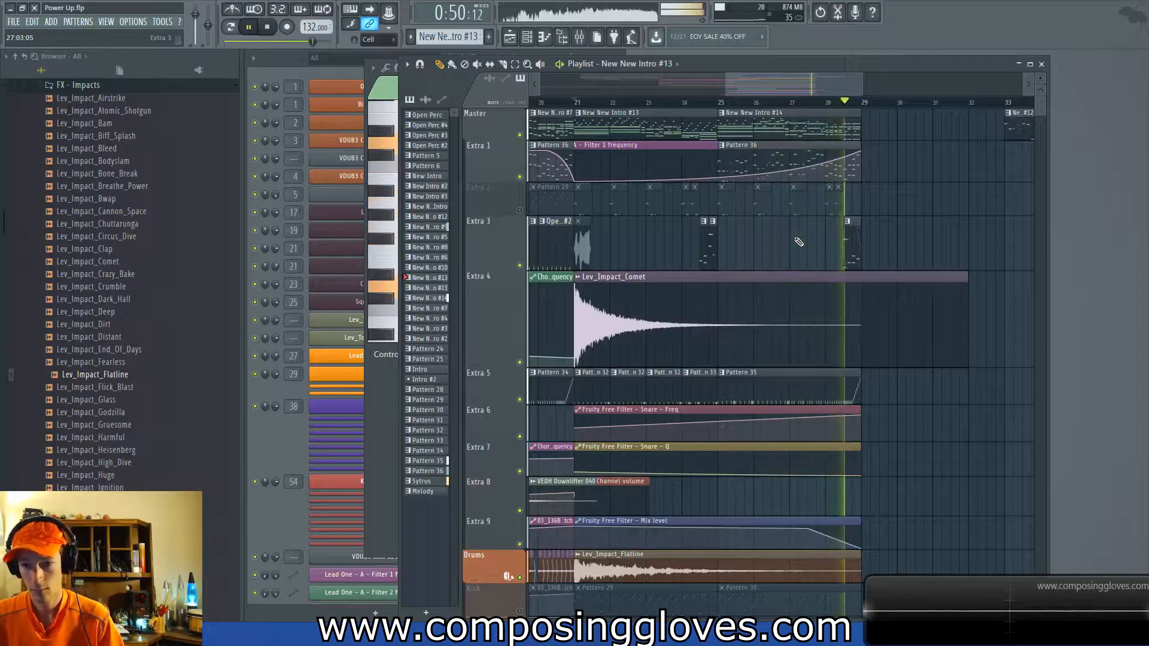
pyautogui.press('space')
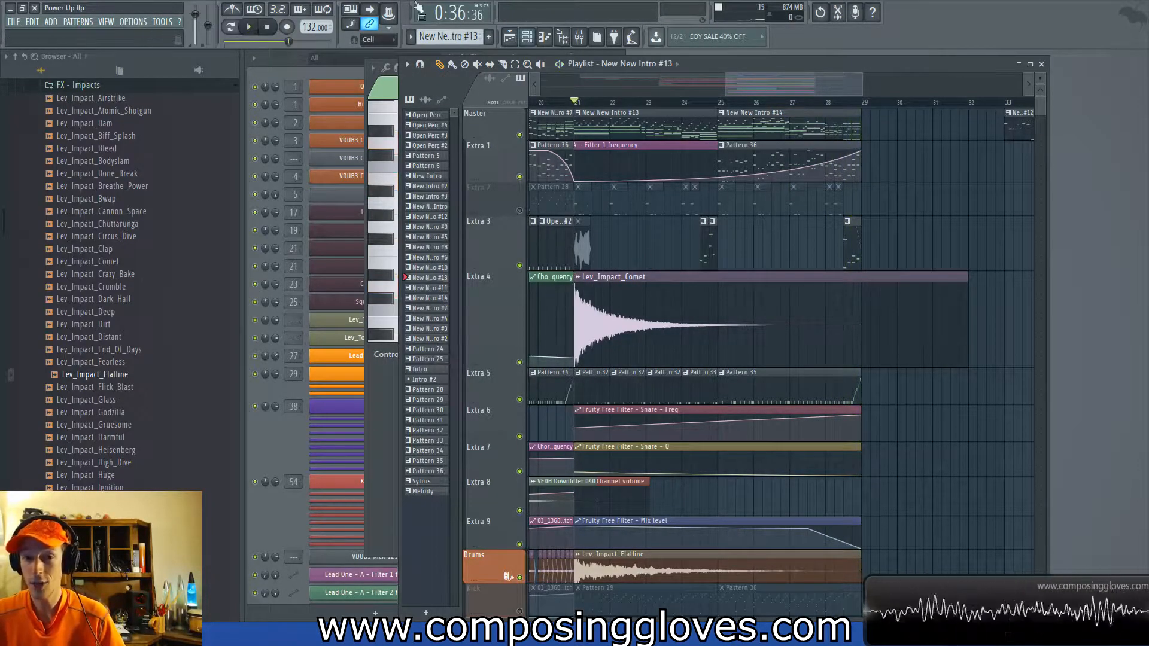
# Reopen New New Intro #13 in the piano roll and examine its Lead One notes and the lower Chords notes.
pyautogui.doubleClick(698, 135)
pyautogui.scroll(-2, 787, 234)
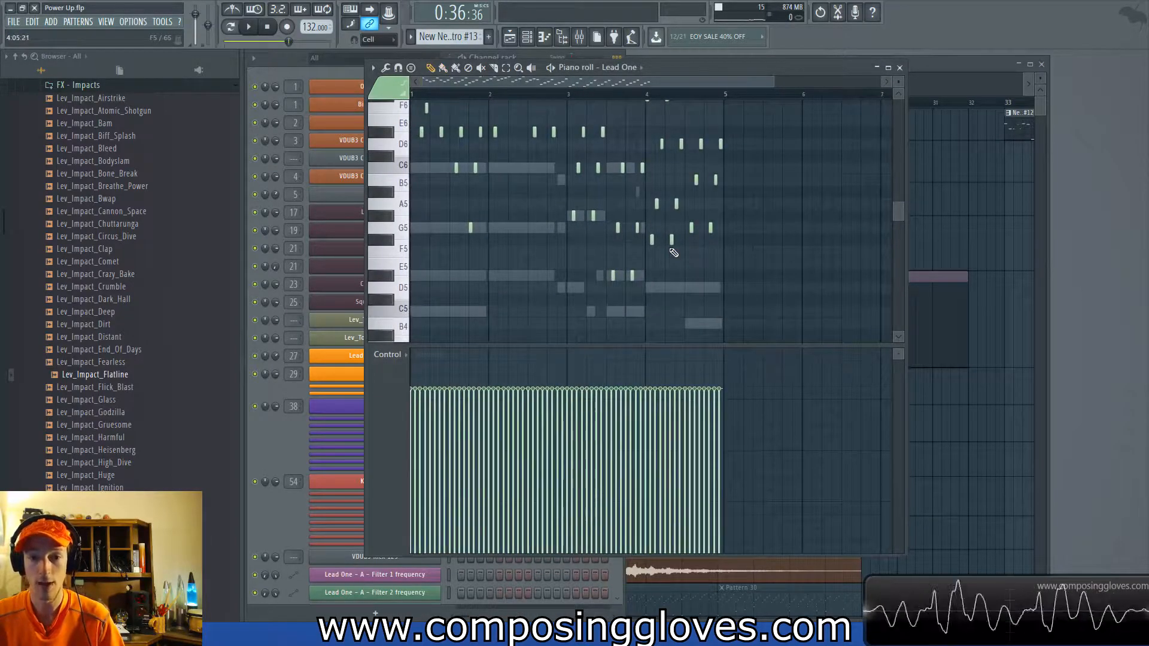
pyautogui.doubleClick(527, 169)
pyautogui.scroll(-2, 515, 191)
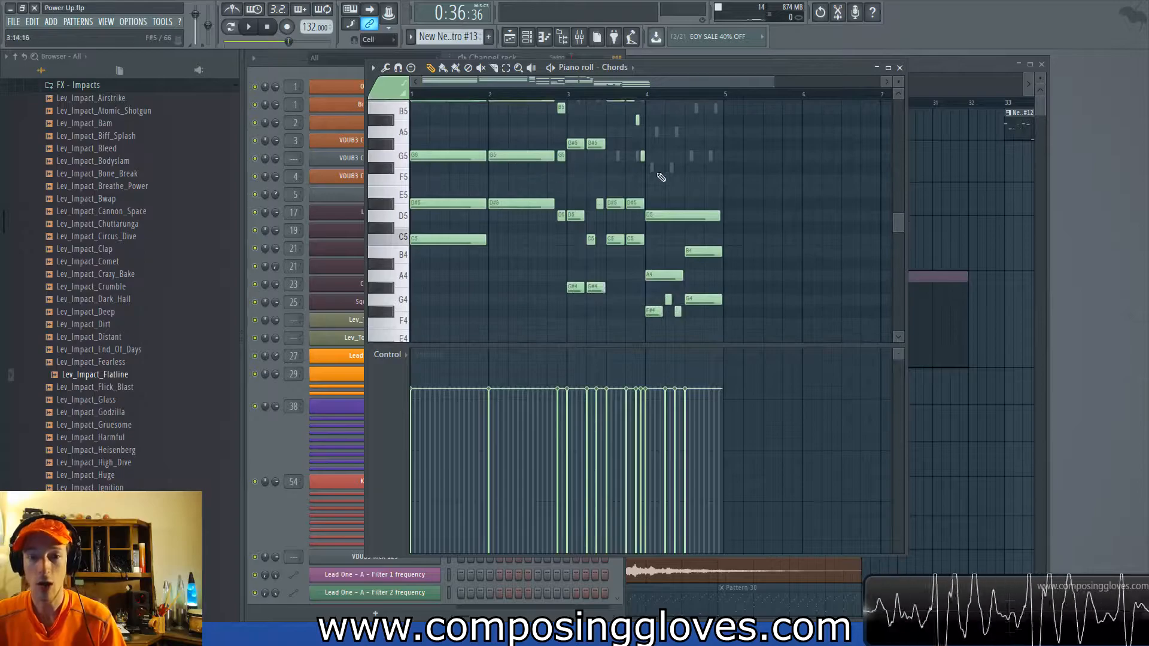
# Close the piano roll and unmute the Extra 2 track in the playlist.
pyautogui.click(902, 68)
pyautogui.click(709, 129)
pyautogui.hscroll(-2, 658, 155)
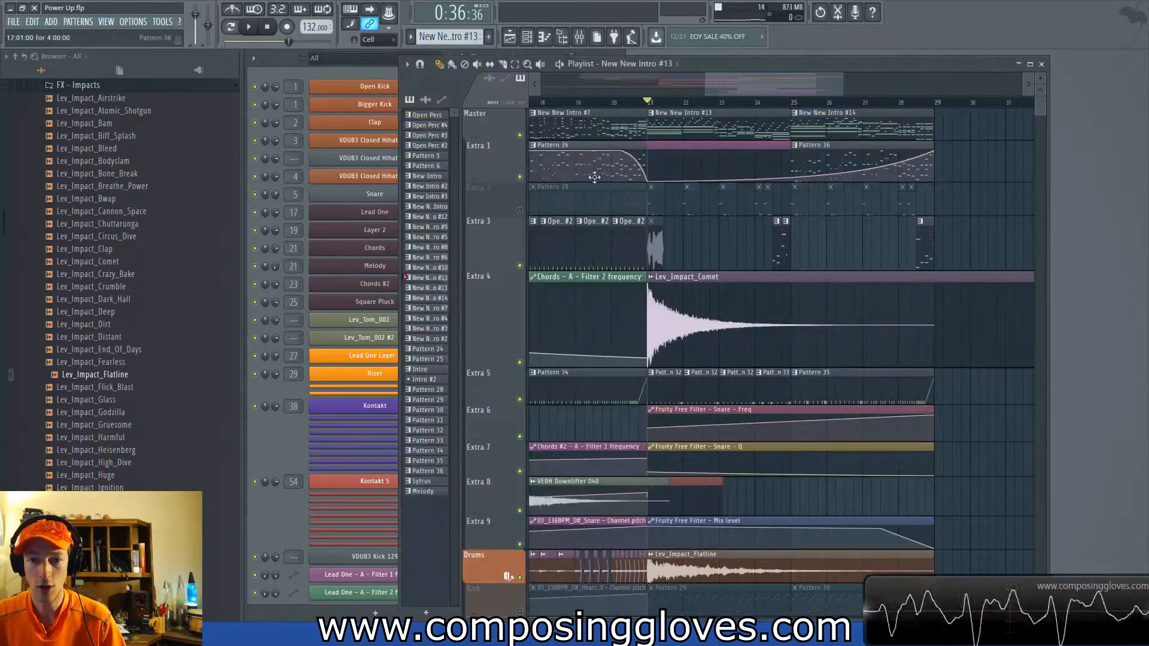
pyautogui.click(926, 103)
pyautogui.click(520, 210)
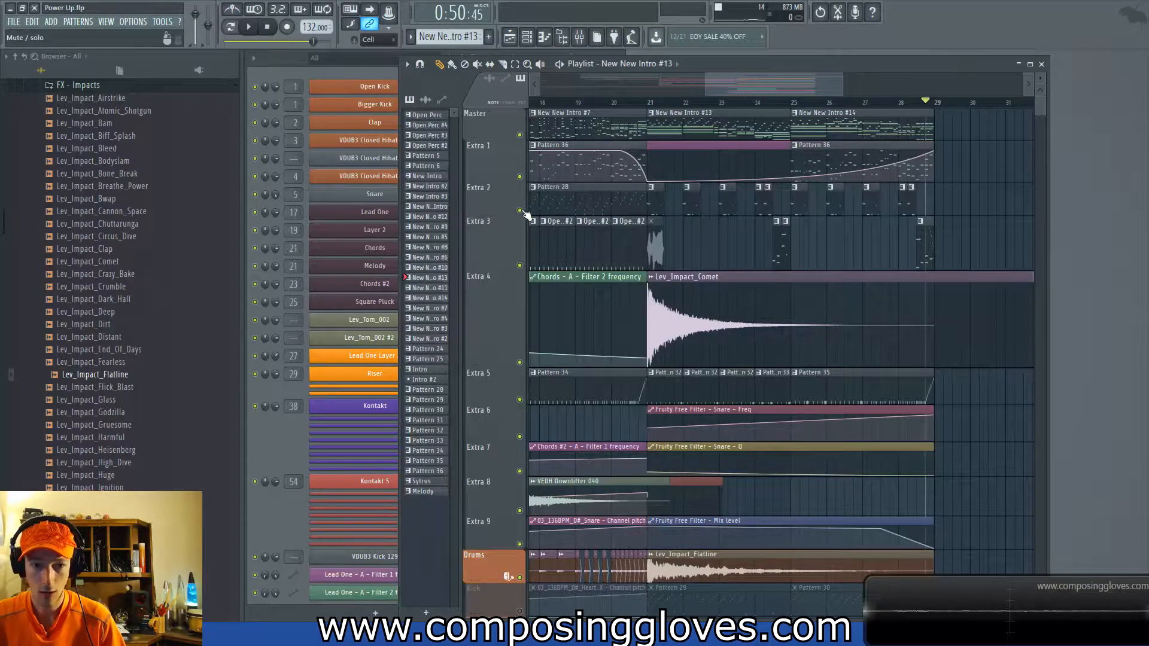
# Play the arrangement briefly from bar 21 with Extra 2 audible, and move the song position to bar 29.
pyautogui.click(657, 103)
pyautogui.press('space')
pyautogui.press('space')
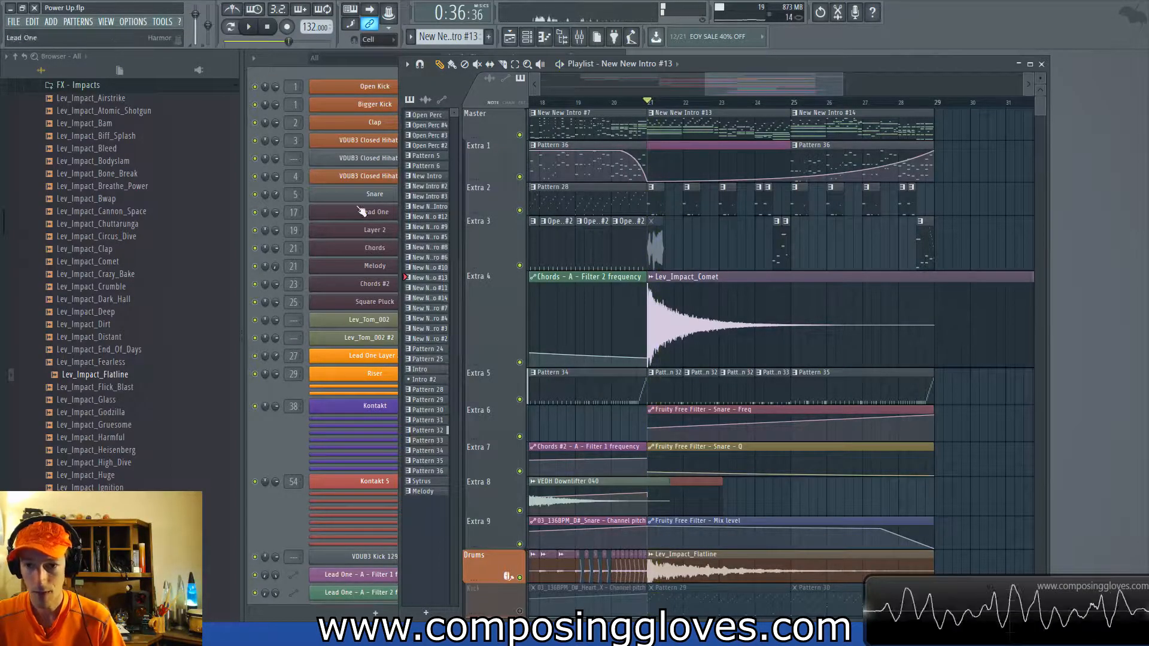
pyautogui.click(933, 105)
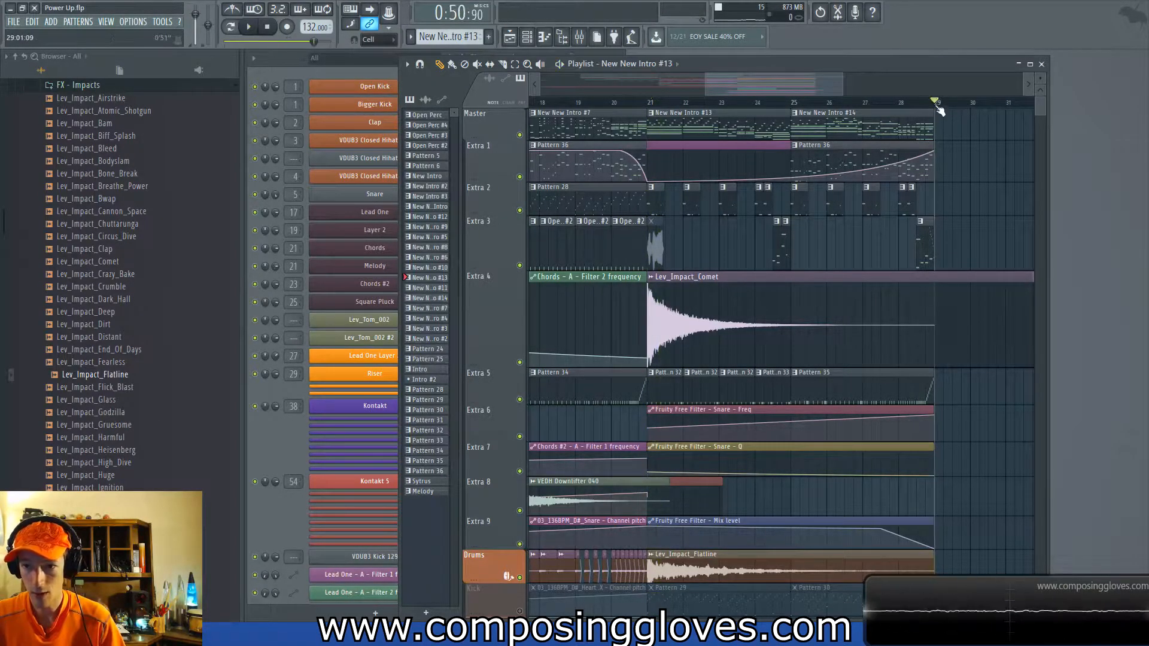
# Switch to pattern playback, bring up the channel rack and audition New New Intro #13 on its own.
pyautogui.press('l')
pyautogui.click(339, 74)
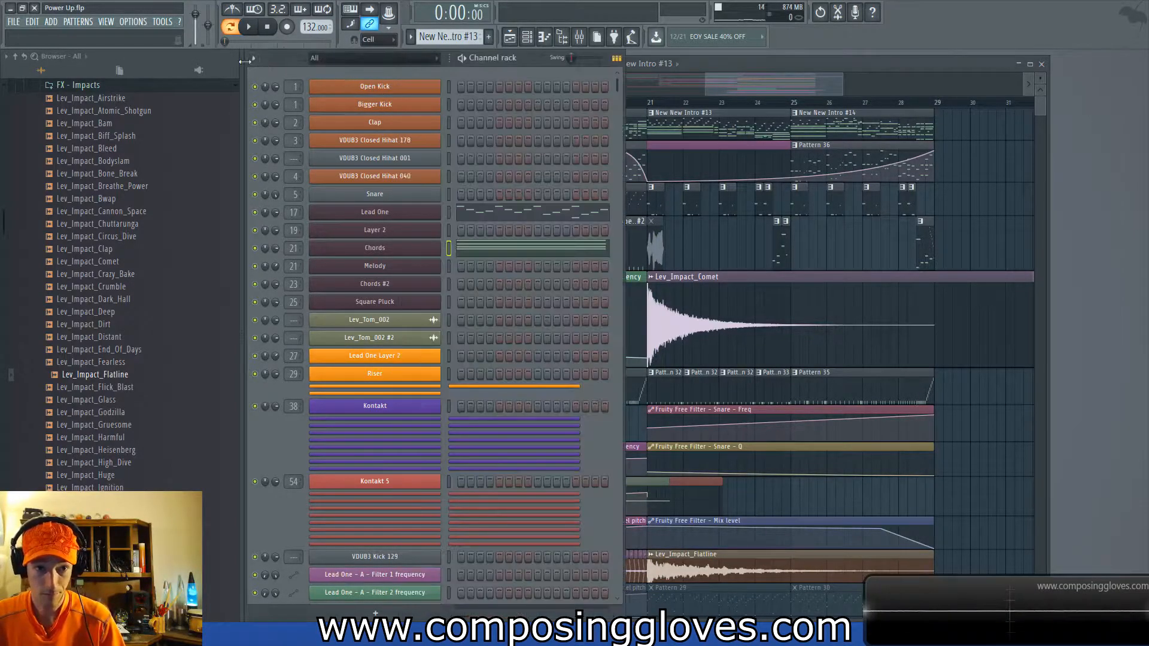
pyautogui.press('space')
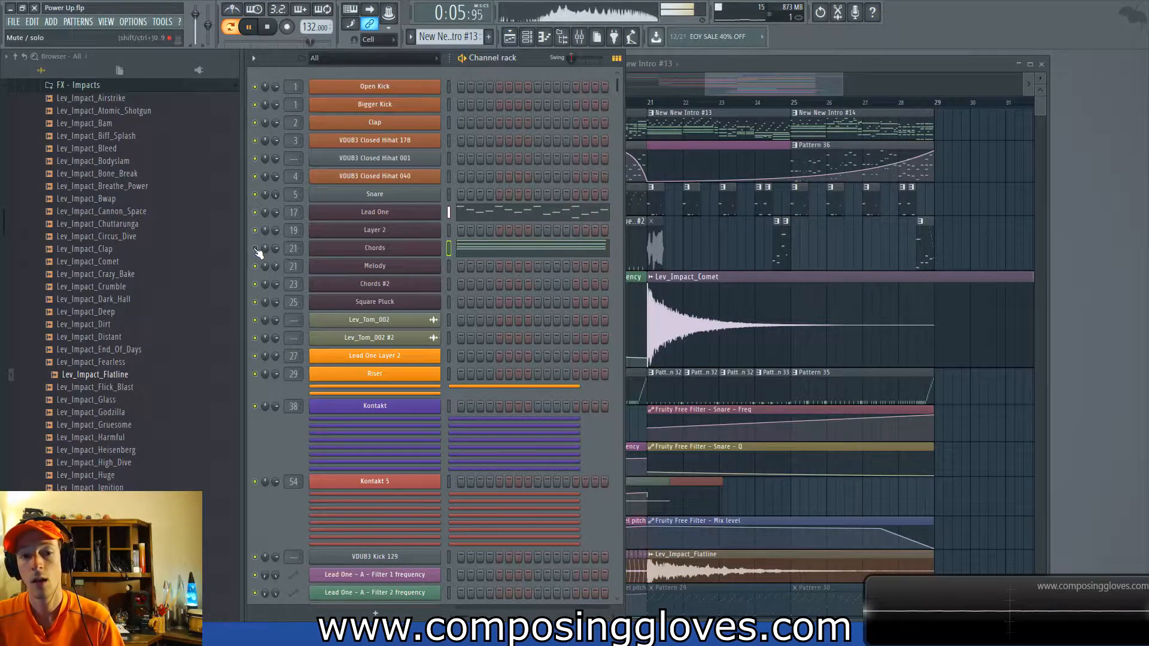
pyautogui.press('space')
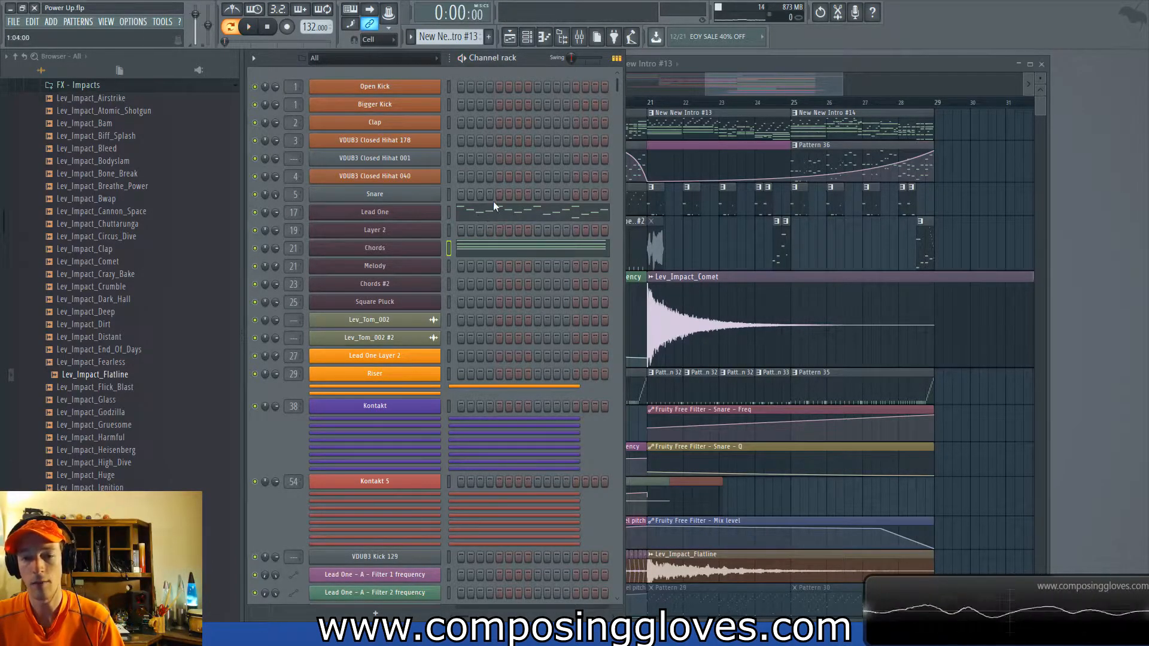
# Select the Master and Extra 1 clips between bars 21 and 29 and set the song position to bar 21.
pyautogui.click(733, 82)
pyautogui.moveTo(847, 127); pyautogui.dragTo(945, 174)
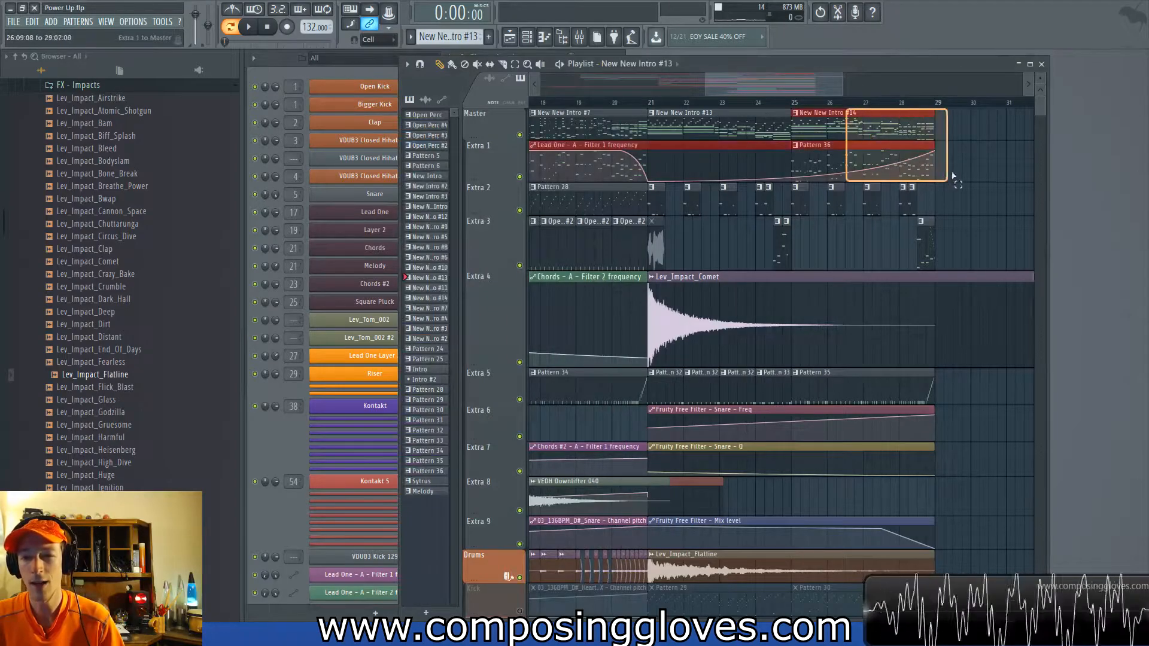
pyautogui.moveTo(740, 130); pyautogui.dragTo(892, 172)
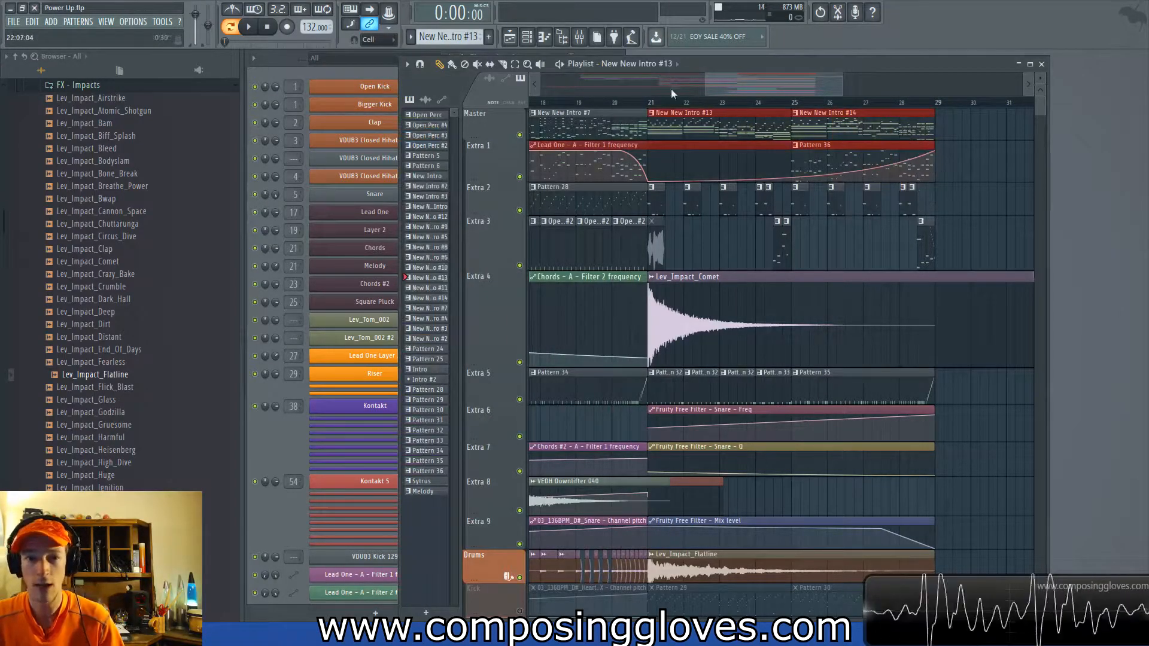
pyautogui.click(651, 105)
pyautogui.click(919, 104)
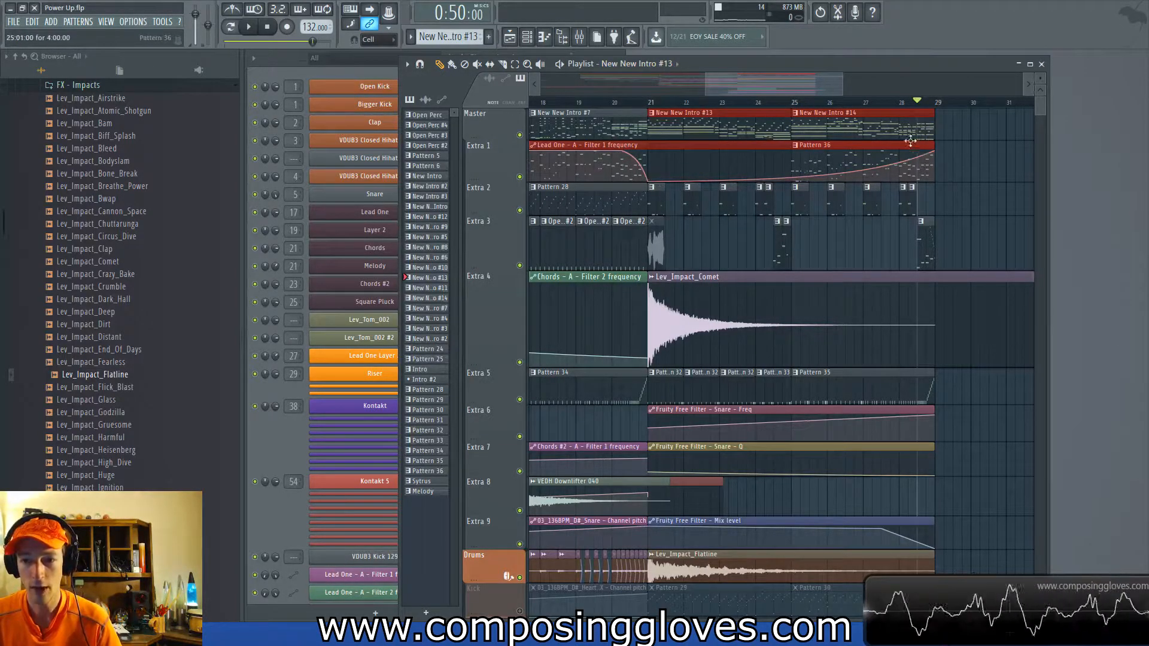
pyautogui.click(650, 102)
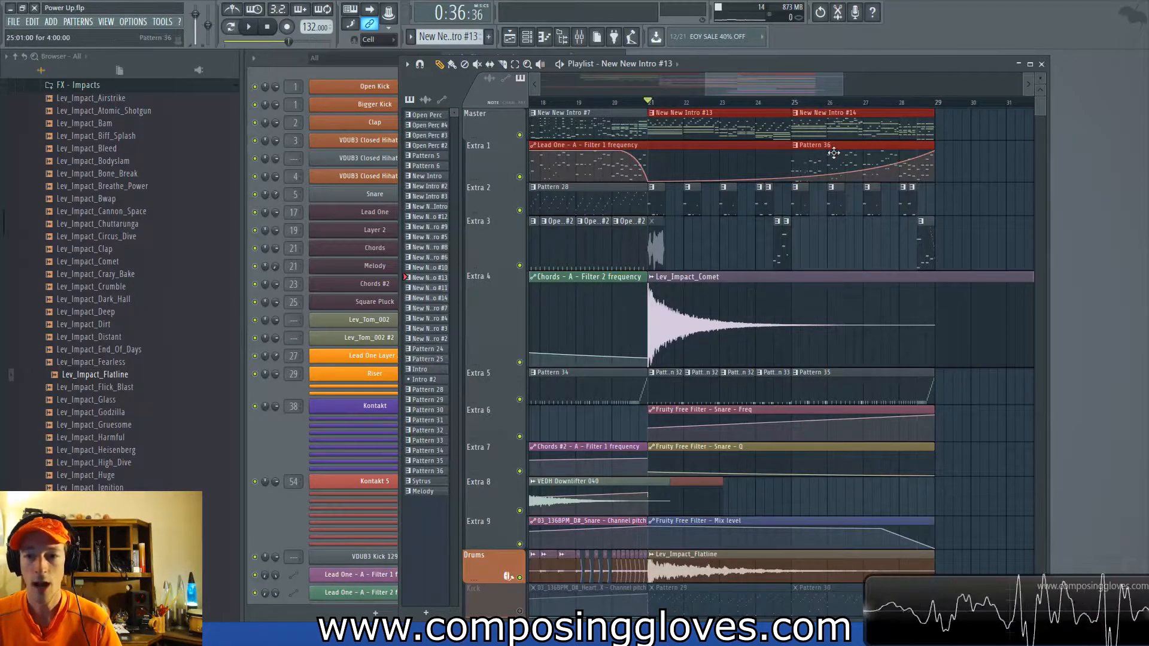
# Open Pattern 36 in the piano roll, audition its notes from the start, and return to the playlist.
pyautogui.doubleClick(880, 151)
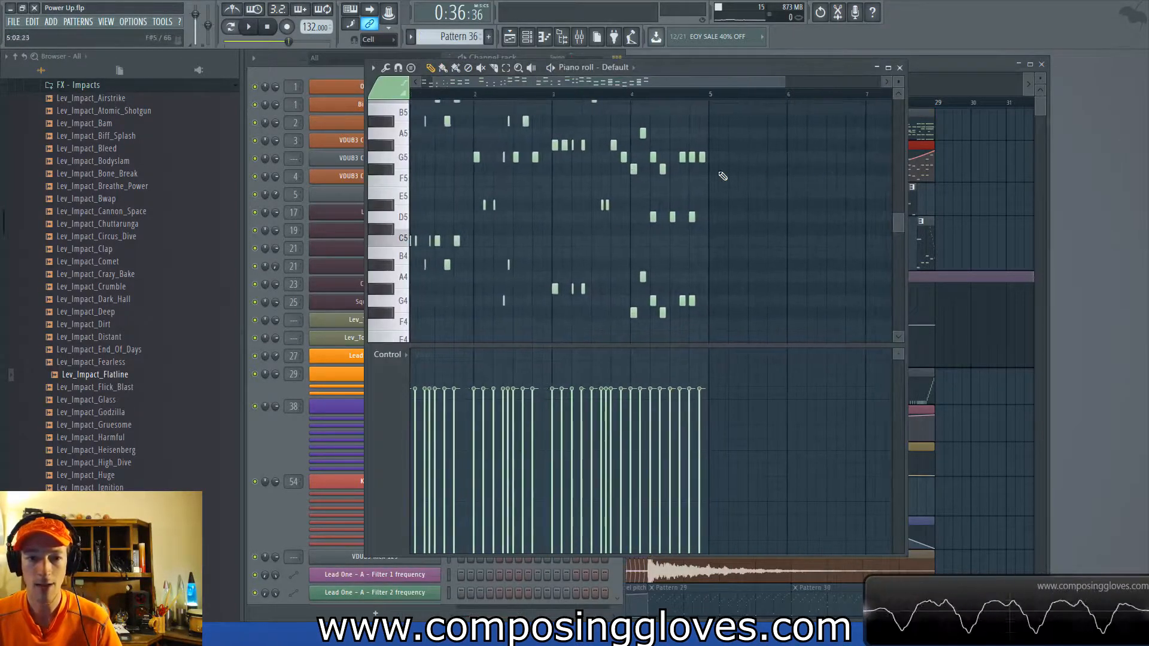
pyautogui.click(413, 96)
pyautogui.click(248, 28)
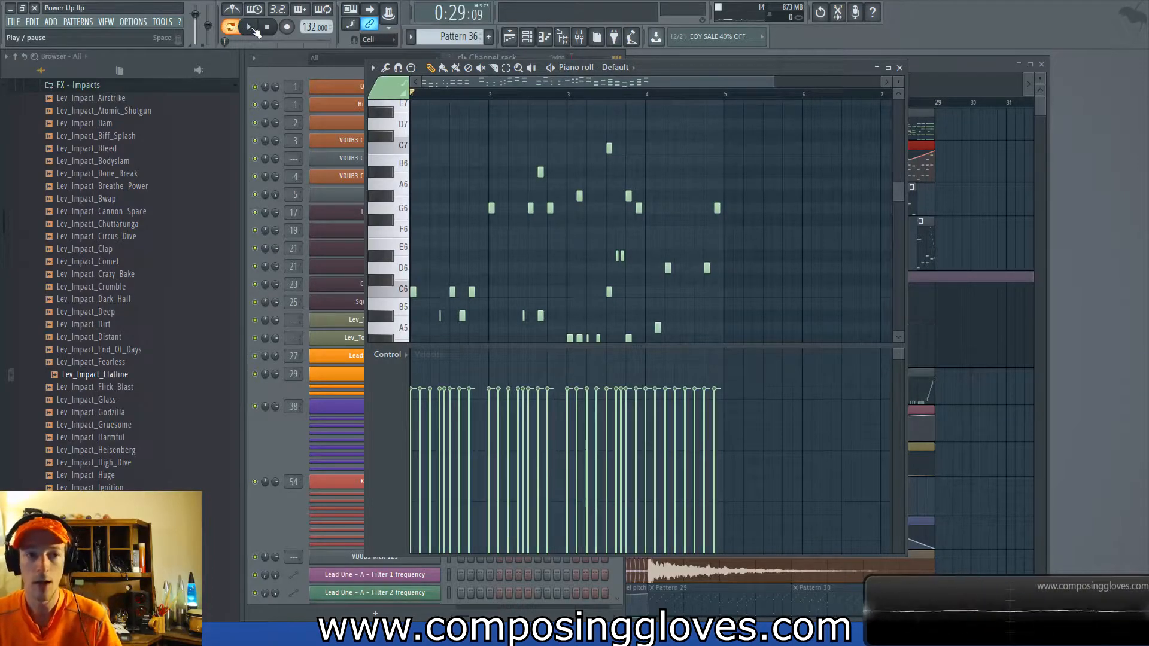
pyautogui.scroll(-6, 565, 174)
pyautogui.scroll(4, 551, 186)
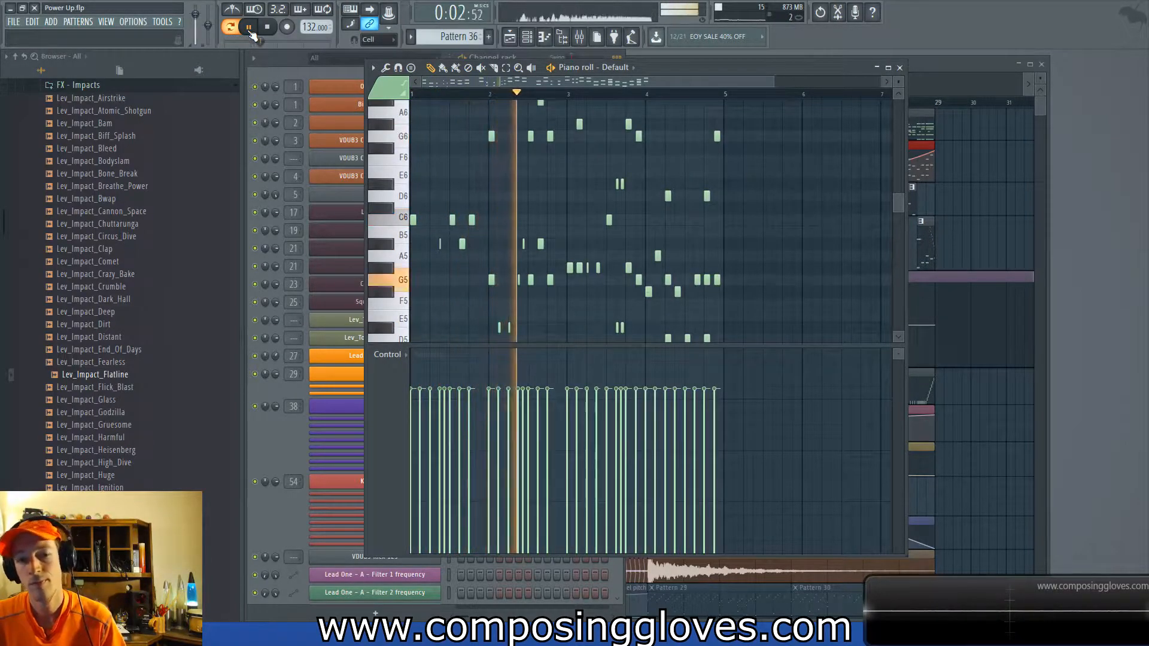
pyautogui.press('space')
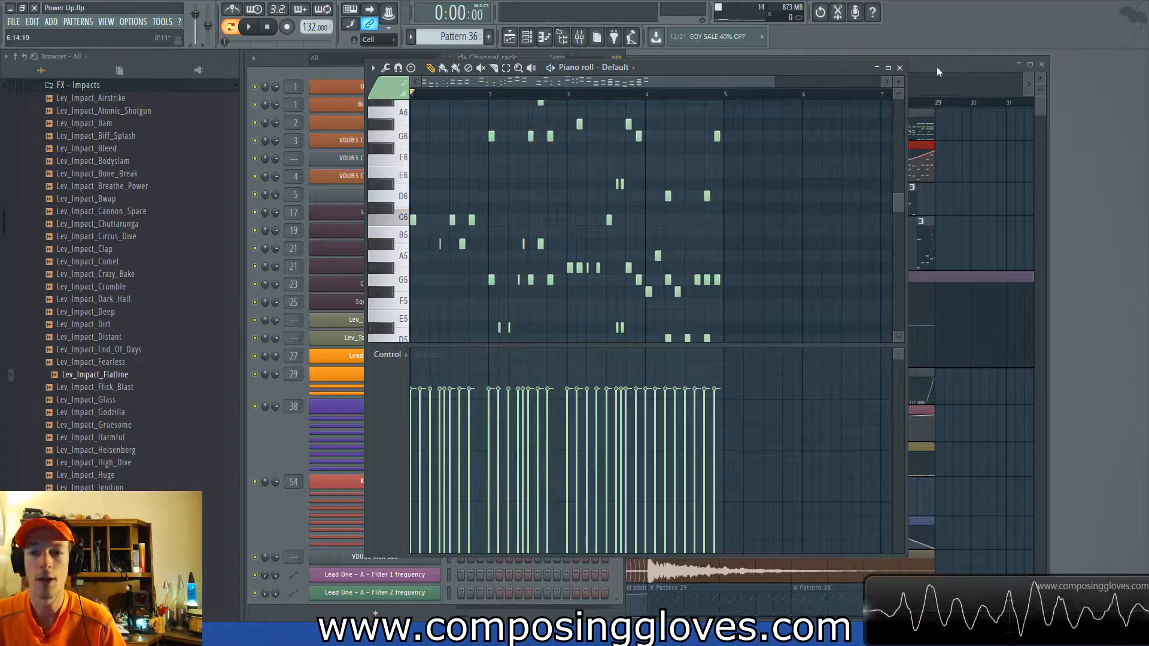
pyautogui.click(889, 67)
pyautogui.click(1131, 57)
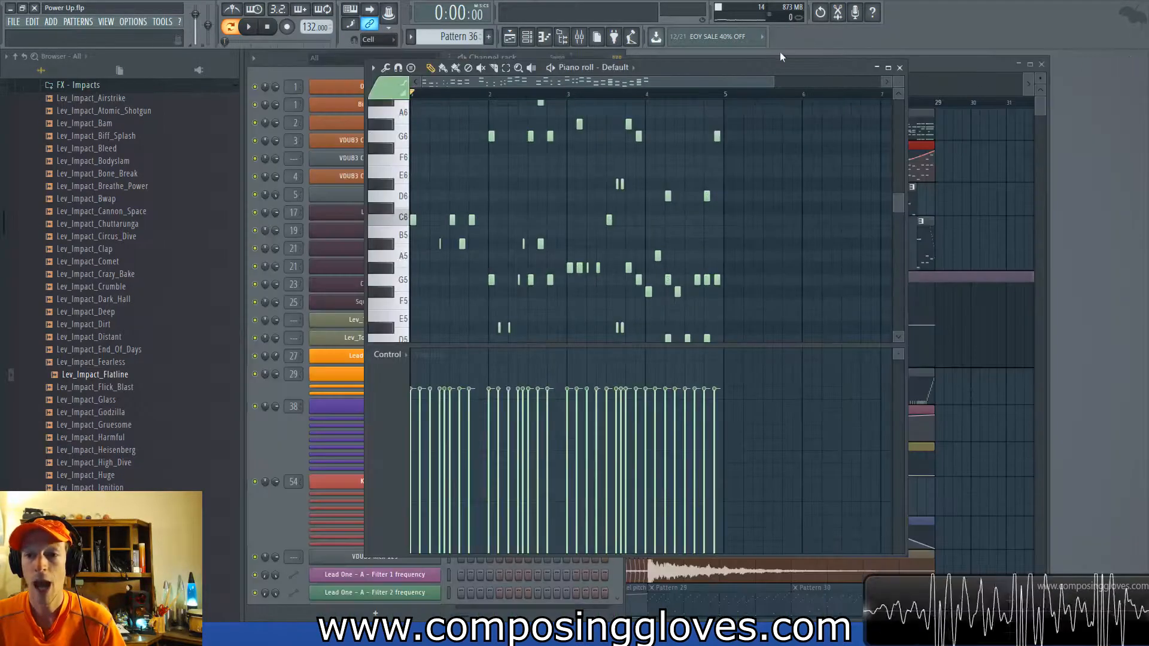
pyautogui.click(900, 67)
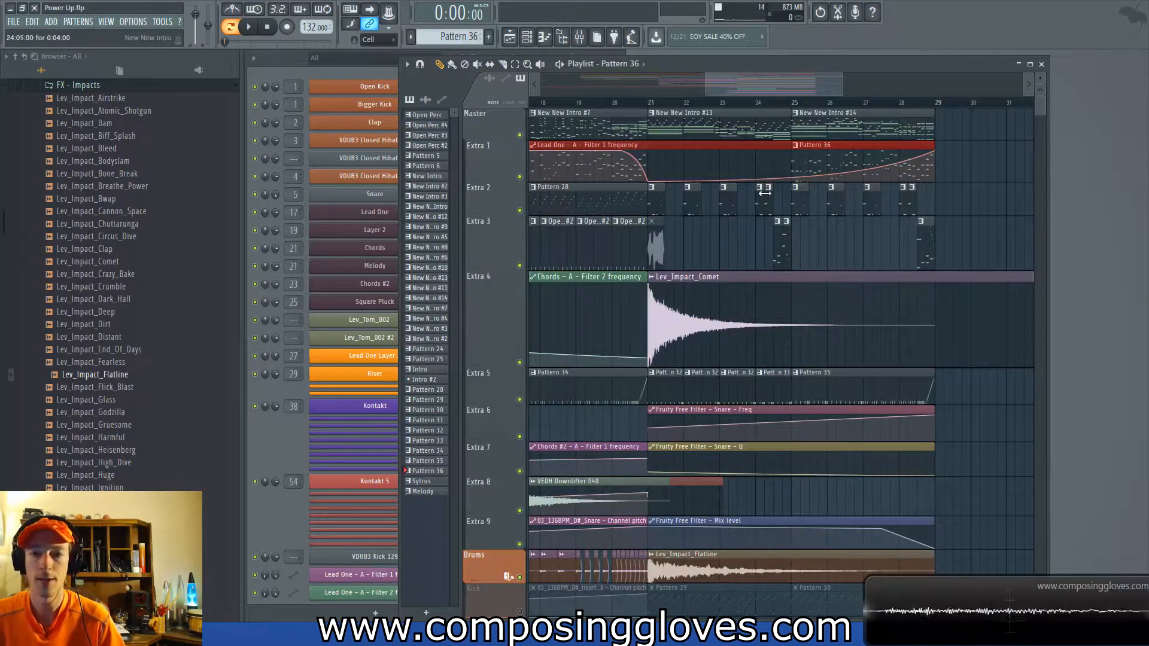
# Select the short Extra 2 and Extra 3 clips from bar 21 to 29, set the song position to bar 21, and review the lower tracks.
pyautogui.scroll(-3, 764, 203)
pyautogui.scroll(3, 764, 203)
pyautogui.moveTo(655, 203); pyautogui.dragTo(955, 251)
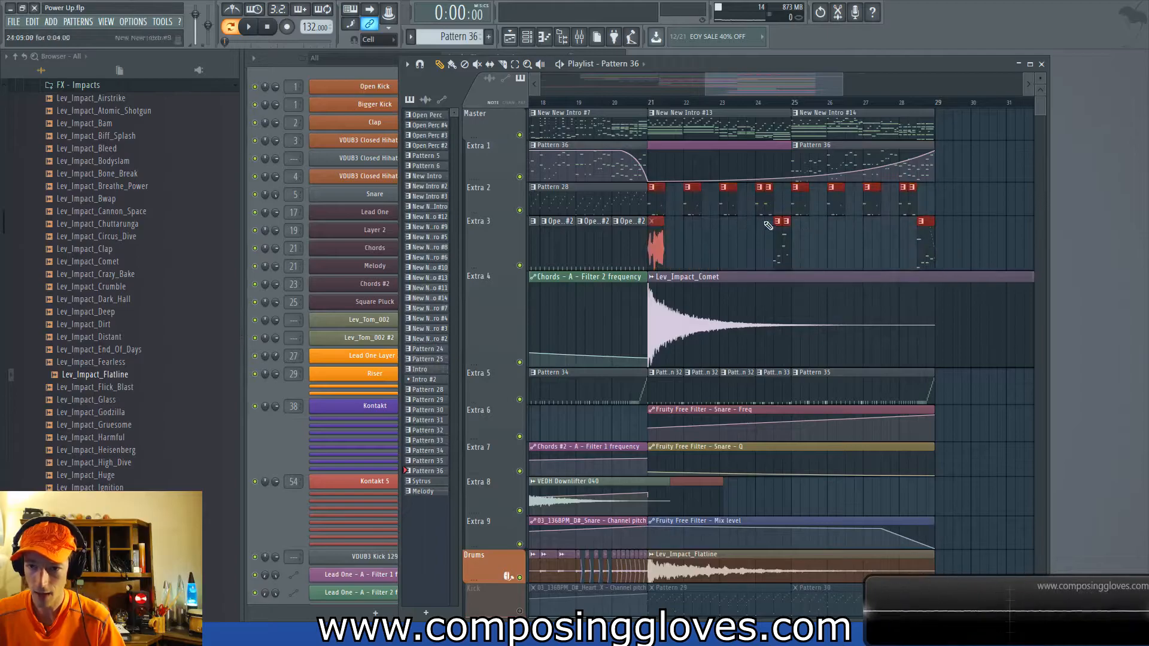
pyautogui.moveTo(763, 228); pyautogui.dragTo(823, 245)
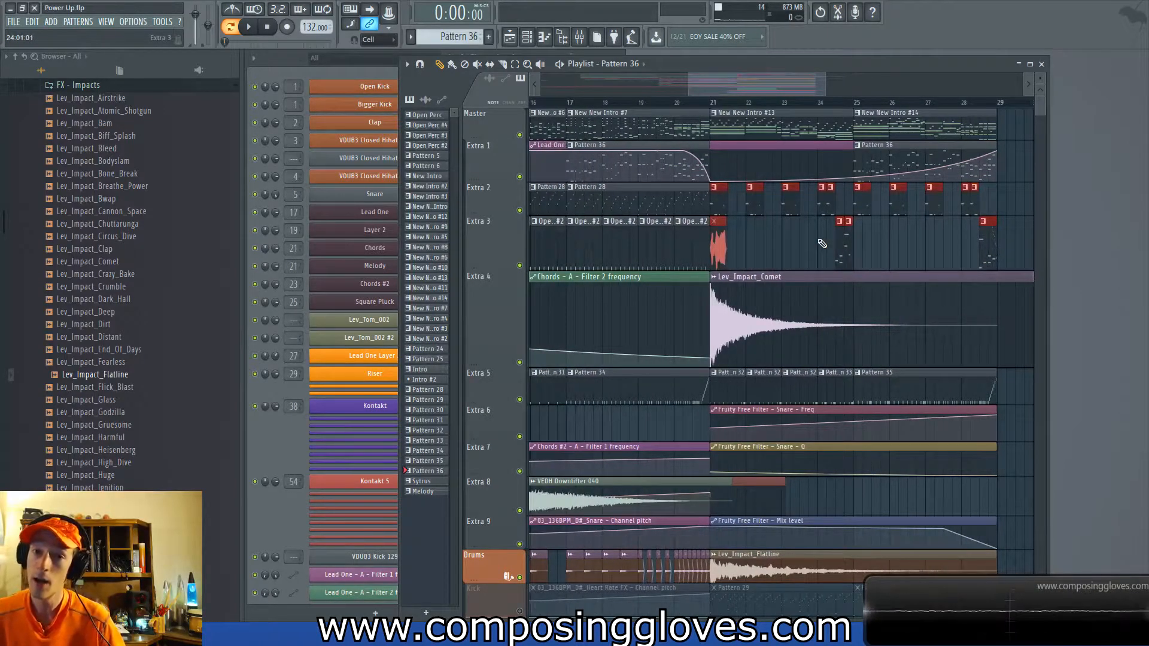
pyautogui.moveTo(872, 203); pyautogui.dragTo(764, 228)
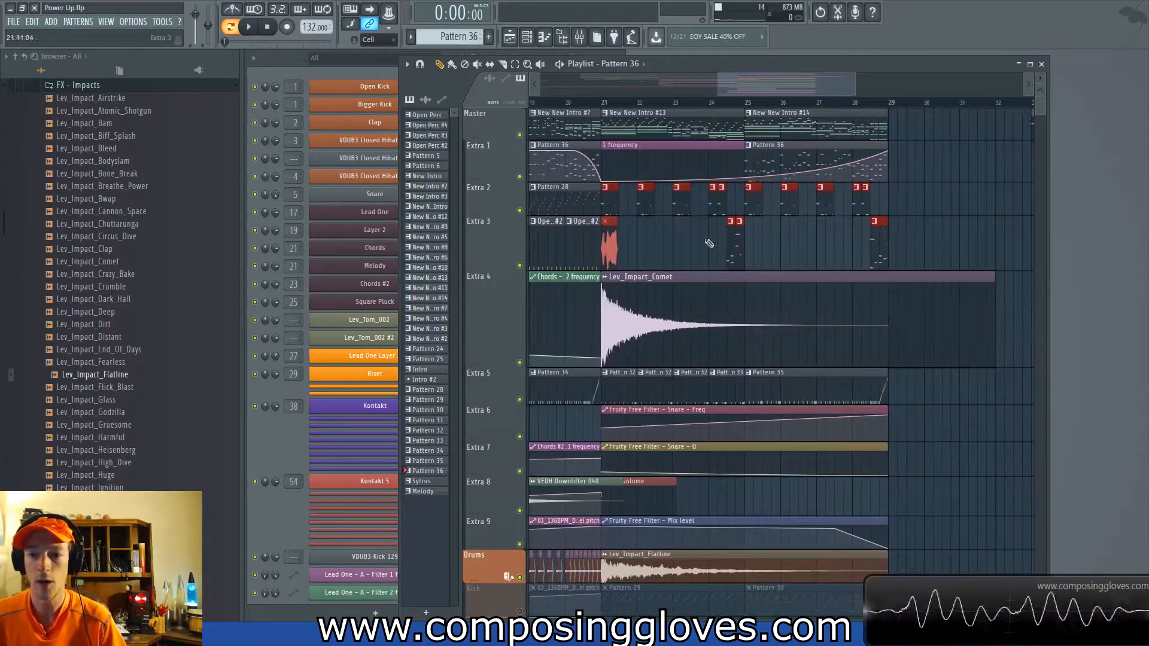
pyautogui.click(602, 103)
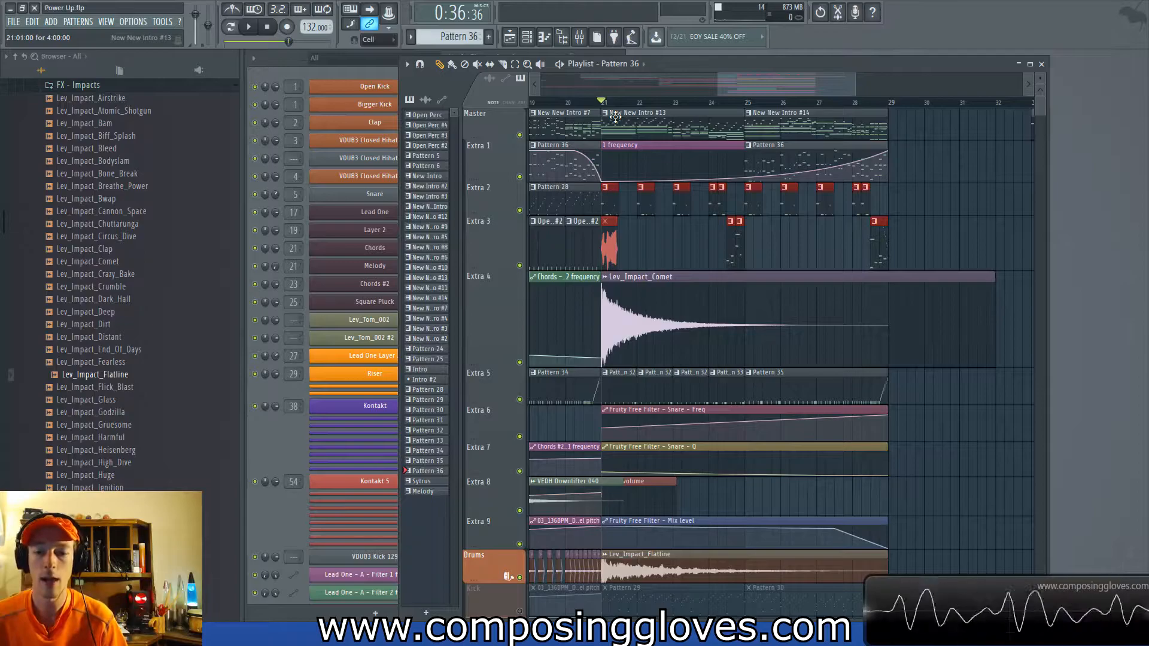
pyautogui.scroll(-6, 767, 139)
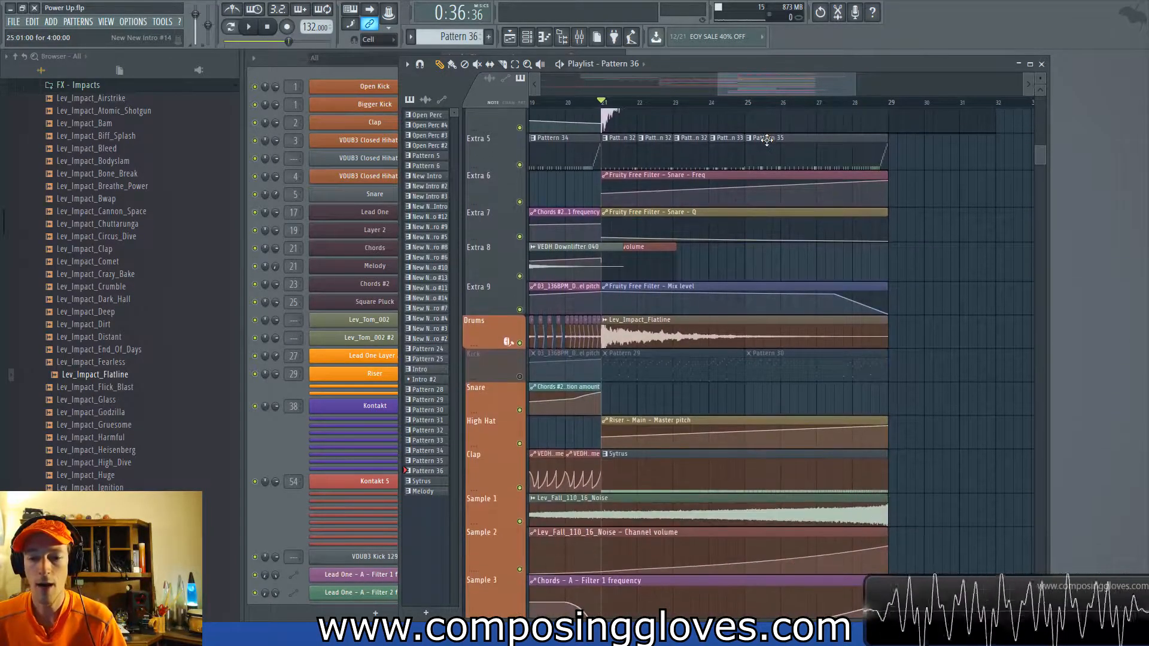
pyautogui.scroll(6, 767, 140)
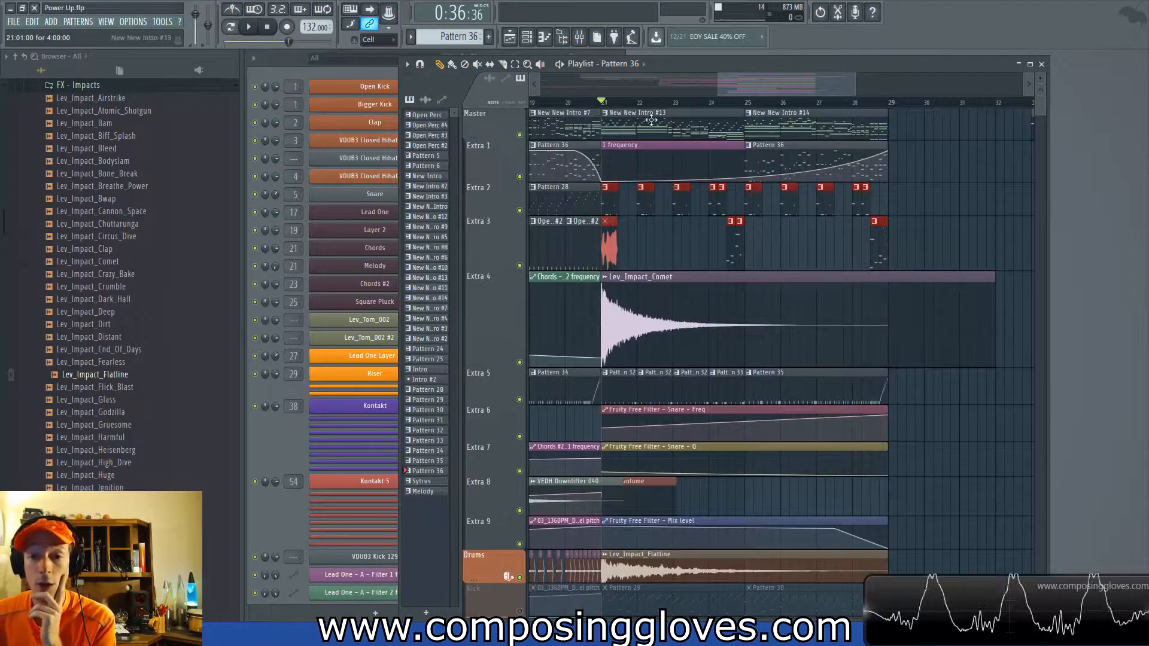
# Compare the Lead One notes of New New Intro #14 and New New Intro #13 in the piano roll, and return to the playlist.
pyautogui.doubleClick(758, 129)
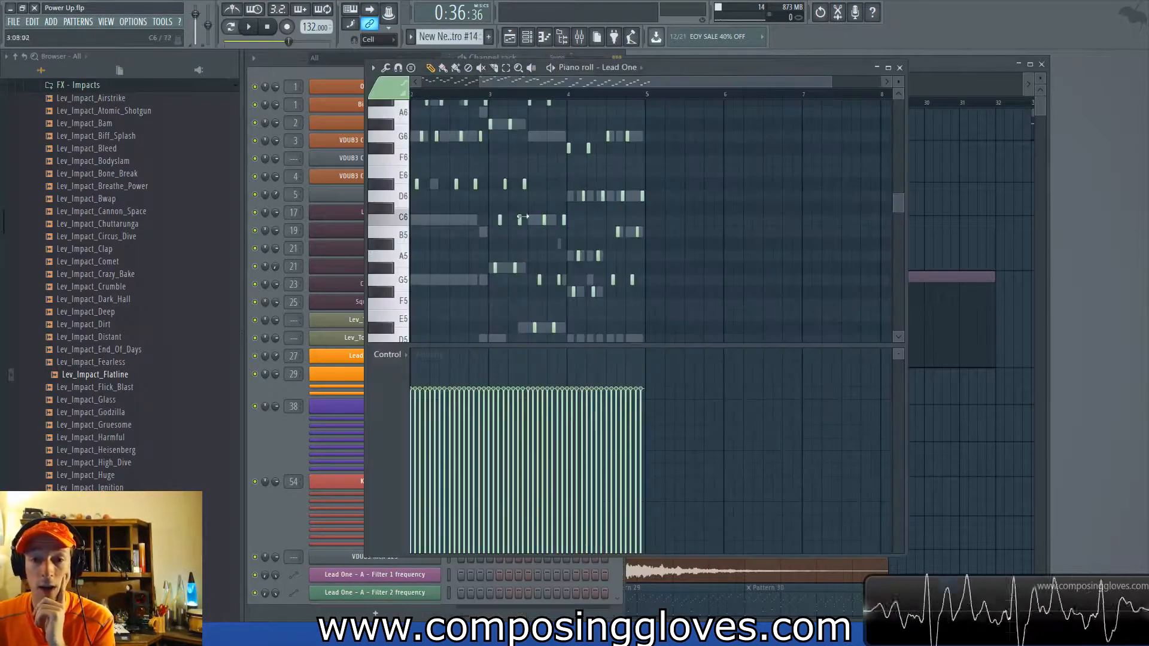
pyautogui.click(899, 68)
pyautogui.click(725, 127)
pyautogui.doubleClick(726, 127)
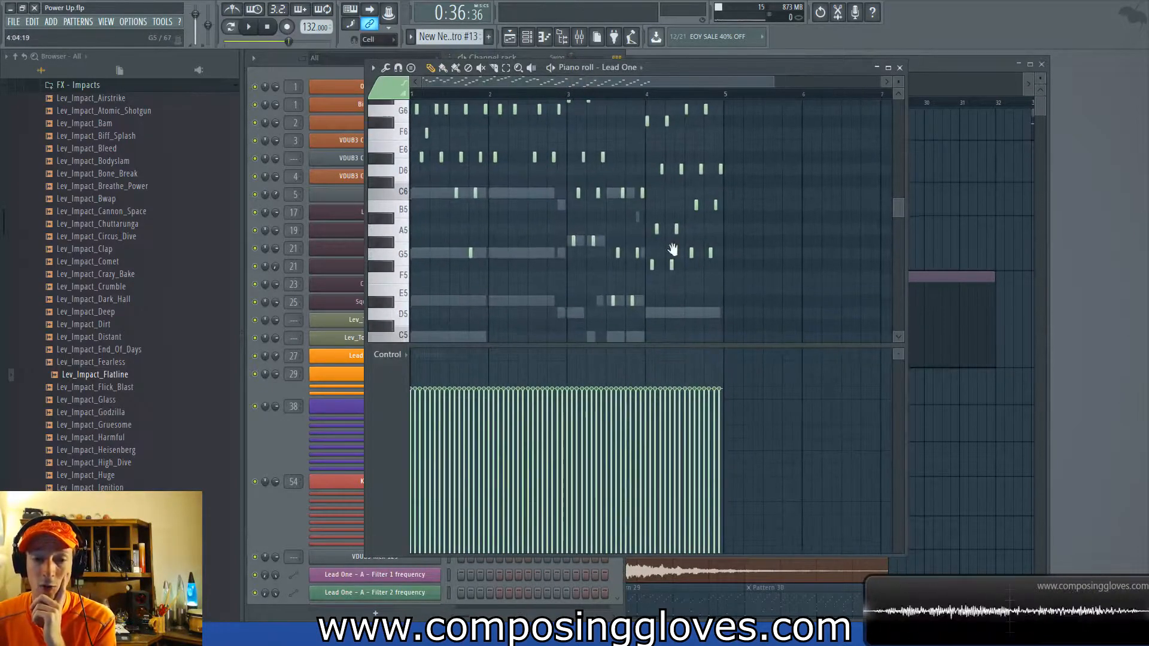
pyautogui.click(900, 67)
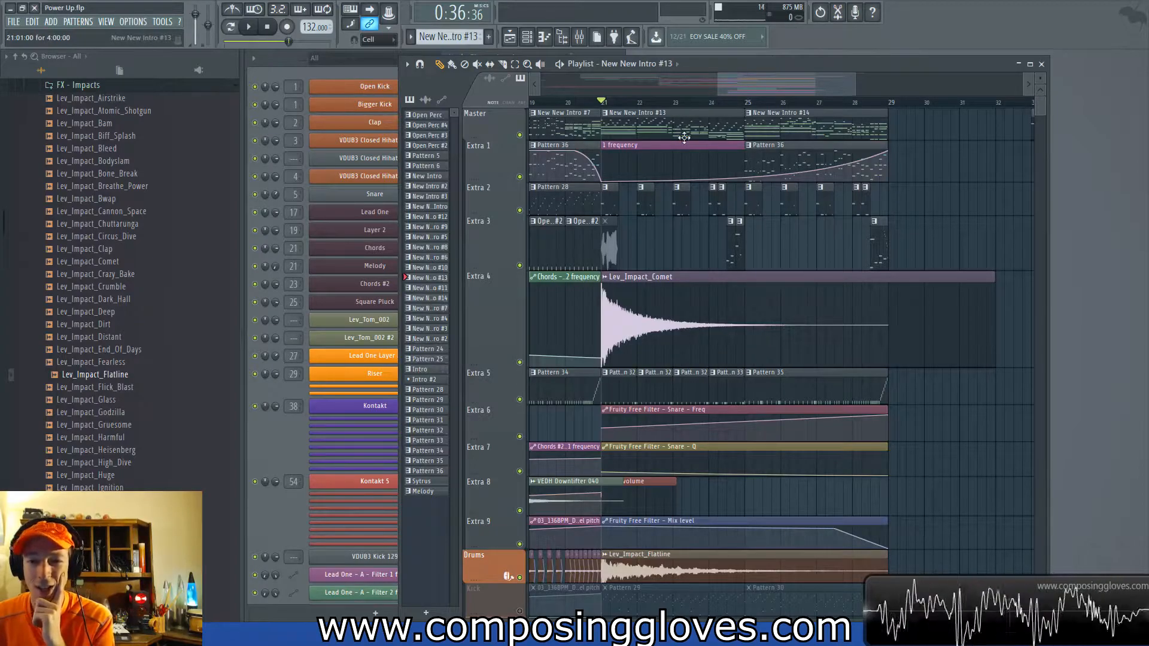
# Reopen New New Intro #14, switch from Lead One to Chords, and select the chord notes around G6 to A#6 in bars 2 and 3.
pyautogui.doubleClick(839, 124)
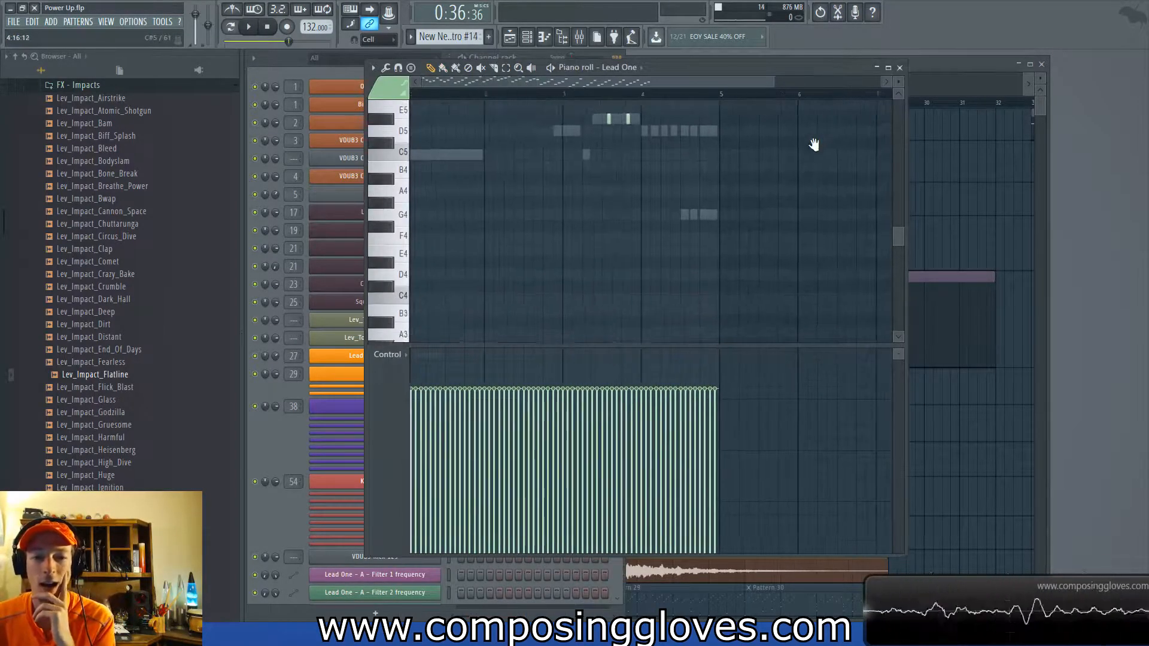
pyautogui.scroll(3, 688, 188)
pyautogui.scroll(5, 636, 244)
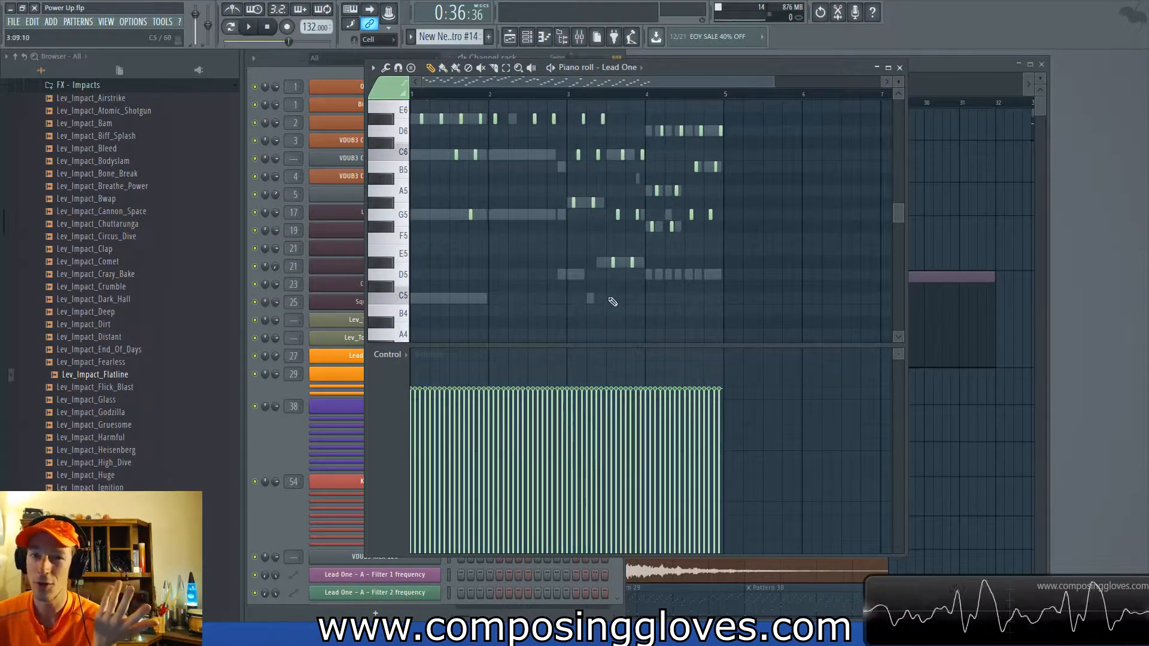
pyautogui.doubleClick(479, 300)
pyautogui.scroll(-2, 553, 308)
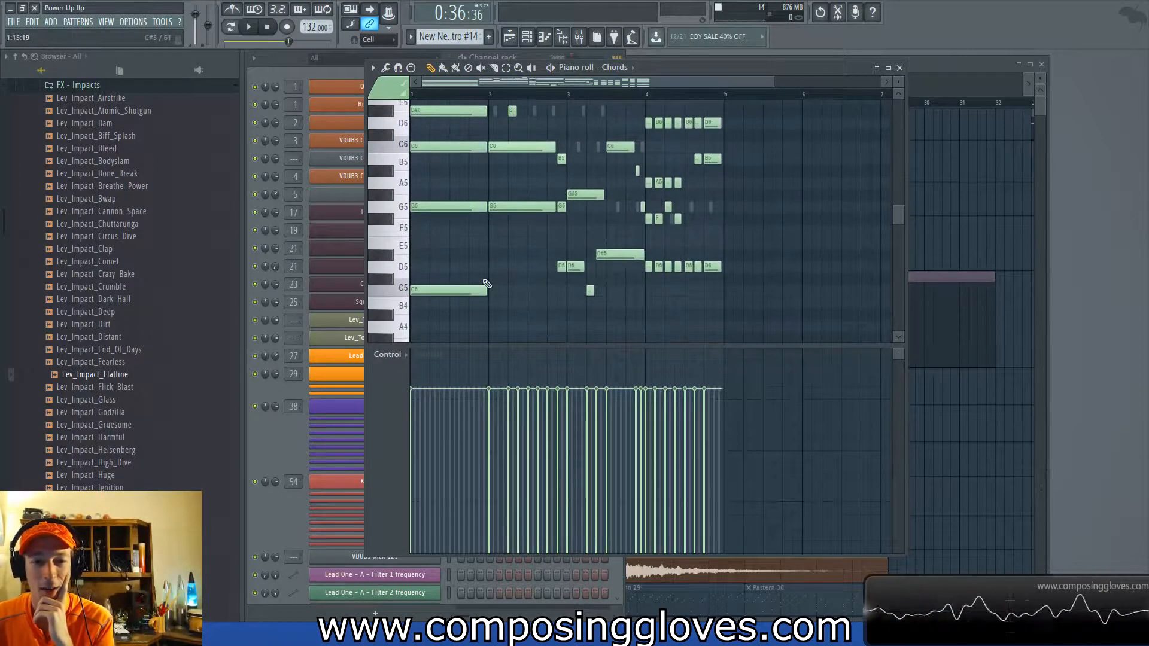
pyautogui.scroll(4, 455, 220)
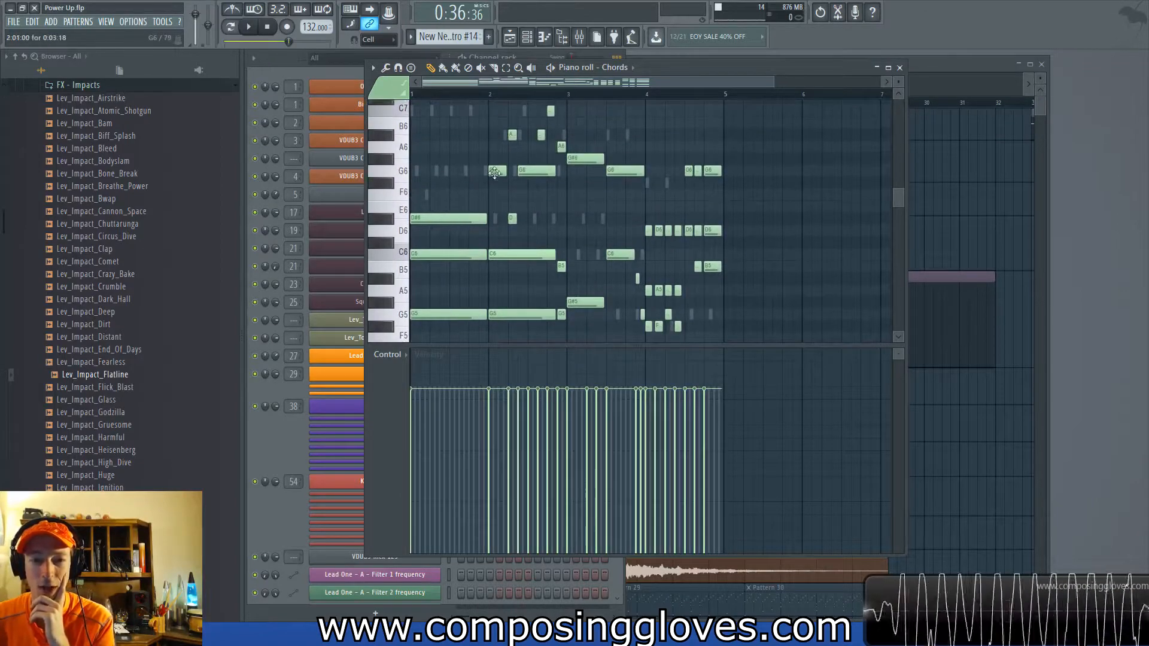
pyautogui.moveTo(489, 107); pyautogui.dragTo(565, 178)
pyautogui.moveTo(480, 131); pyautogui.dragTo(619, 201)
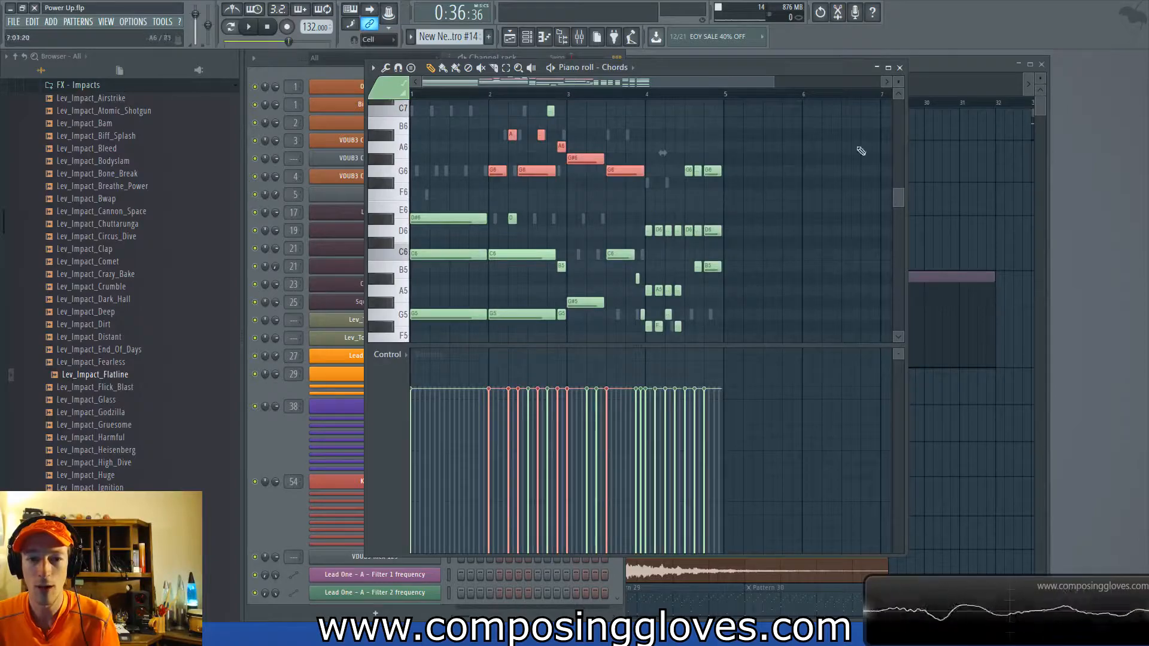
# Reopen New New Intro #14 from the playlist, switch to Chords again, and select the repeated short chord notes in bar 4.
pyautogui.click(956, 62)
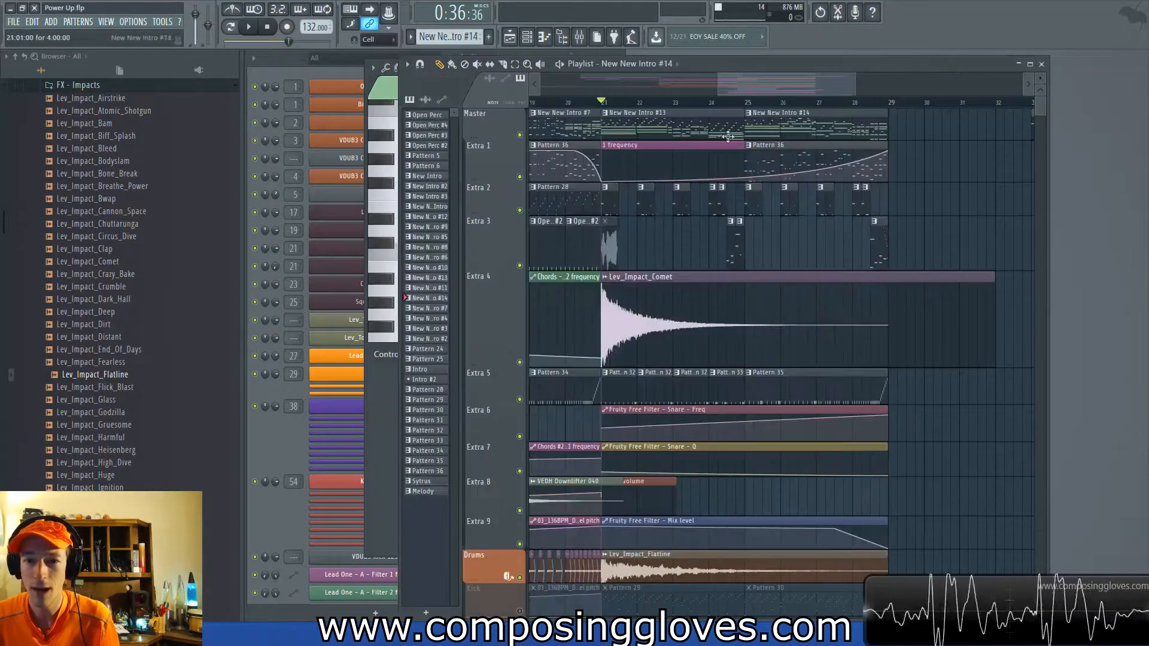
pyautogui.doubleClick(852, 122)
pyautogui.scroll(-2, 592, 249)
pyautogui.moveTo(486, 313); pyautogui.dragTo(696, 230)
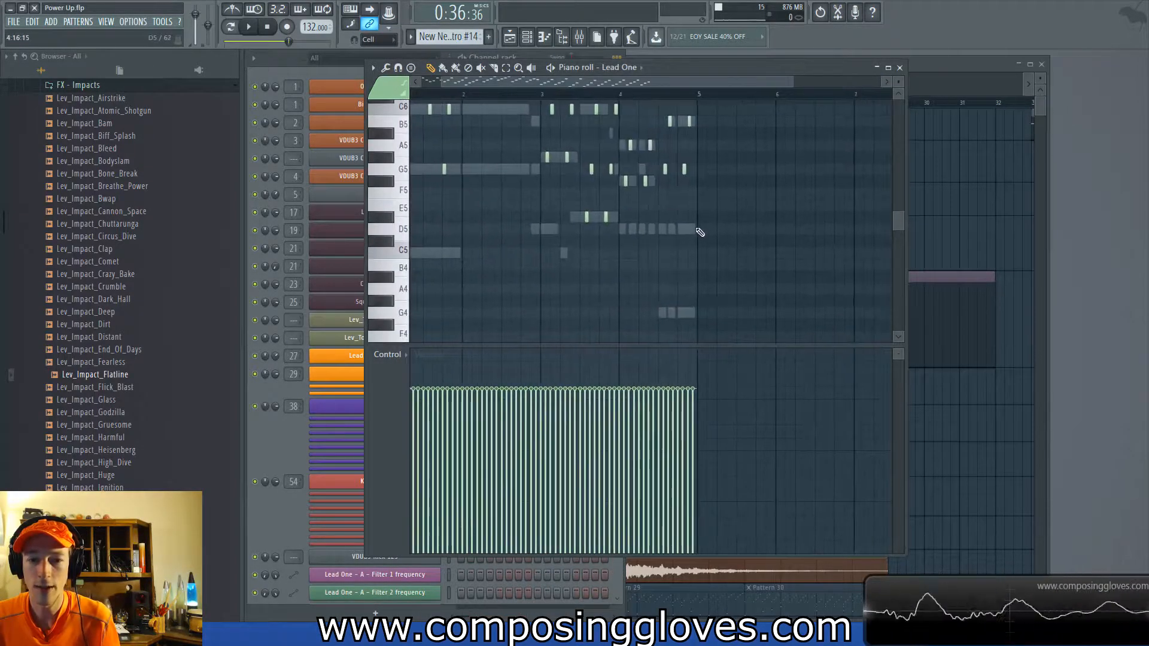
pyautogui.rightClick(697, 230)
pyautogui.scroll(3, 671, 228)
pyautogui.scroll(2, 671, 227)
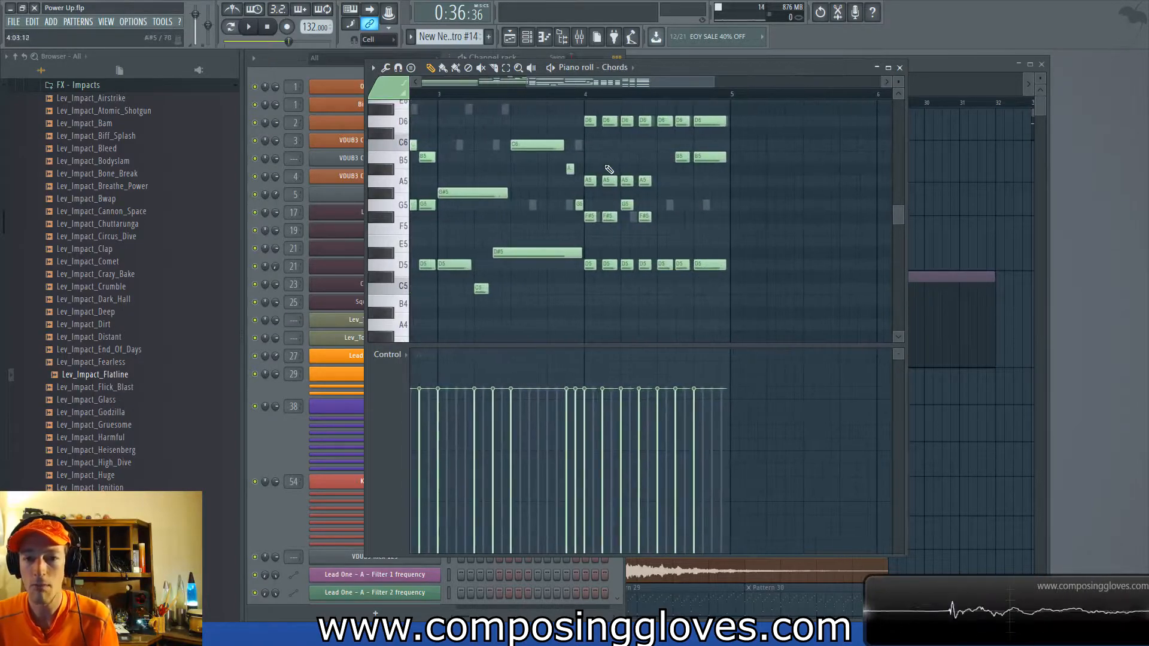
pyautogui.scroll(3, 608, 174)
pyautogui.moveTo(598, 138); pyautogui.dragTo(787, 448)
pyautogui.scroll(5, 724, 304)
pyautogui.moveTo(596, 176); pyautogui.dragTo(782, 152)
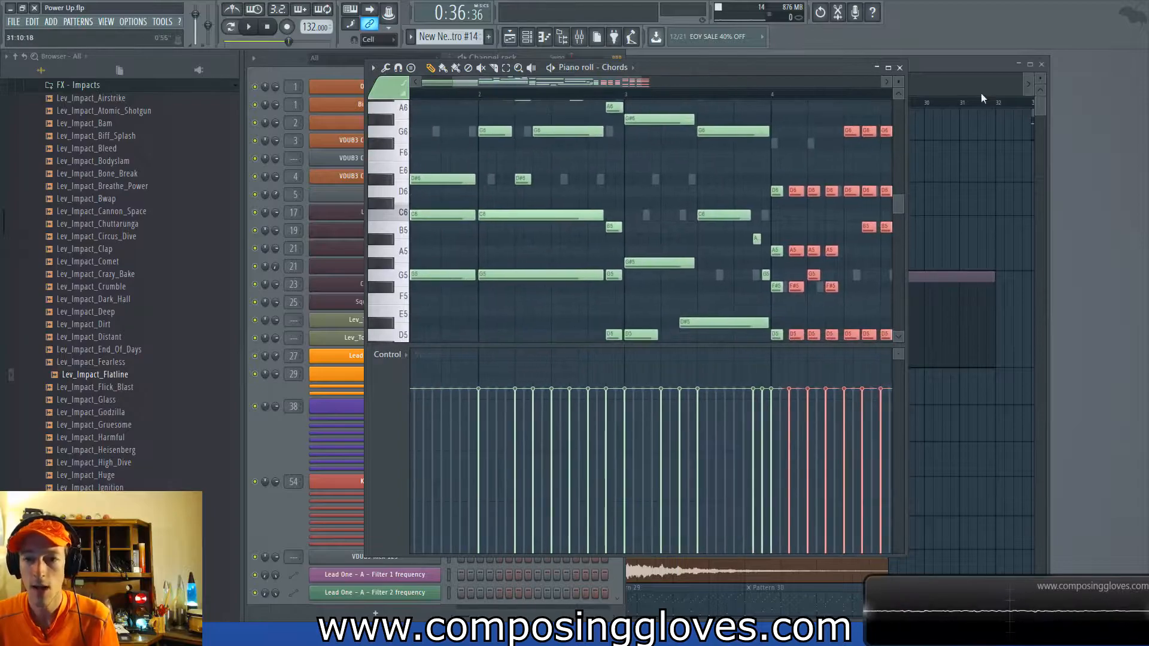
# Open New New Intro #6 from the Master track, examine its Chords notes in the piano roll, and return to the playlist.
pyautogui.click(900, 67)
pyautogui.moveTo(743, 227); pyautogui.dragTo(906, 228)
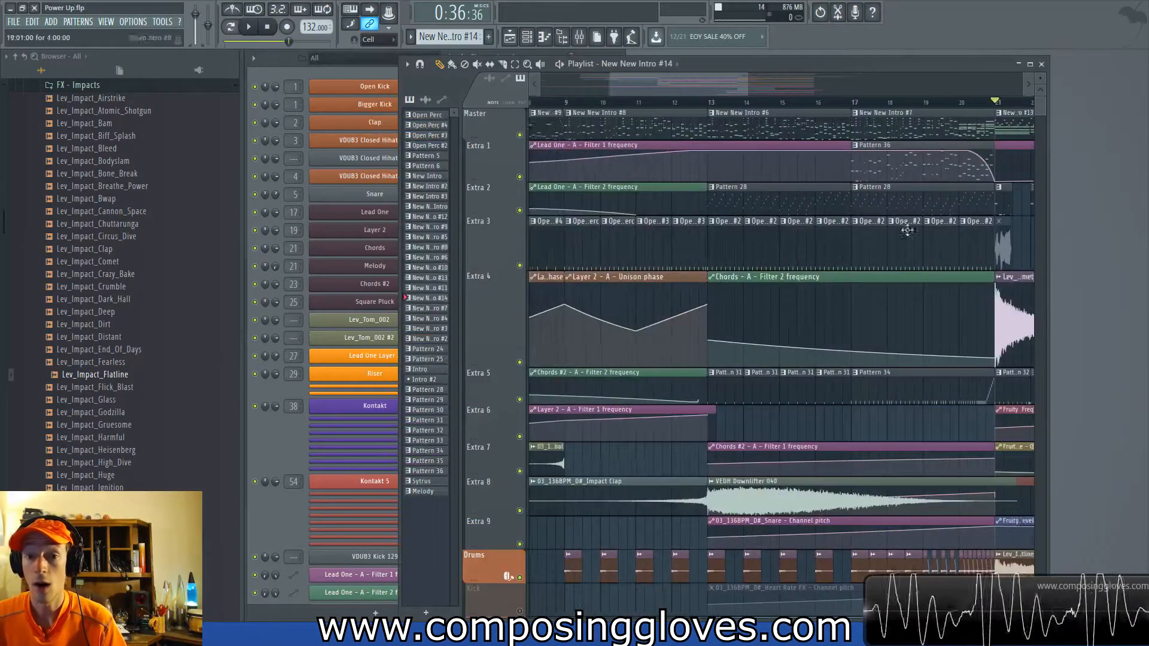
pyautogui.doubleClick(765, 134)
pyautogui.scroll(-3, 764, 257)
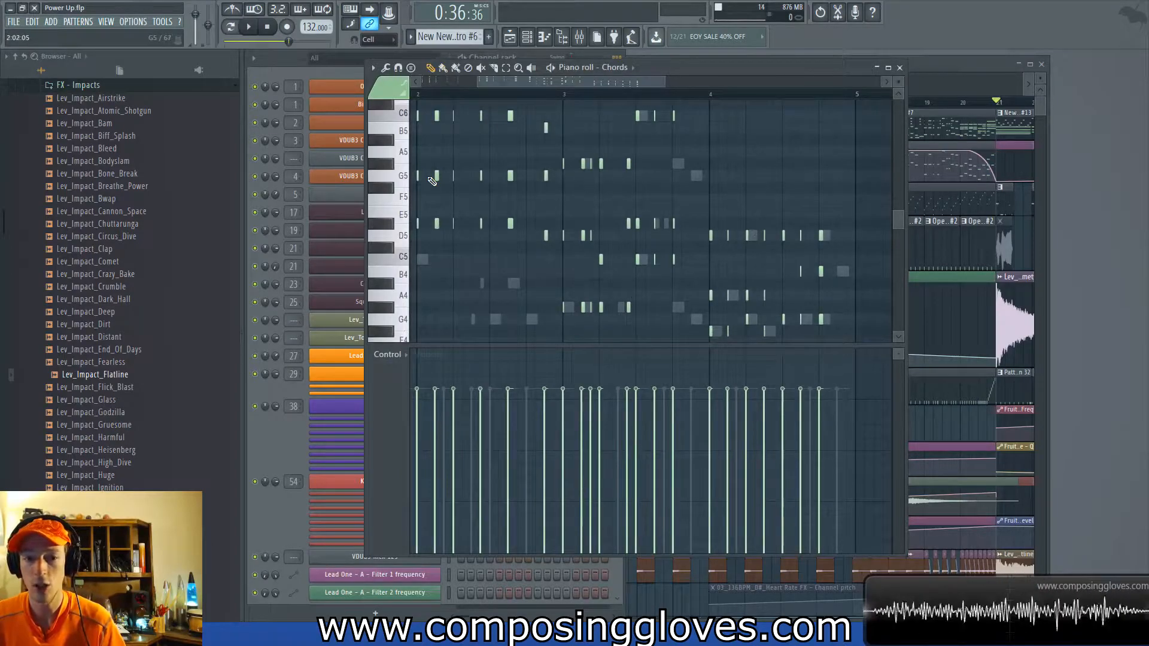
pyautogui.click(971, 63)
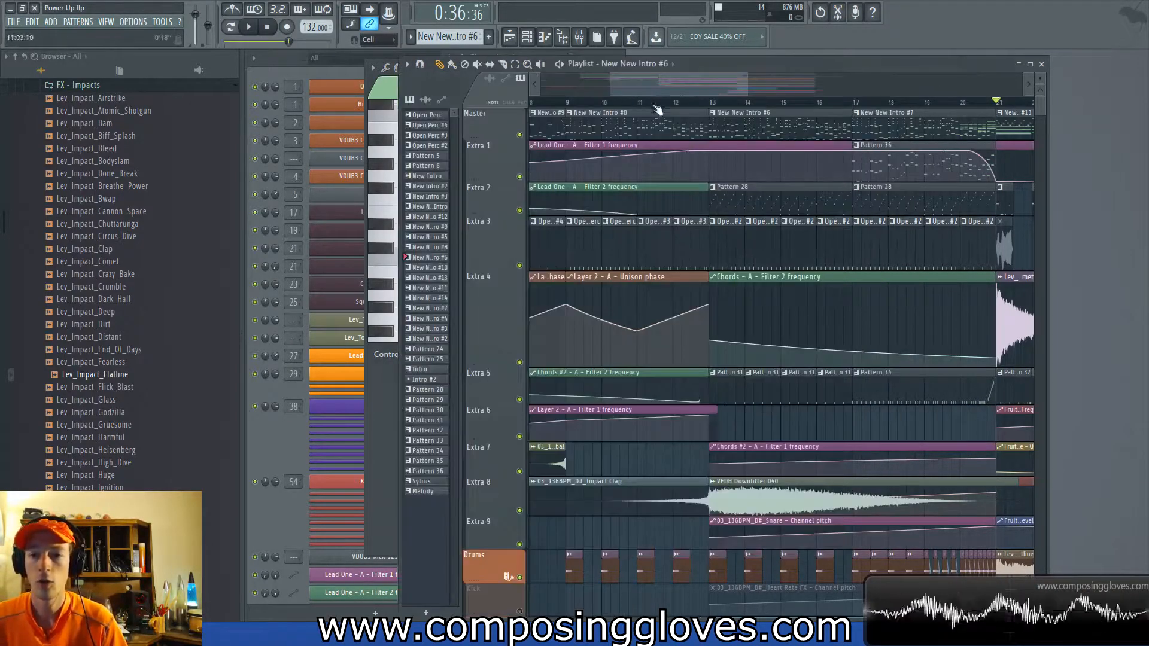
# Select the short Extra 2 and Extra 3 clips between bars 21 and 29, and play the section from bar 21.
pyautogui.hscroll(6, 776, 137)
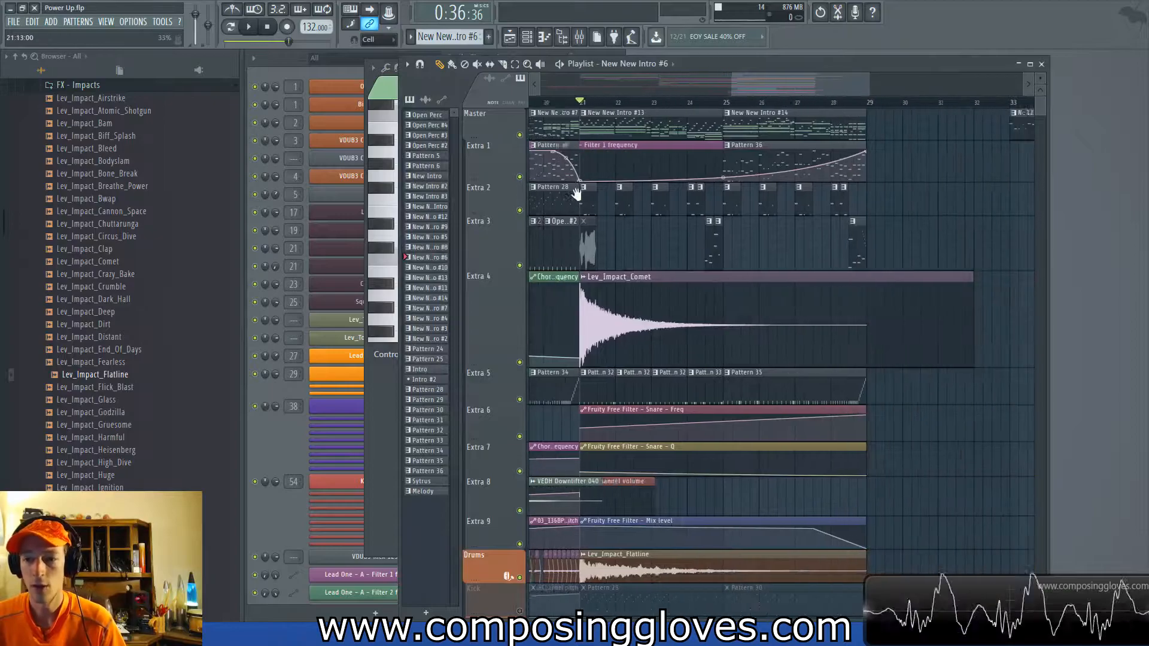
pyautogui.click(702, 106)
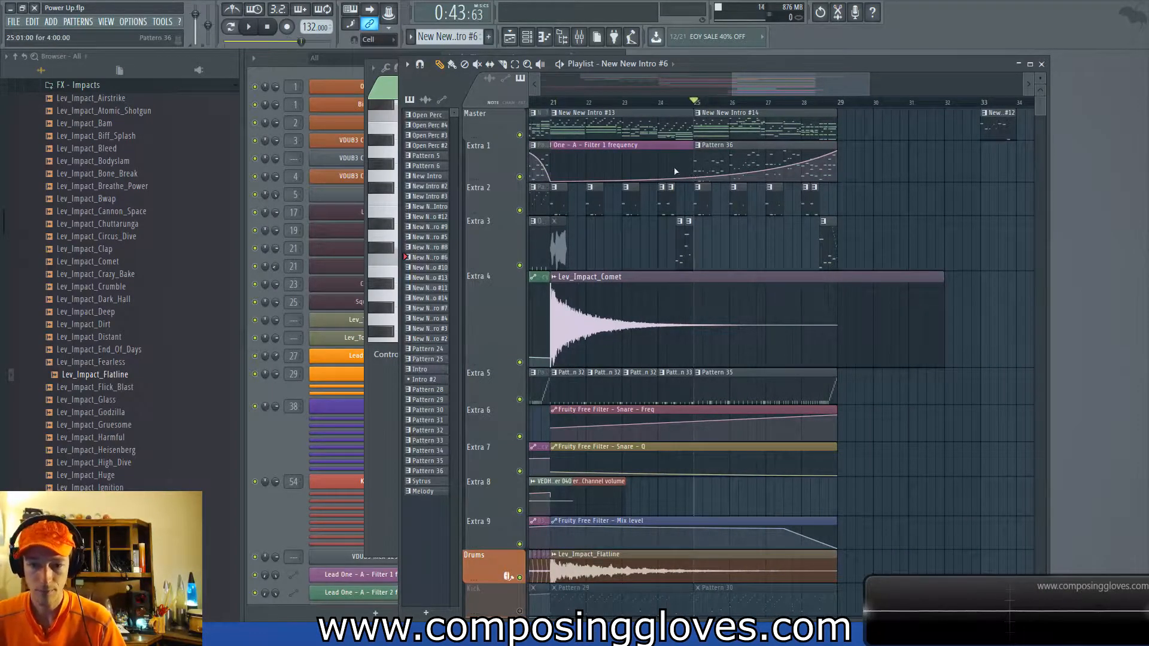
pyautogui.click(551, 104)
pyautogui.moveTo(551, 182); pyautogui.dragTo(867, 270)
pyautogui.press('space')
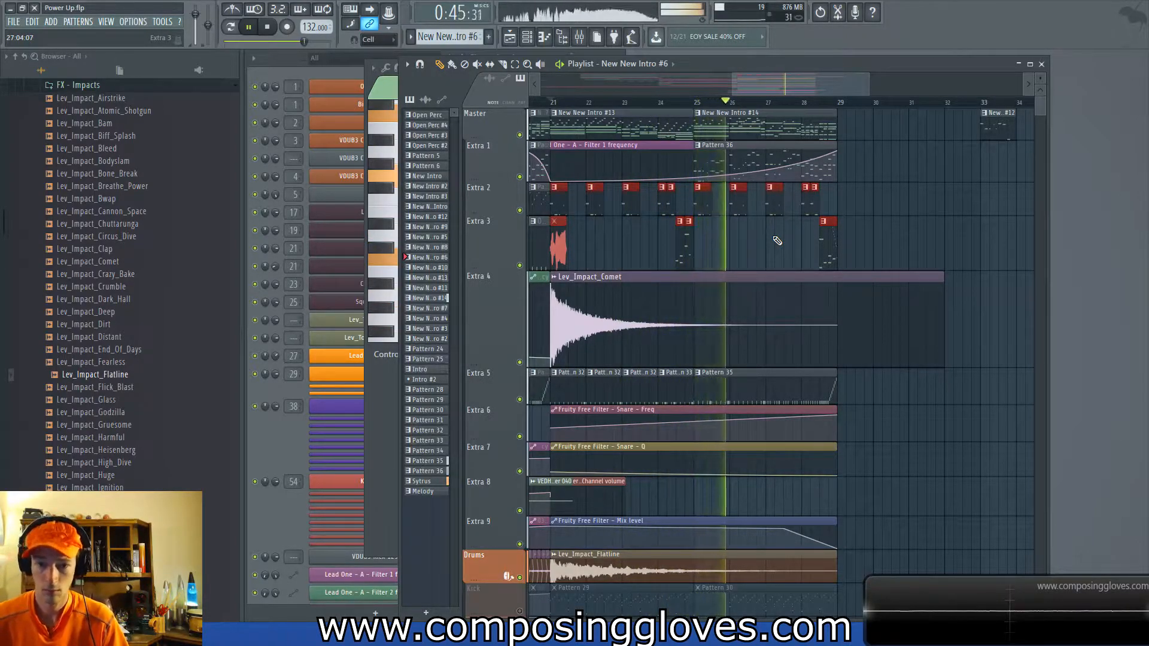
pyautogui.press('space')
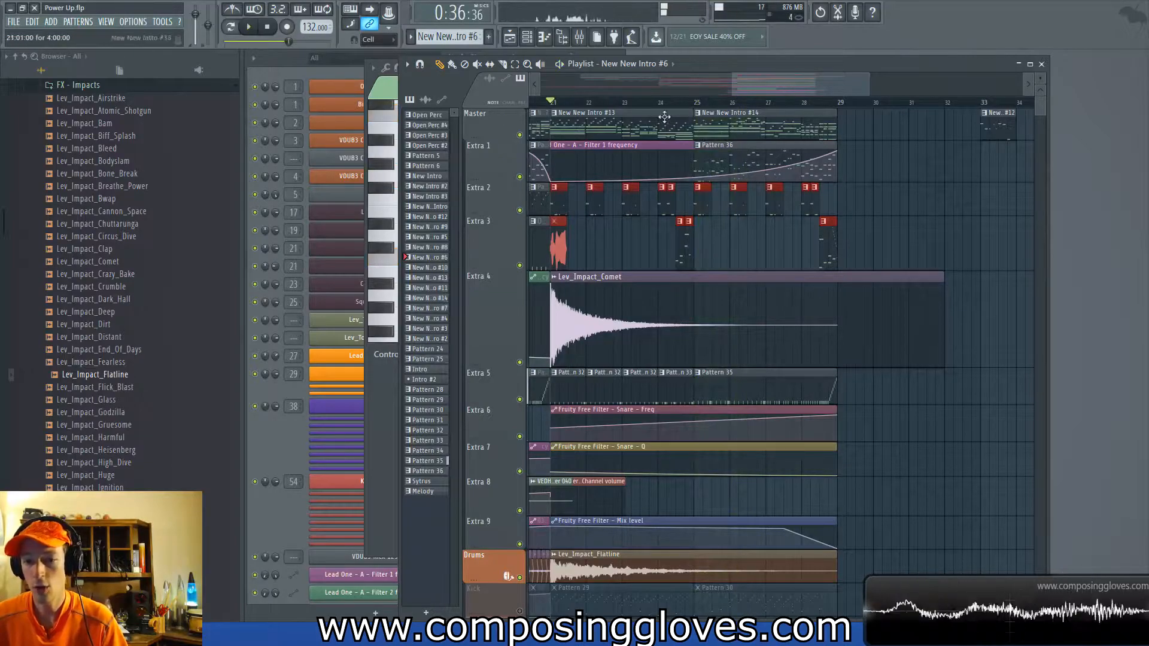
# Solo the Extra 3 track and play its Cymatics vocal phrase clip at bar 21.
pyautogui.keyDown('ctrl'); pyautogui.click(519, 265); pyautogui.keyUp('ctrl')
pyautogui.click(561, 253)
pyautogui.press('space')
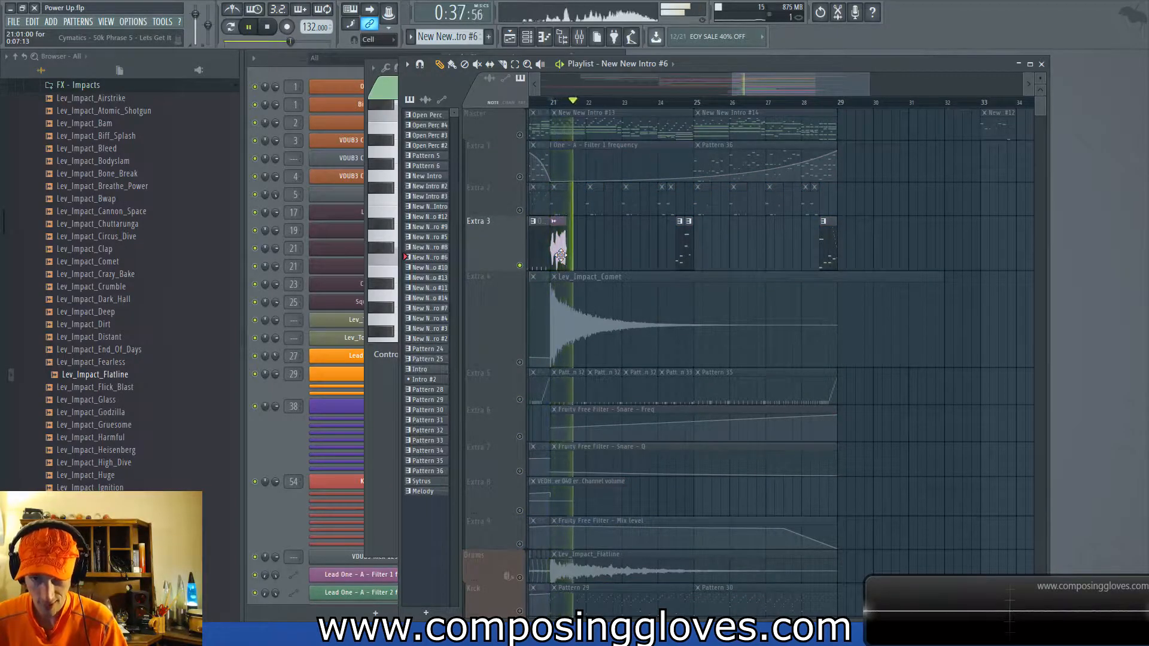
pyautogui.press('space')
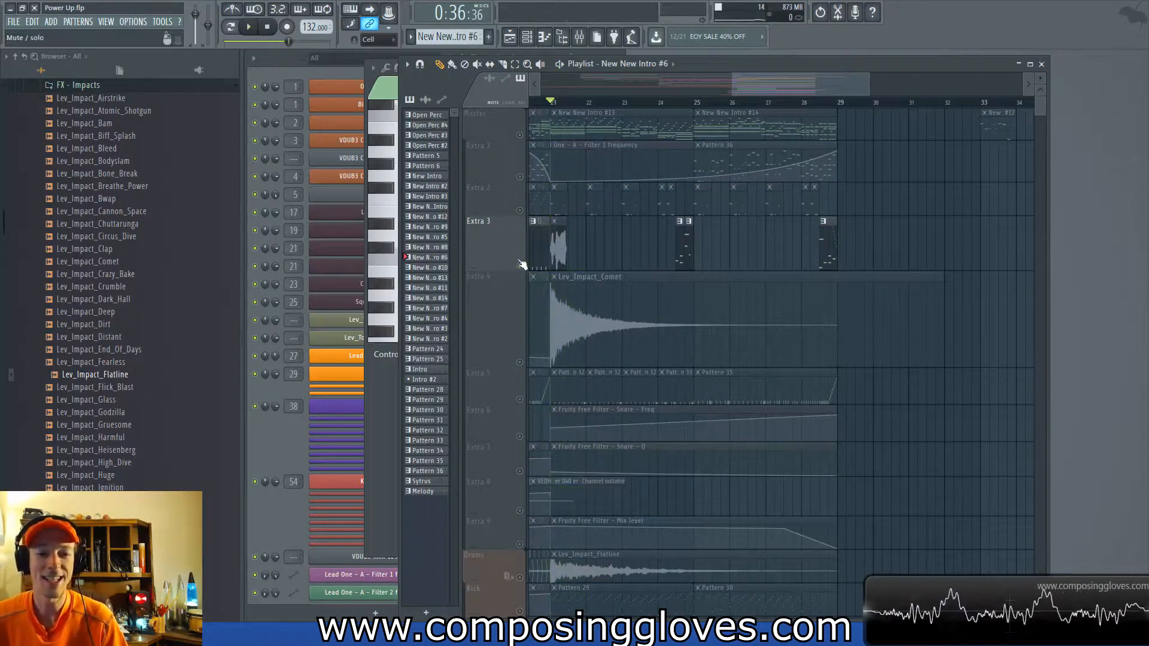
# Review the tracks below Extra 3 from bar 20 to 29, down to the Melody clip and its automation on Sample 4 to Sample 11.
pyautogui.scroll(-5, 755, 196)
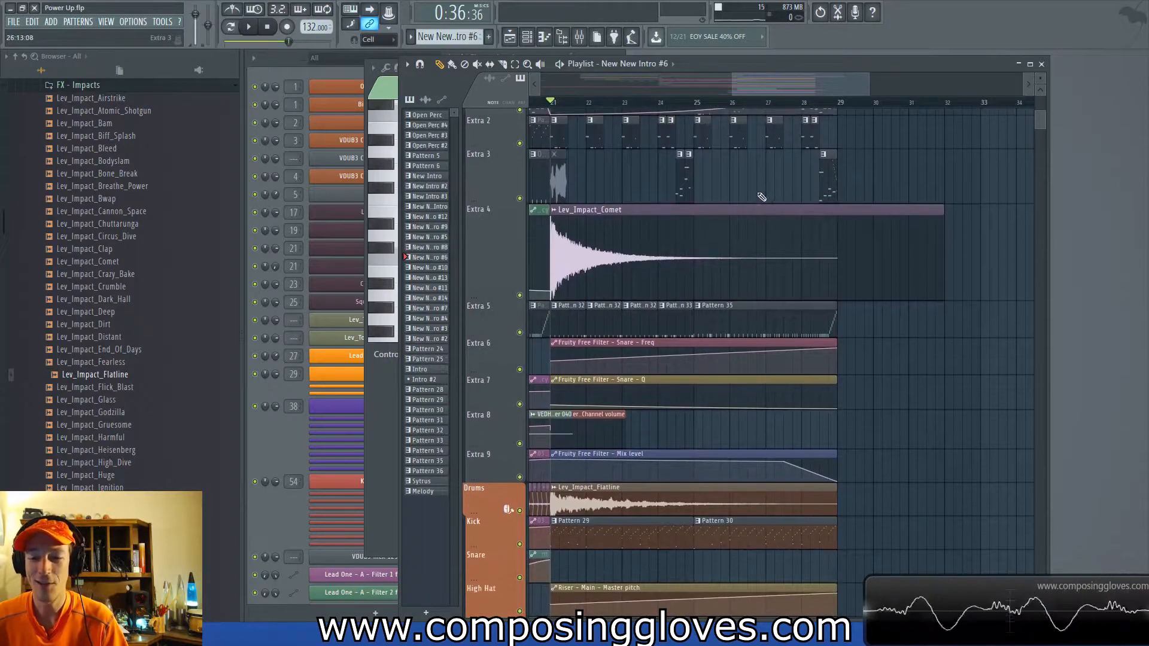
pyautogui.scroll(-1, 756, 196)
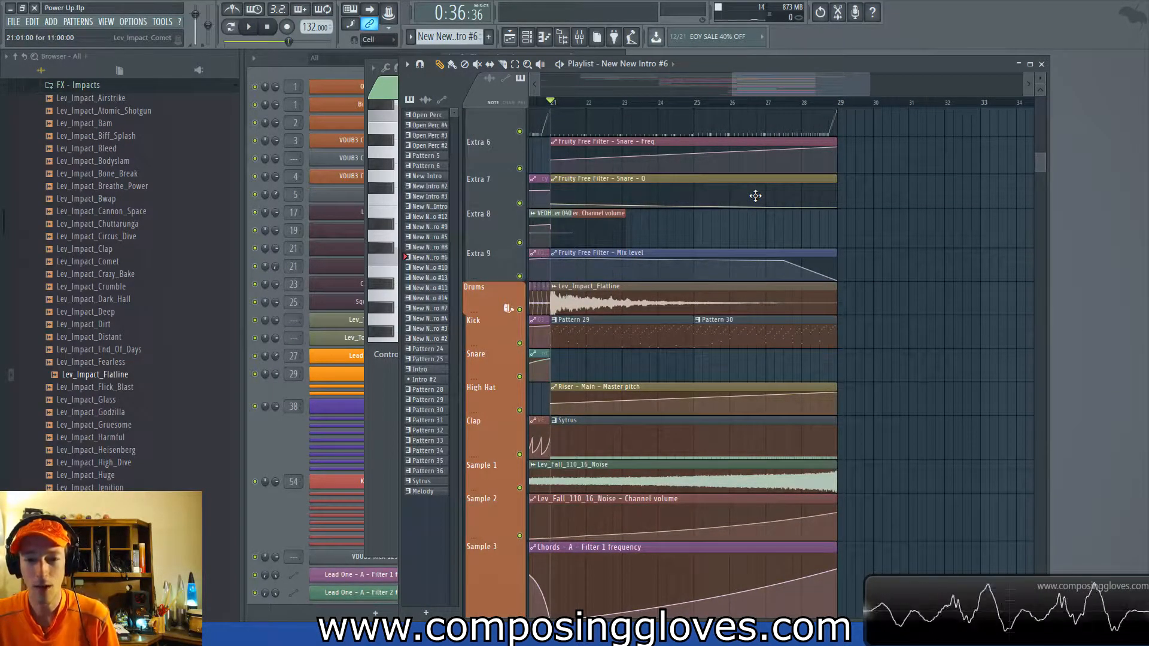
pyautogui.scroll(-7, 756, 196)
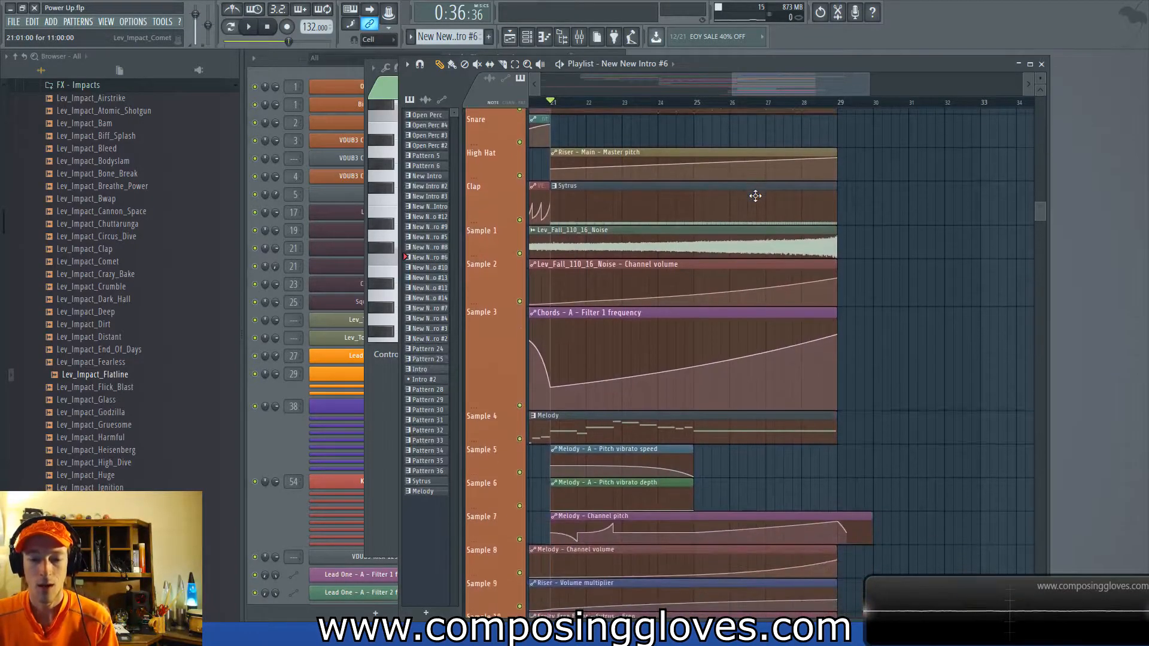
pyautogui.scroll(-7, 716, 431)
pyautogui.hscroll(-3, 700, 395)
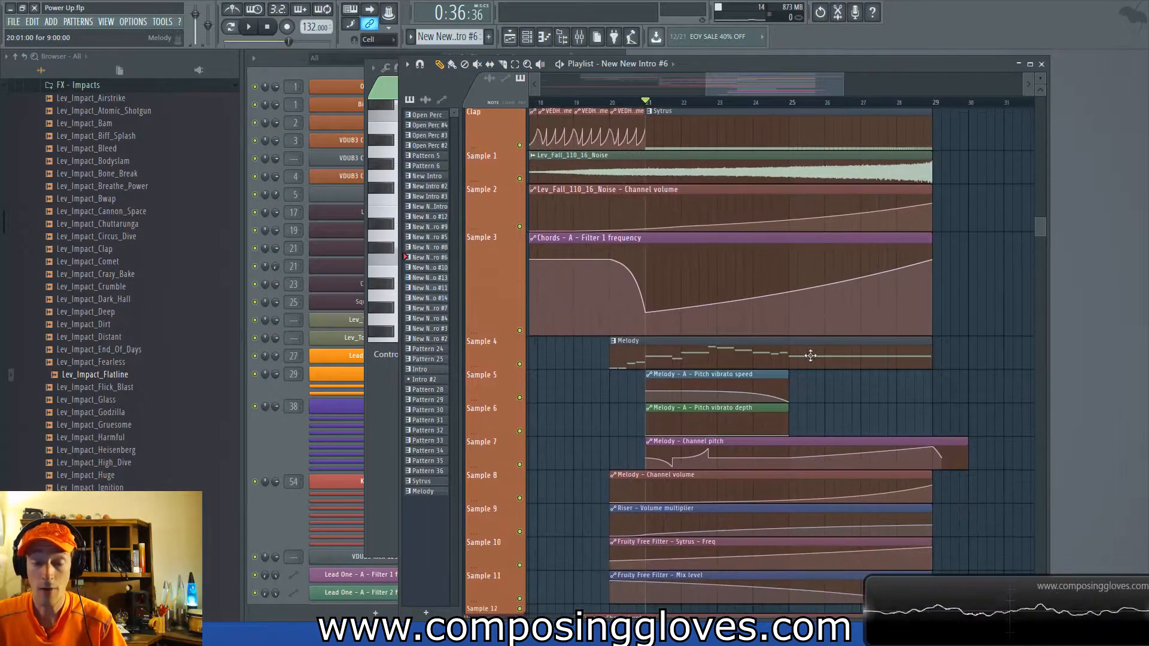
pyautogui.moveTo(737, 352); pyautogui.dragTo(653, 358)
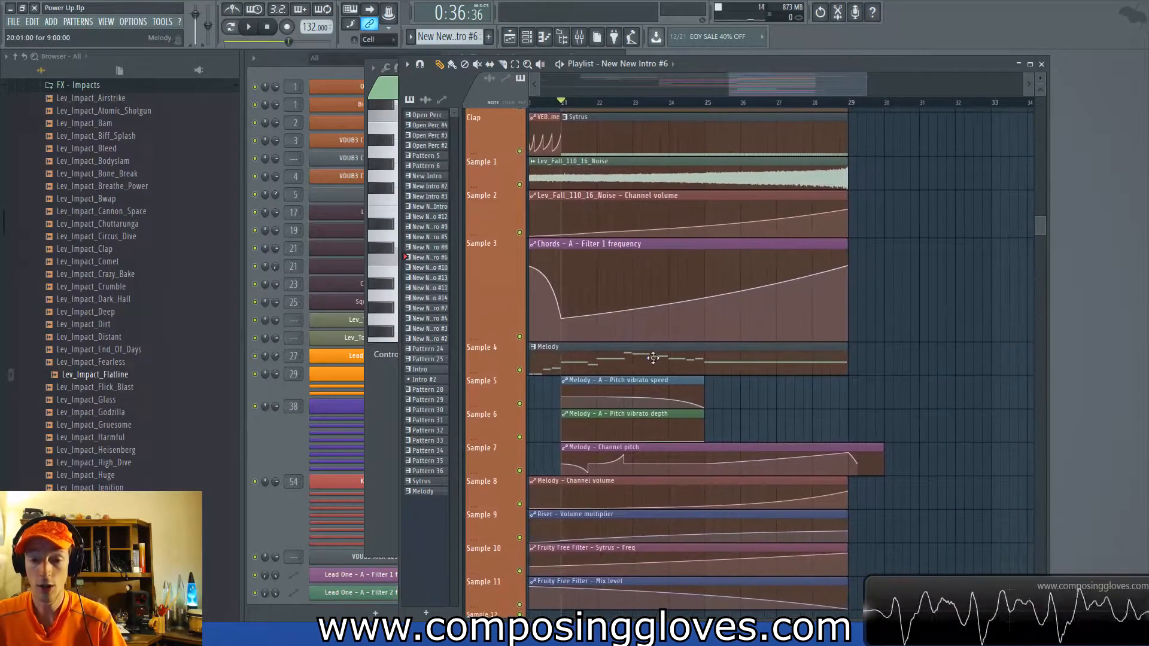
pyautogui.scroll(-2, 661, 406)
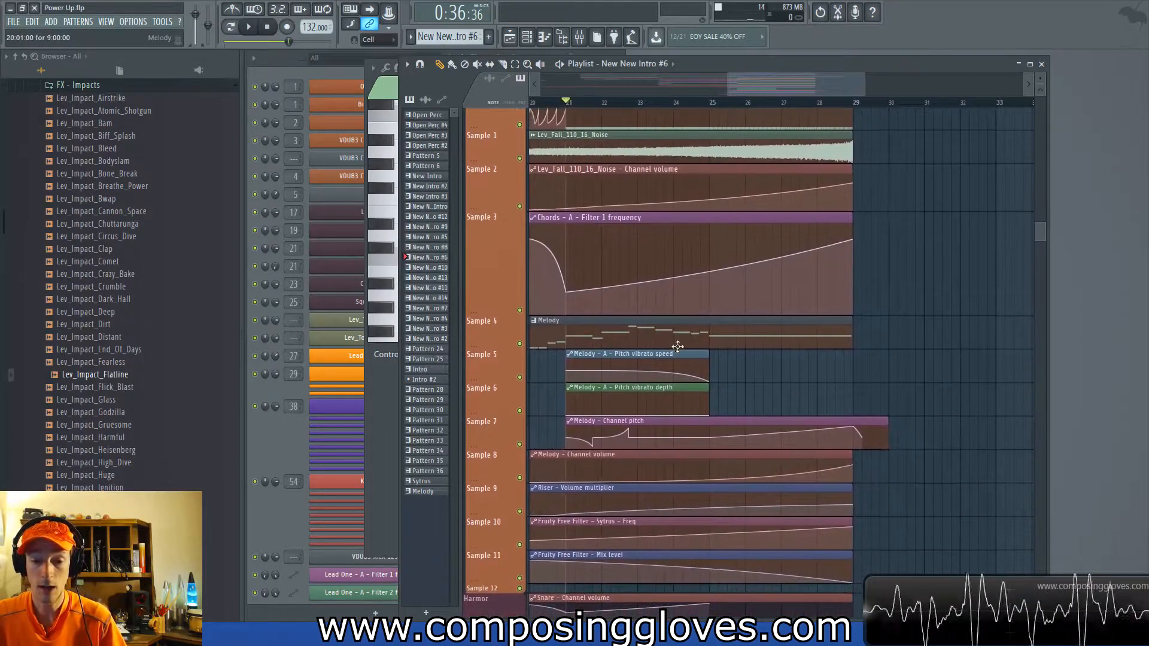
# Mute the Melody channel volume automation on Sample 8 and select the Melody clip on Sample 4.
pyautogui.keyDown('alt'); pyautogui.rightClick(676, 457); pyautogui.keyUp('alt')
pyautogui.scroll(2, 706, 405)
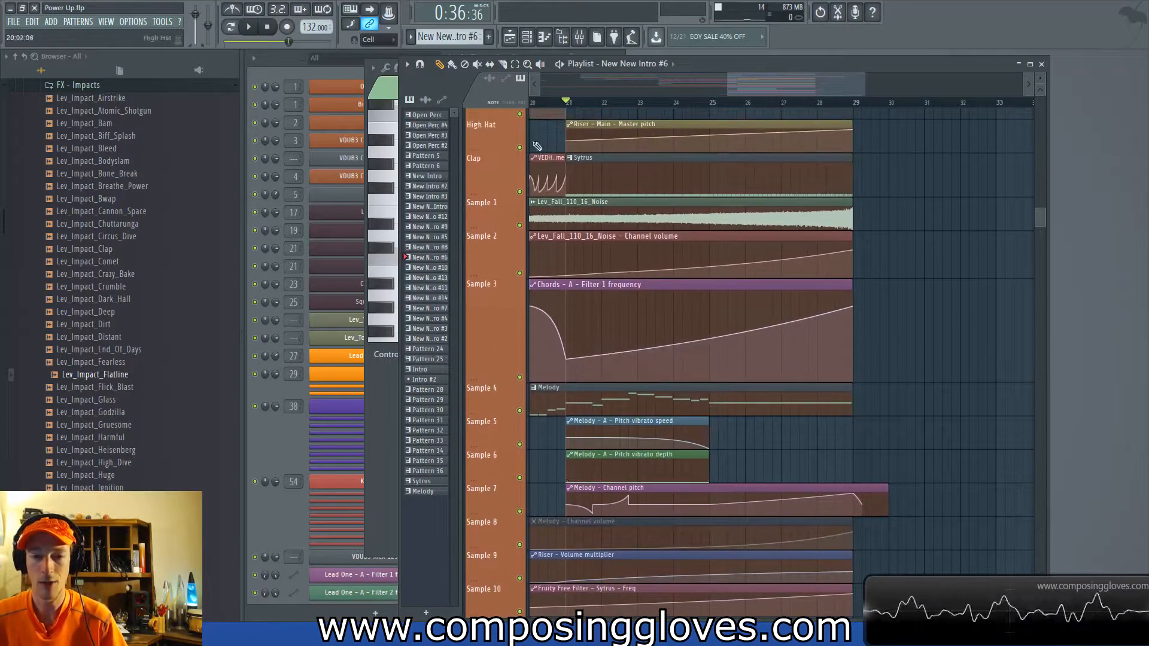
pyautogui.keyDown('ctrl'); pyautogui.scroll(-3, 600, 156); pyautogui.keyUp('ctrl')
pyautogui.click(598, 103)
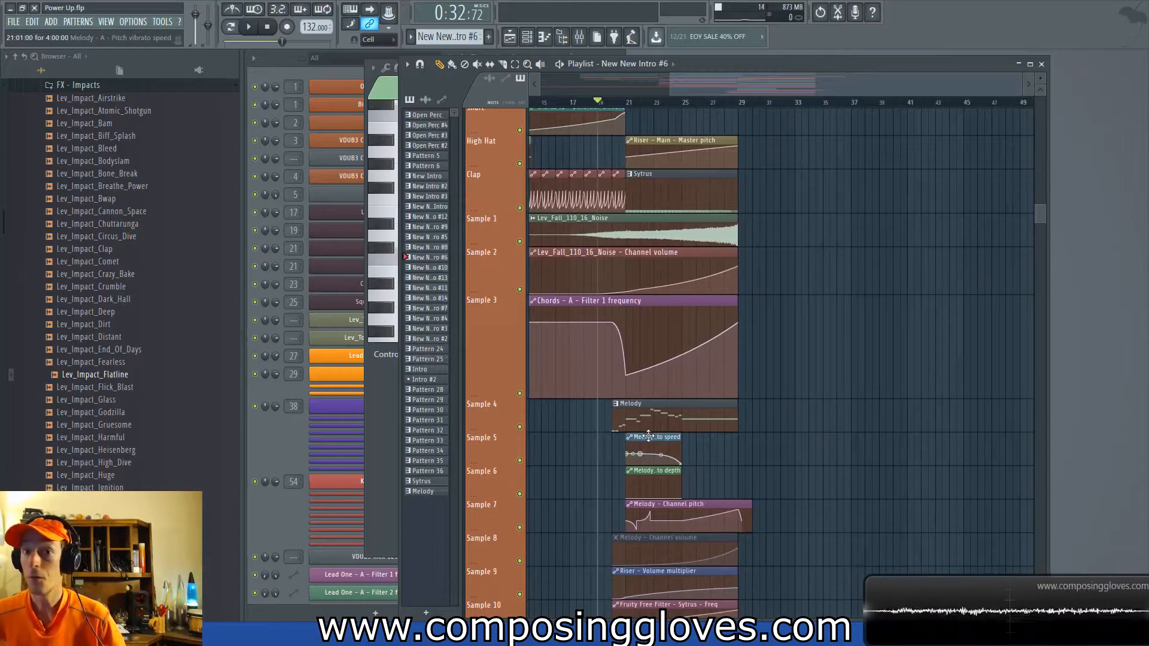
pyautogui.keyDown('ctrl'); pyautogui.scroll(3, 634, 432); pyautogui.keyUp('ctrl')
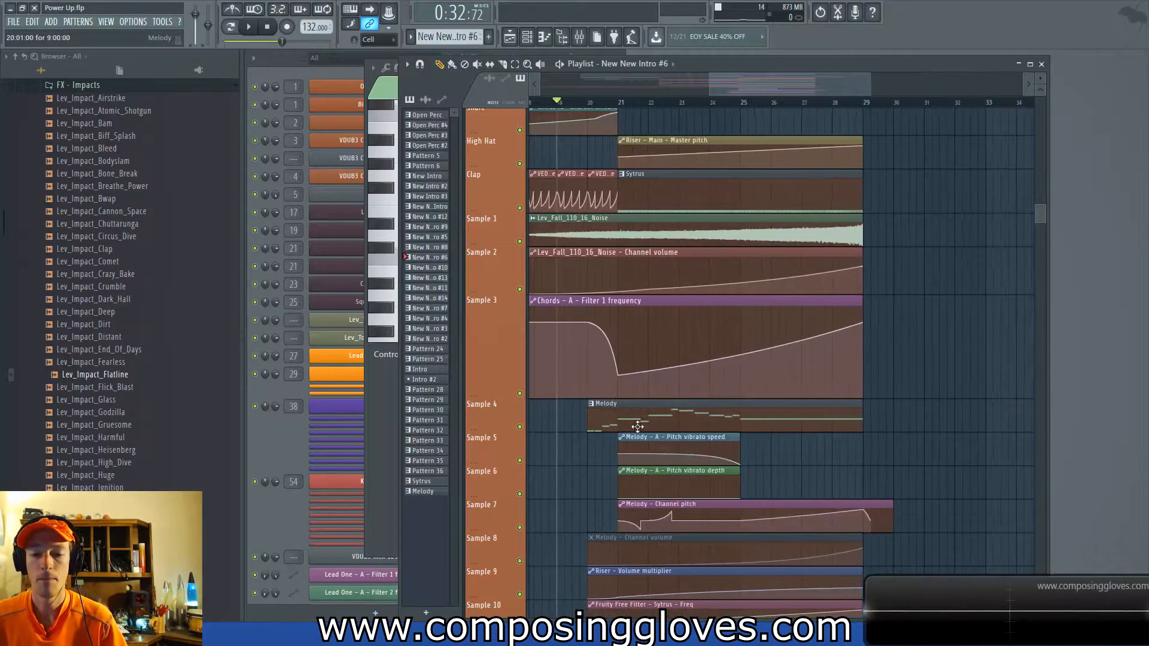
pyautogui.moveTo(590, 428); pyautogui.dragTo(611, 421)
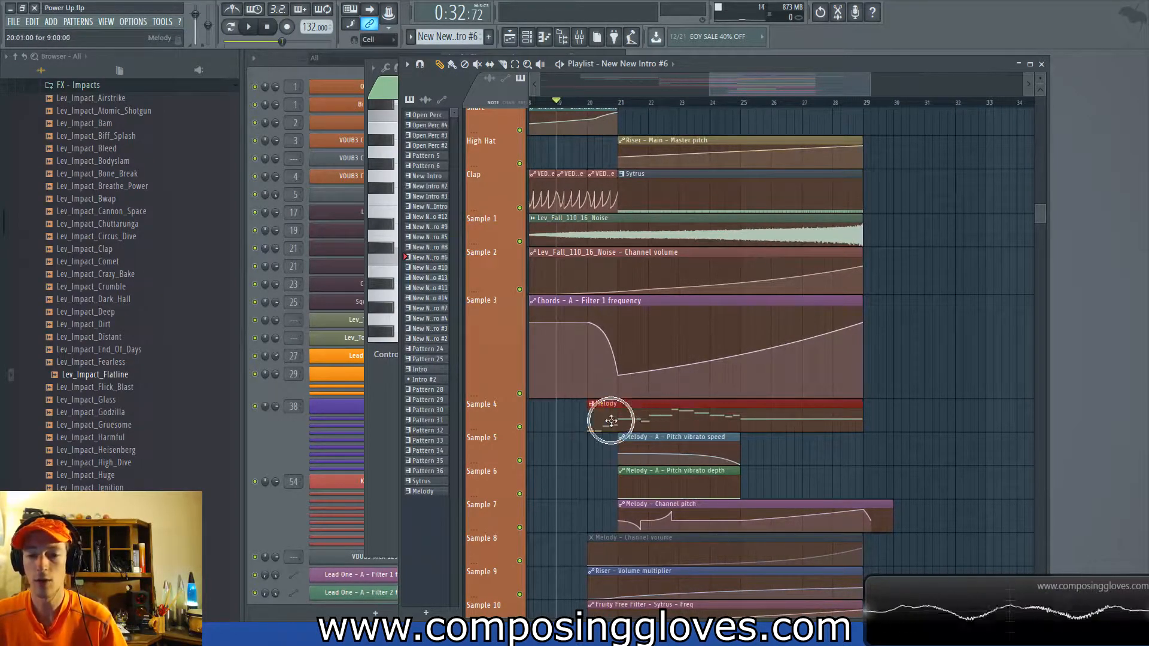
# Play the Melody section from bar 20 to about bar 28, and unmute the Melody channel volume automation on Sample 8.
pyautogui.click(595, 102)
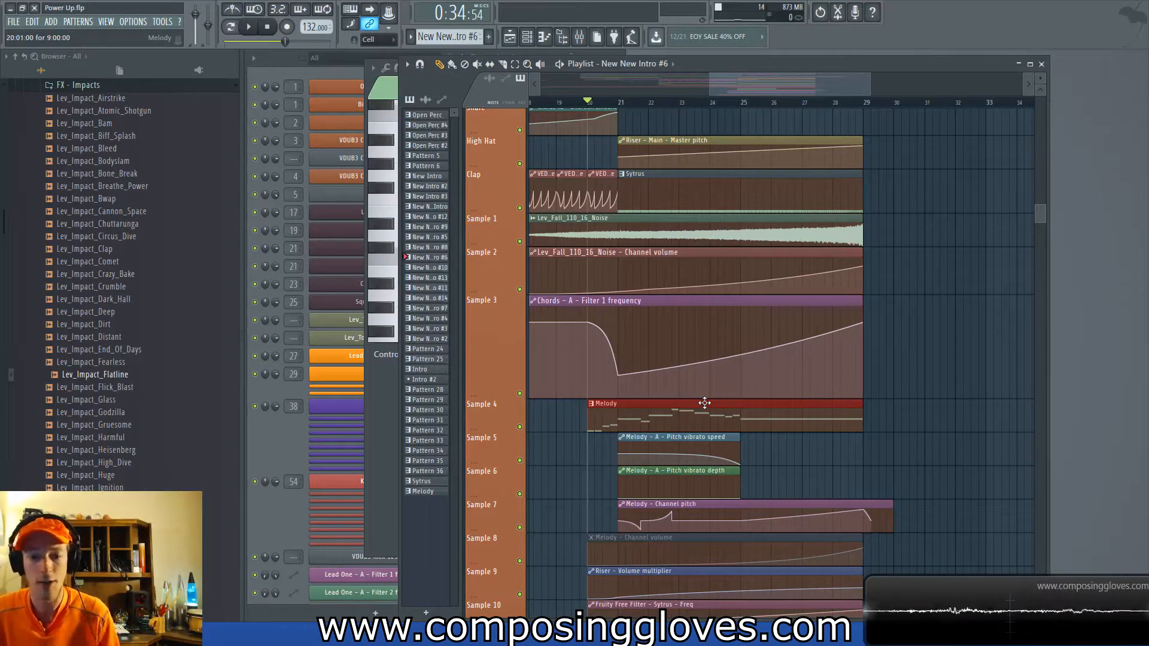
pyautogui.press('space')
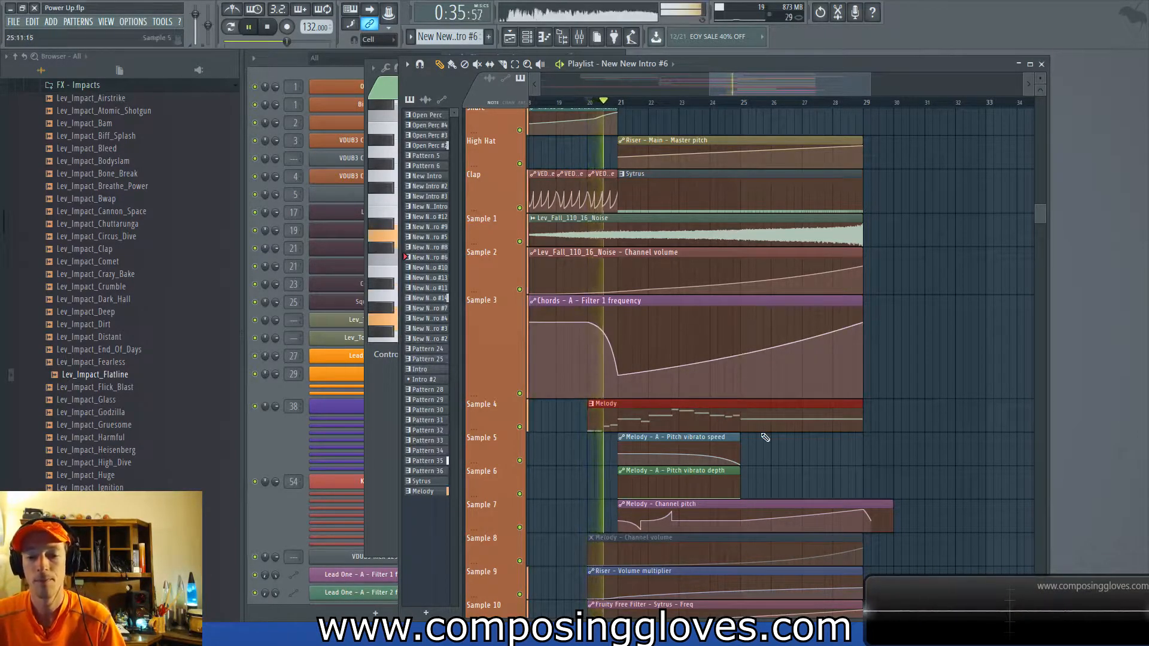
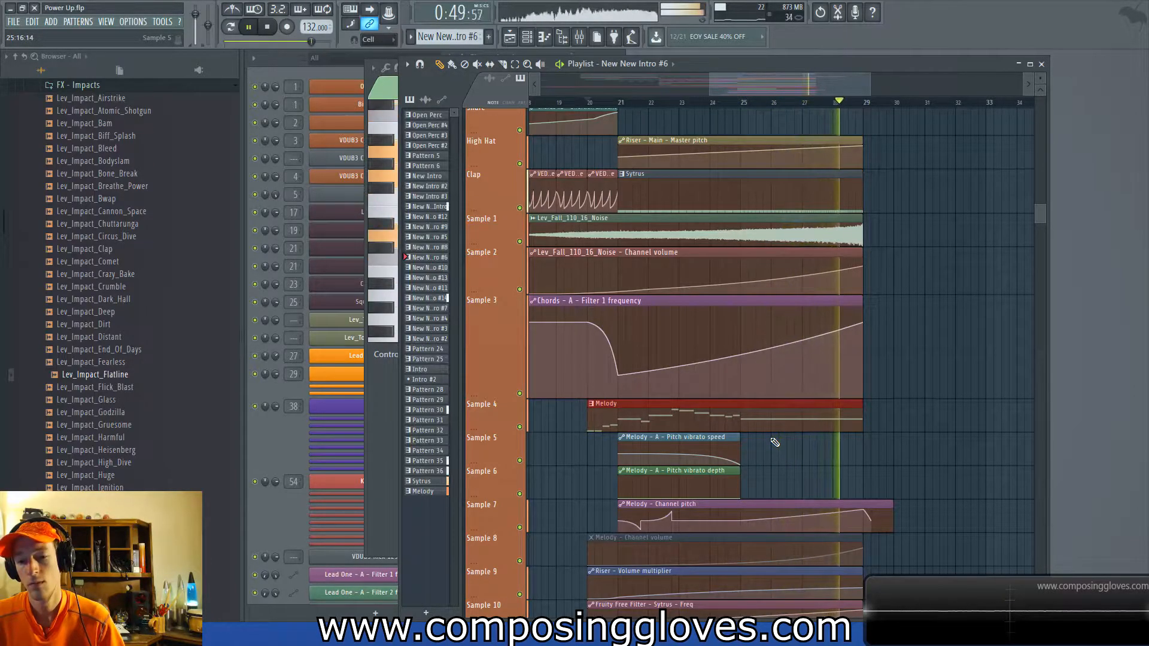
pyautogui.press('space')
pyautogui.press('ctrl')
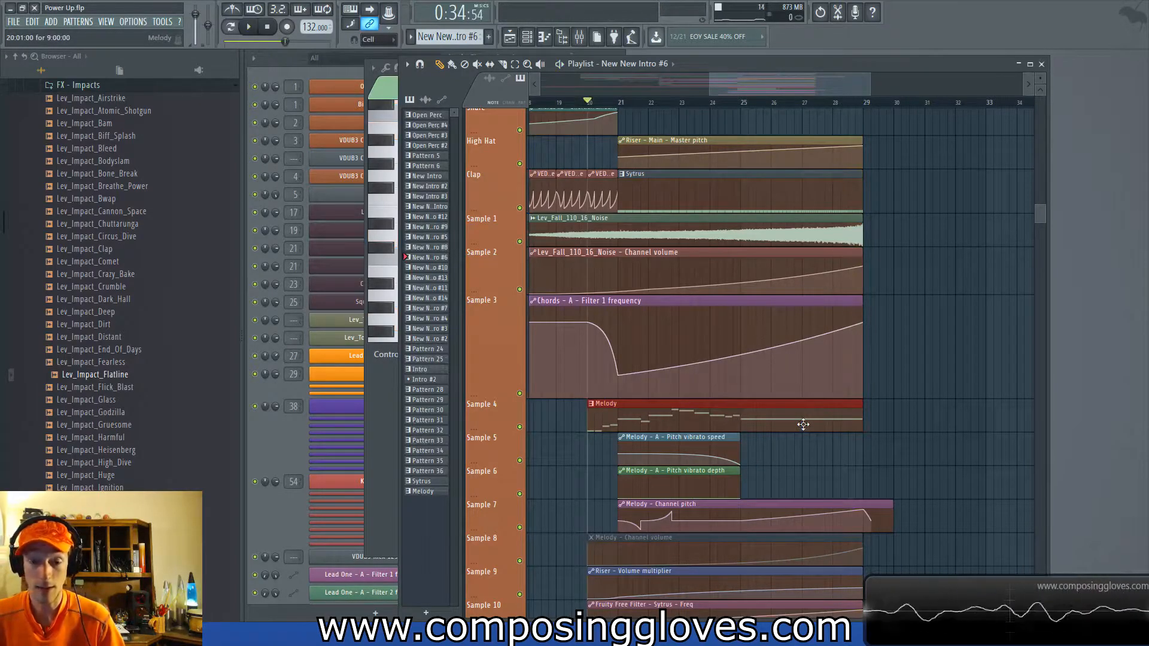
pyautogui.keyDown('alt'); pyautogui.rightClick(745, 536); pyautogui.keyUp('alt')
pyautogui.moveTo(777, 428); pyautogui.dragTo(839, 452)
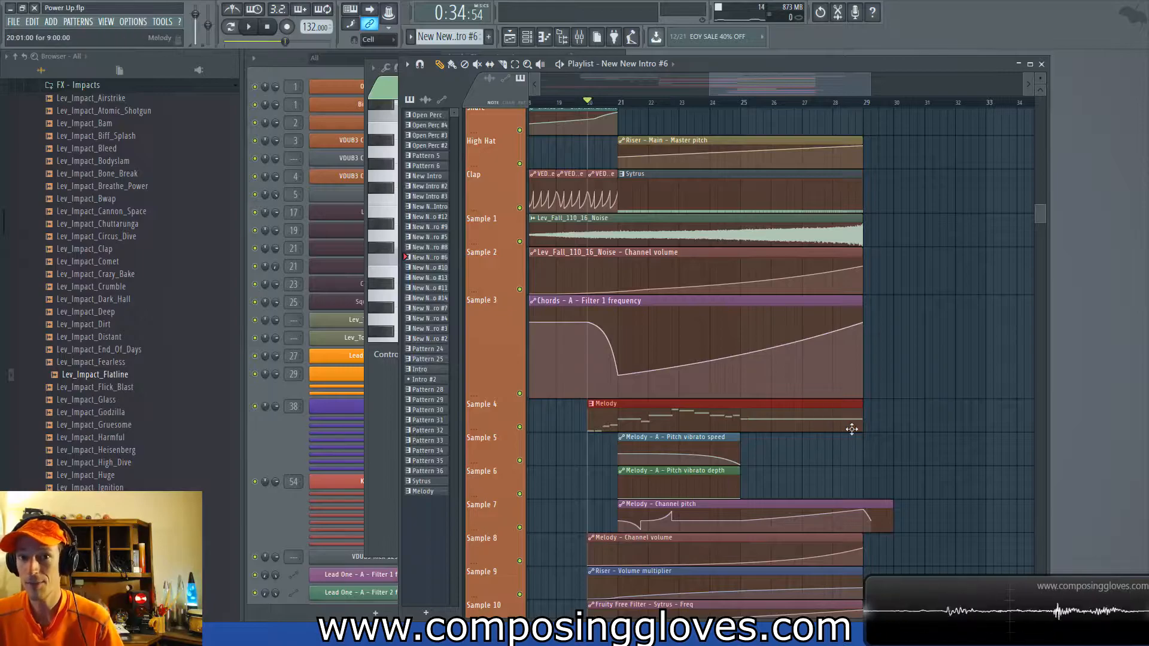
# Open Pattern 28 from the Extra 2 track, play its Lead One Layer 2 notes, and return to the playlist.
pyautogui.scroll(6, 663, 431)
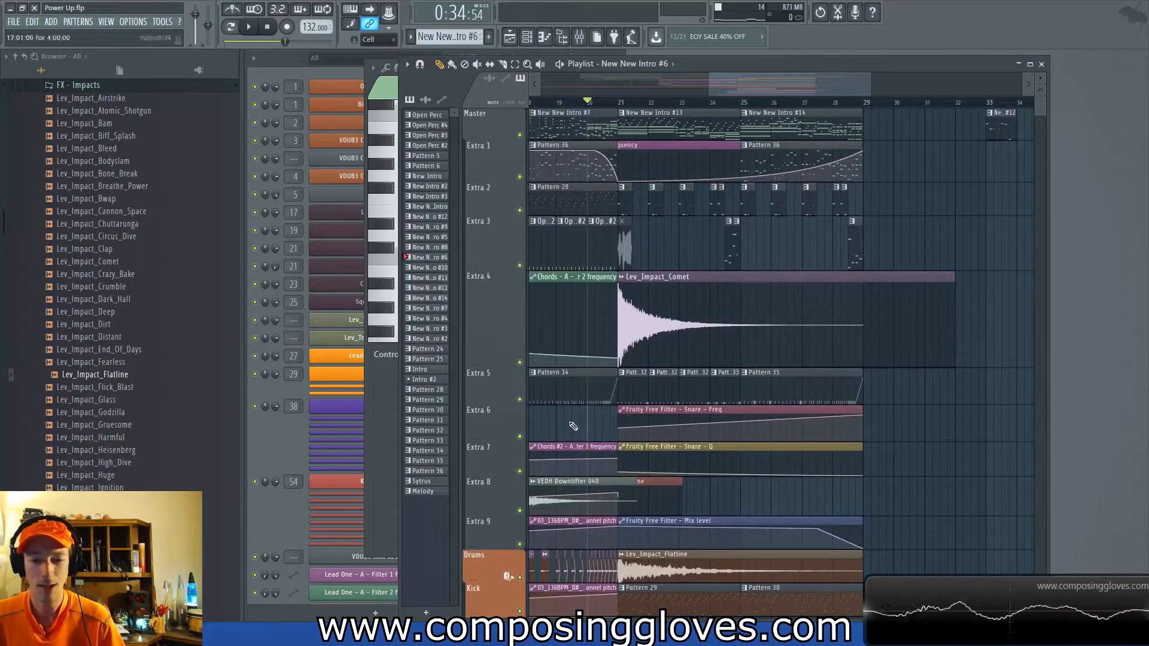
pyautogui.moveTo(933, 353); pyautogui.dragTo(882, 341)
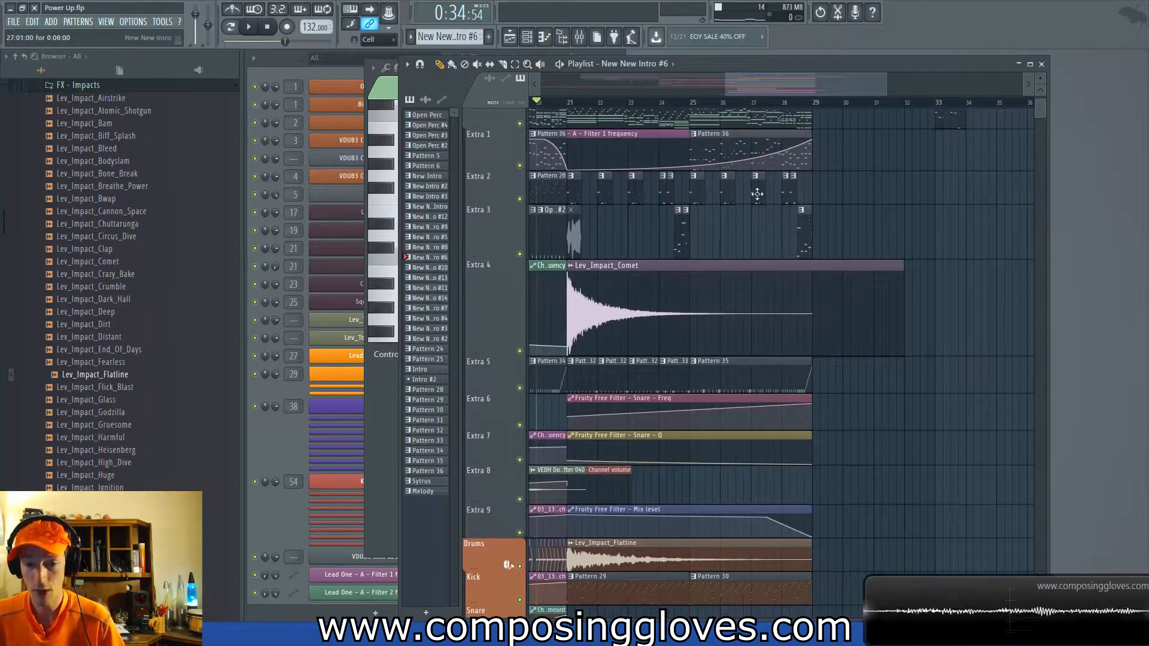
pyautogui.scroll(-15, 757, 194)
pyautogui.scroll(15, 816, 375)
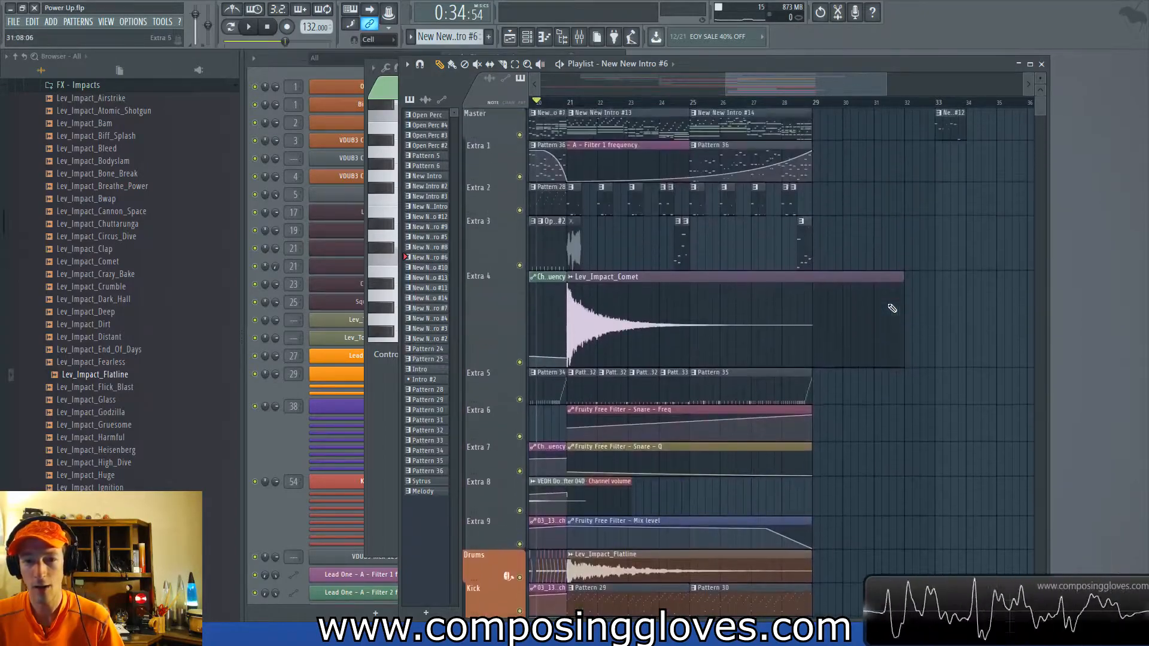
pyautogui.moveTo(729, 336); pyautogui.dragTo(922, 350)
pyautogui.doubleClick(592, 208)
pyautogui.click(248, 27)
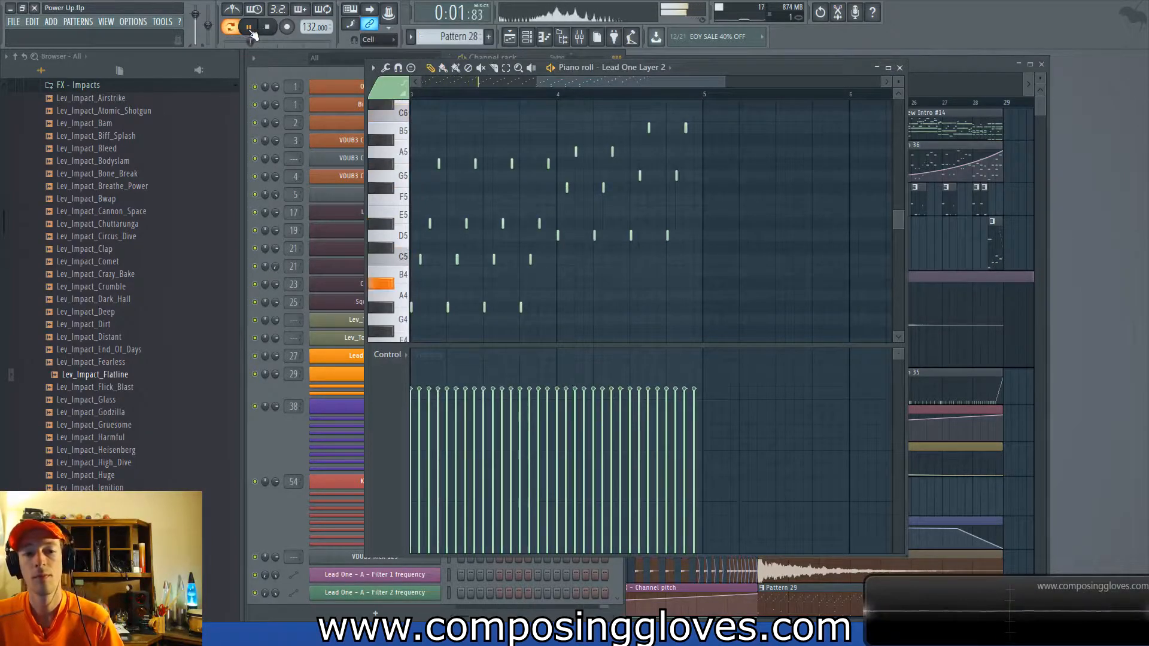
pyautogui.click(249, 28)
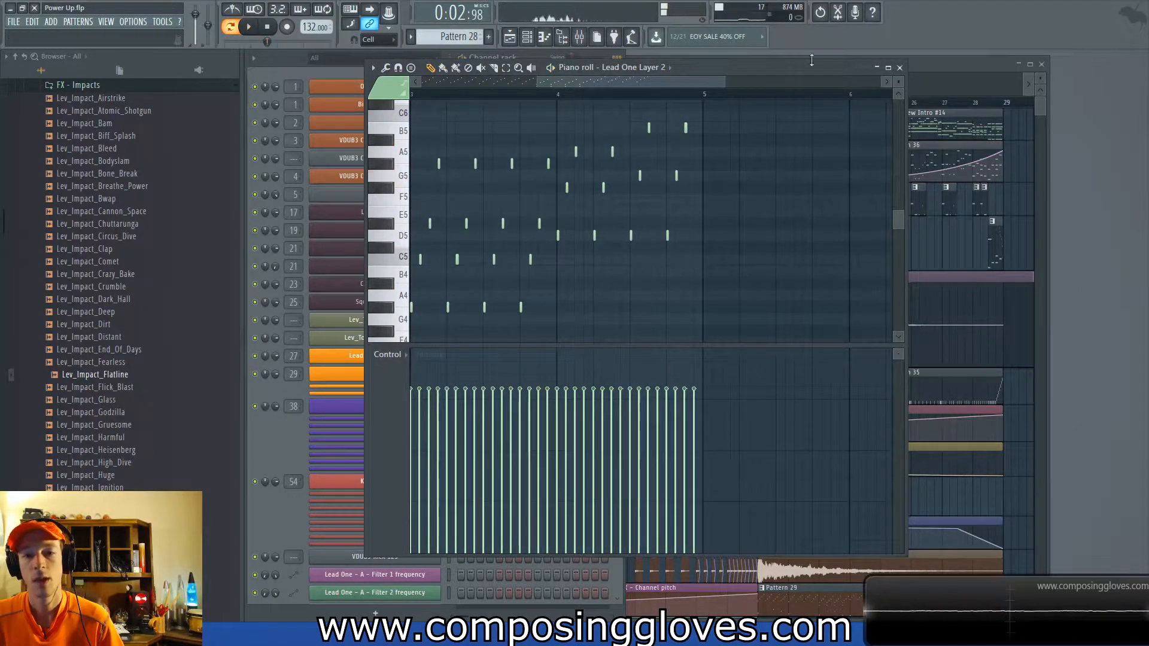
pyautogui.click(960, 66)
# Open Pattern 29 from the Kick track, play its Lead One Layer 2 notes, and return to the playlist.
pyautogui.moveTo(821, 323); pyautogui.dragTo(681, 322)
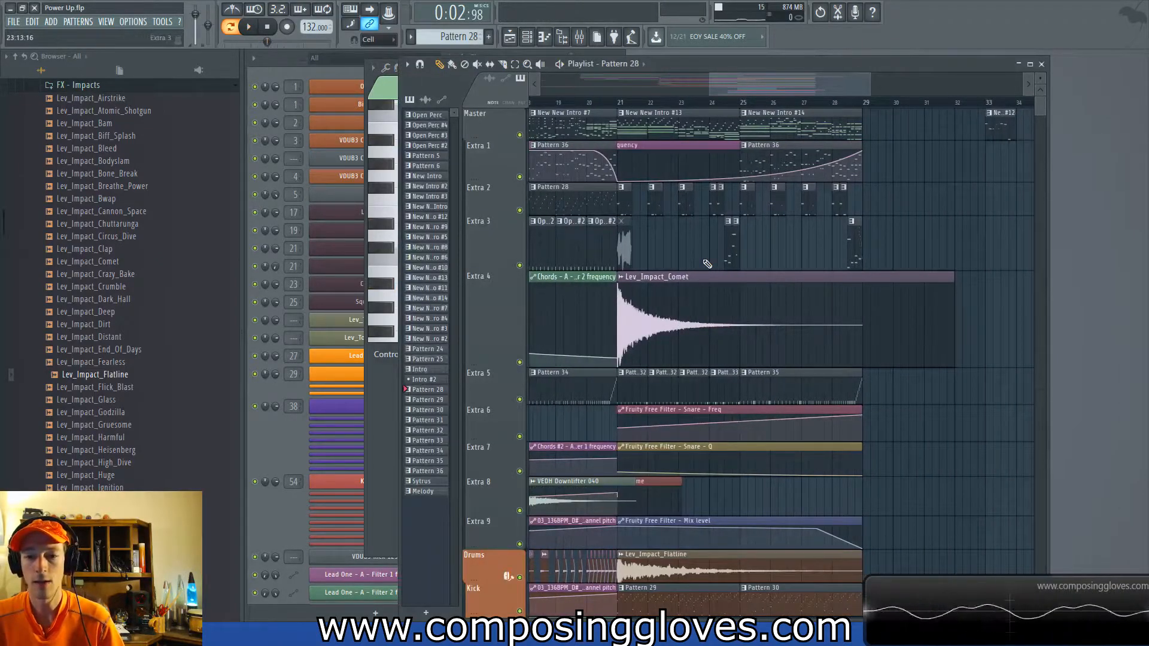
pyautogui.scroll(-8, 801, 276)
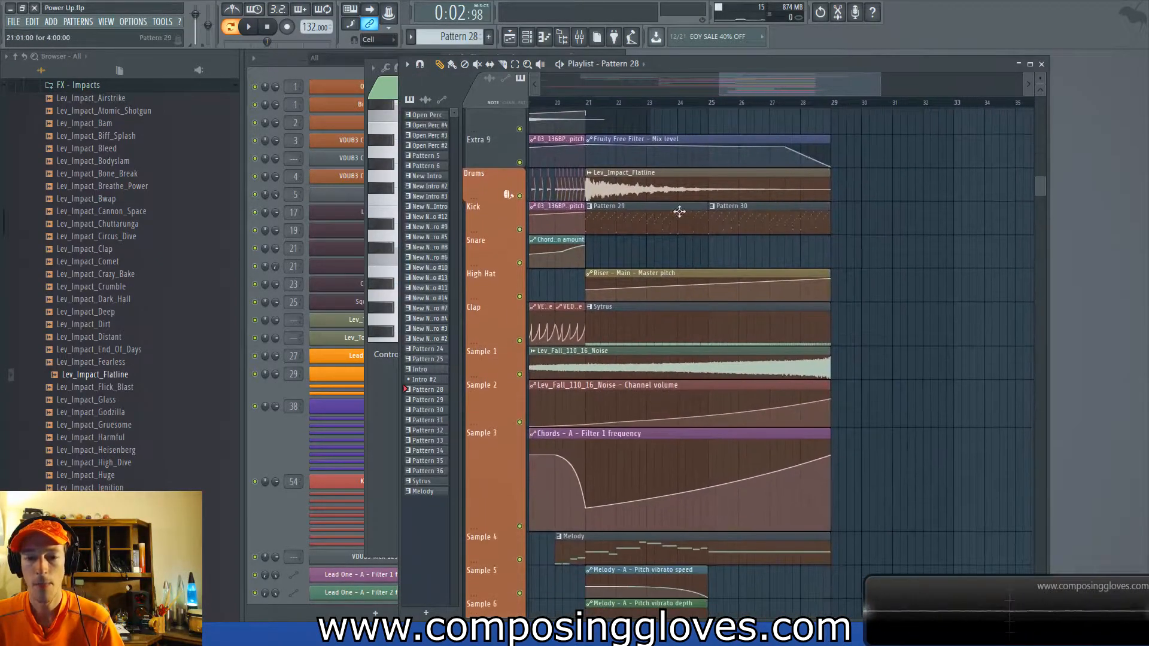
pyautogui.doubleClick(670, 222)
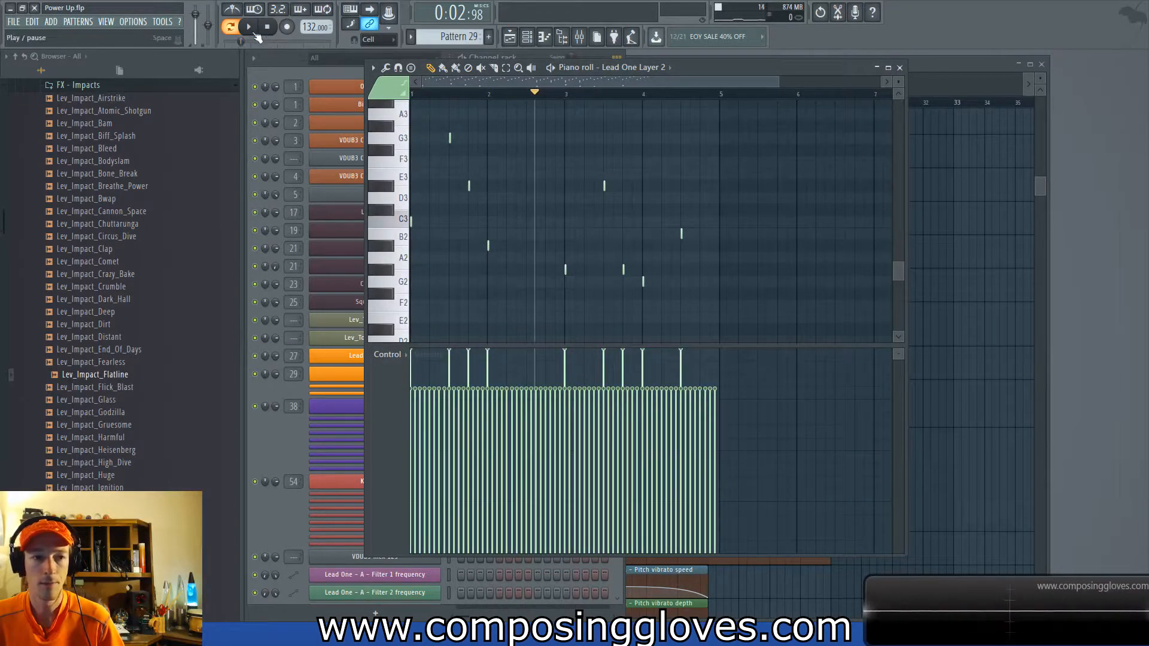
pyautogui.click(249, 27)
pyautogui.press('space')
pyautogui.press('space')
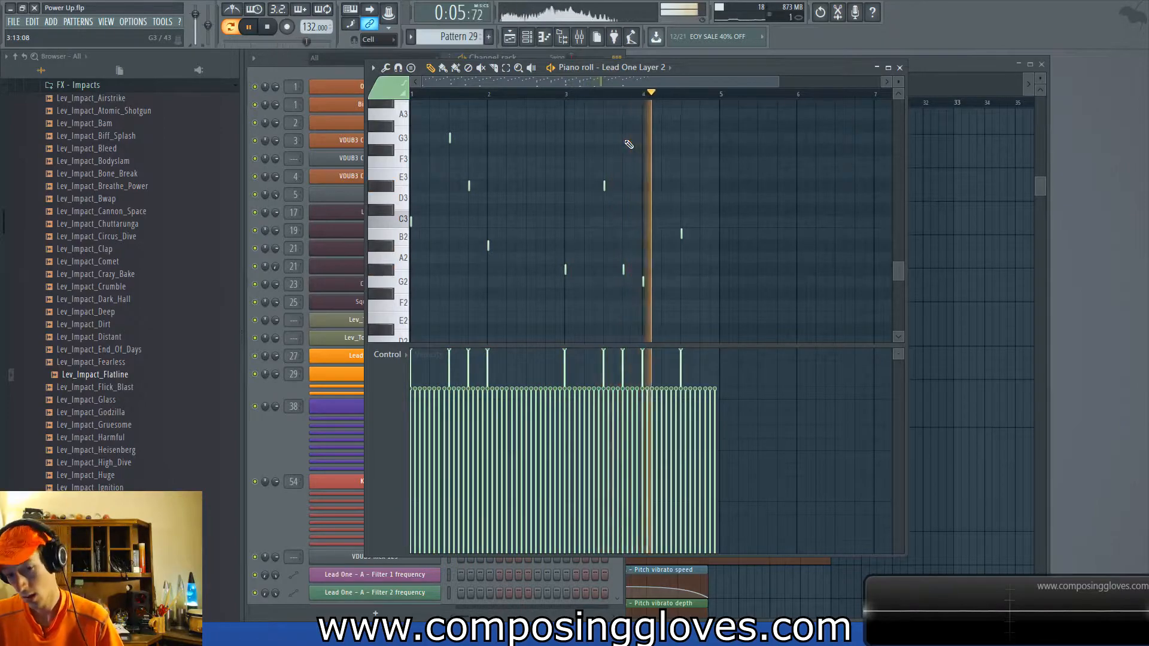
pyautogui.press('space')
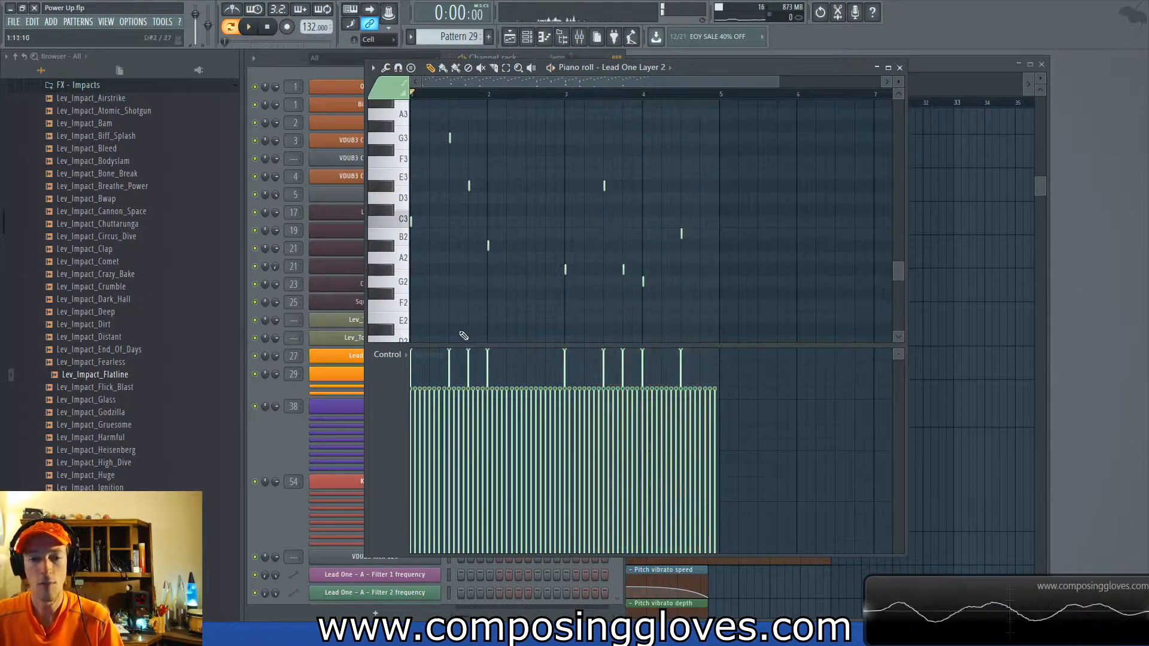
pyautogui.click(950, 68)
pyautogui.scroll(6, 772, 269)
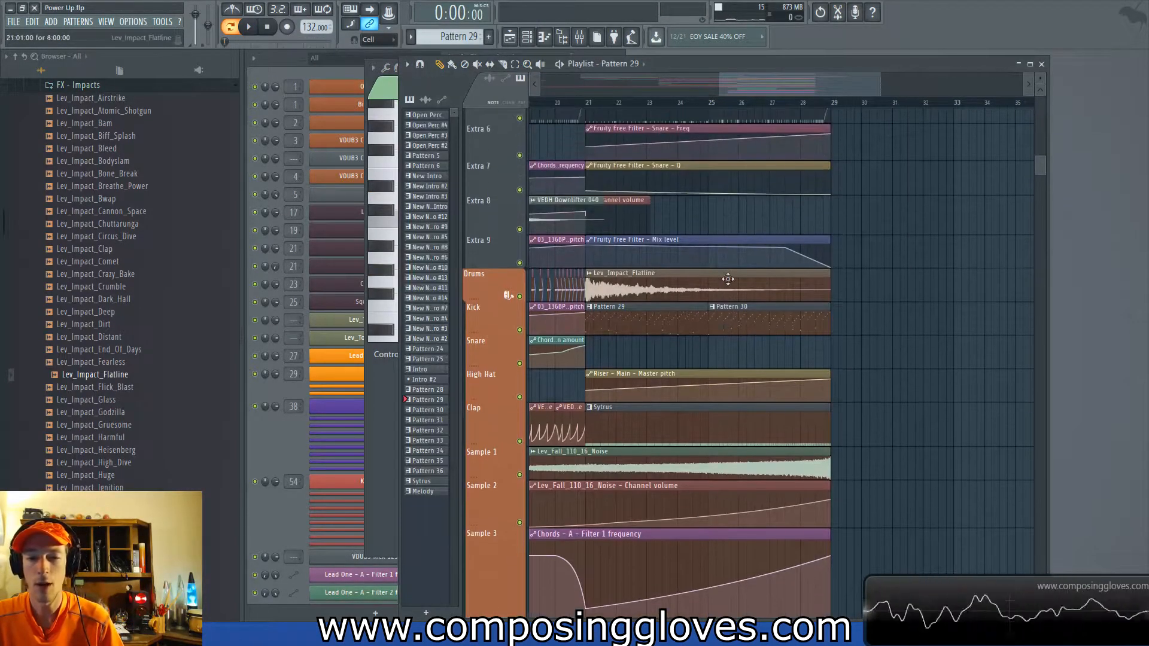
# Review the tracks around the bar 21 build-up, place the playhead at bar 21, and select the New New Intro #7 clip on Master.
pyautogui.scroll(-5, 689, 254)
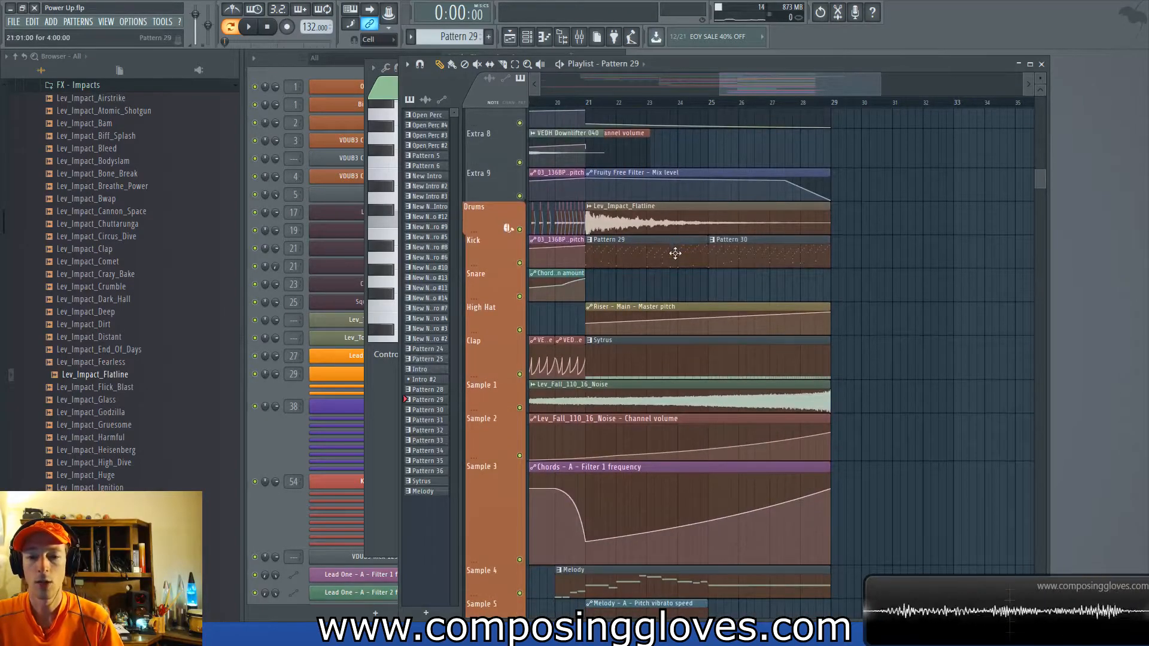
pyautogui.scroll(-7, 675, 253)
pyautogui.scroll(-3, 677, 257)
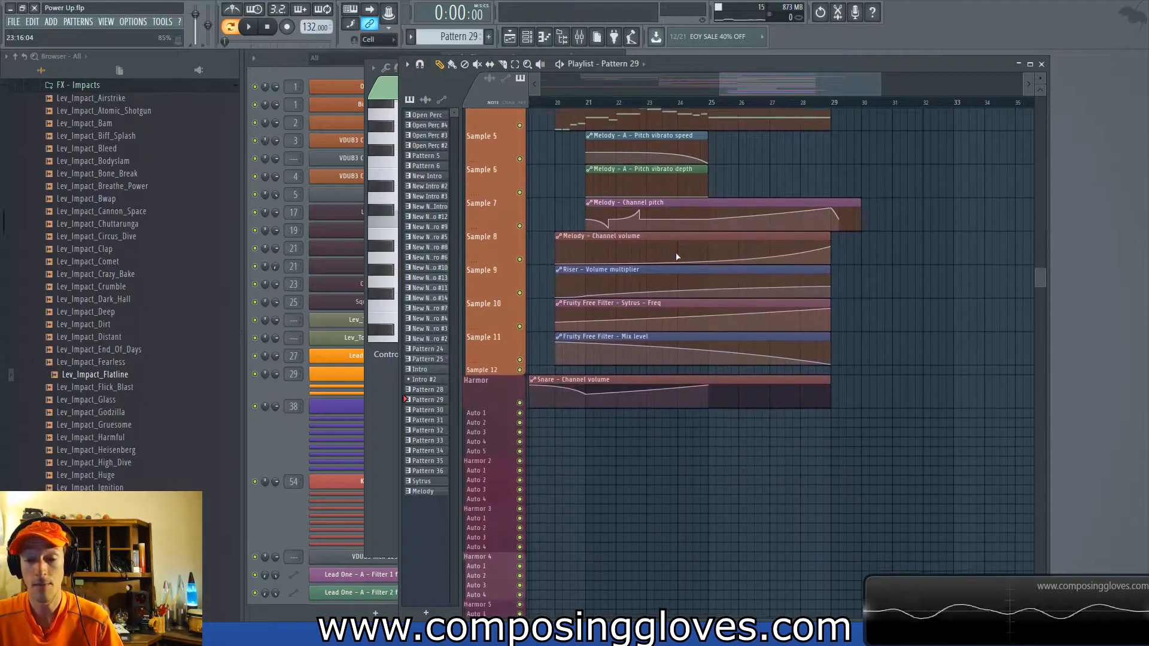
pyautogui.scroll(13, 679, 253)
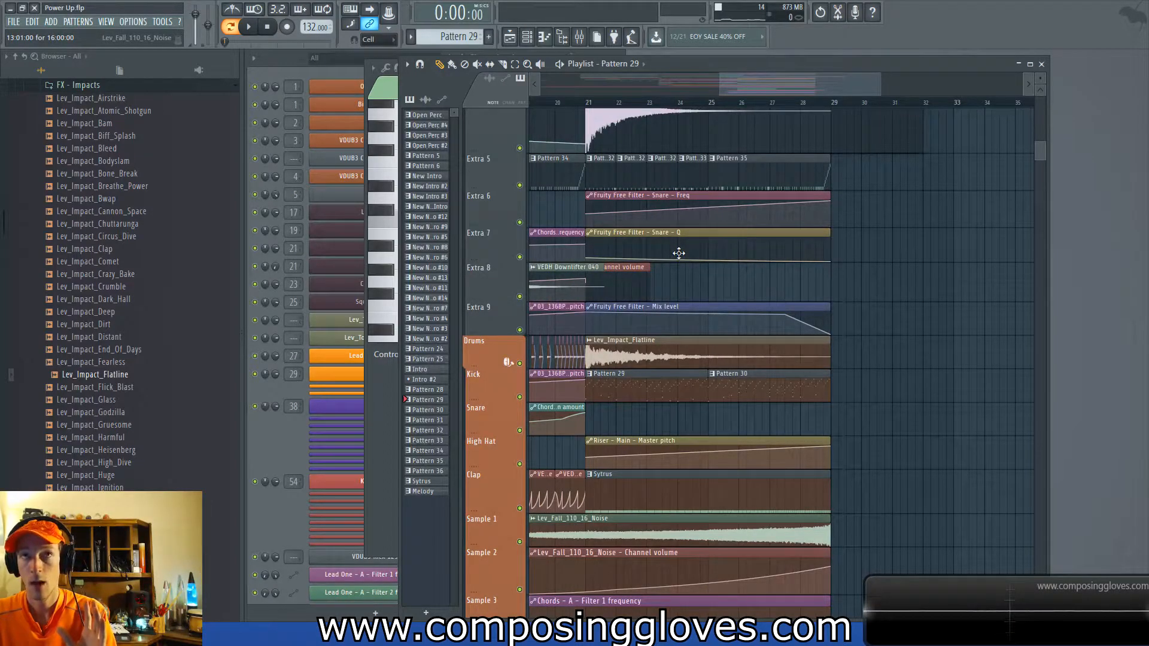
pyautogui.click(588, 103)
pyautogui.scroll(5, 639, 213)
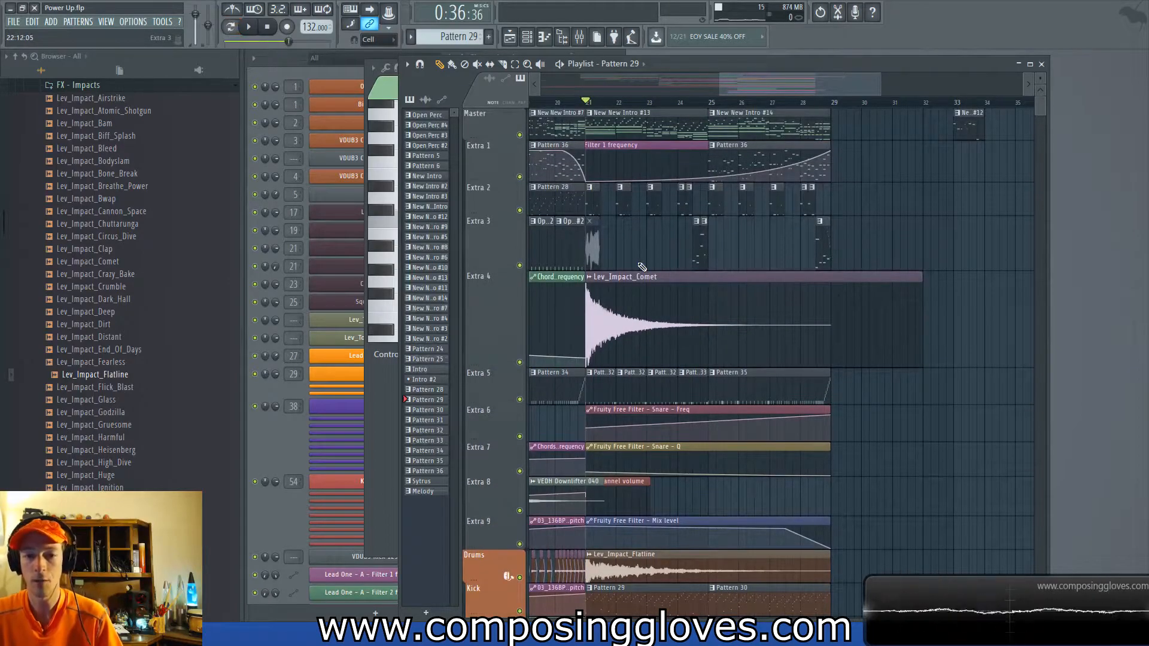
pyautogui.hscroll(-5, 642, 267)
pyautogui.click(750, 110)
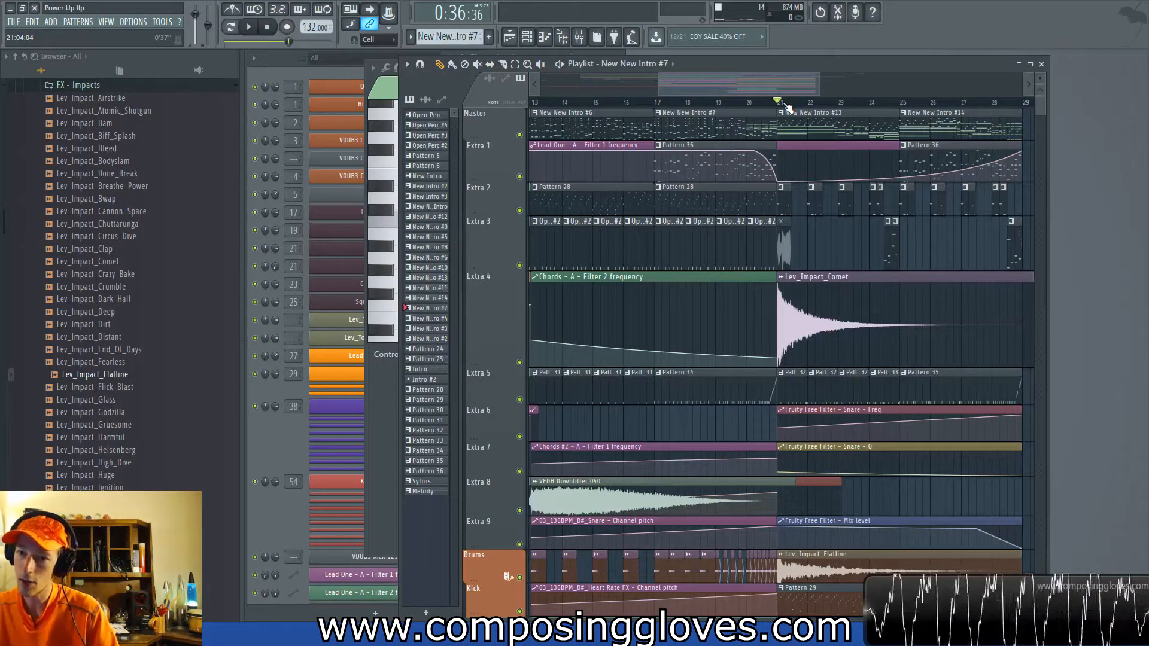
# Select the Snare channel volume automation clip on the Harmor track and examine the dip in its curve around bar 21.
pyautogui.scroll(-4, 910, 276)
pyautogui.hscroll(3, 909, 275)
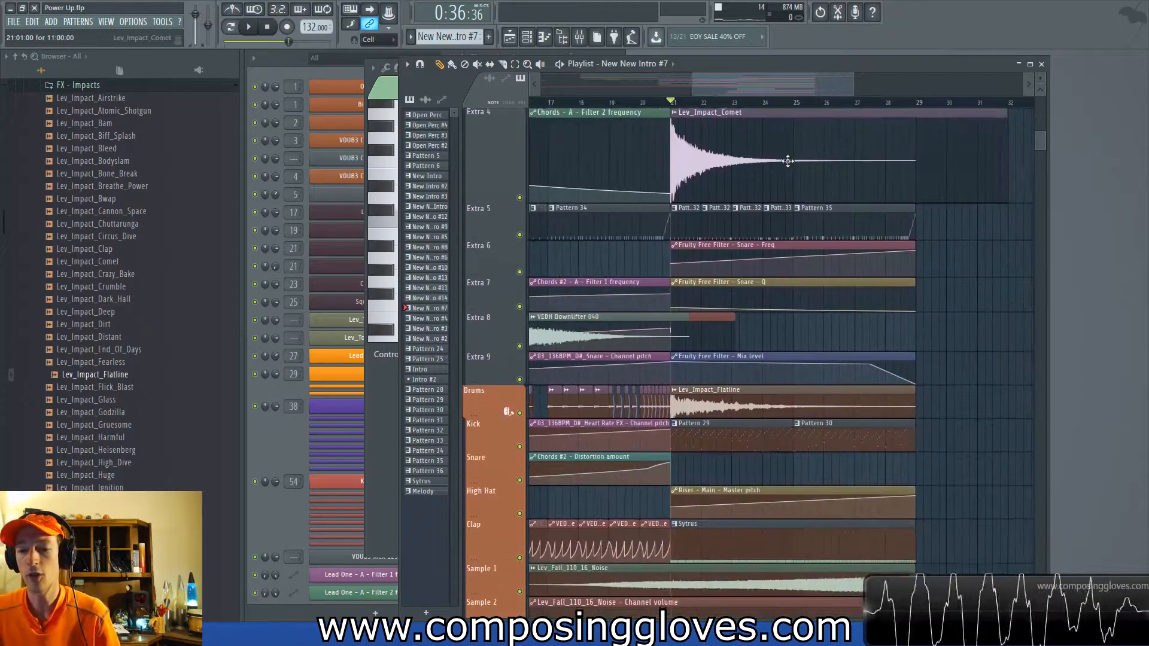
pyautogui.scroll(-8, 820, 249)
pyautogui.hscroll(1, 890, 415)
pyautogui.scroll(-3, 785, 446)
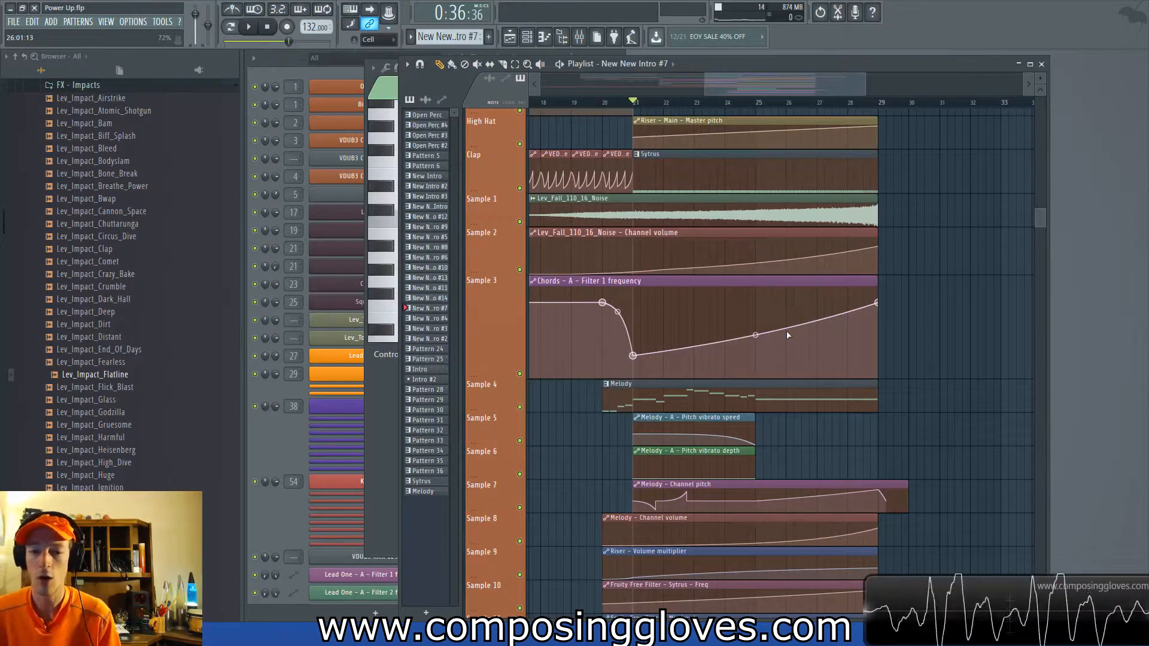
pyautogui.scroll(-4, 788, 336)
pyautogui.keyDown('ctrl'); pyautogui.click(688, 495); pyautogui.keyUp('ctrl')
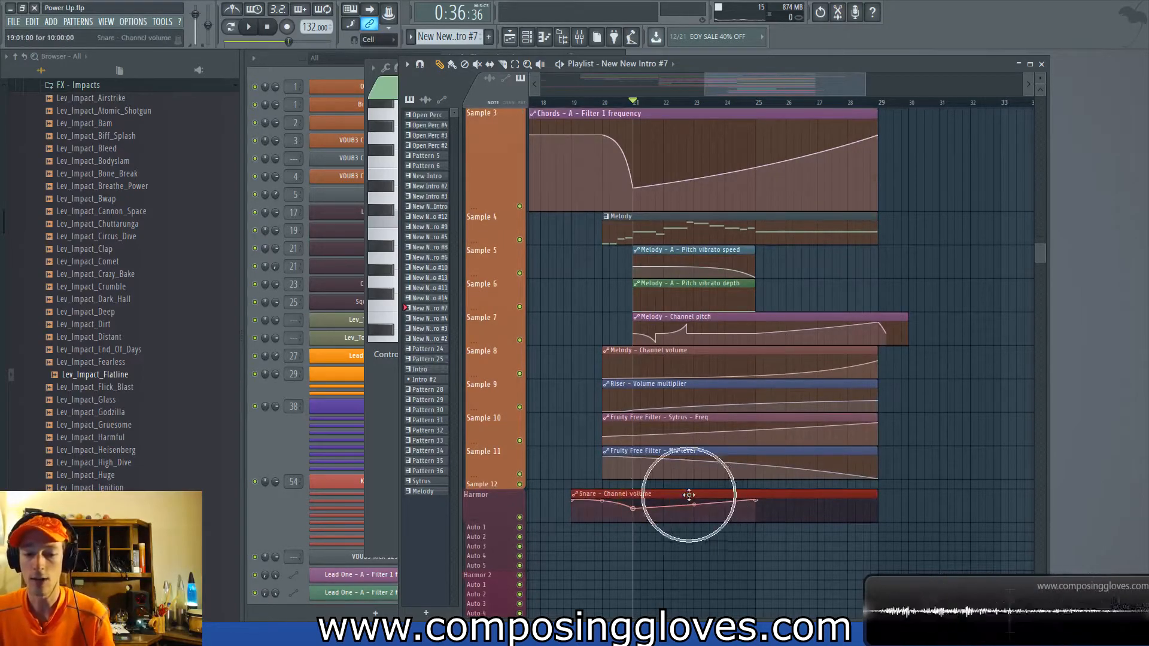
pyautogui.moveTo(598, 499); pyautogui.dragTo(630, 511)
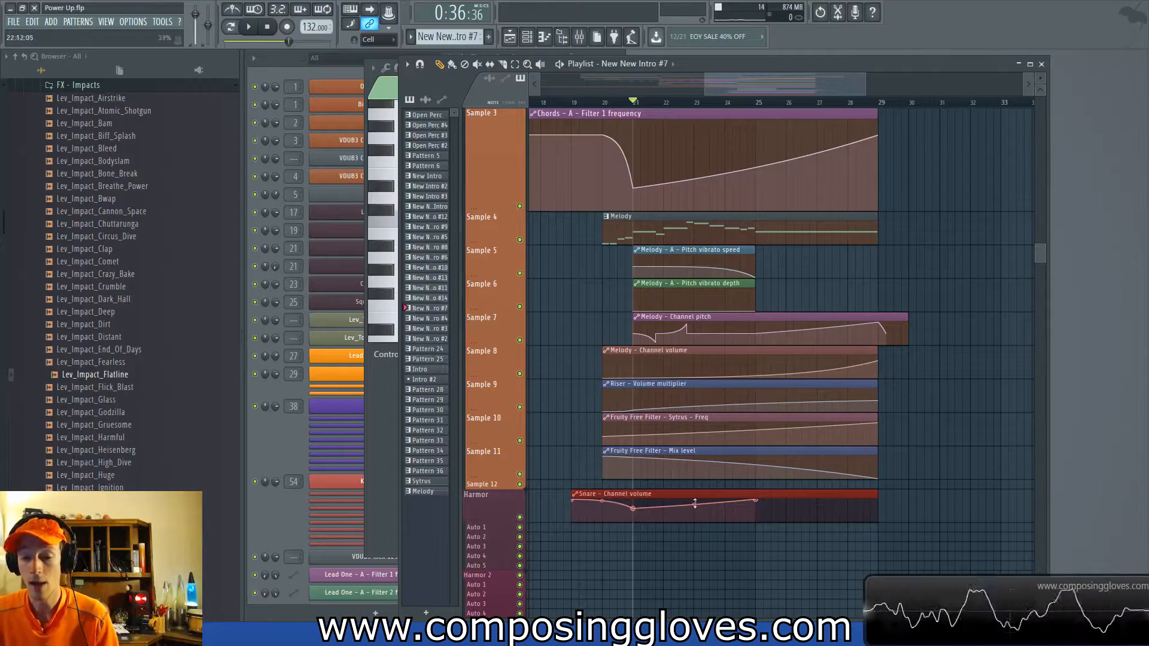
# Select the Melody, Riser and Fruity Free Filter automation clips on the Sample 5 through Sample 11 tracks.
pyautogui.scroll(2, 757, 360)
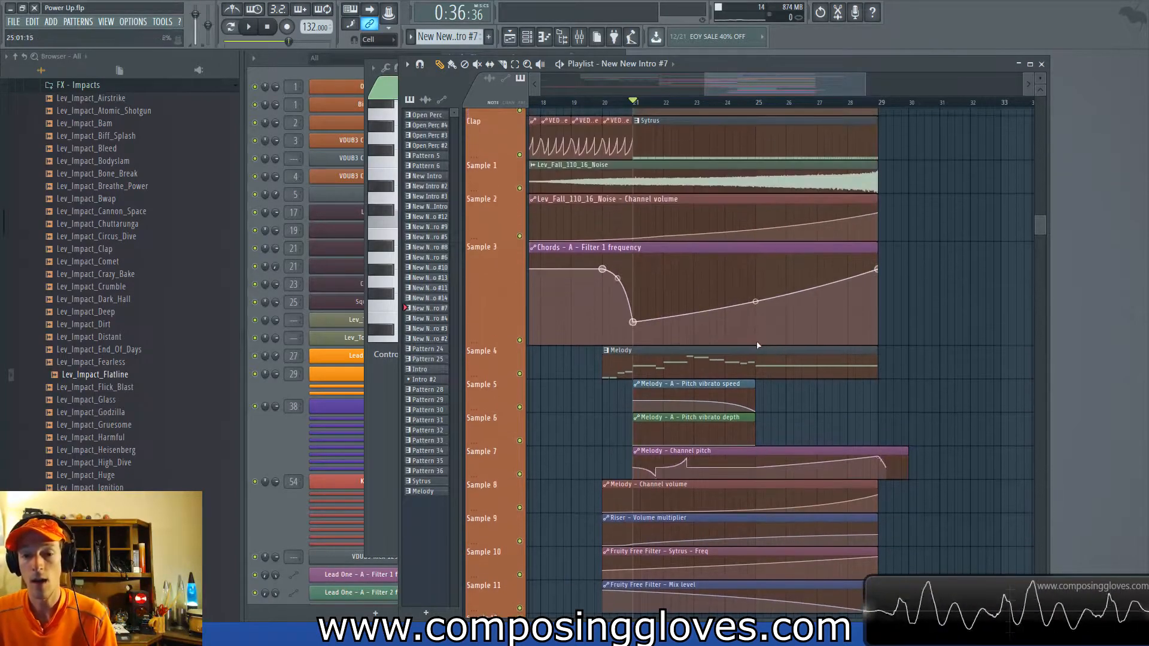
pyautogui.scroll(-1, 741, 429)
pyautogui.moveTo(638, 510); pyautogui.dragTo(688, 301)
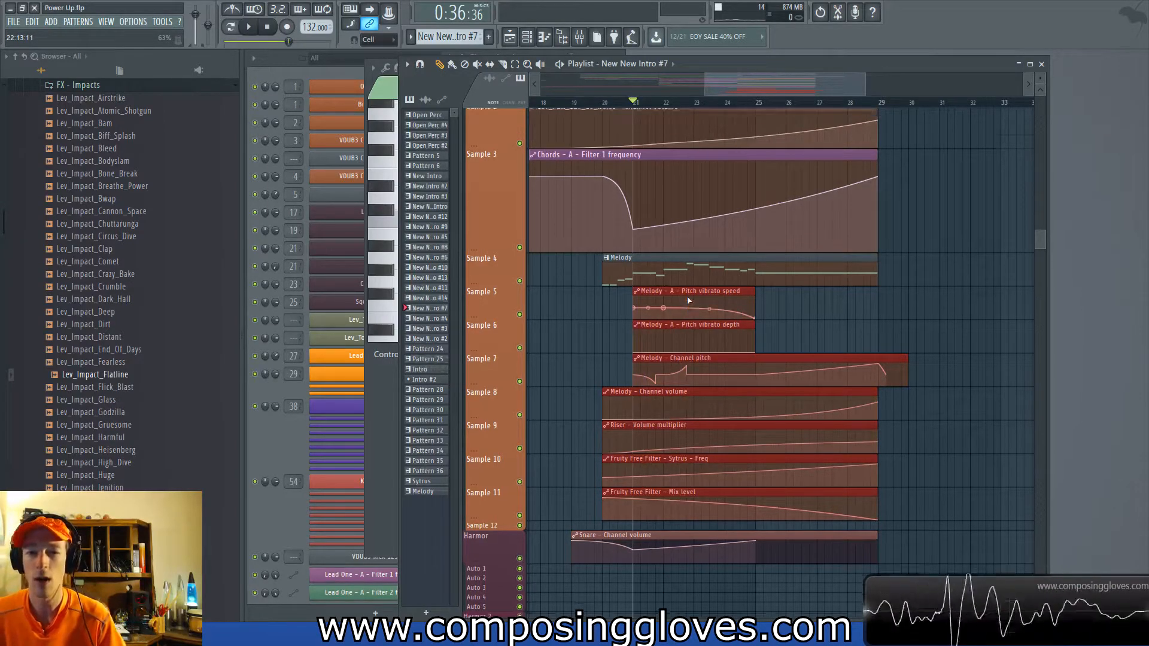
# Return to the Master track patterns and move the playhead to bar 20.
pyautogui.scroll(15, 689, 300)
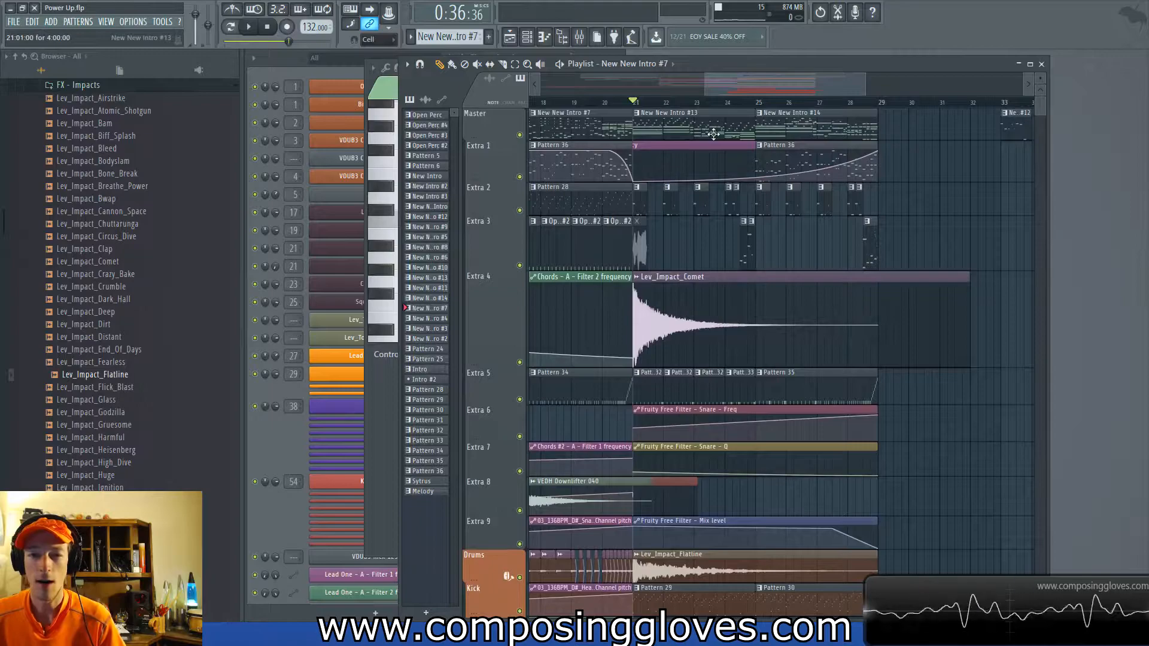
pyautogui.click(626, 104)
pyautogui.click(645, 106)
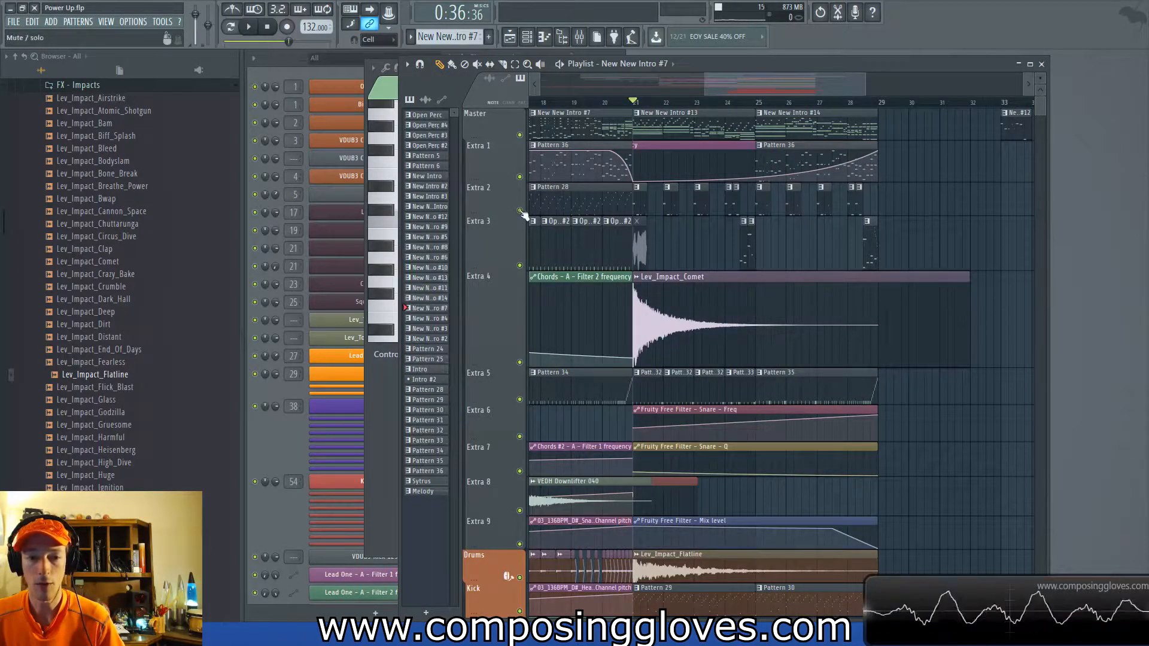
pyautogui.click(603, 103)
# Shrink the Sample 3 track to about the height of the neighbouring Sample 4 track.
pyautogui.scroll(-3, 687, 243)
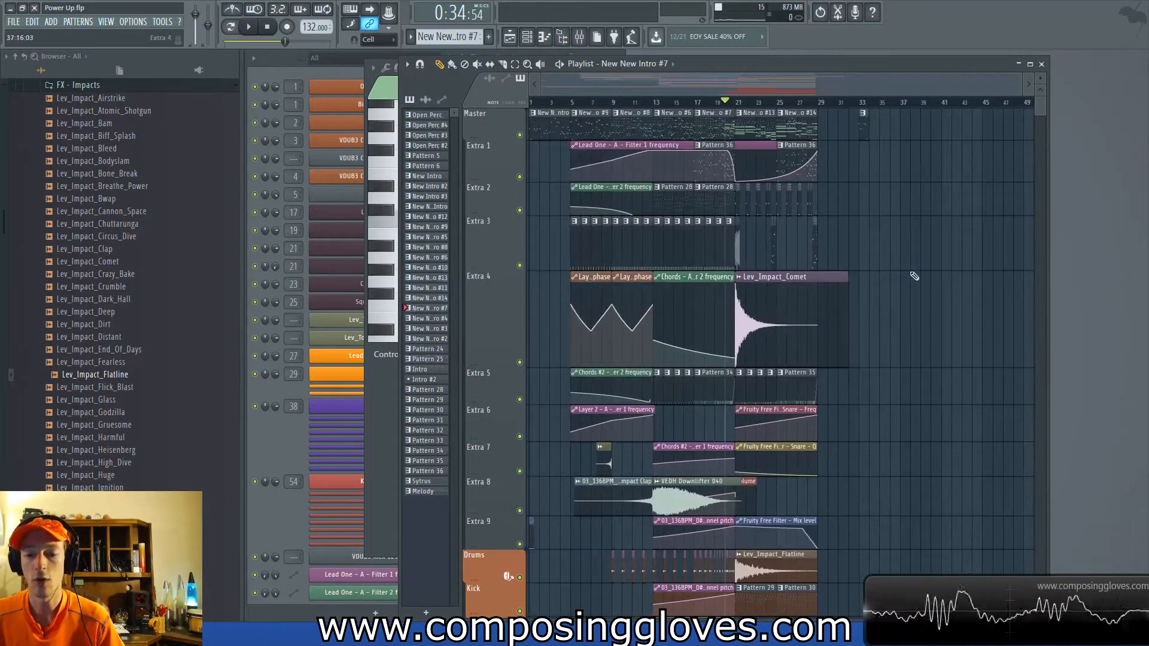
pyautogui.scroll(-4, 910, 274)
pyautogui.scroll(-6, 910, 274)
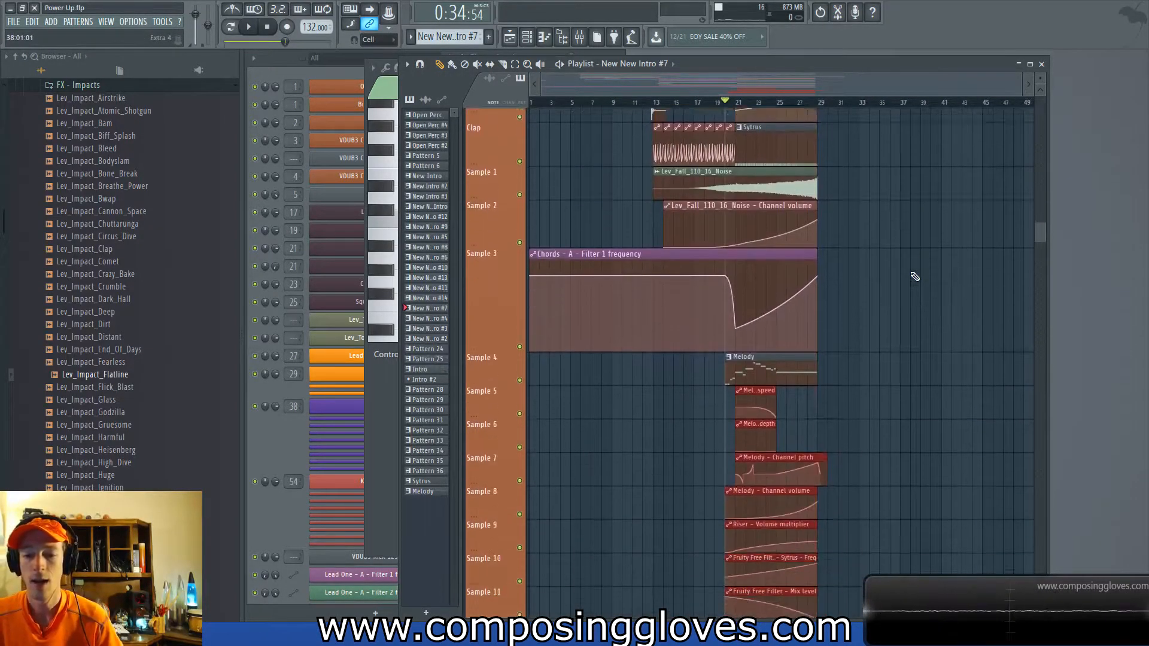
pyautogui.moveTo(496, 307); pyautogui.dragTo(504, 236)
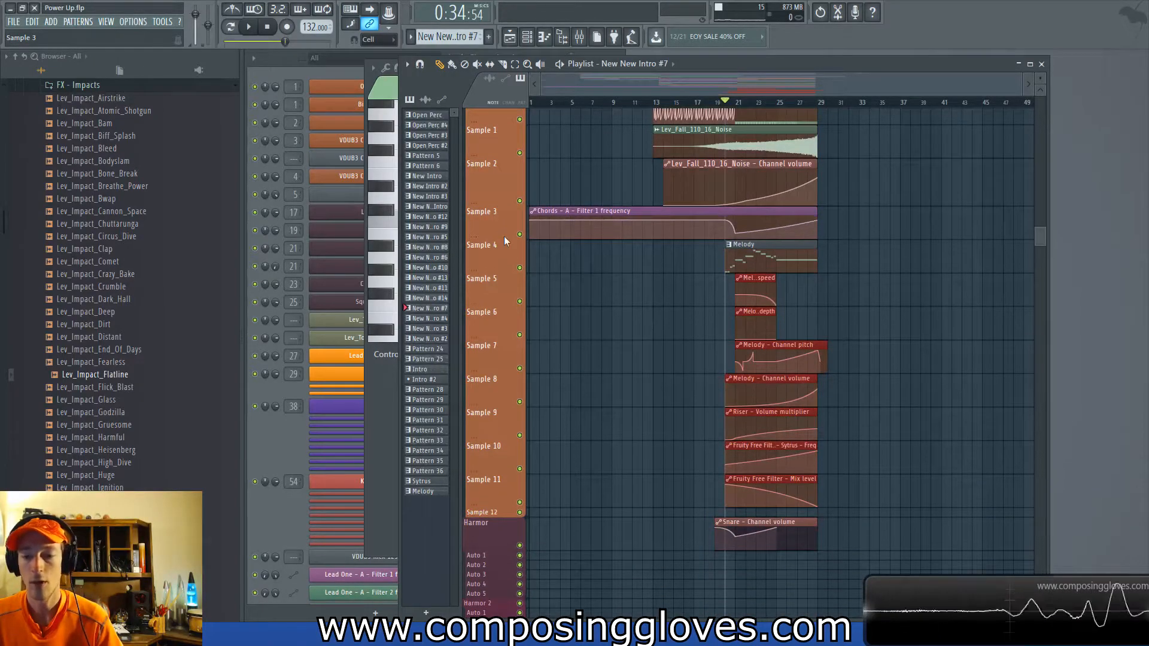
# Place the playhead near bar 17 to audition the build-up, and return playback to the song start.
pyautogui.scroll(6, 876, 244)
pyautogui.scroll(3, 878, 233)
pyautogui.click(699, 103)
pyautogui.press('space')
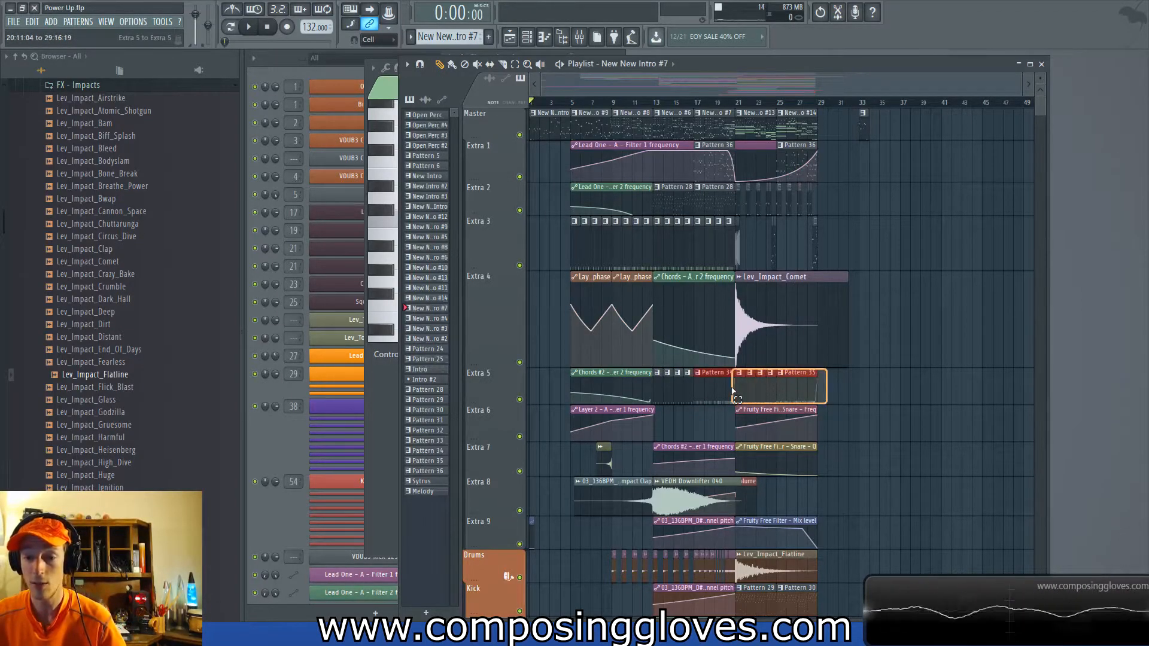
# Select the opening Master track clips New New Intro, #9 and #8, and reduce the selection to New New Intro and #9.
pyautogui.moveTo(534, 135); pyautogui.dragTo(646, 134)
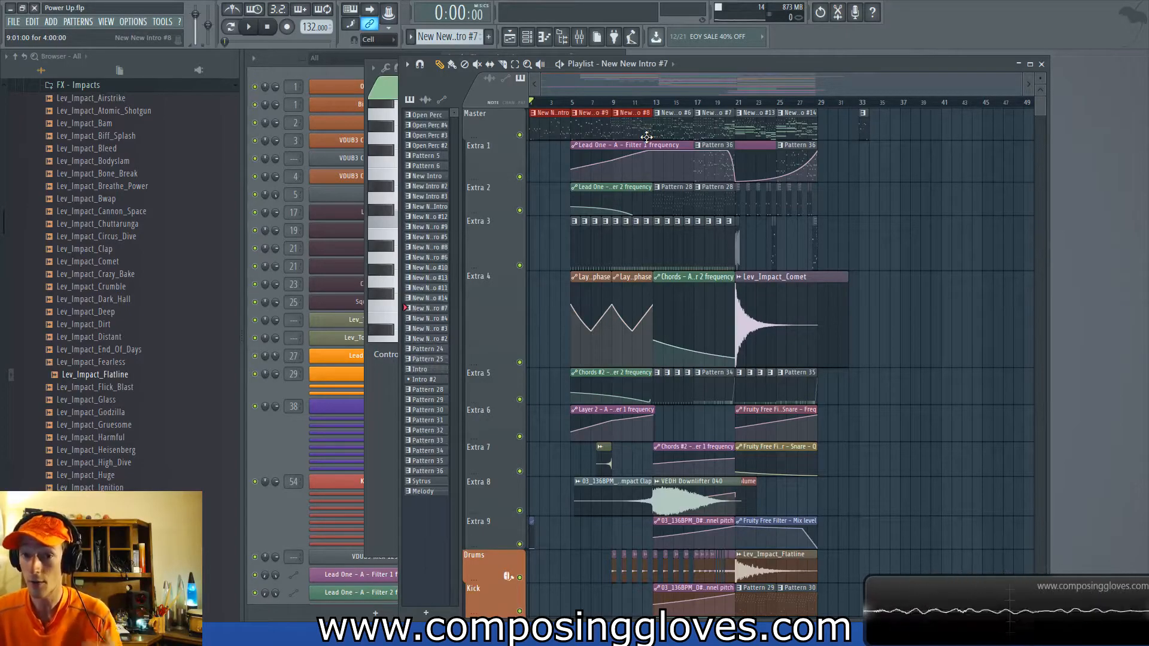
pyautogui.scroll(5, 723, 143)
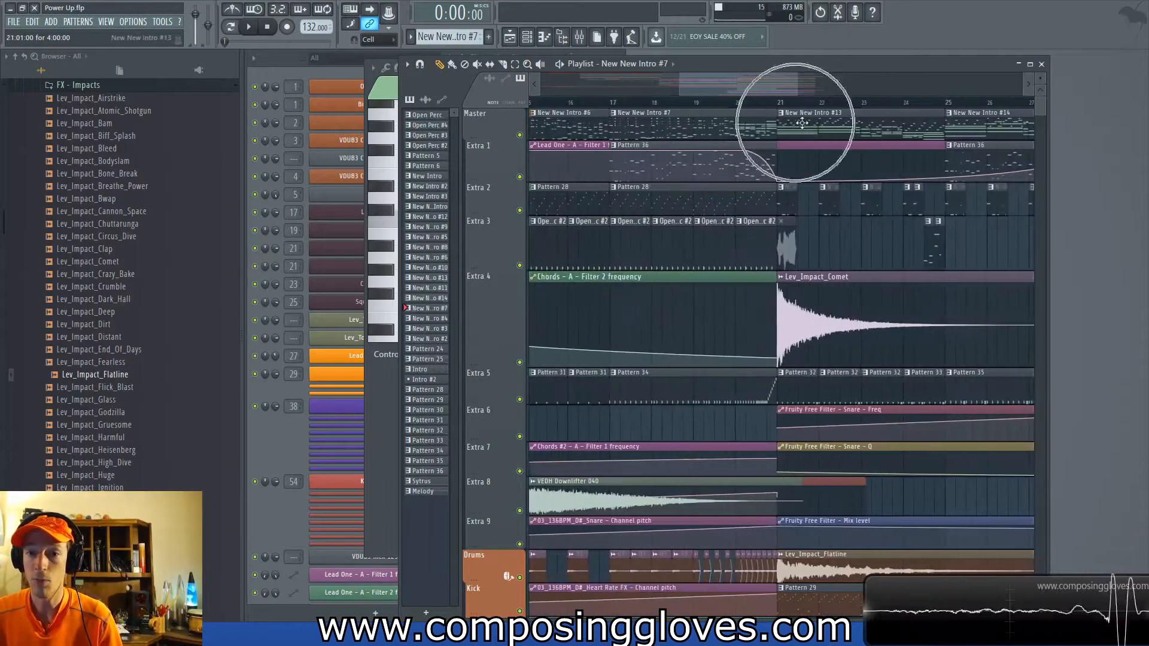
pyautogui.moveTo(631, 128); pyautogui.dragTo(774, 130)
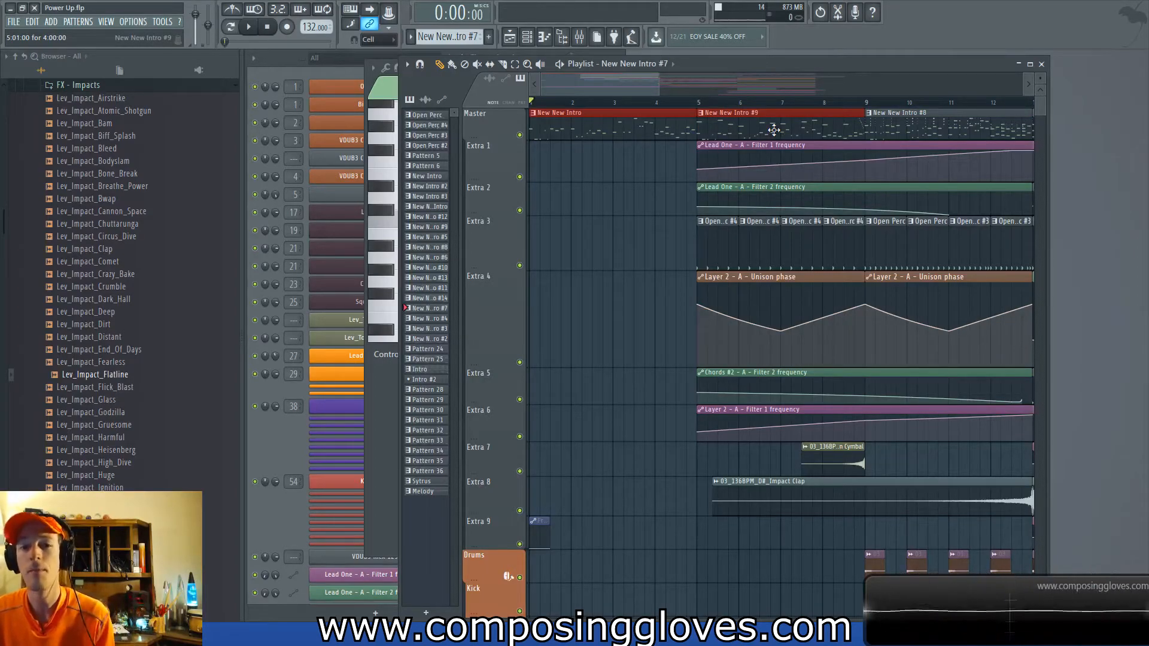
# Review the whole arrangement in the playlist, play it from the start to about bar 29, and stop playback.
pyautogui.scroll(-5, 603, 197)
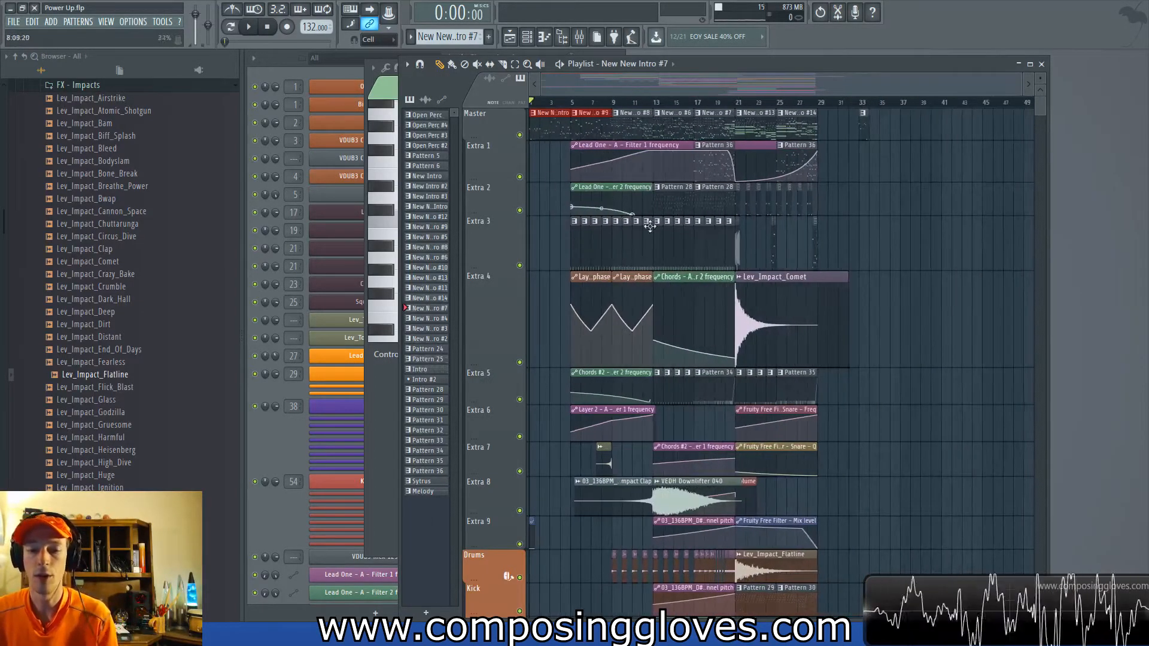
pyautogui.scroll(-10, 892, 256)
pyautogui.scroll(6, 891, 257)
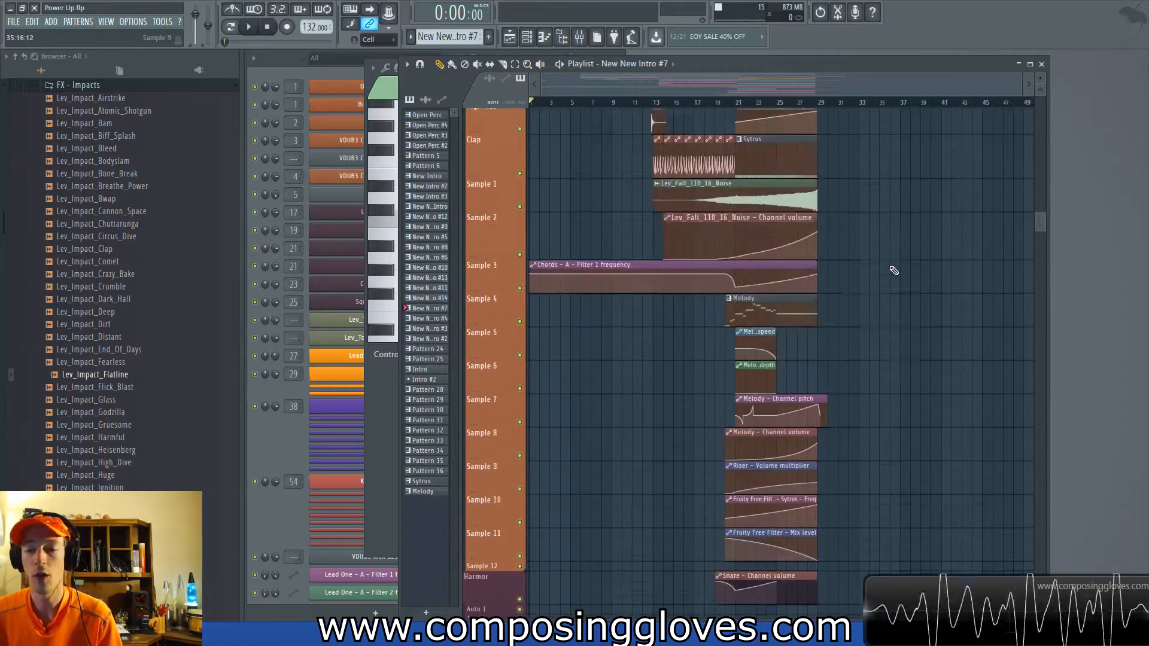
pyautogui.scroll(5, 893, 269)
pyautogui.scroll(3, 577, 256)
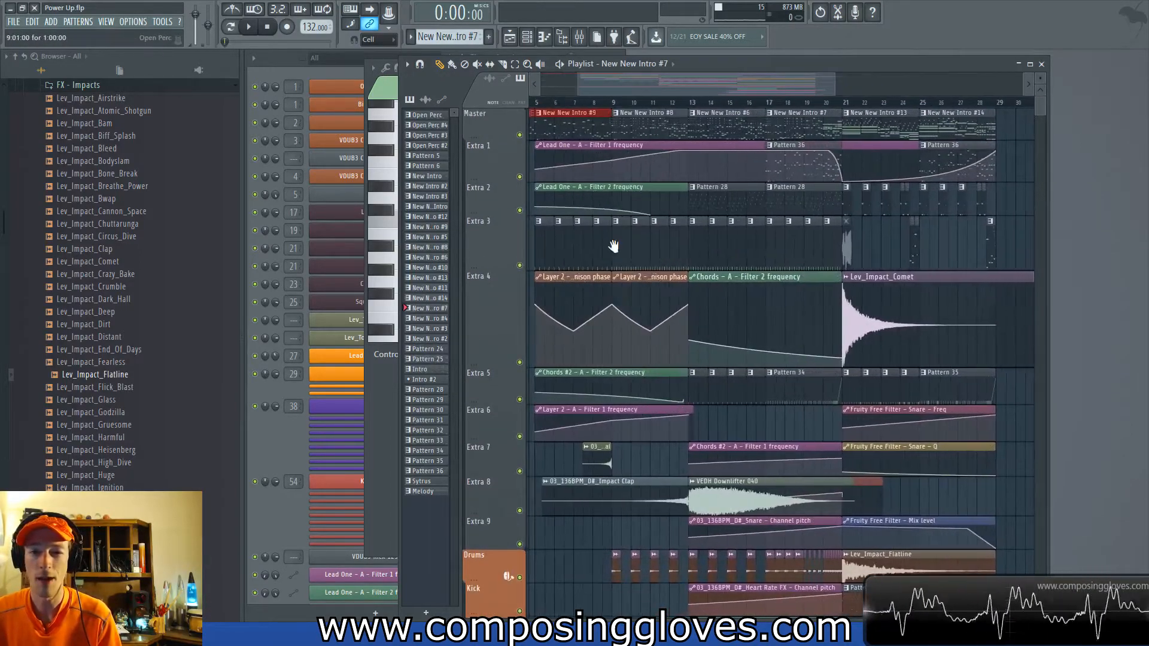
pyautogui.scroll(-3, 676, 237)
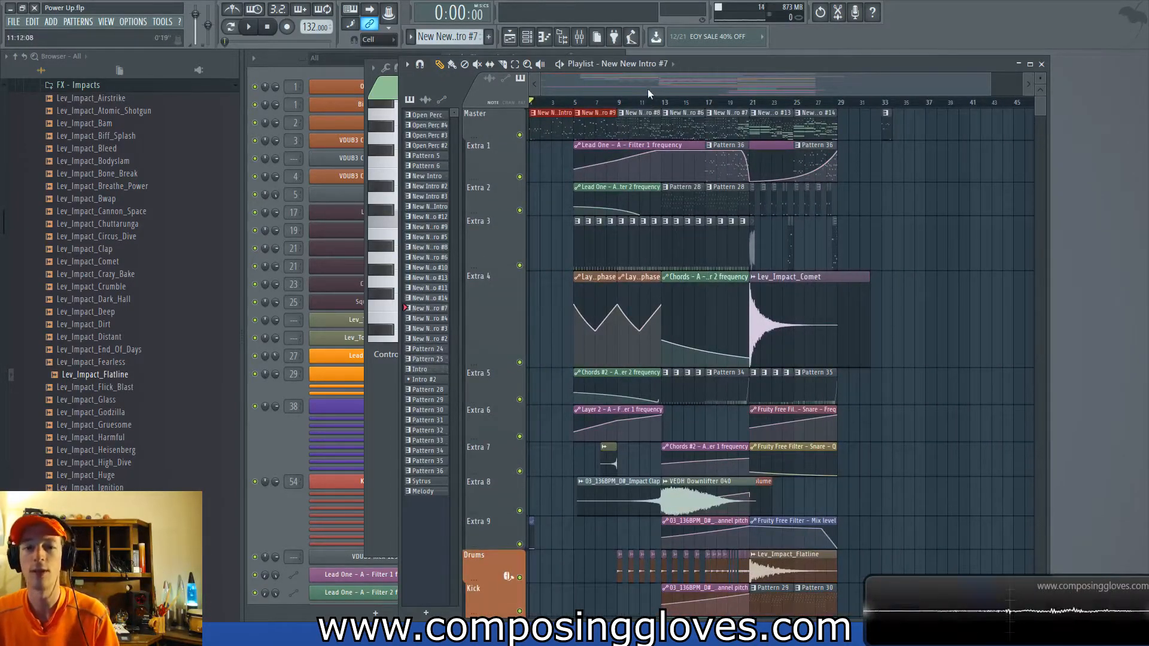
pyautogui.press('space')
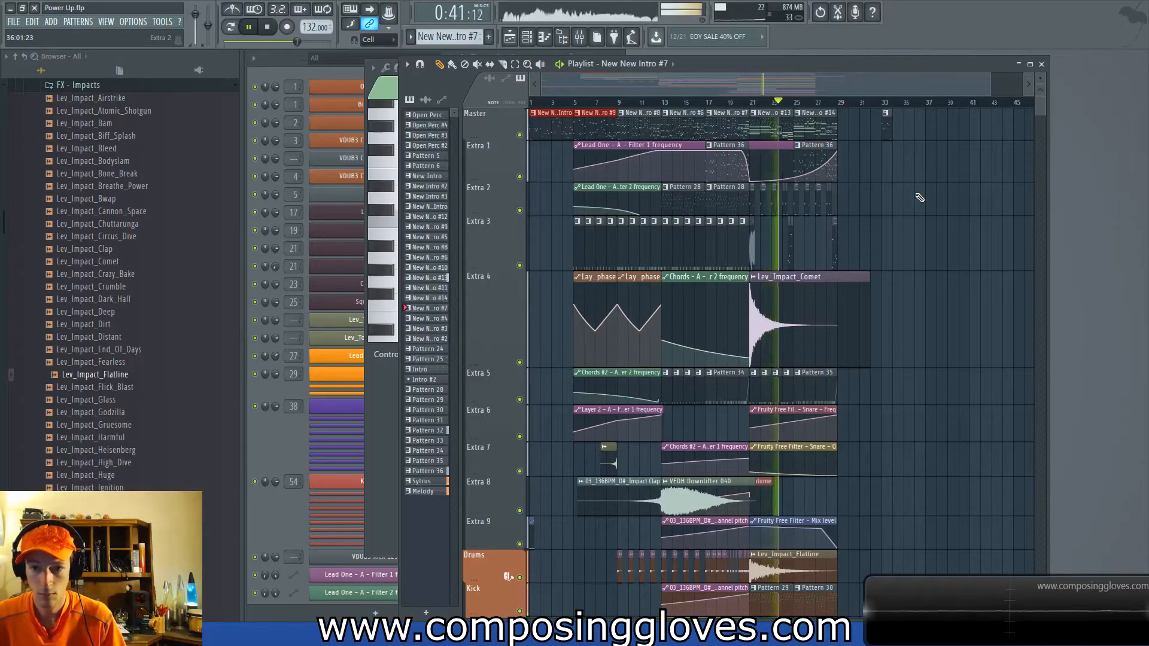
pyautogui.scroll(2, 920, 197)
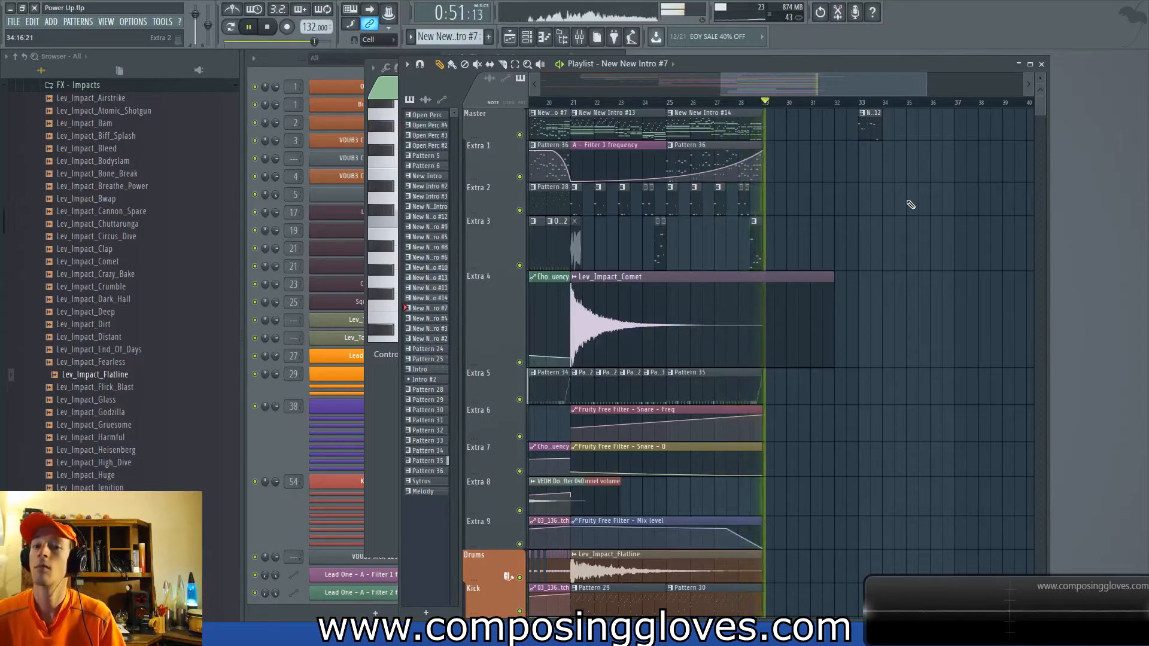
pyautogui.press('space')
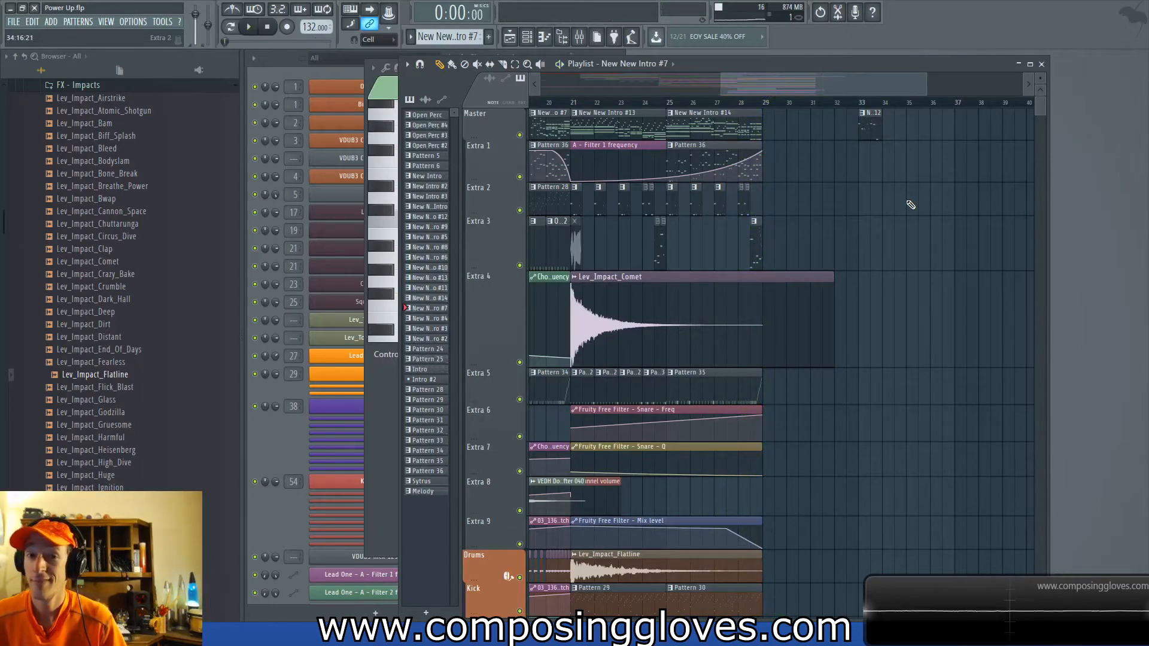